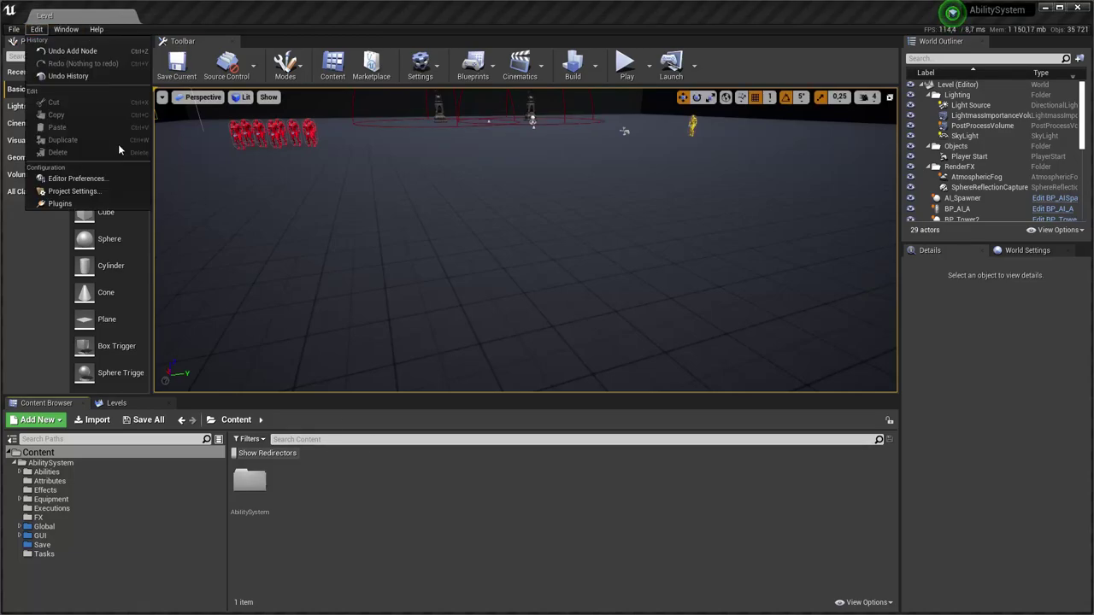
Open the GameplayTags page in the AbilitySystem project's settings
{"action": "left_click", "coordinate": [95, 192]}
{"action": "left_click", "coordinate": [47, 108]}
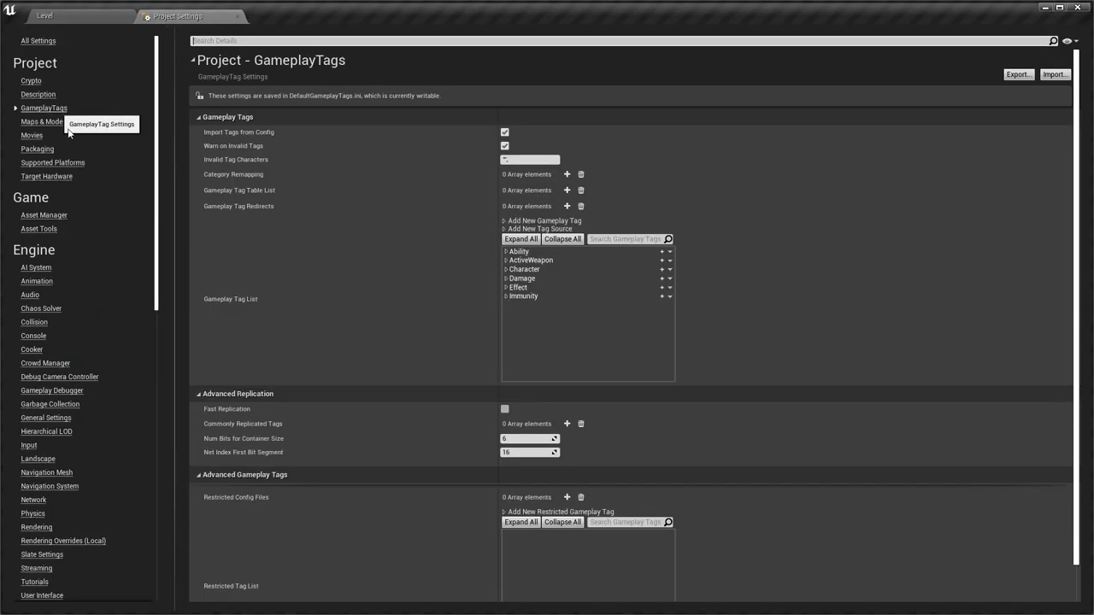
Switch to File Explorer and copy the Tags folder from the AbilitySystem project's Config folder
{"action": "key", "text": "alt+Tab"}
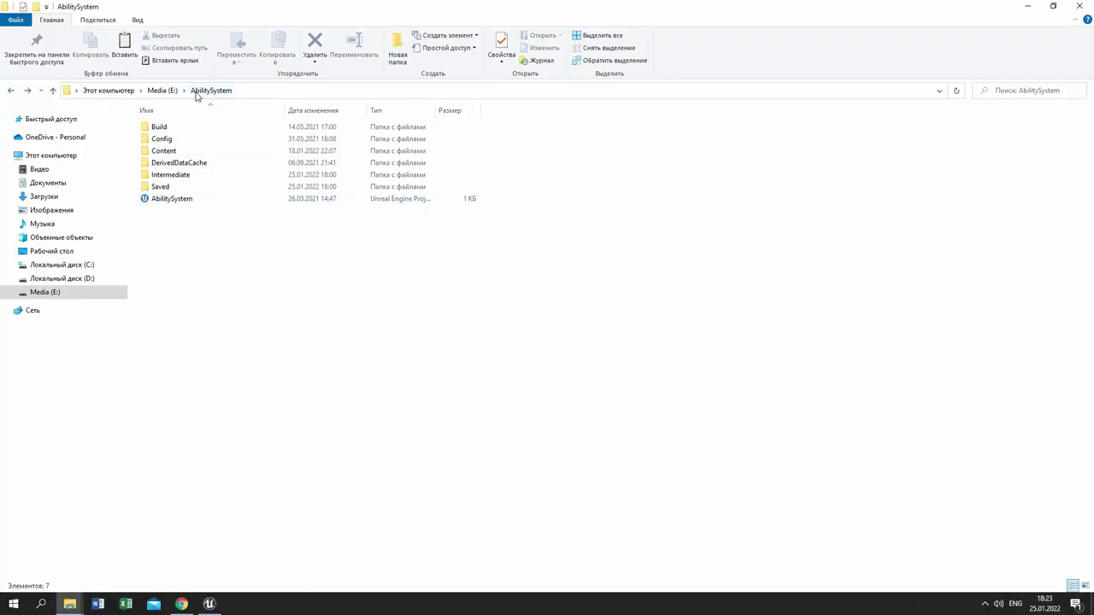
{"action": "double_click", "coordinate": [162, 142]}
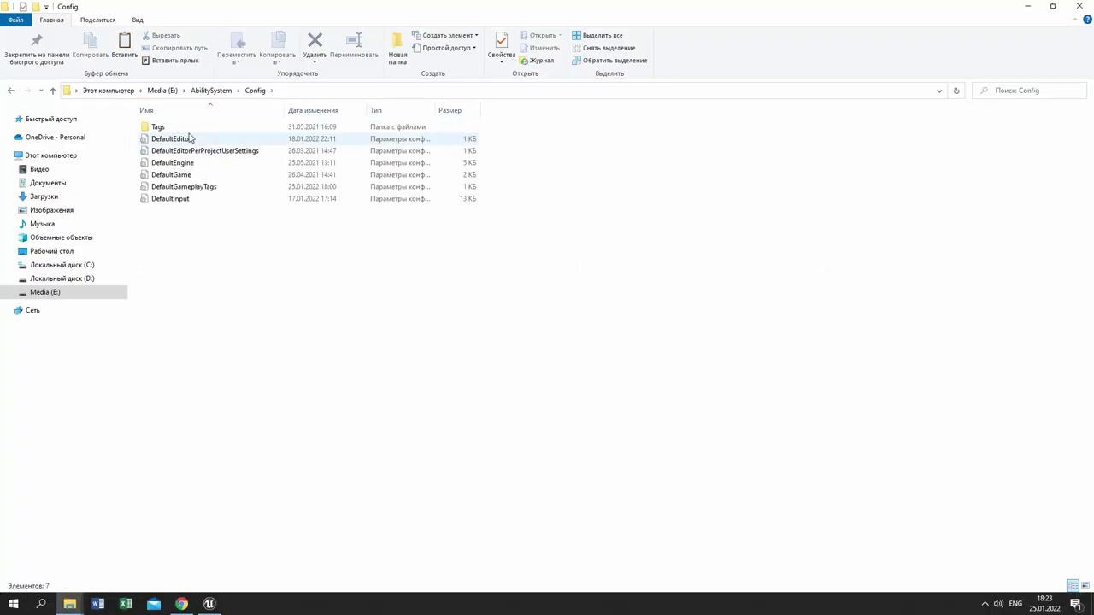
{"action": "double_click", "coordinate": [170, 127]}
{"action": "left_click", "coordinate": [11, 91]}
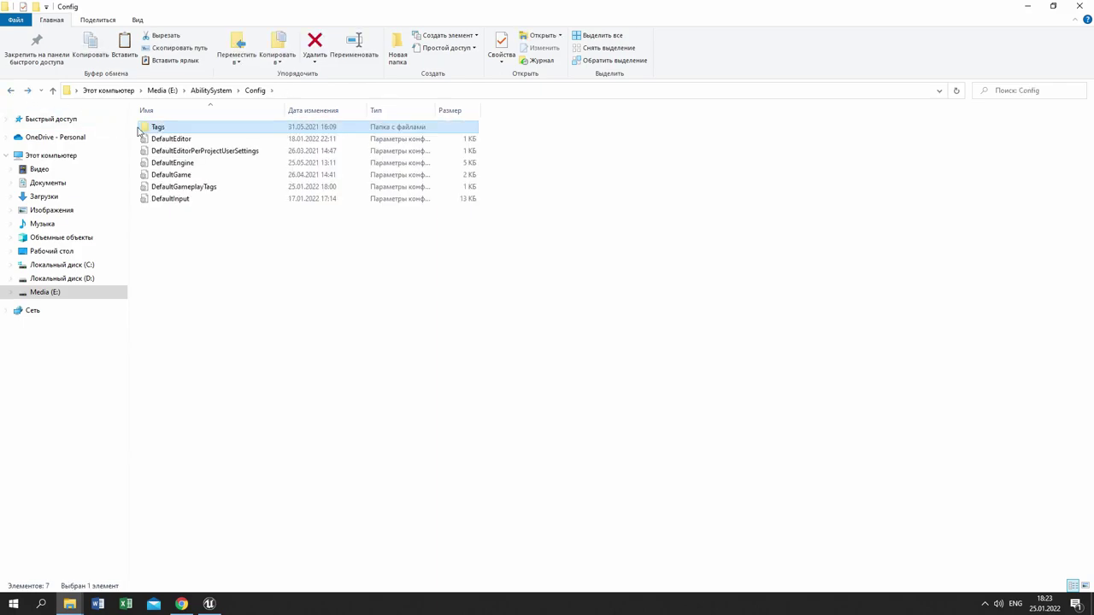
{"action": "right_click", "coordinate": [158, 129]}
{"action": "left_click", "coordinate": [197, 360]}
Paste the copied Tags folder into the Config folder of YourProject
{"action": "mouse_move", "coordinate": [69, 605]}
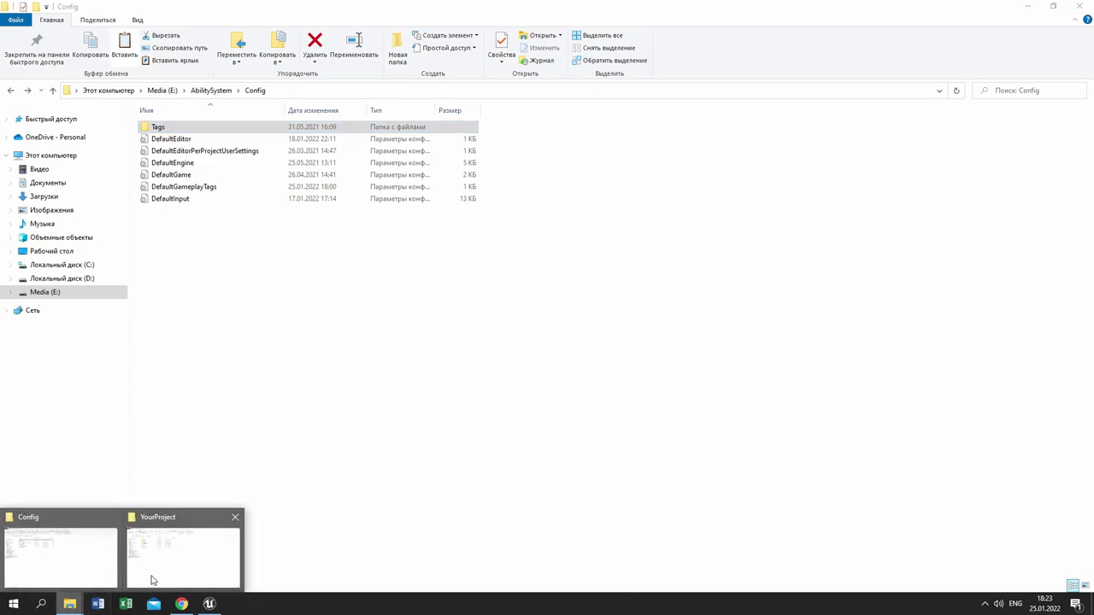
{"action": "left_click", "coordinate": [188, 559]}
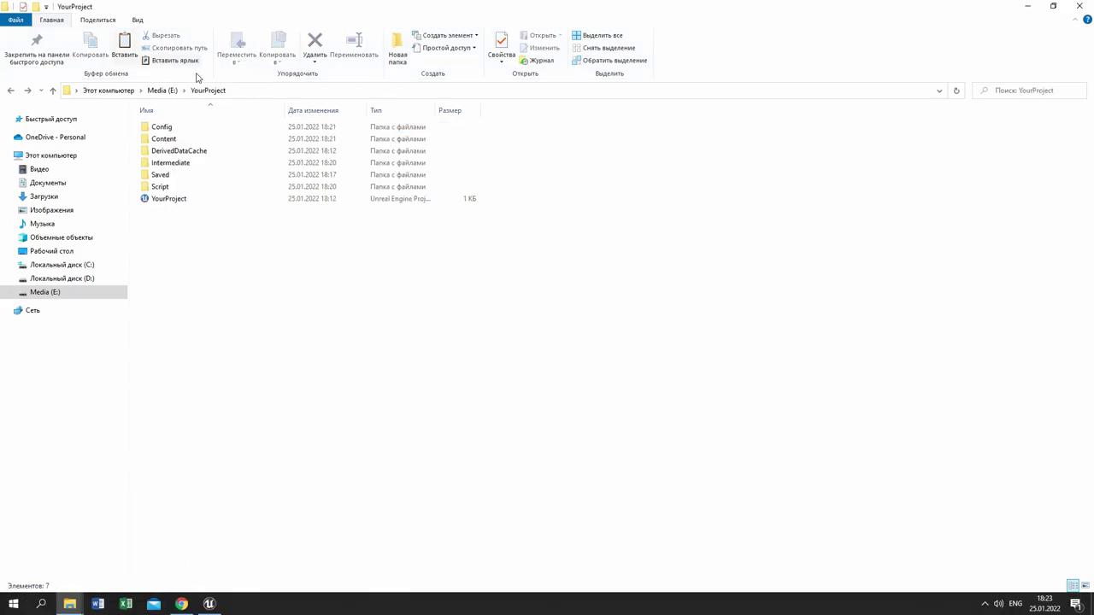
{"action": "double_click", "coordinate": [165, 130]}
{"action": "right_click", "coordinate": [162, 205]}
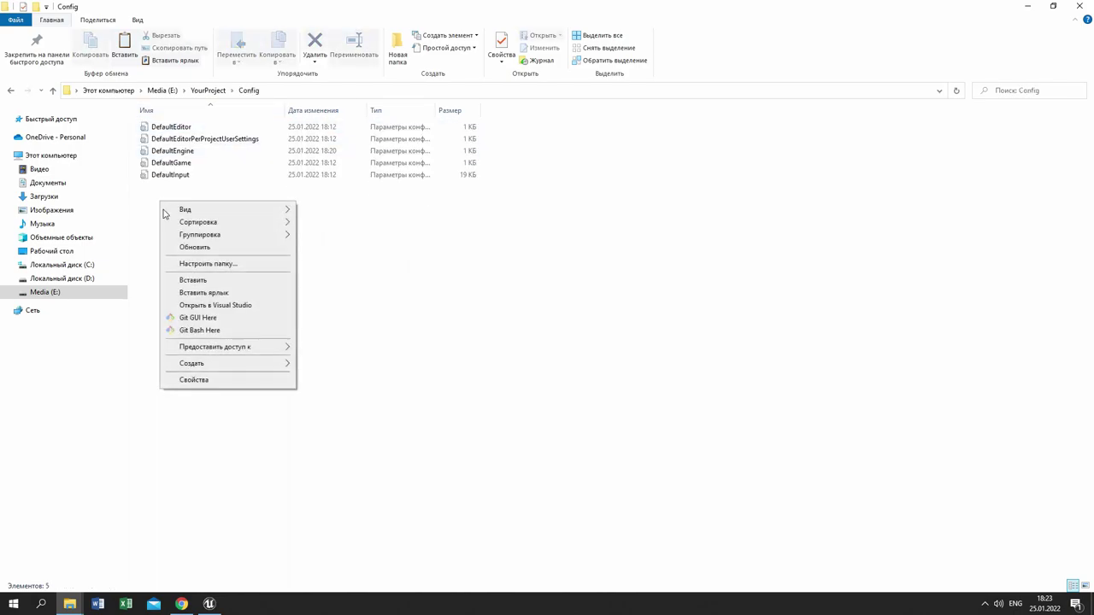
{"action": "left_click", "coordinate": [190, 280]}
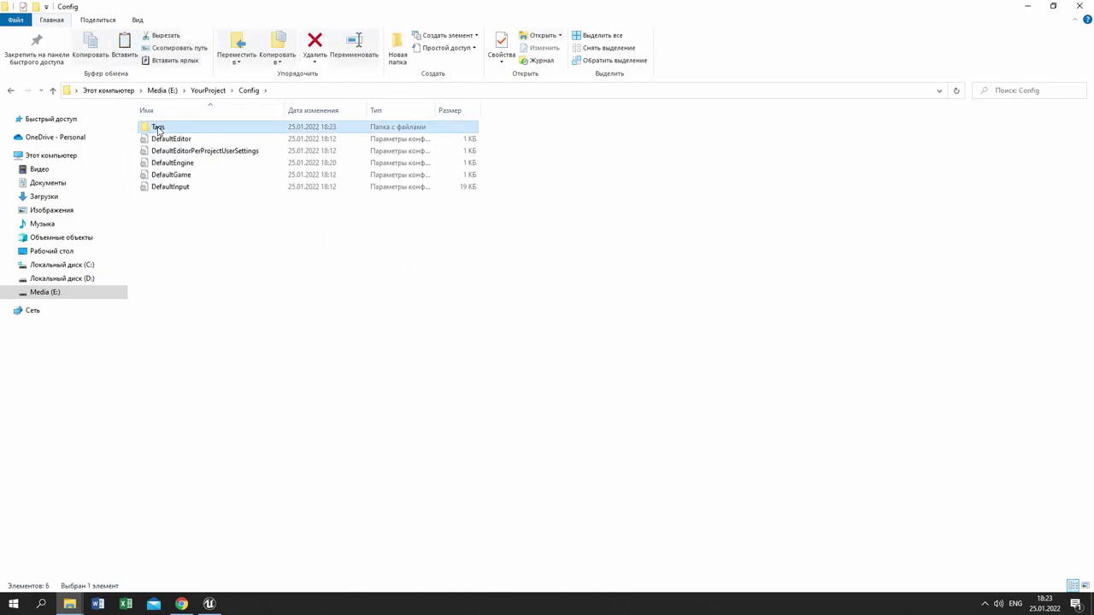
Open the YourProject project in Unreal Editor and check the gameplay tag list in its project settings
{"action": "left_click", "coordinate": [11, 92]}
{"action": "double_click", "coordinate": [171, 199]}
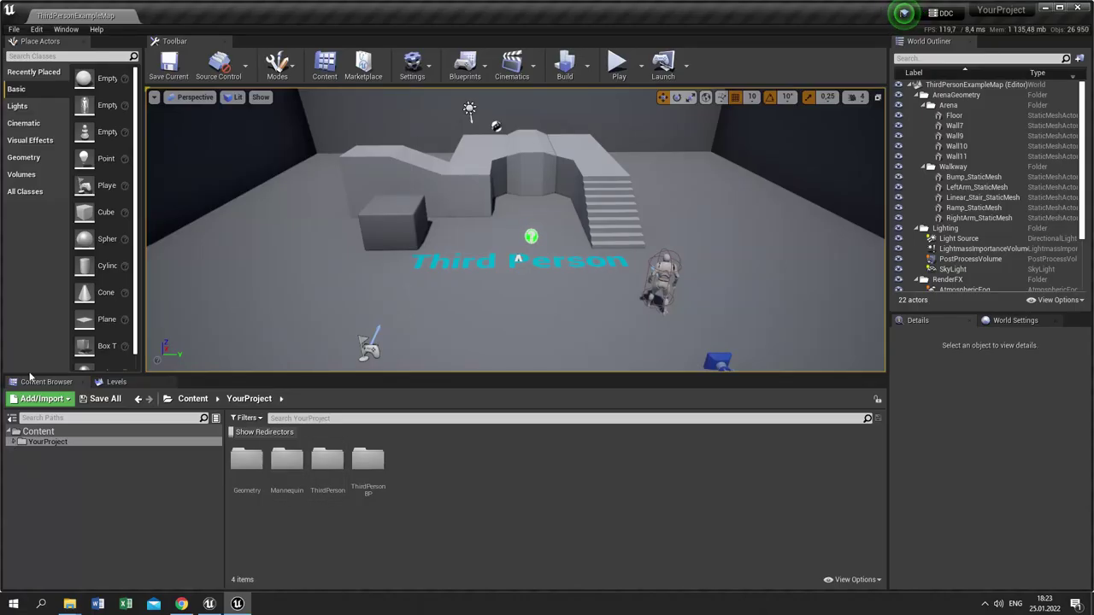
{"action": "left_click", "coordinate": [36, 29]}
{"action": "left_click", "coordinate": [146, 191]}
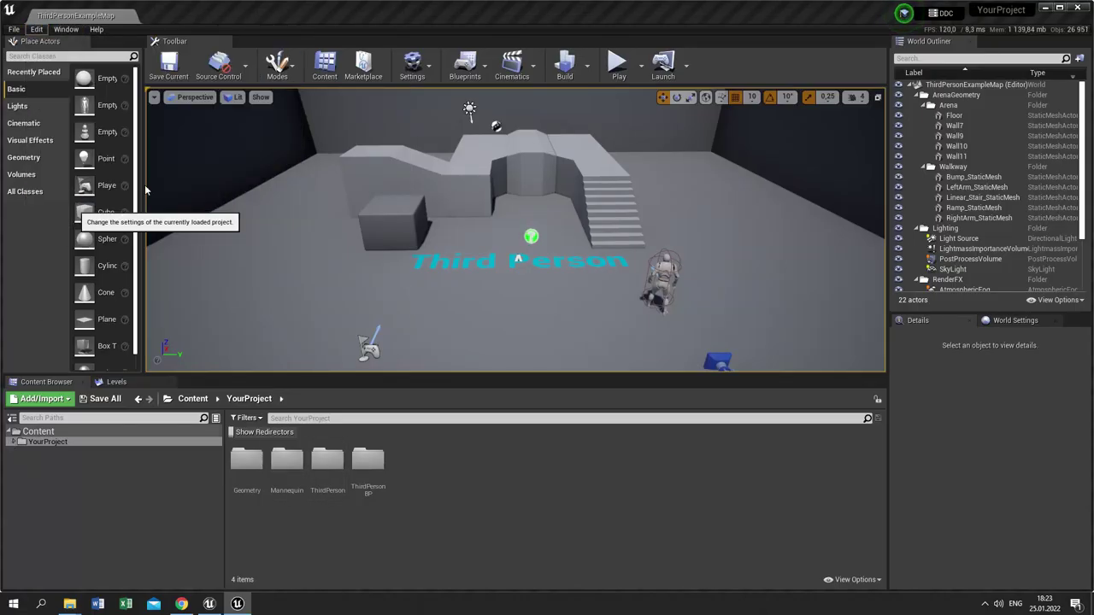
{"action": "left_click", "coordinate": [50, 111]}
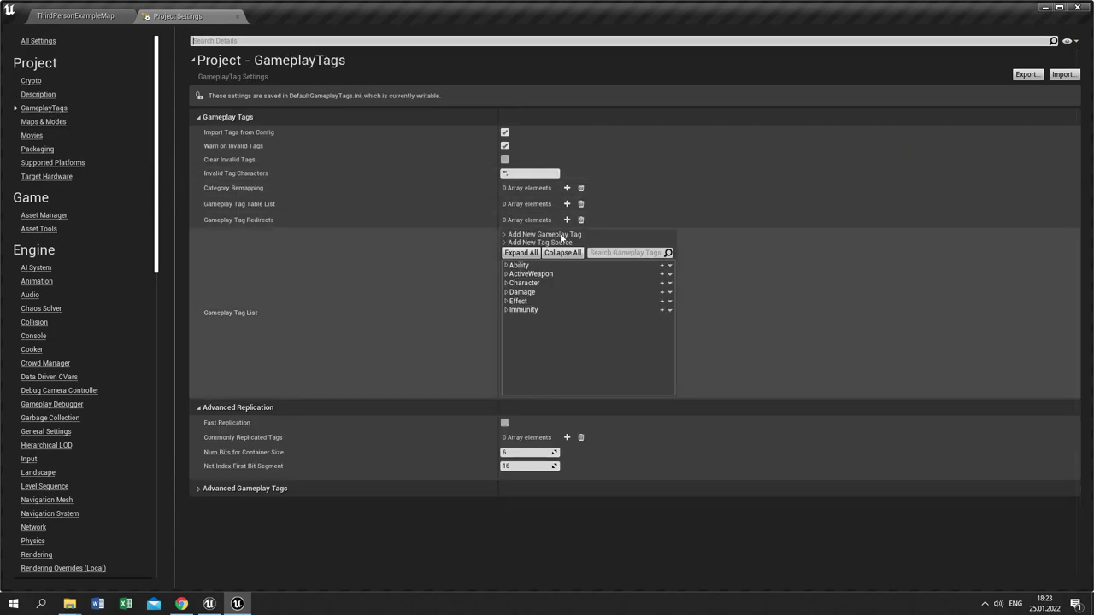
{"action": "left_click", "coordinate": [237, 17]}
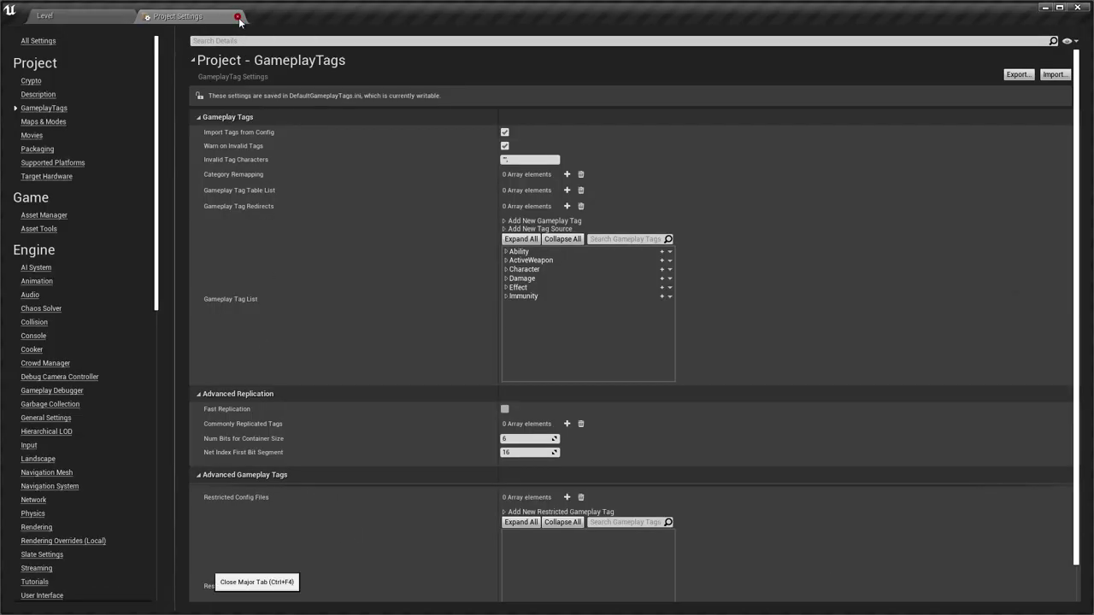
Close the AbilitySystem project's settings and migrate its AbilitySystem content folder with all dependencies into the Content folder of YourProject
{"action": "left_click", "coordinate": [240, 15]}
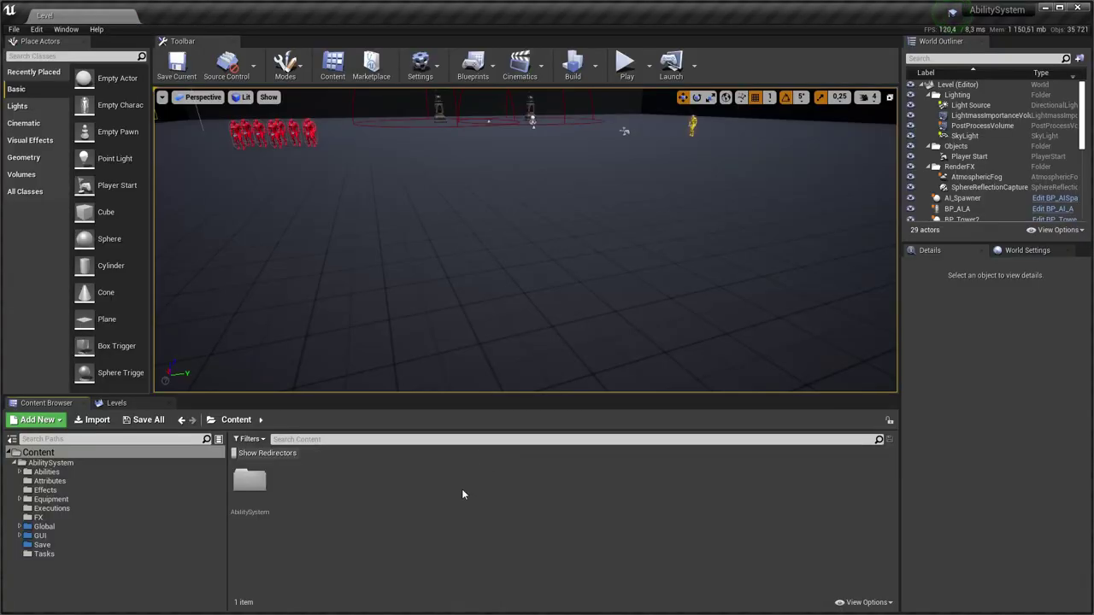
{"action": "left_click", "coordinate": [51, 463]}
{"action": "right_click", "coordinate": [51, 462]}
{"action": "left_click", "coordinate": [102, 373]}
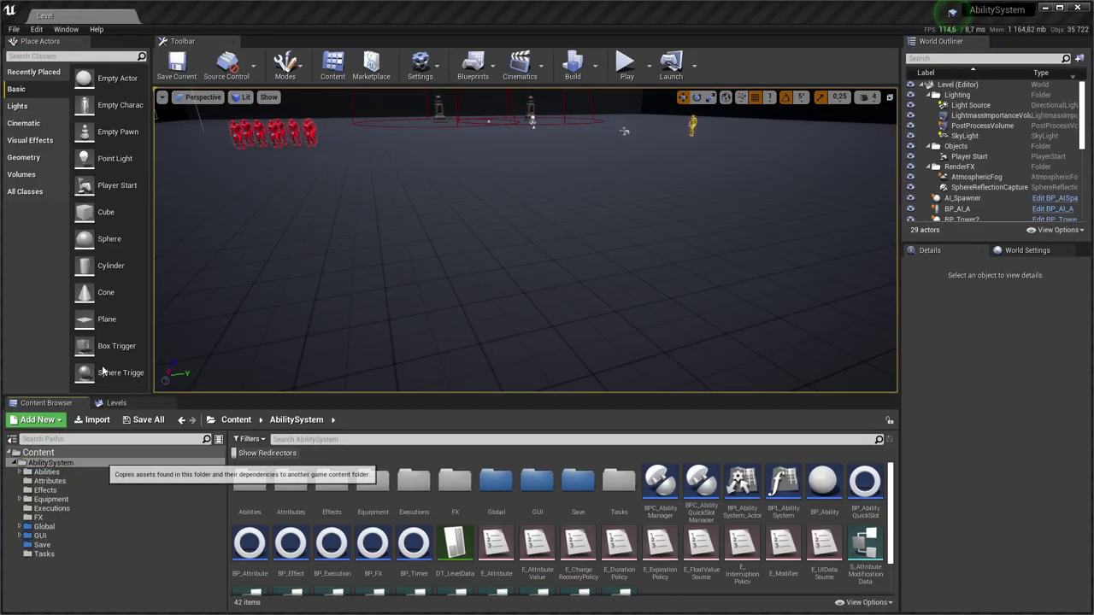
{"action": "left_click", "coordinate": [646, 434]}
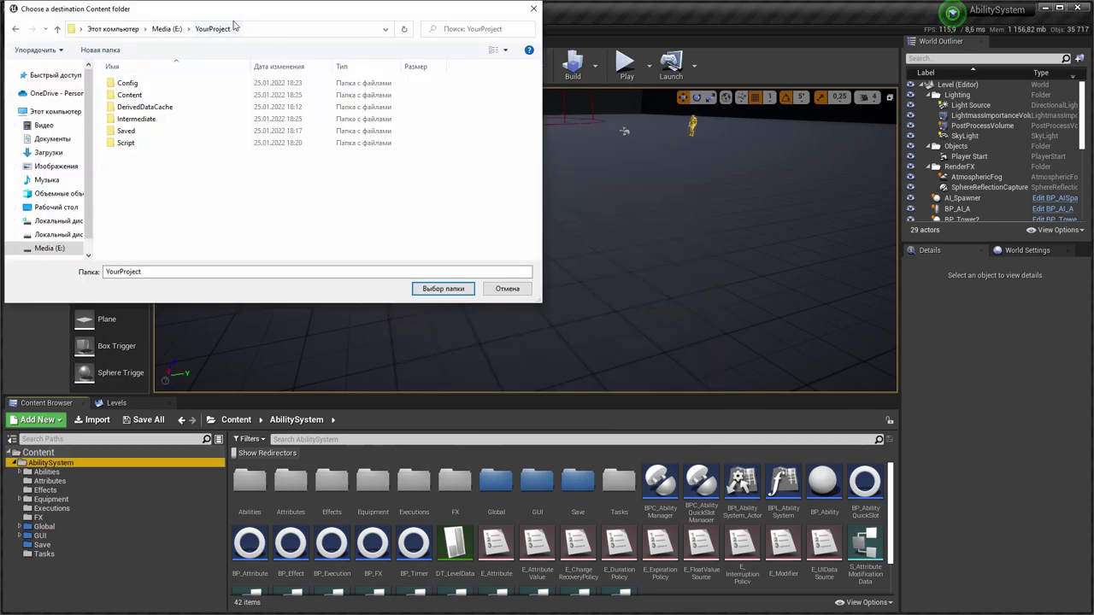
{"action": "double_click", "coordinate": [137, 95]}
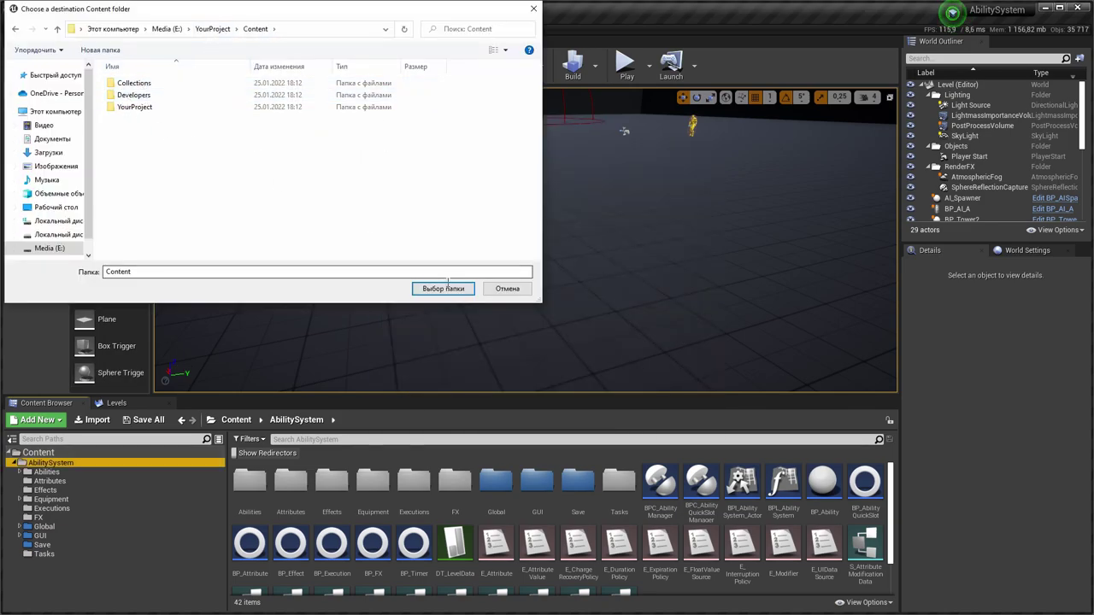
{"action": "left_click", "coordinate": [442, 289]}
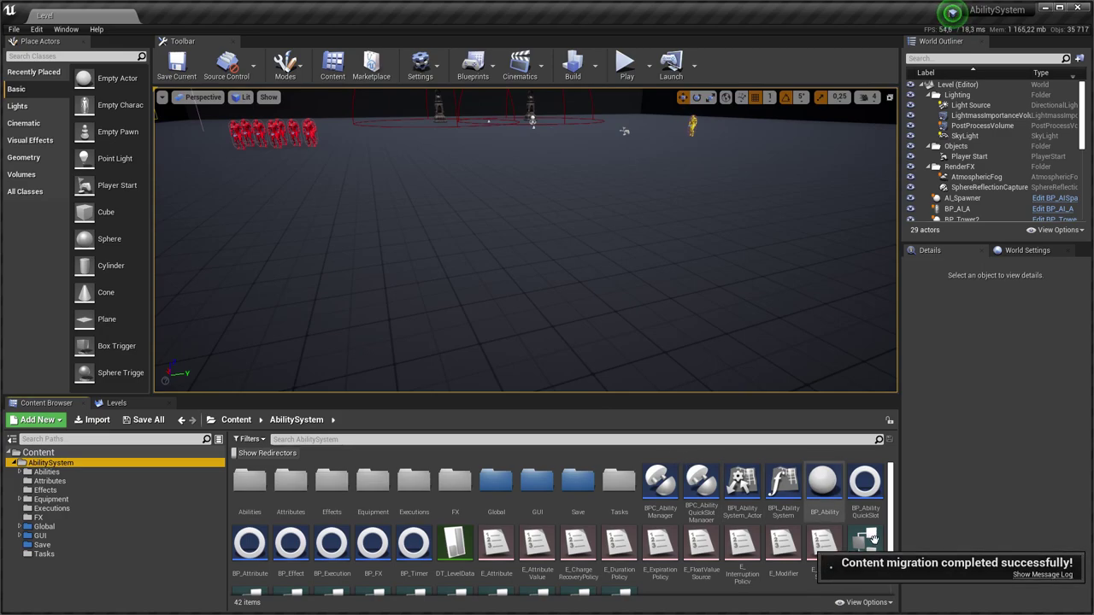
Switch to the YourProject editor and expand the migrated AbilitySystem folder to check its subfolders
{"action": "key", "text": "alt+Tab"}
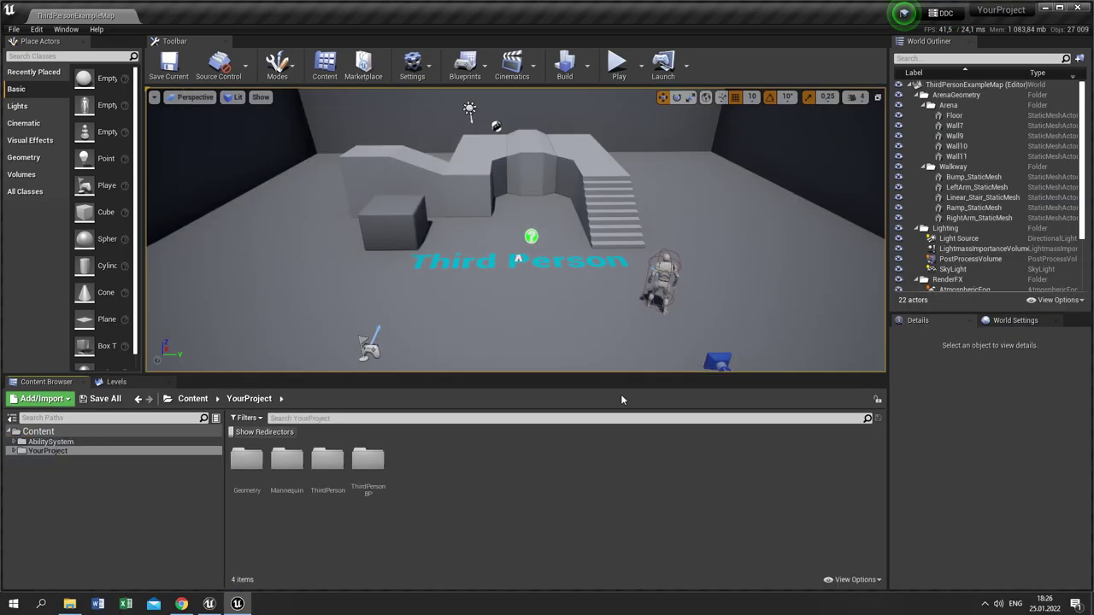
{"action": "left_click", "coordinate": [15, 442]}
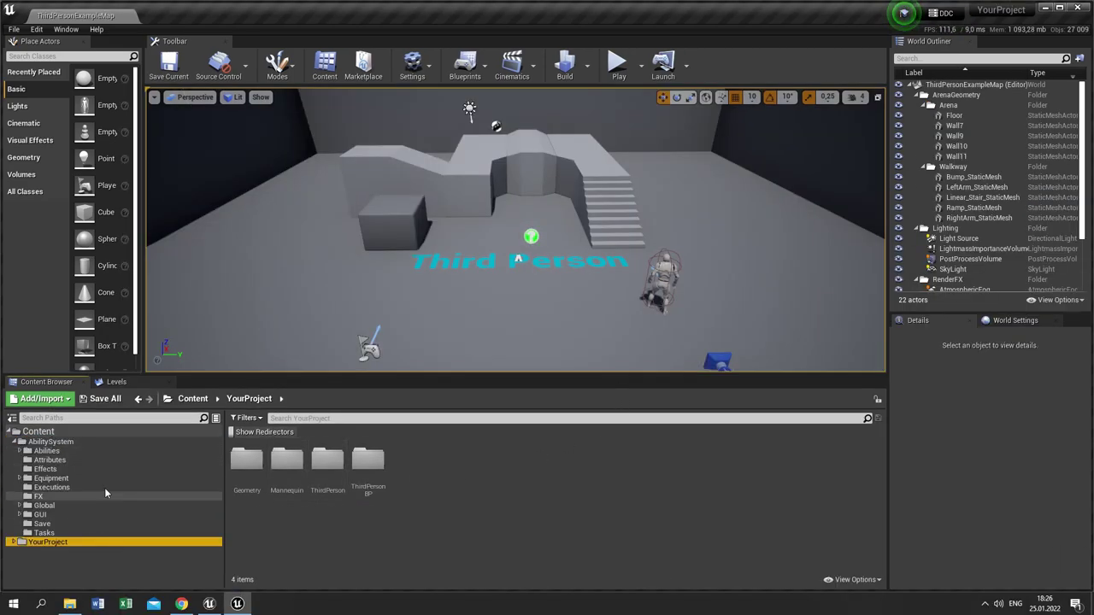
{"action": "key", "text": "alt+Tab"}
Add an input action mapping named AbilityQuickSlots in YourProject, taking the name from the Initialize function of BPC_AbilityQuickSlotManager
{"action": "left_click", "coordinate": [37, 29]}
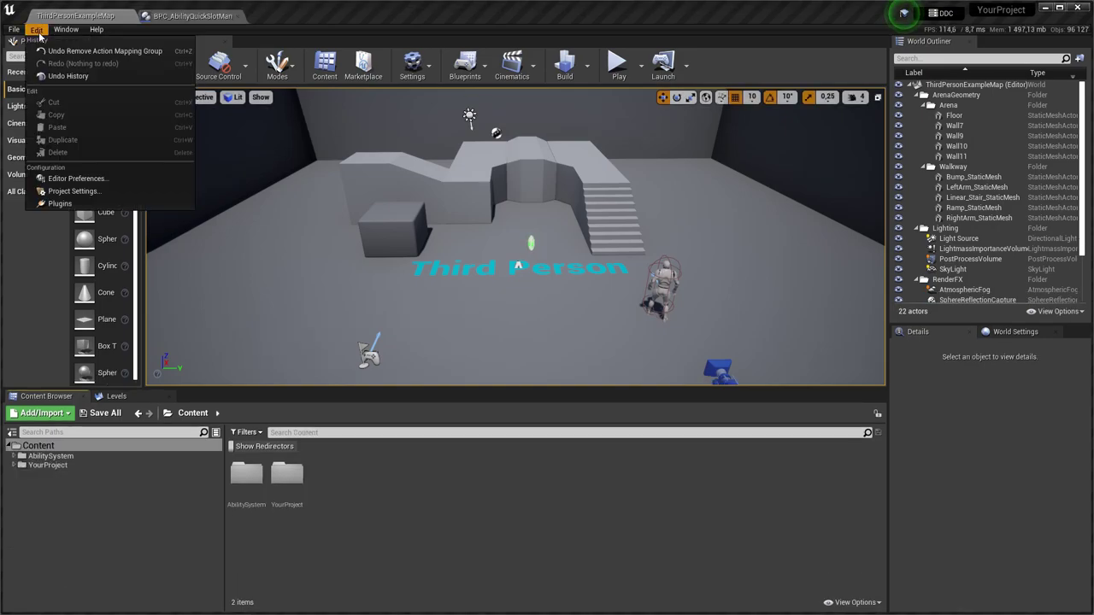
{"action": "left_click", "coordinate": [85, 195]}
{"action": "left_click", "coordinate": [30, 459]}
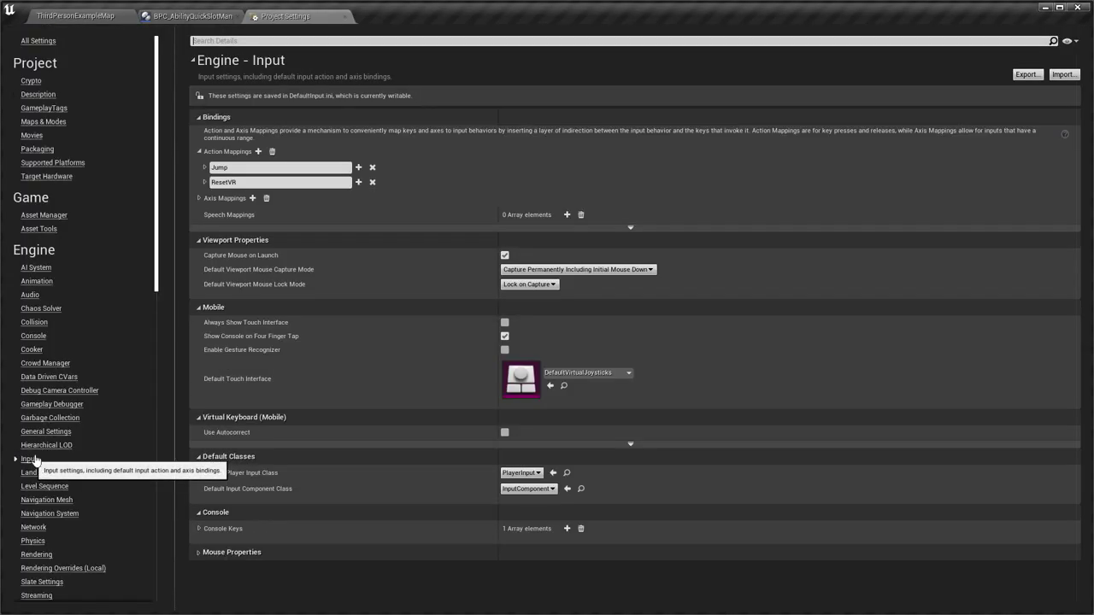
{"action": "left_click", "coordinate": [258, 151]}
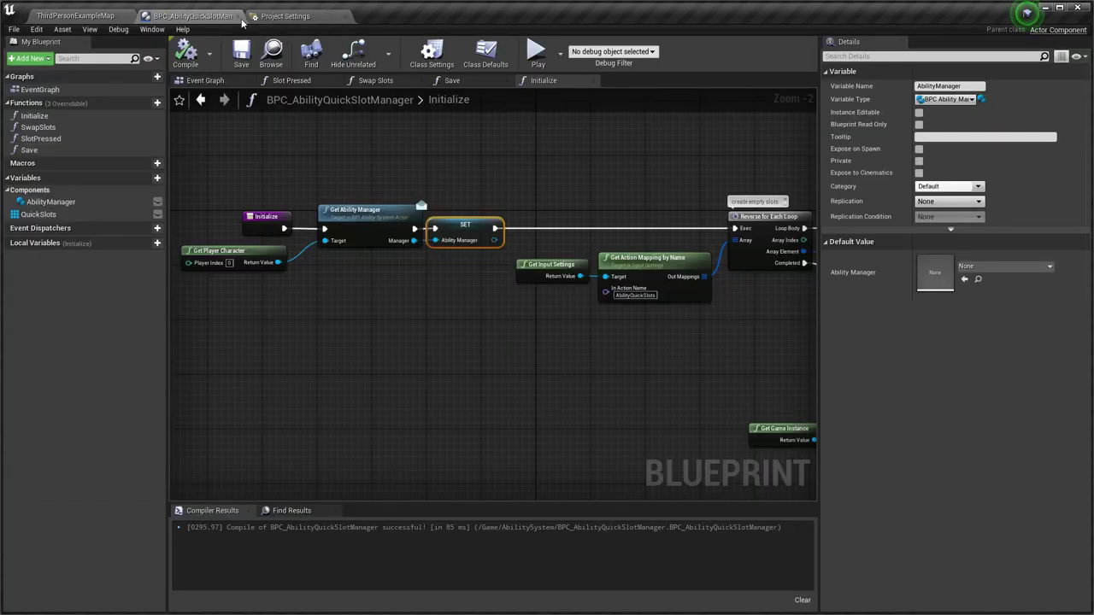
{"action": "left_click", "coordinate": [35, 115]}
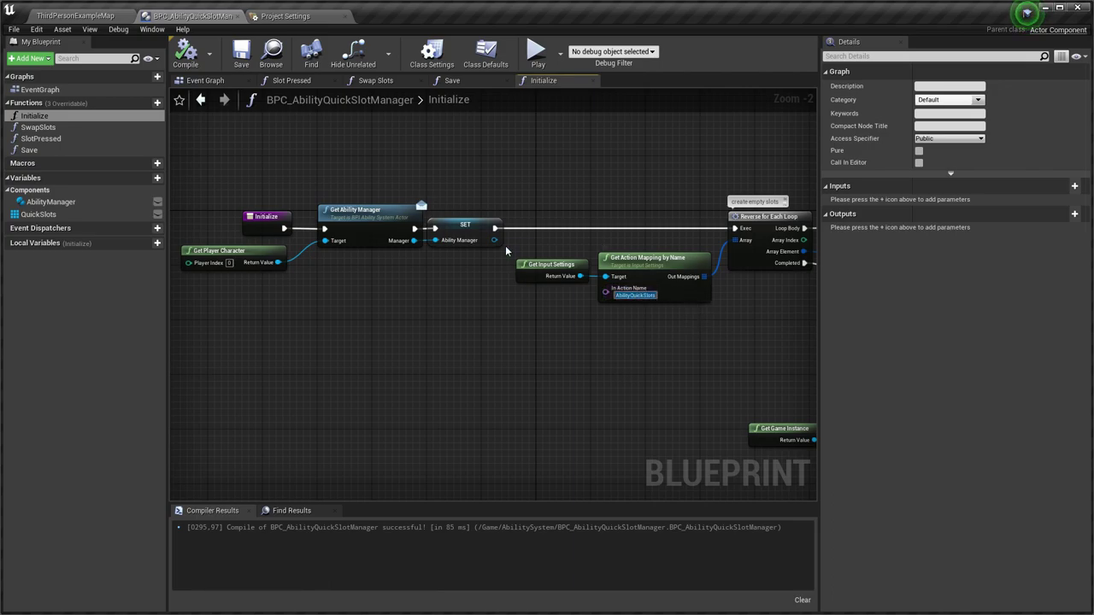
{"action": "left_click", "coordinate": [282, 16]}
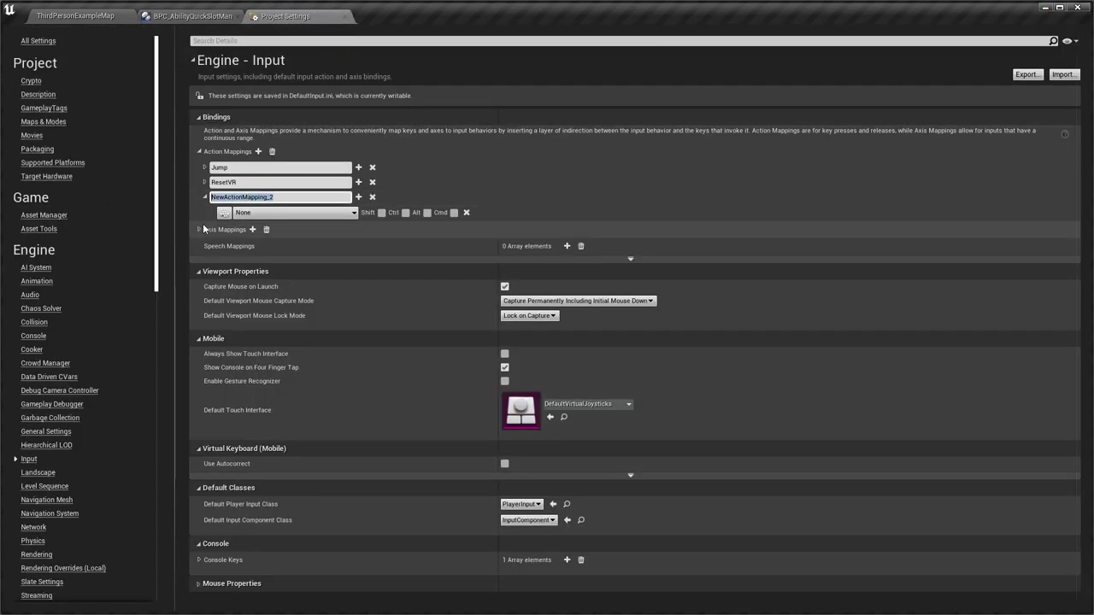
Add five more key bindings to the AbilityQuickSlots action mapping
{"action": "left_click", "coordinate": [359, 197]}
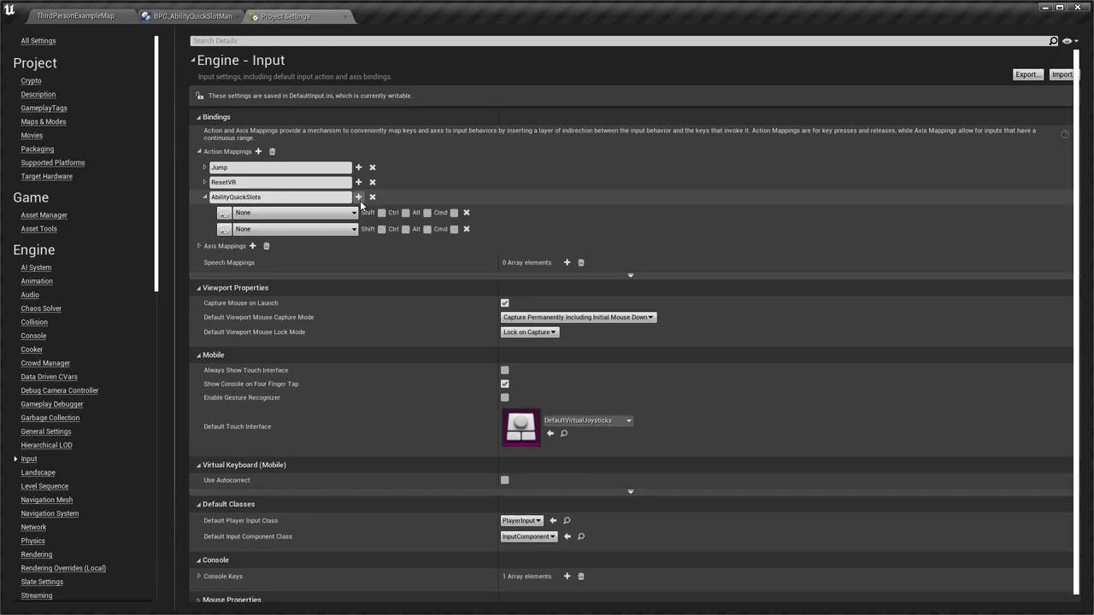
{"action": "left_click", "coordinate": [359, 198]}
{"action": "left_click", "coordinate": [359, 197]}
{"action": "left_click", "coordinate": [359, 197]}
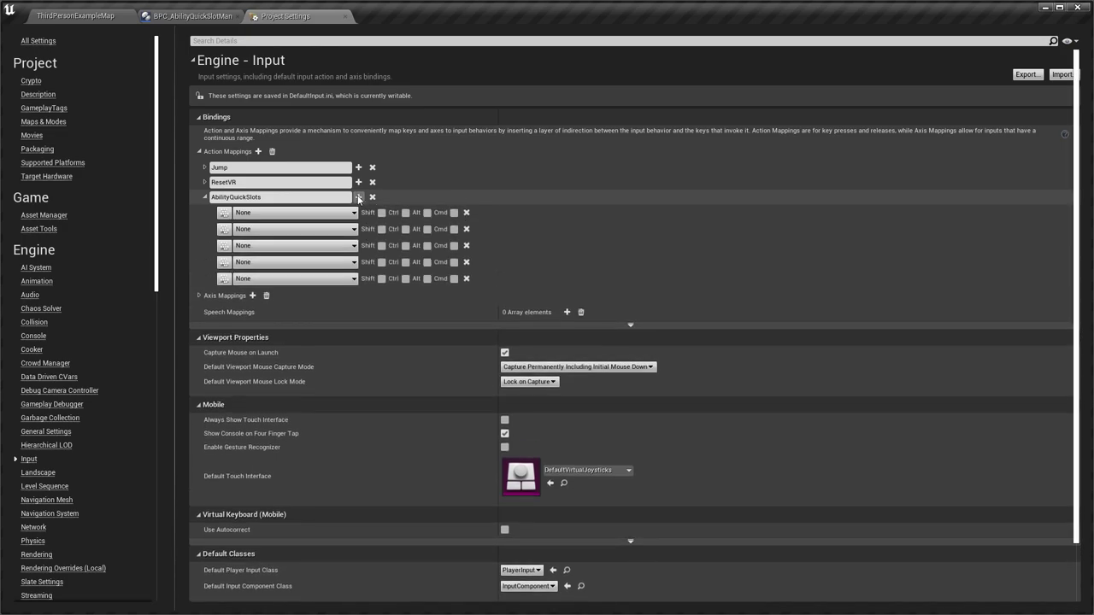
{"action": "left_click", "coordinate": [359, 198]}
Assign the keyboard keys 1, 2 and 3 to the first three AbilityQuickSlots bindings
{"action": "left_click", "coordinate": [291, 212]}
{"action": "type", "text": "1"}
{"action": "left_click", "coordinate": [263, 250]}
{"action": "left_click", "coordinate": [265, 229]}
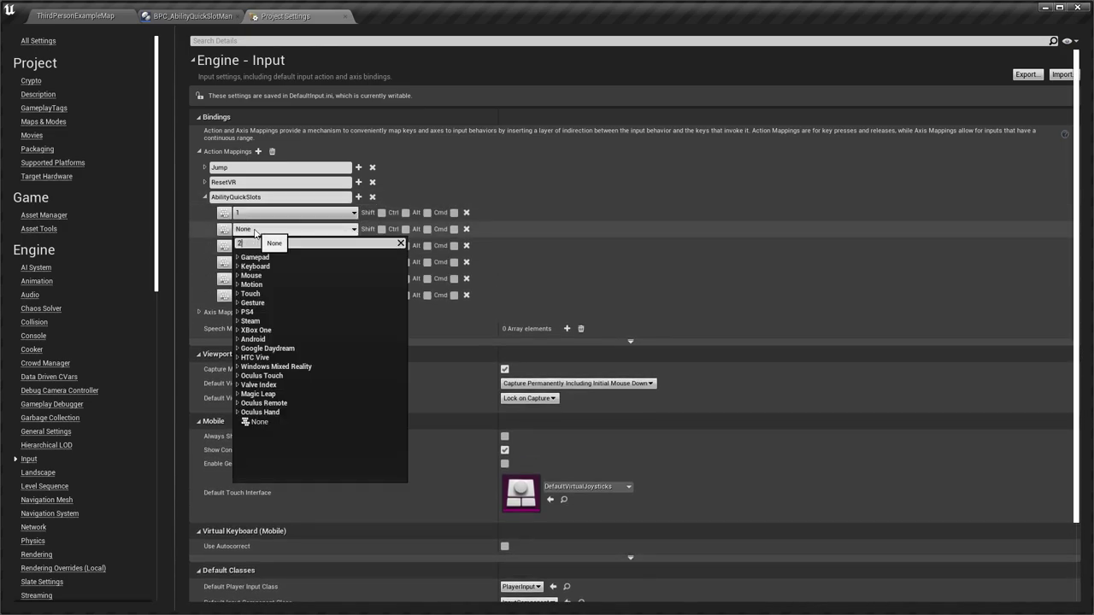
{"action": "type", "text": "2"}
{"action": "left_click", "coordinate": [259, 270]}
{"action": "left_click", "coordinate": [260, 246]}
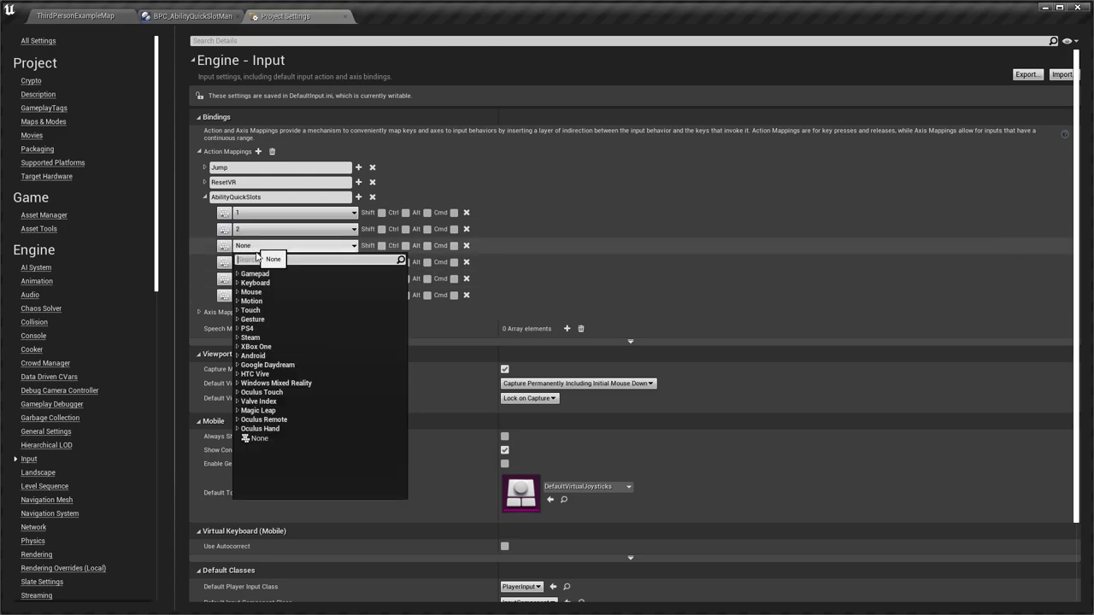
{"action": "type", "text": "3"}
{"action": "left_click", "coordinate": [259, 287]}
Assign the keyboard keys 4, 5 and 6 to the remaining three AbilityQuickSlots bindings
{"action": "left_click", "coordinate": [260, 261]}
{"action": "type", "text": "4"}
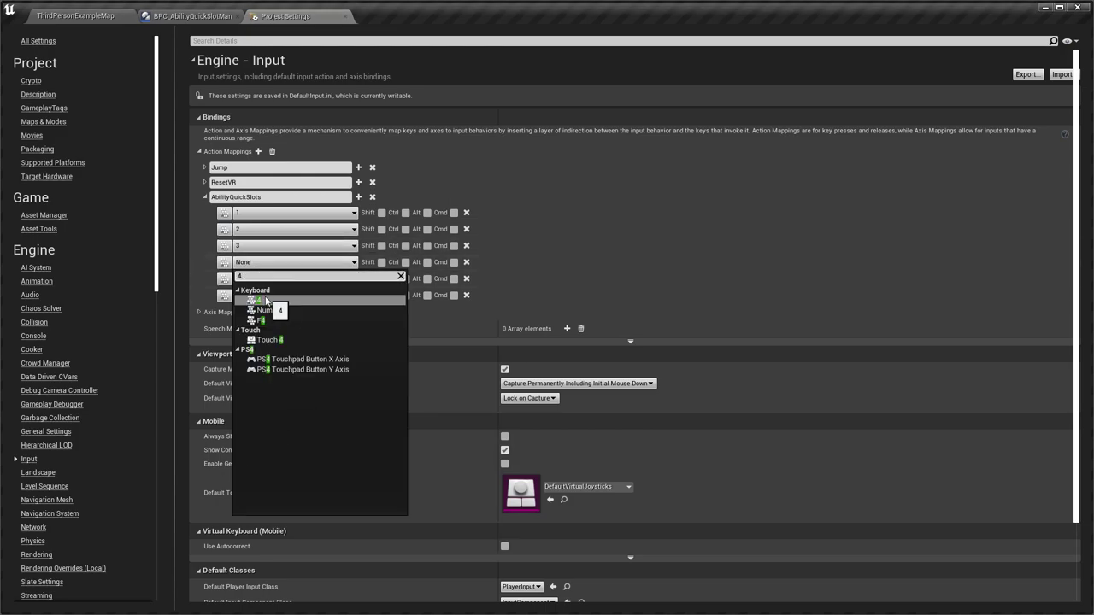
{"action": "left_click", "coordinate": [259, 300]}
{"action": "left_click", "coordinate": [260, 278]}
{"action": "type", "text": "5"}
{"action": "left_click", "coordinate": [266, 317]}
{"action": "left_click", "coordinate": [261, 295]}
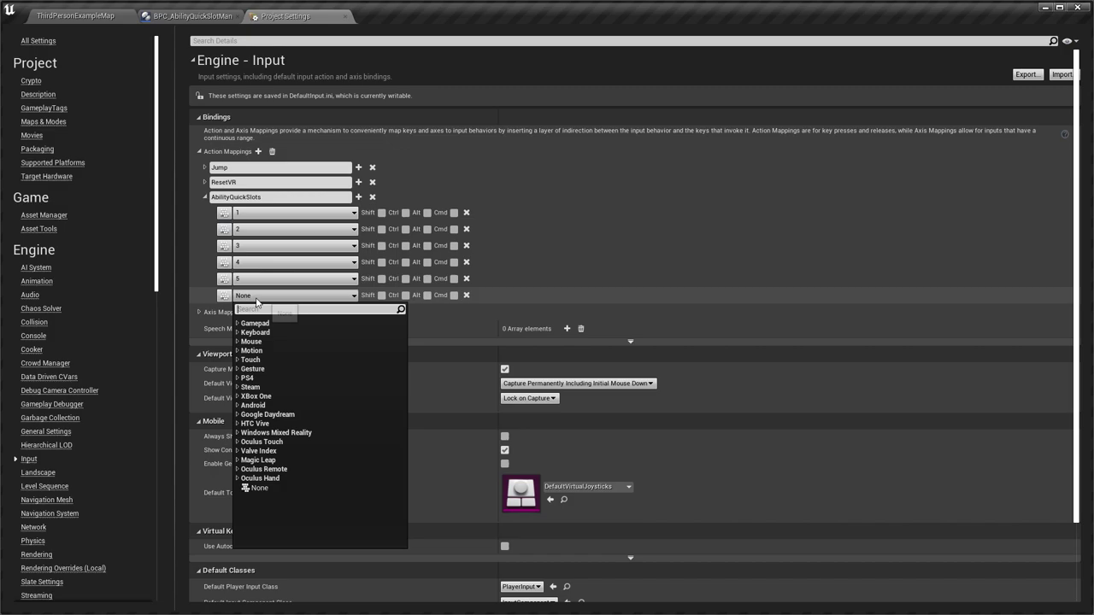
{"action": "type", "text": "6"}
{"action": "left_click", "coordinate": [259, 333]}
Add a seventh binding to AbilityQuickSlots and assign the keyboard key 7 to it
{"action": "left_click", "coordinate": [358, 196]}
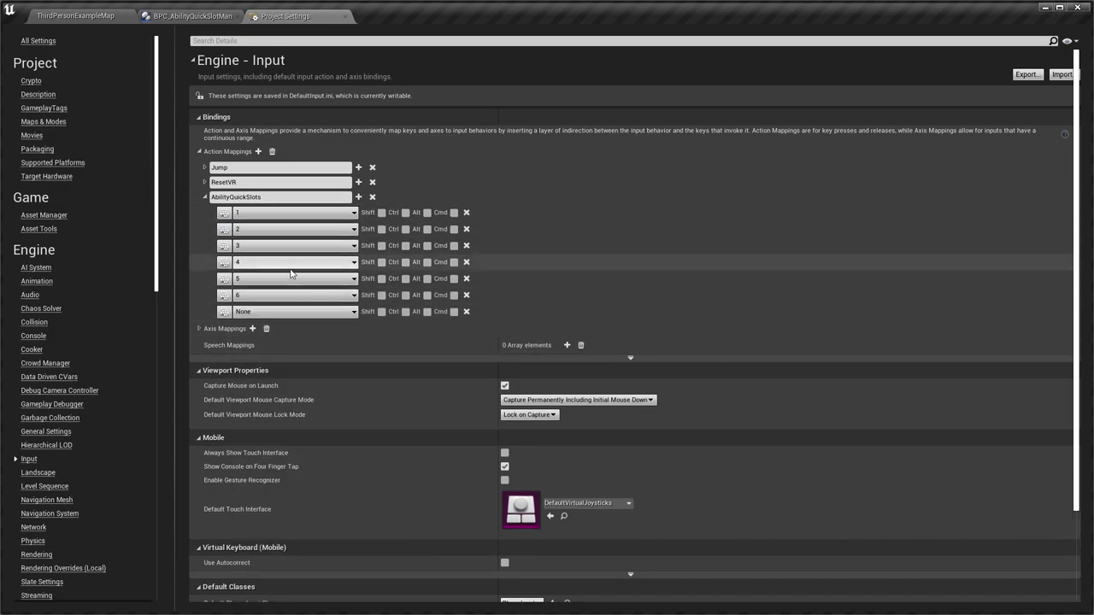
{"action": "left_click", "coordinate": [258, 312]}
{"action": "type", "text": "7"}
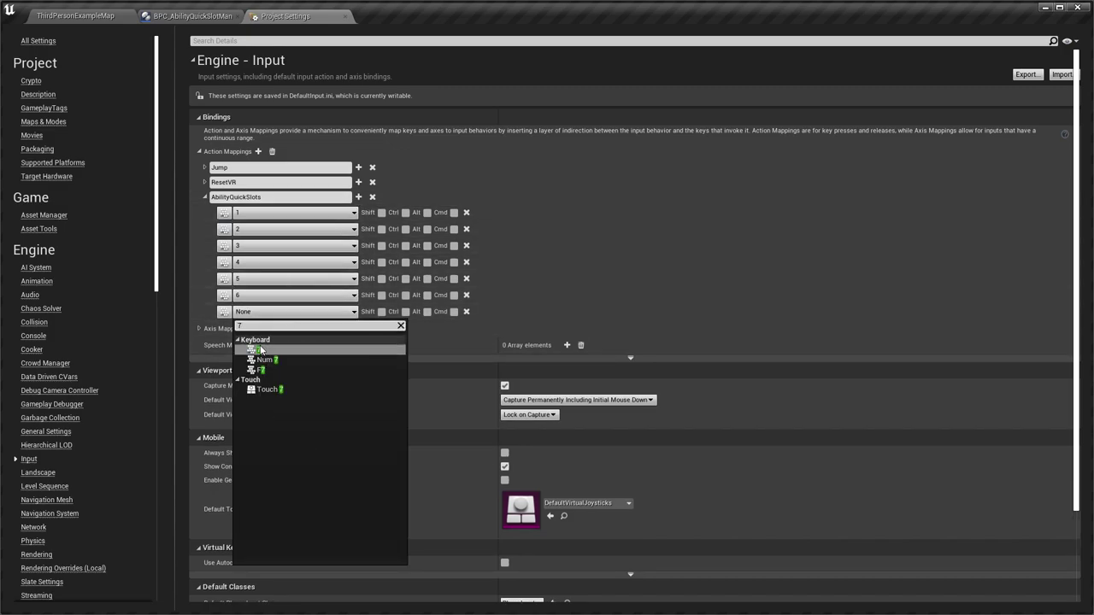
{"action": "left_click", "coordinate": [259, 350]}
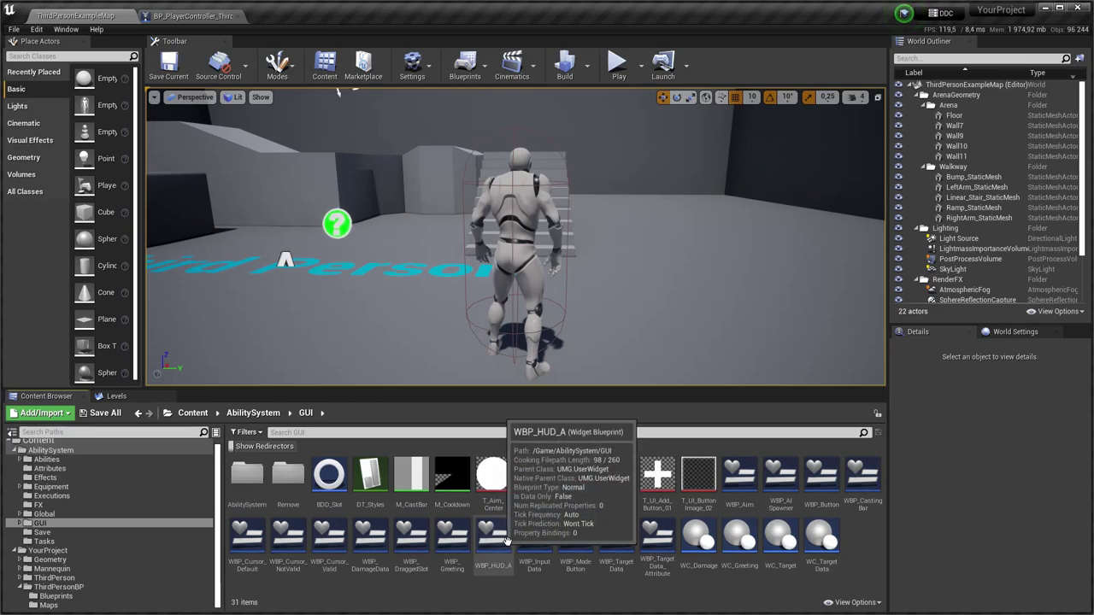
Open WBP_HUD_A and examine the Create HUD section of the player controller's event graph, including the available widget classes
{"action": "double_click", "coordinate": [495, 564]}
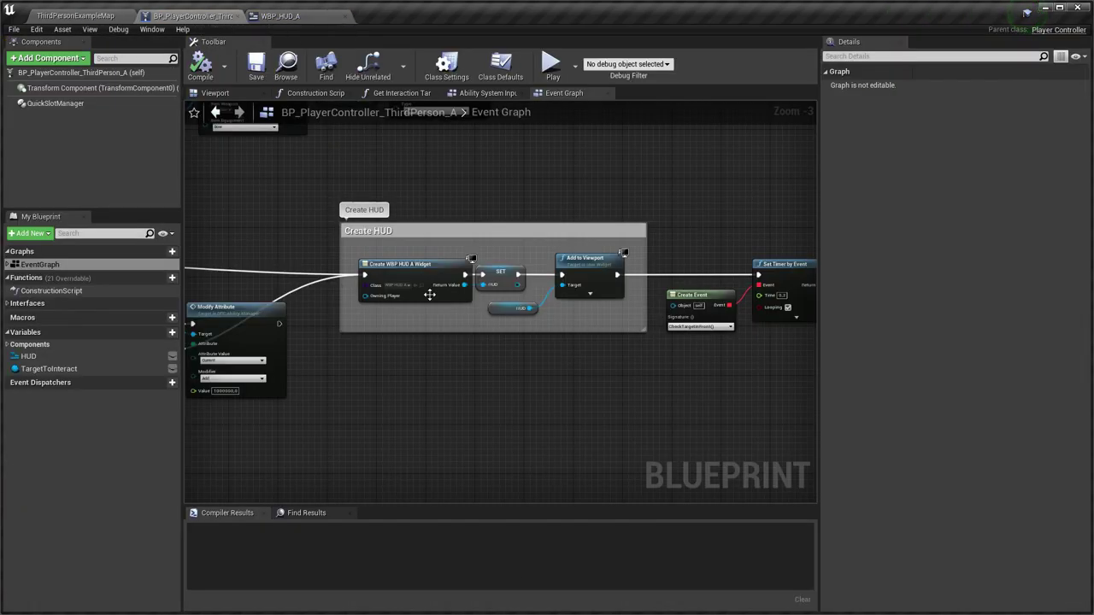
{"action": "scroll", "coordinate": [423, 246], "scroll_direction": "down", "scroll_amount": 4}
{"action": "scroll", "coordinate": [424, 248], "scroll_direction": "down", "scroll_amount": 1}
{"action": "right_click_drag", "start_coordinate": [425, 248], "coordinate": [675, 269]}
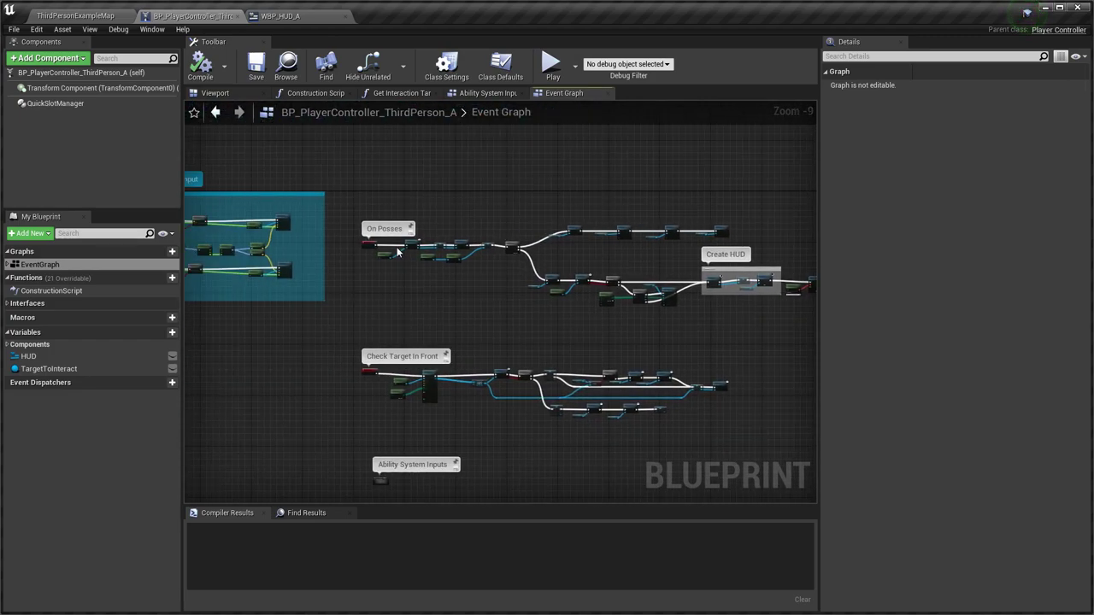
{"action": "right_click_drag", "start_coordinate": [474, 289], "coordinate": [303, 283]}
{"action": "scroll", "coordinate": [579, 287], "scroll_direction": "up", "scroll_amount": 6}
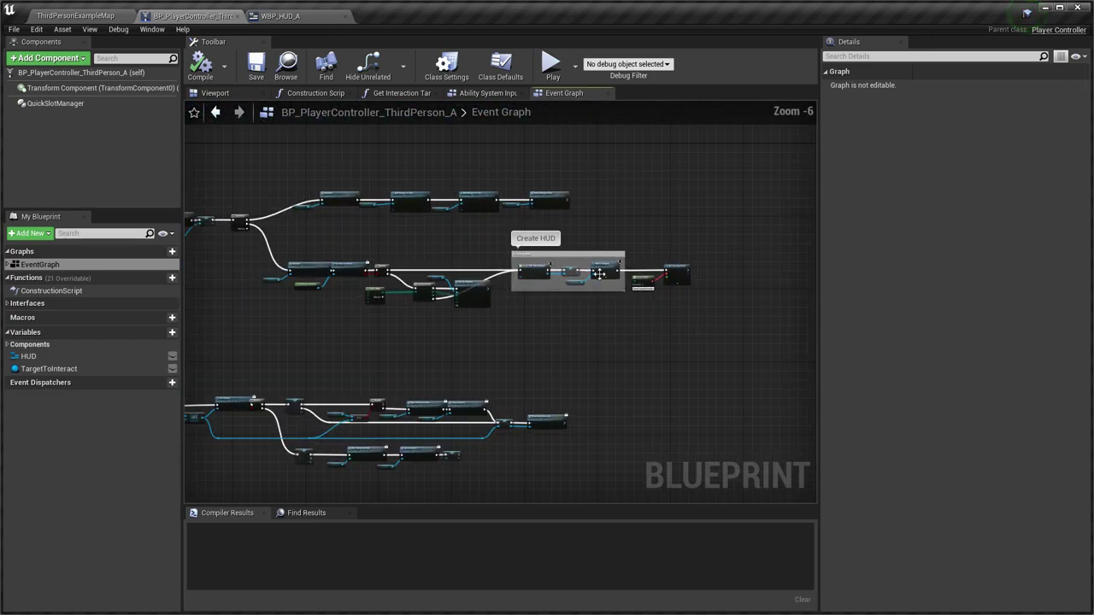
{"action": "left_click", "coordinate": [442, 249]}
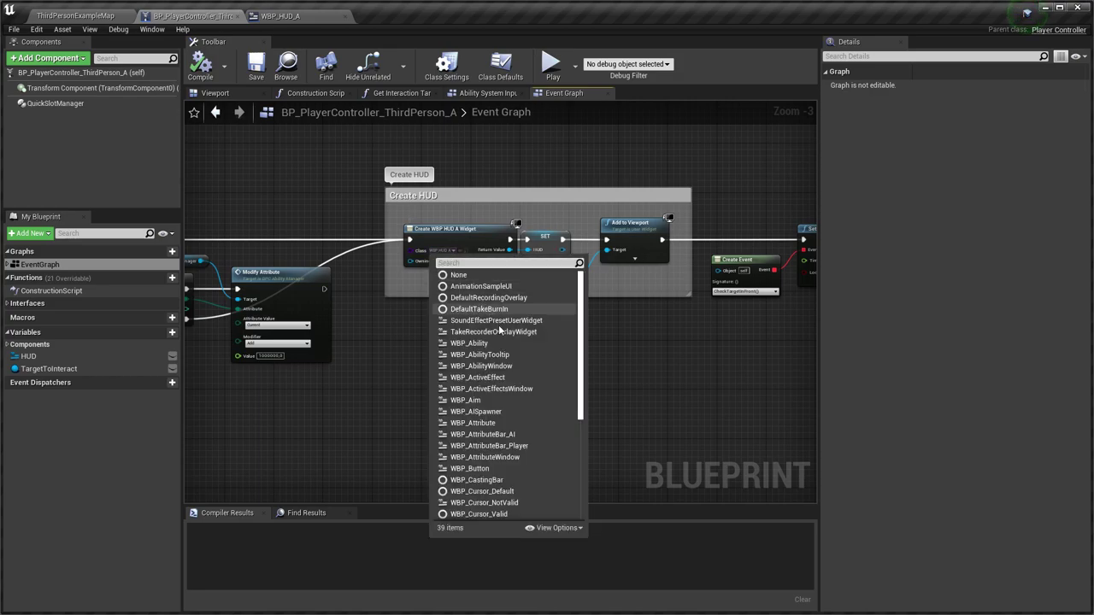
{"action": "left_click", "coordinate": [361, 417]}
View the WBP_HUD_A layout and open WBP_YourHUD from the YourProject/ThirdPersonBP/Blueprints folder
{"action": "left_click", "coordinate": [286, 17]}
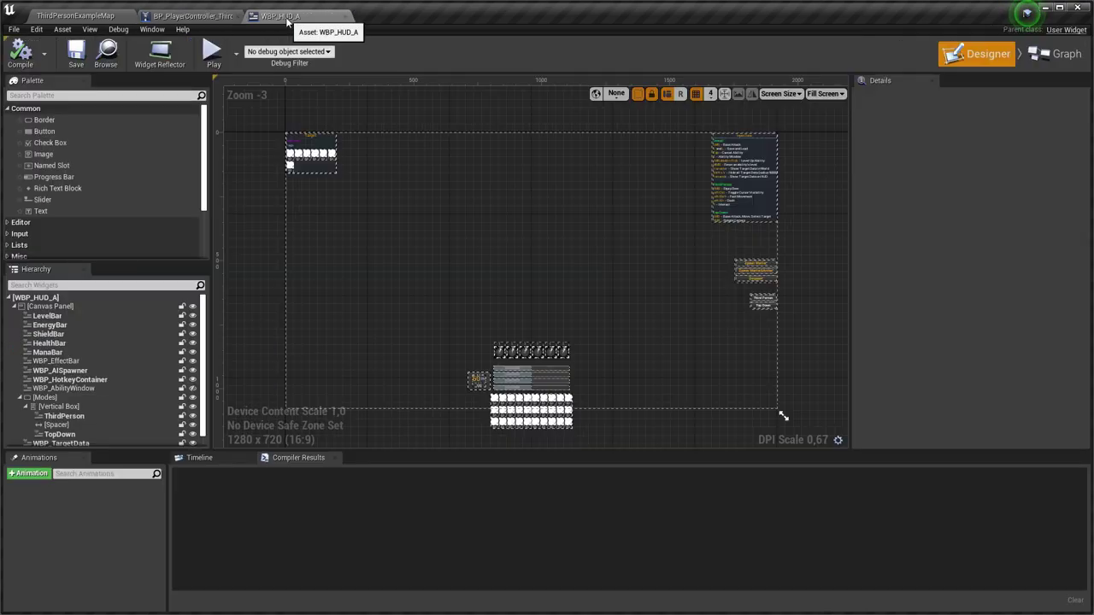
{"action": "left_click", "coordinate": [100, 16]}
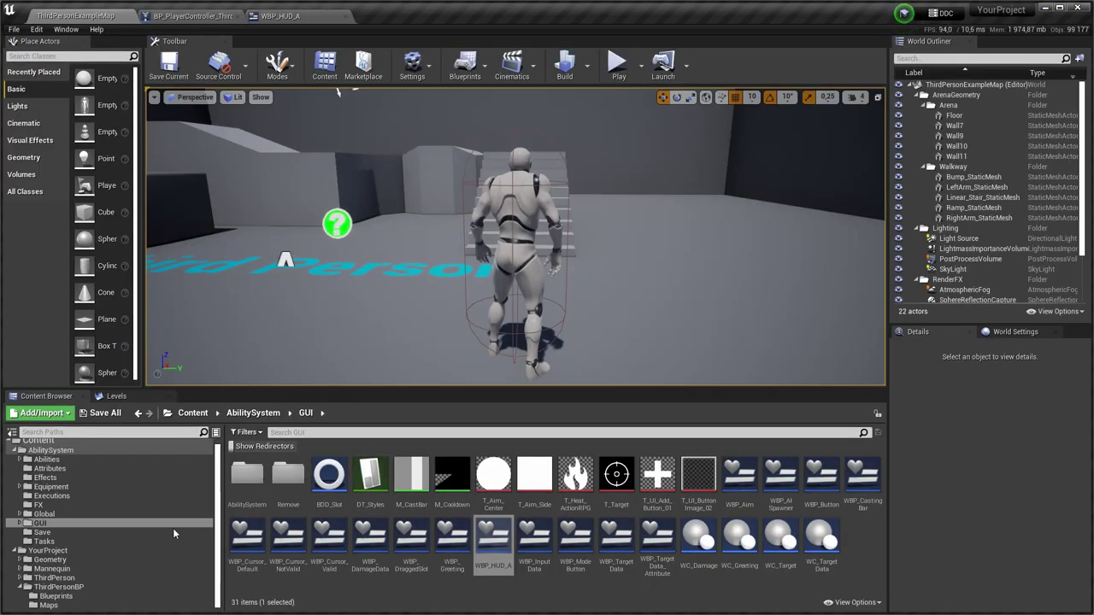
{"action": "left_click", "coordinate": [79, 597]}
{"action": "double_click", "coordinate": [374, 498]}
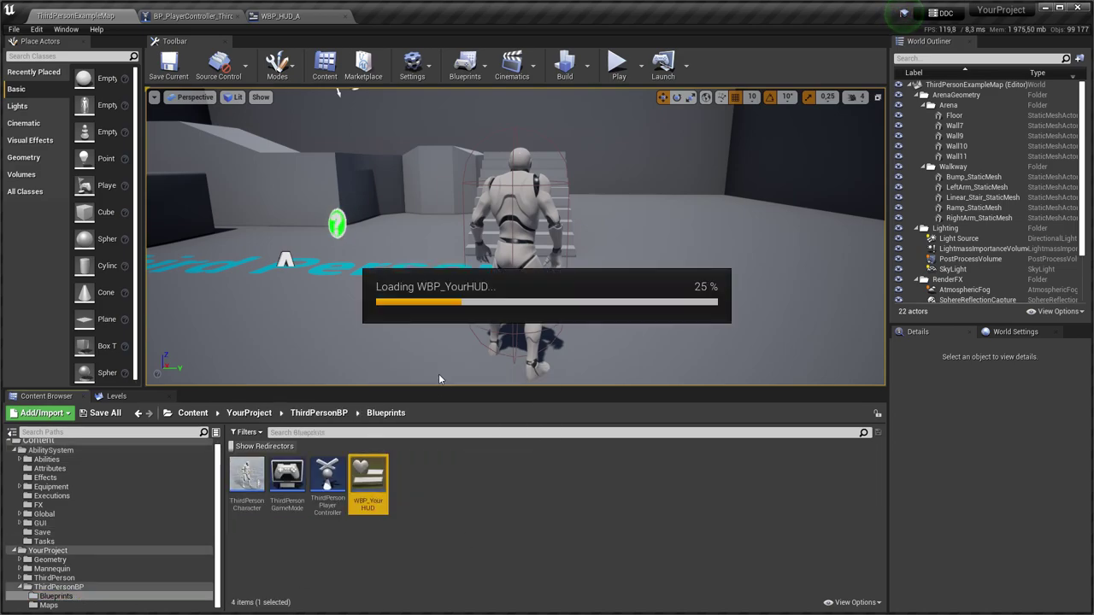
Copy the widgets from LevelBar through WBP_InputData in WBP_HUD_A and paste them into the Canvas Panel of WBP_YourHUD
{"action": "left_click", "coordinate": [311, 17]}
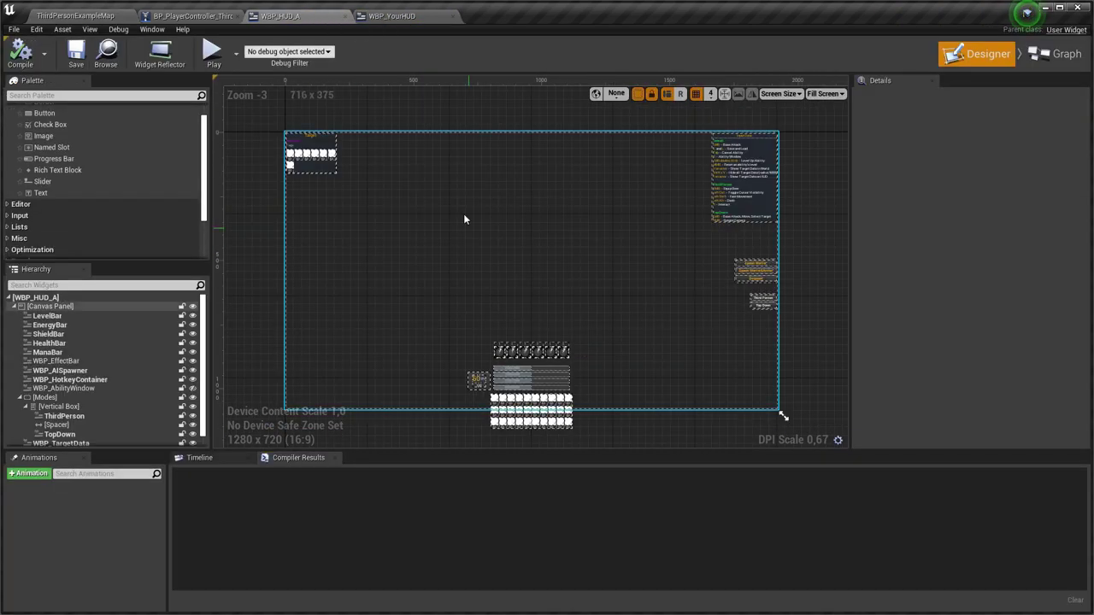
{"action": "left_click", "coordinate": [47, 316]}
{"action": "scroll", "coordinate": [119, 351], "scroll_direction": "down", "scroll_amount": 1}
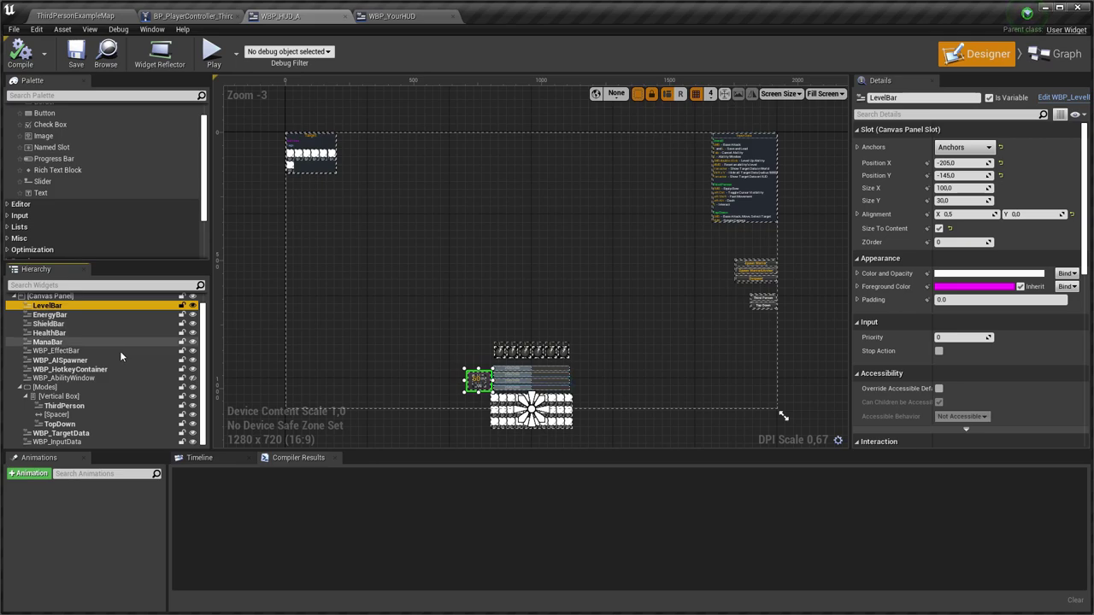
{"action": "left_click", "coordinate": [81, 439], "text": "shift"}
{"action": "left_click", "coordinate": [388, 16]}
{"action": "left_click", "coordinate": [92, 305]}
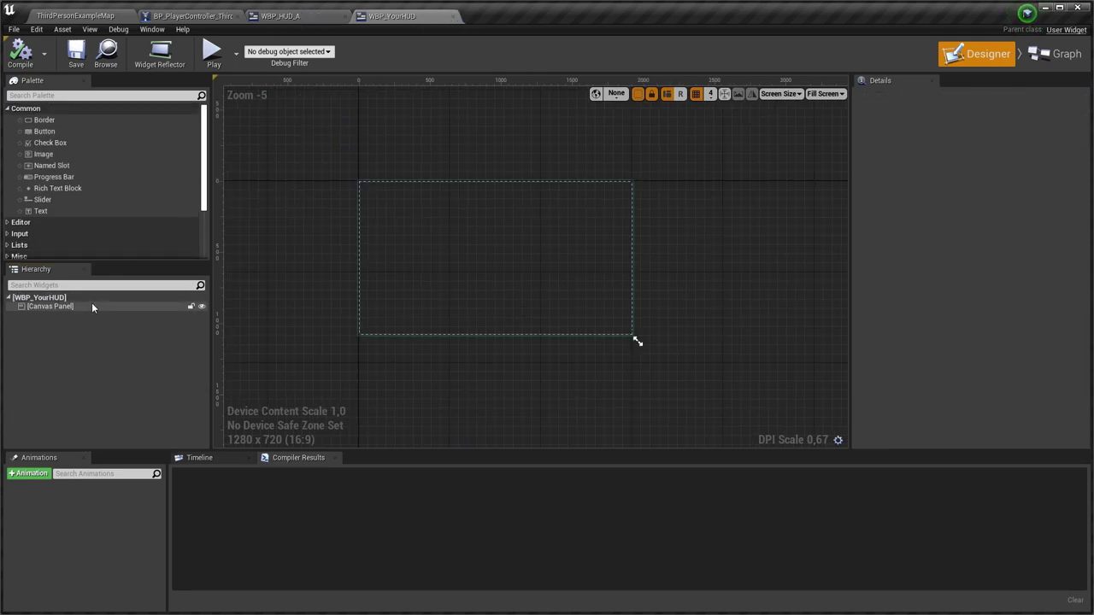
{"action": "key", "text": "ctrl+v"}
Move the pasted widgets together so they align with the canvas edges, and compile and save WBP_YourHUD
{"action": "scroll", "coordinate": [494, 257], "scroll_direction": "up", "scroll_amount": 8}
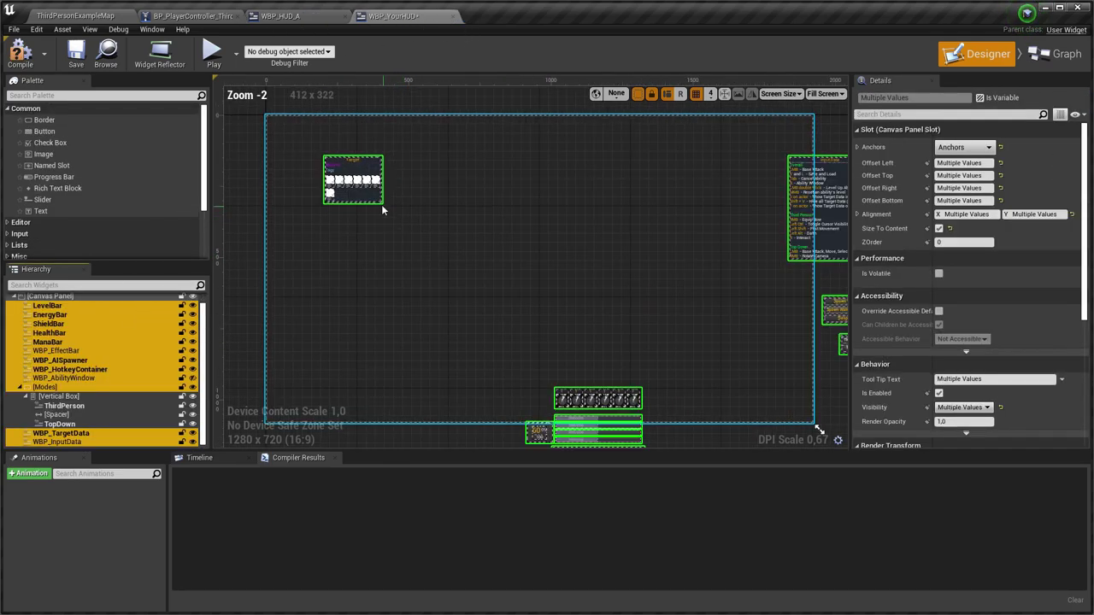
{"action": "left_click_drag", "start_coordinate": [463, 264], "coordinate": [327, 167]}
{"action": "scroll", "coordinate": [465, 248], "scroll_direction": "down", "scroll_amount": 9}
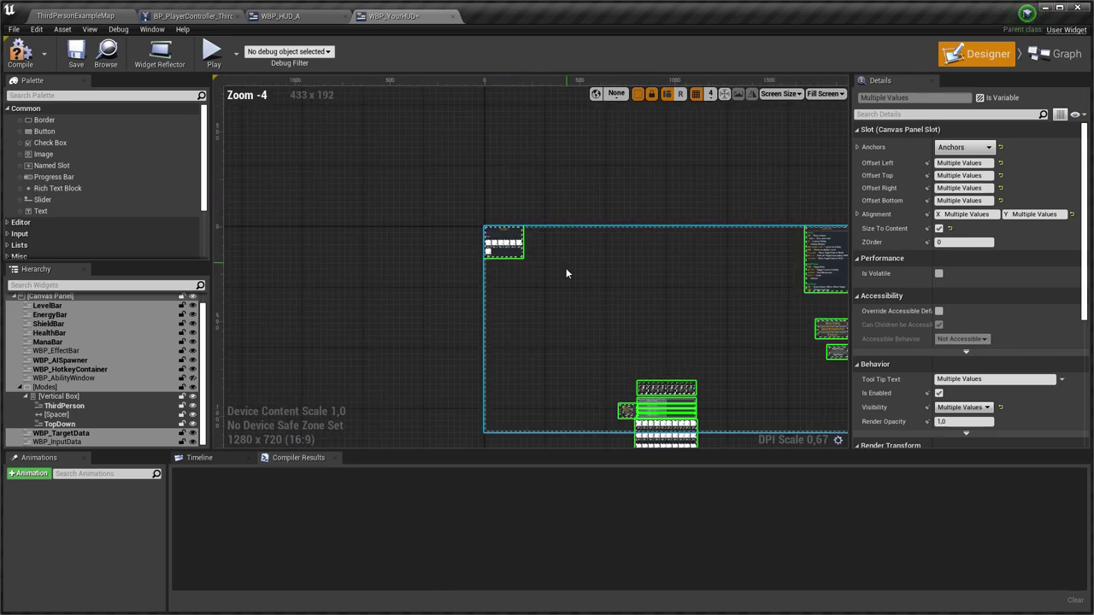
{"action": "scroll", "coordinate": [530, 328], "scroll_direction": "up", "scroll_amount": 3}
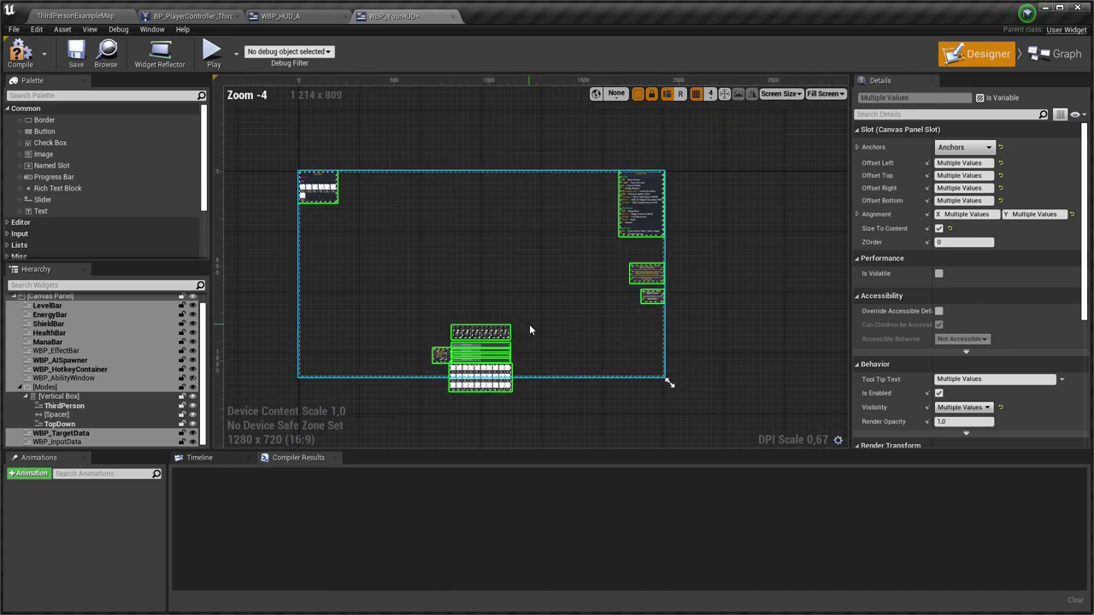
{"action": "left_click", "coordinate": [21, 53]}
{"action": "left_click", "coordinate": [76, 53]}
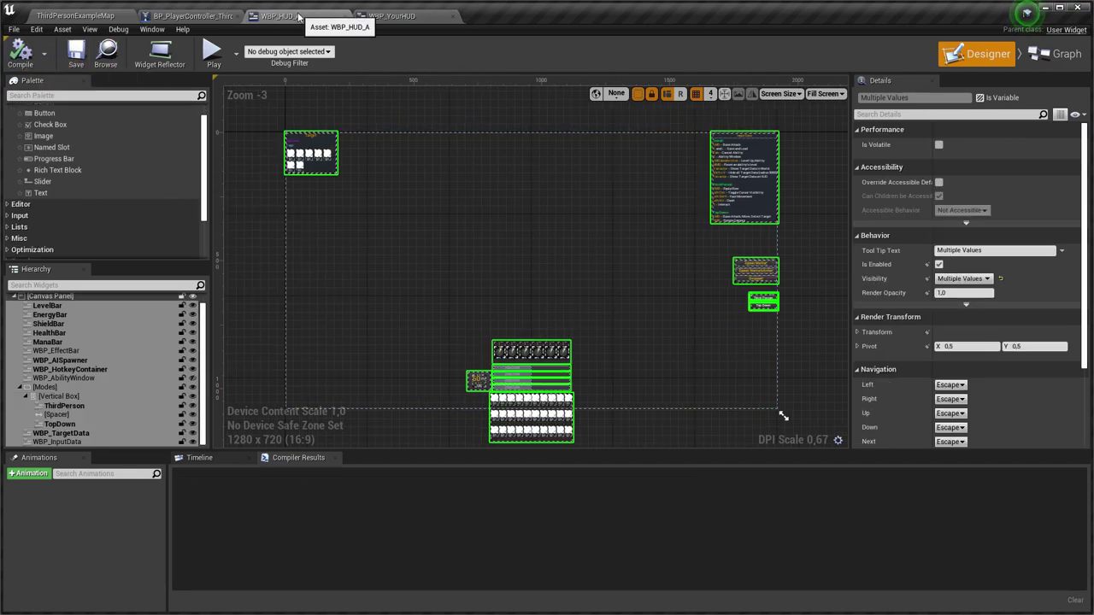
Select the nodes following the On Drop entry in WBP_HUD_A's OnDrop function for copying
{"action": "left_click", "coordinate": [1057, 54]}
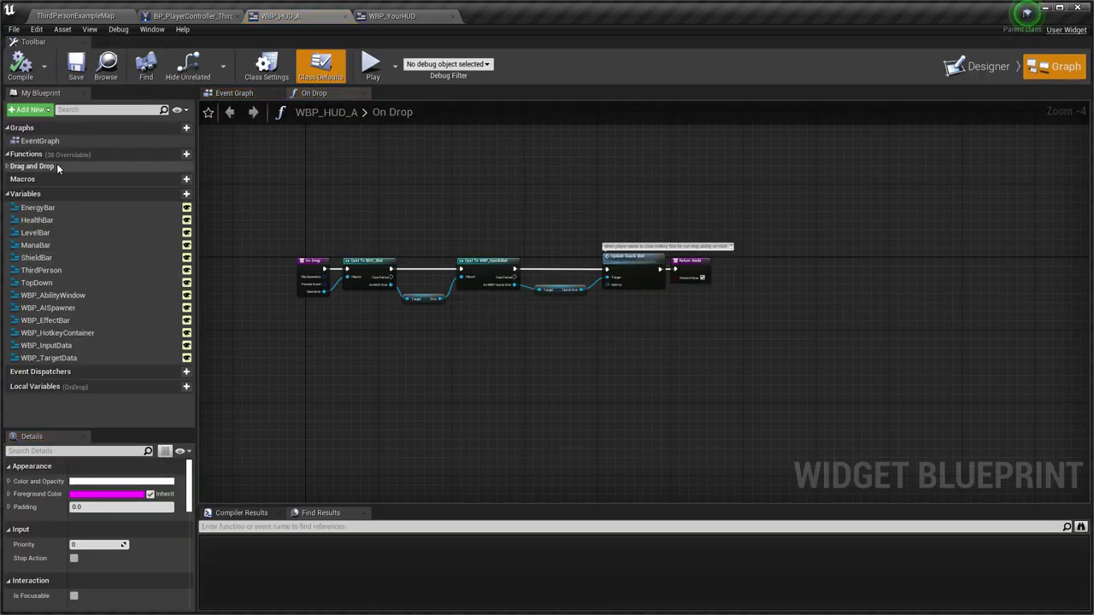
{"action": "left_click", "coordinate": [56, 165]}
{"action": "left_click", "coordinate": [44, 178]}
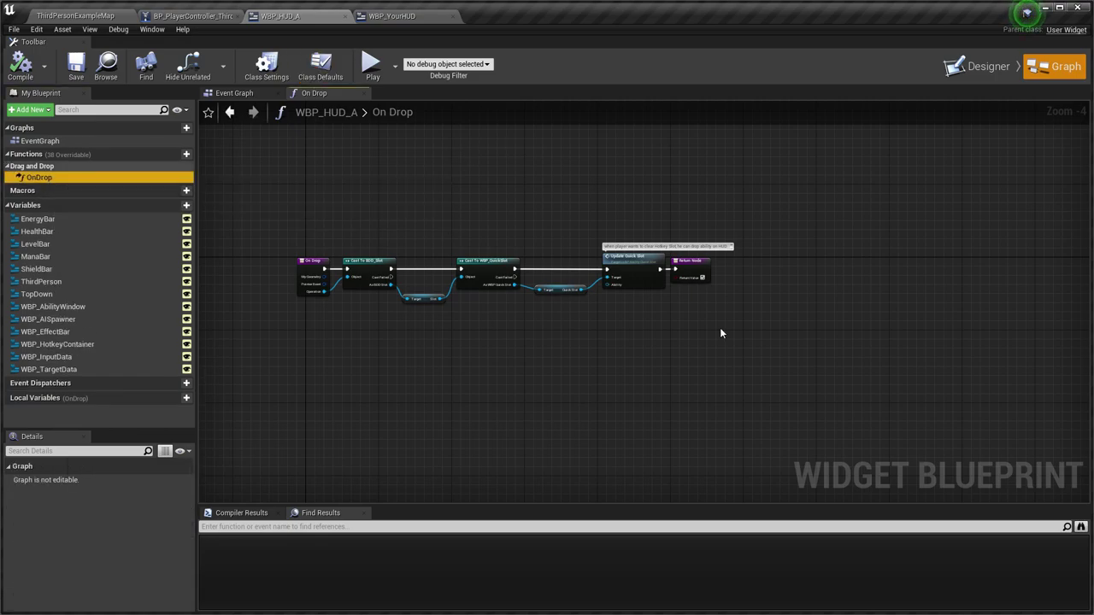
{"action": "left_click_drag", "start_coordinate": [740, 379], "coordinate": [401, 241]}
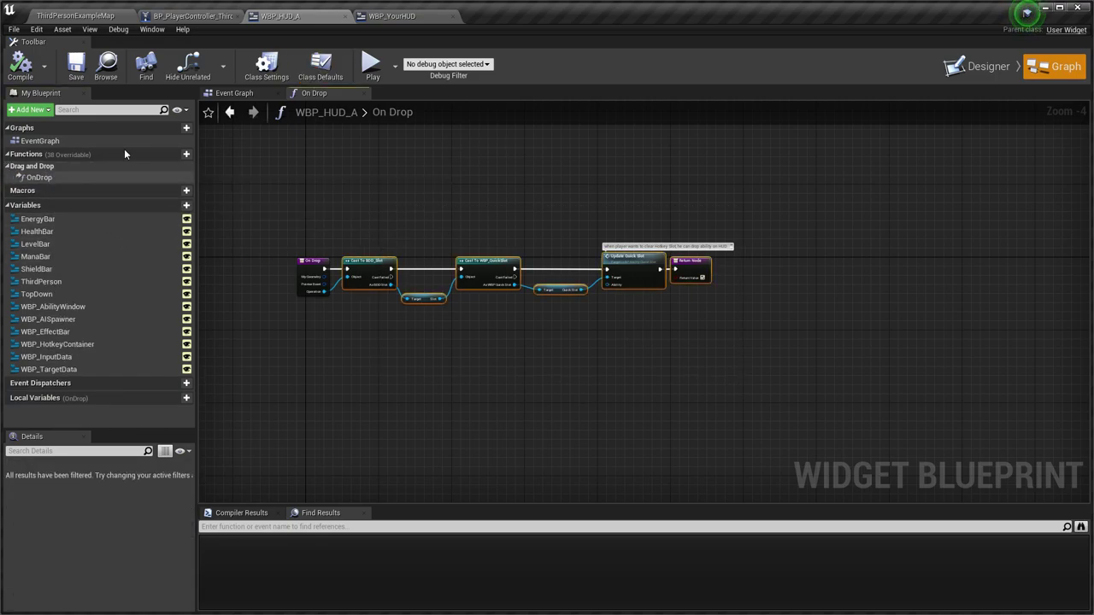
Override the On Drop function in WBP_YourHUD and paste the copied nodes into it
{"action": "left_click", "coordinate": [391, 16]}
{"action": "left_click", "coordinate": [1055, 66]}
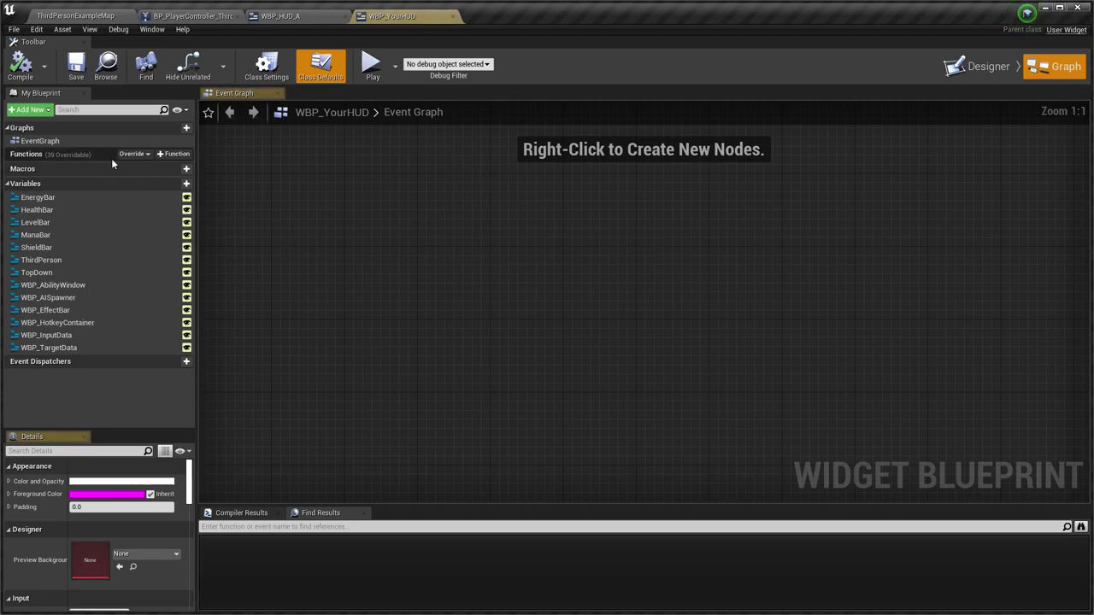
{"action": "left_click", "coordinate": [133, 154]}
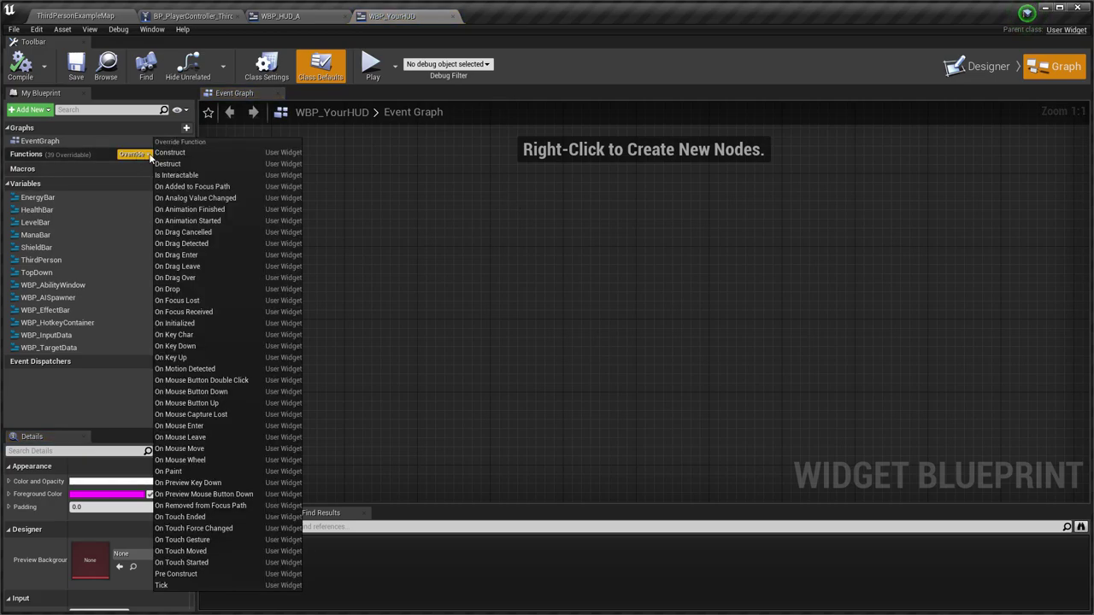
{"action": "left_click", "coordinate": [197, 289]}
{"action": "key", "text": "ctrl+v"}
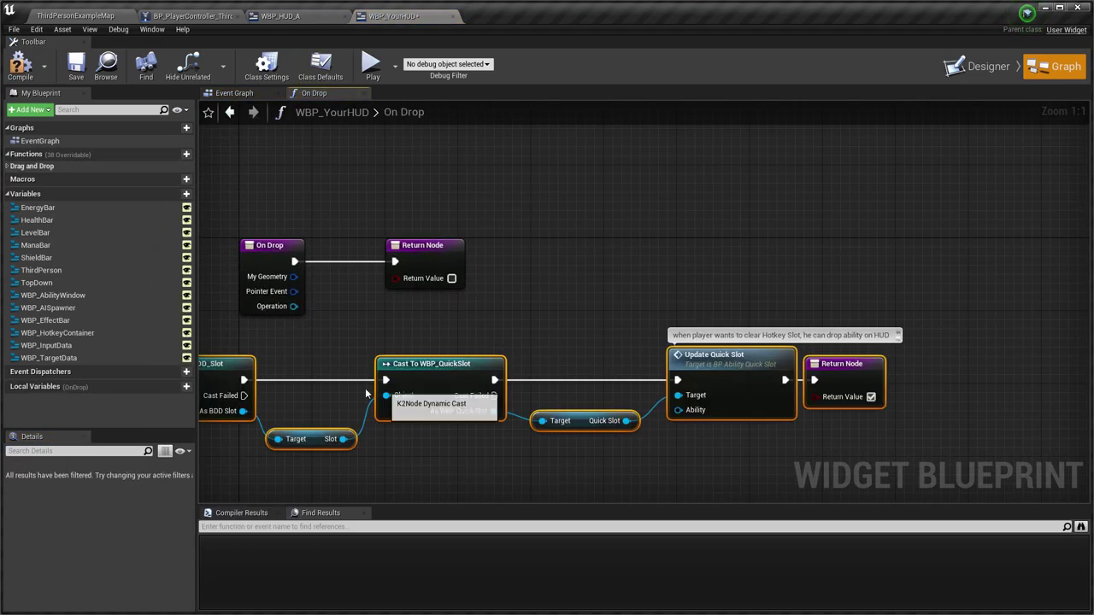
Connect On Drop's execution and Operation pins to the Cast To BDD_Slot node, and delete the default Return Node
{"action": "left_click_drag", "start_coordinate": [421, 368], "coordinate": [624, 330]}
{"action": "left_click_drag", "start_coordinate": [292, 306], "coordinate": [359, 358]}
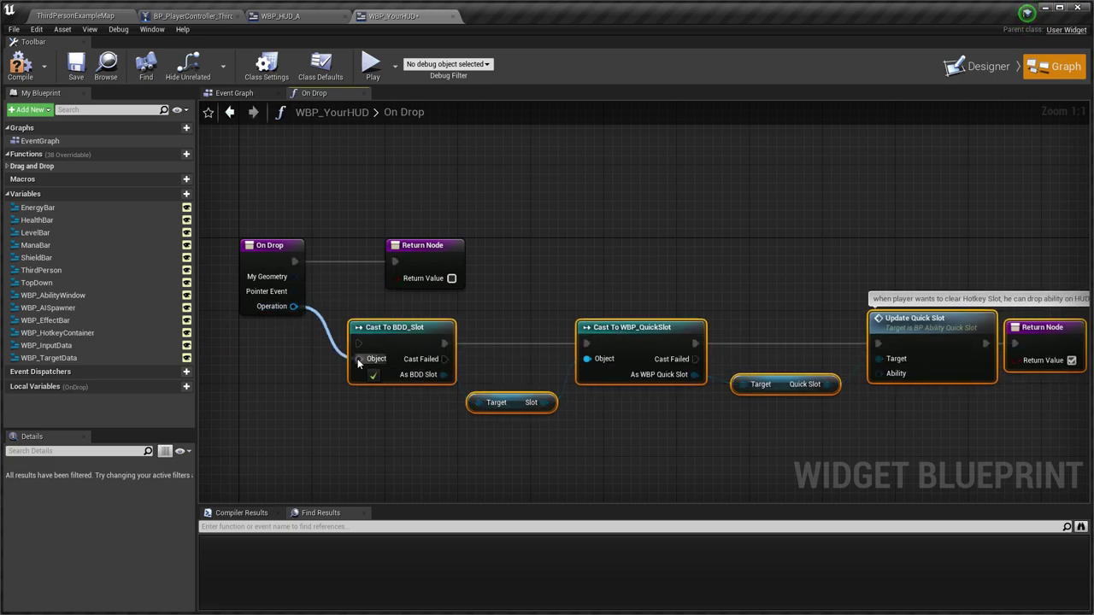
{"action": "left_click_drag", "start_coordinate": [294, 262], "coordinate": [358, 344]}
{"action": "left_click", "coordinate": [421, 271]}
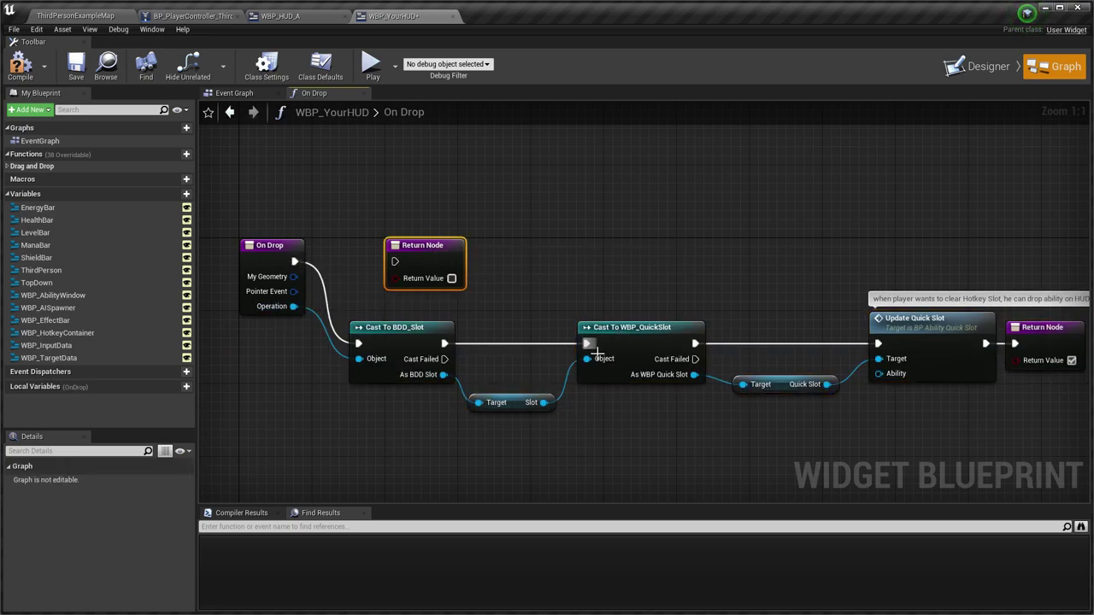
{"action": "key", "text": "Delete"}
Line up the pasted node chain with the On Drop entry and compile WBP_YourHUD
{"action": "scroll", "coordinate": [590, 325], "scroll_direction": "down", "scroll_amount": 3}
{"action": "left_click_drag", "start_coordinate": [474, 301], "coordinate": [442, 281]}
{"action": "left_click", "coordinate": [39, 65]}
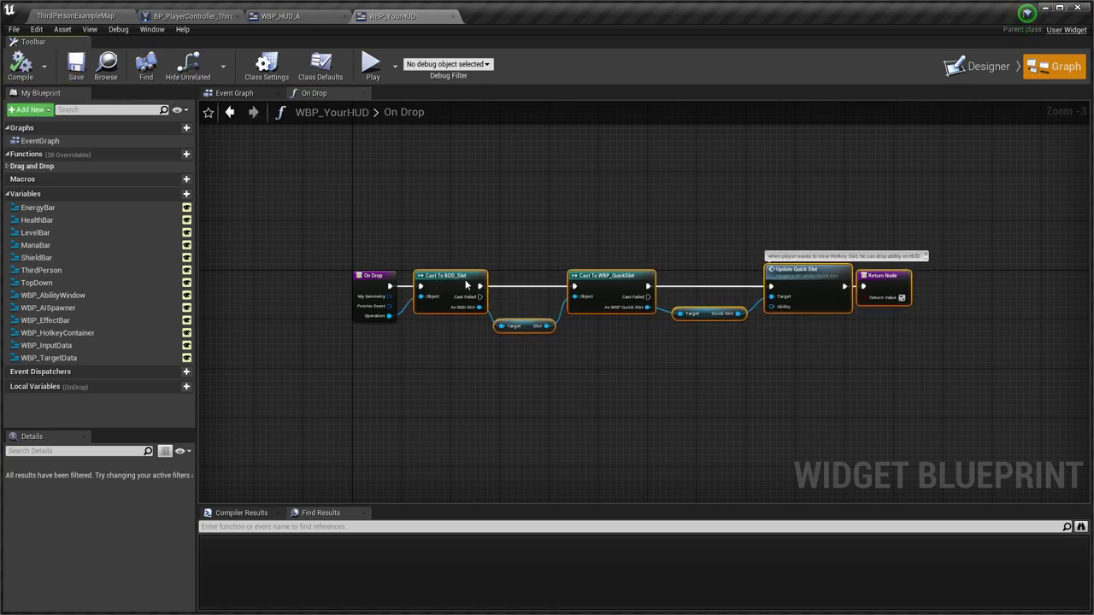
Check the widget layout and hierarchy of WBP_YourHUD in the designer view
{"action": "left_click", "coordinate": [991, 66]}
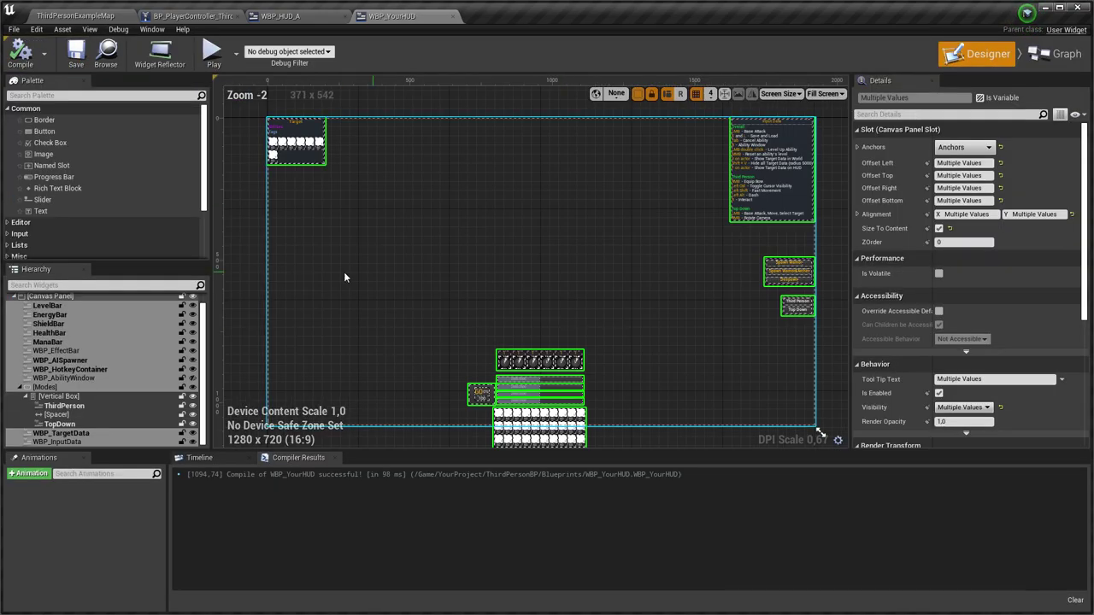
{"action": "left_click", "coordinate": [58, 295]}
{"action": "scroll", "coordinate": [940, 342], "scroll_direction": "down", "scroll_amount": 1}
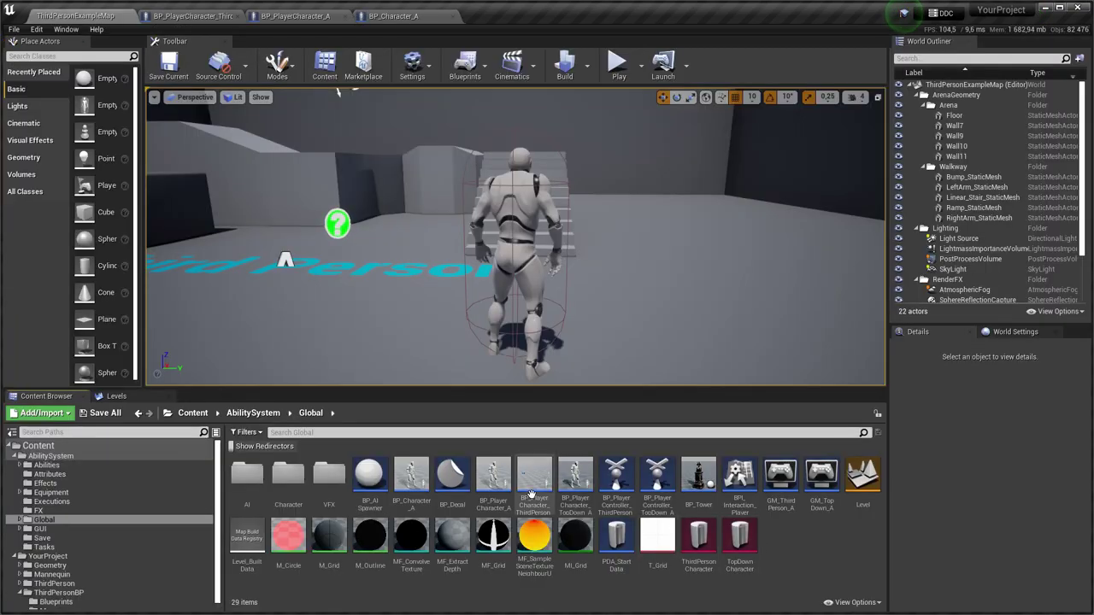
Compare the ThirdPerson and TopDown player character blueprints in the Global folder and open BP_PlayerCharacter_ThirdPerson_A
{"action": "left_click", "coordinate": [532, 495]}
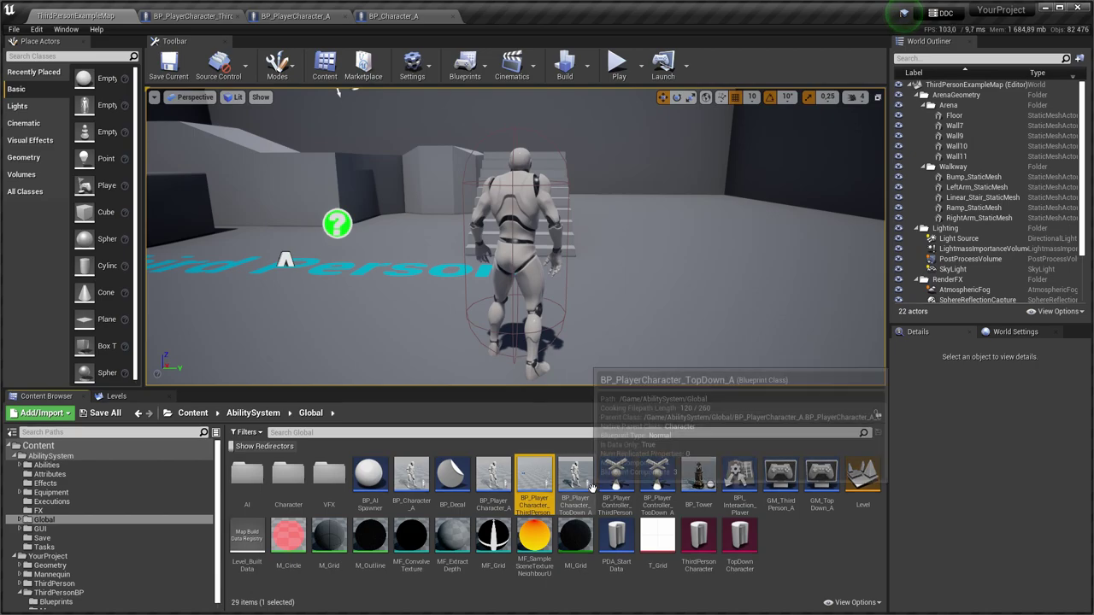
{"action": "left_click", "coordinate": [590, 487]}
{"action": "left_click", "coordinate": [544, 500]}
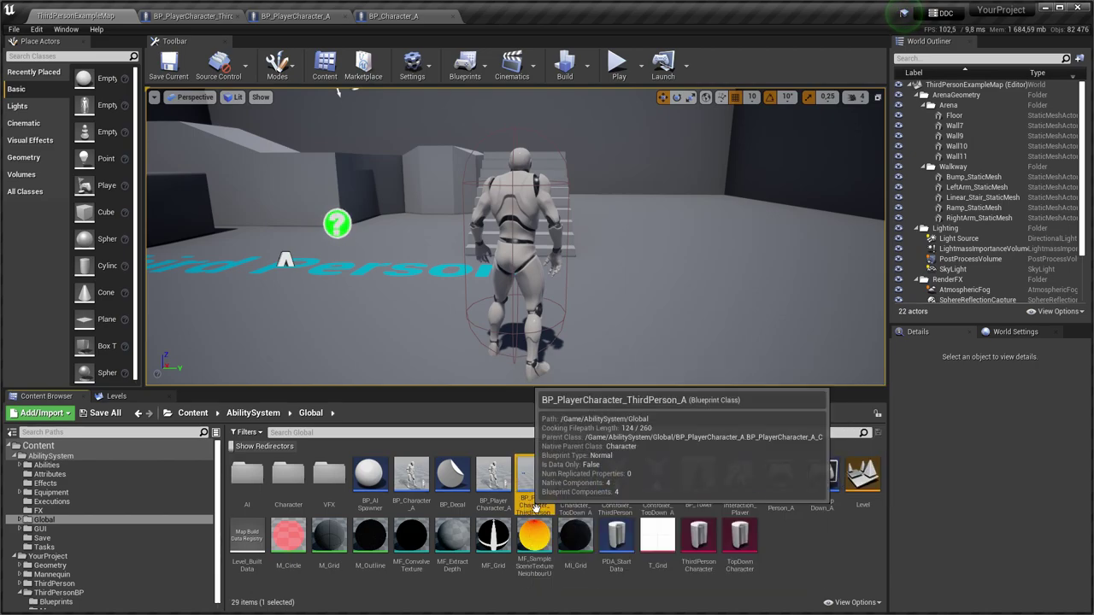
{"action": "left_click", "coordinate": [574, 489]}
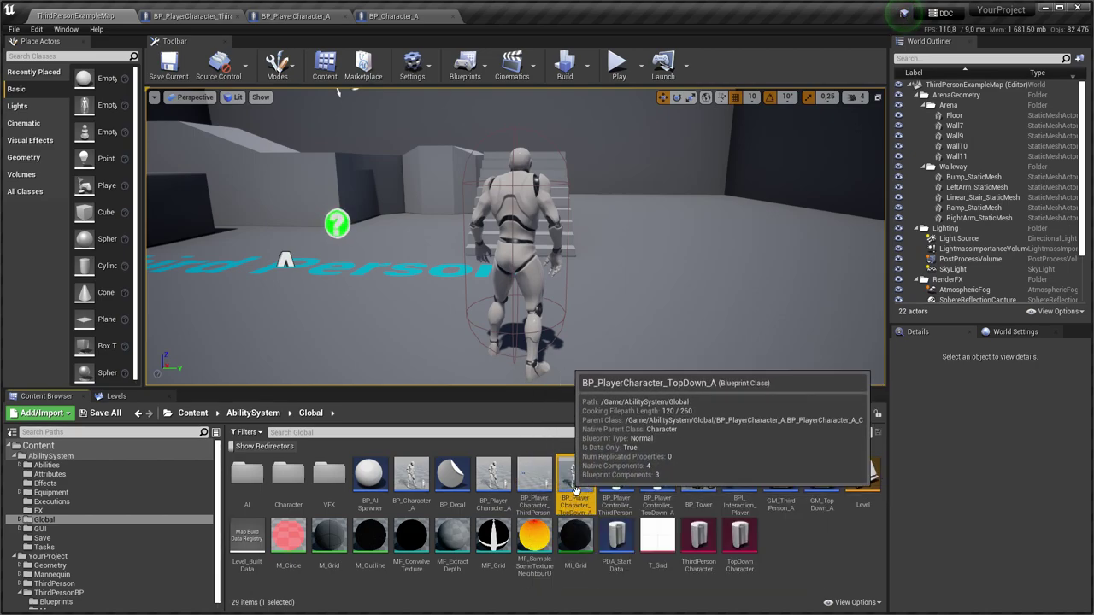
{"action": "double_click", "coordinate": [534, 481]}
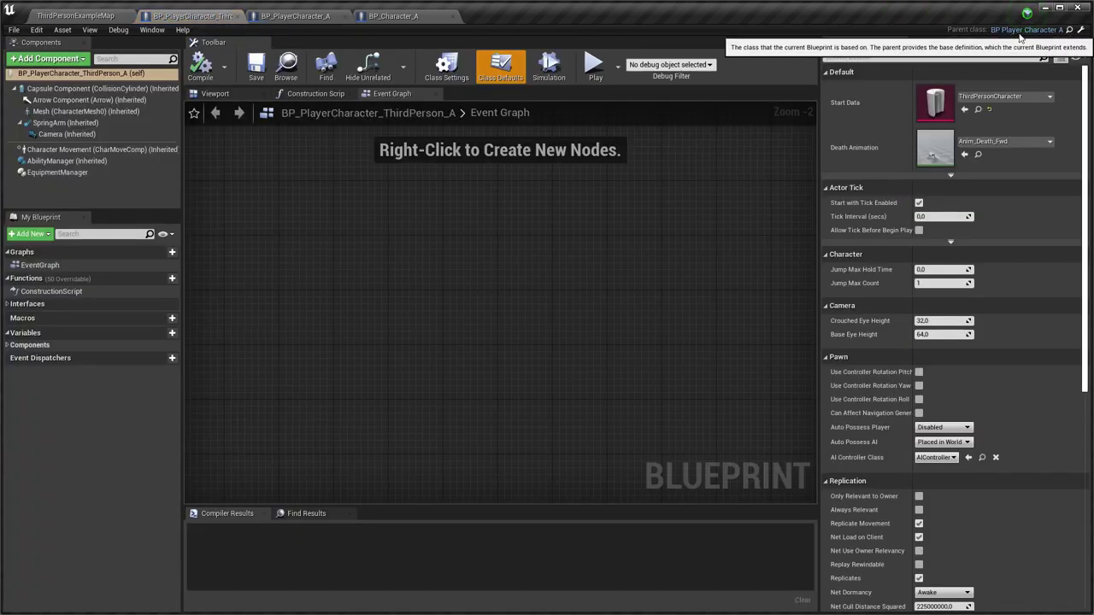
Open the parent blueprints BP_PlayerCharacter_A and BP_Character_A to examine their contents
{"action": "left_click", "coordinate": [104, 23]}
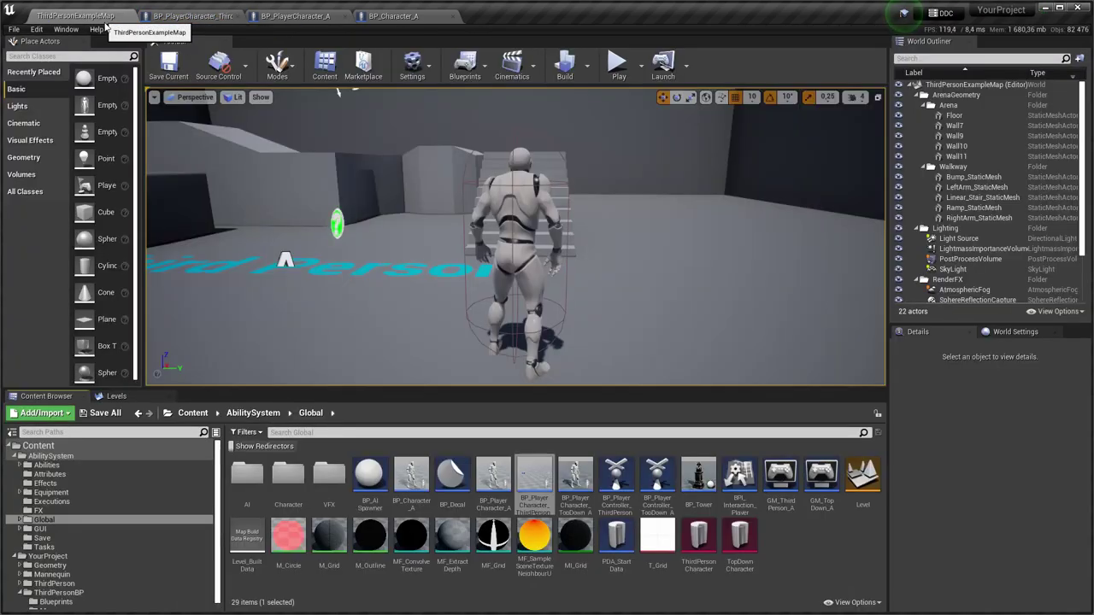
{"action": "double_click", "coordinate": [502, 485]}
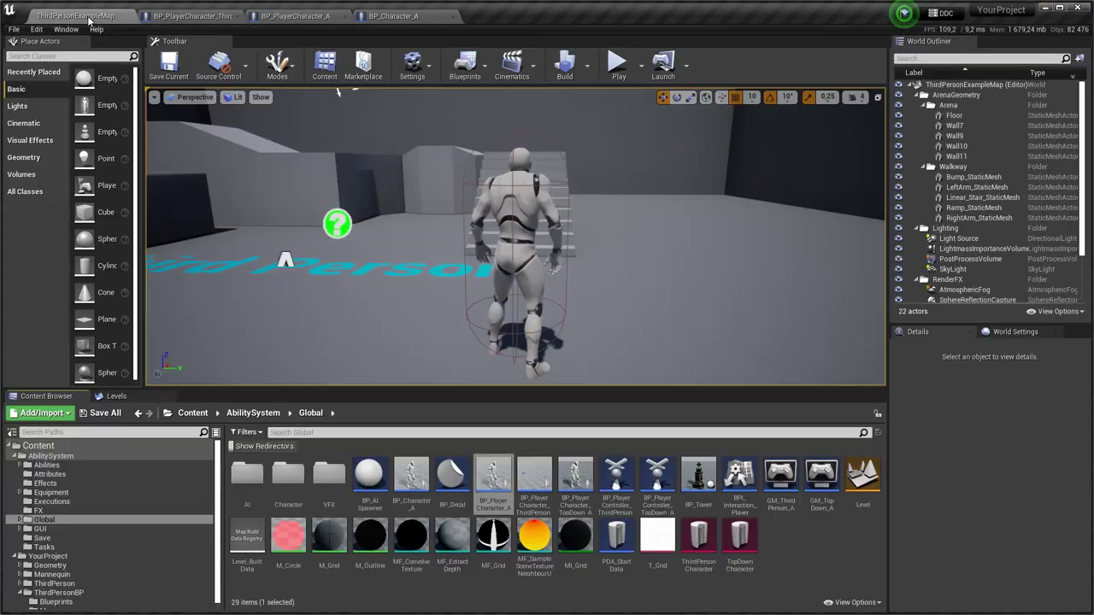
{"action": "left_click", "coordinate": [77, 15]}
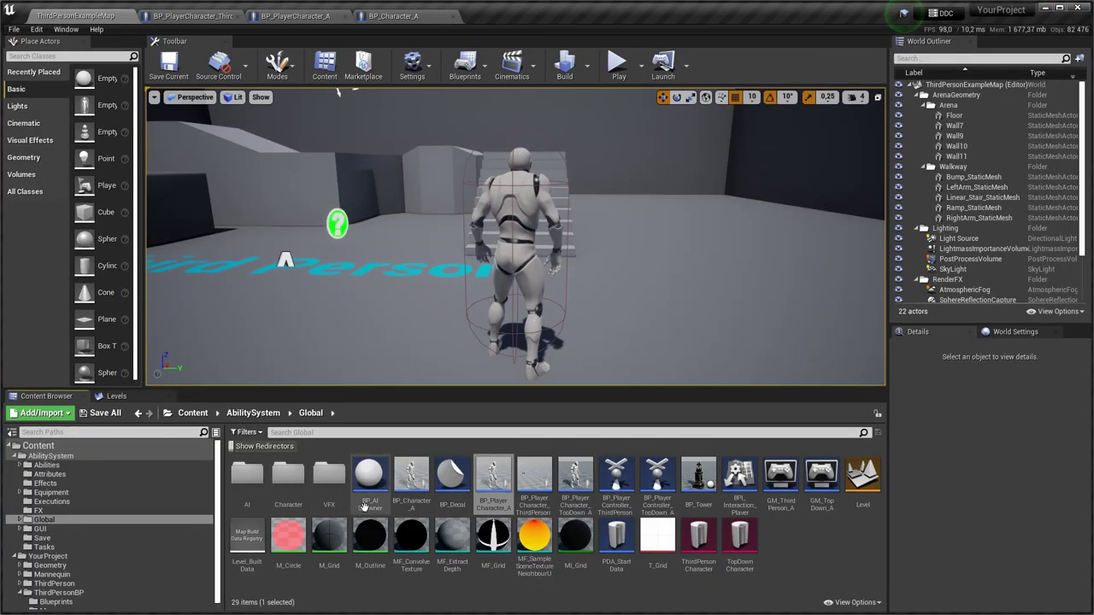
{"action": "left_click", "coordinate": [412, 485]}
{"action": "left_click", "coordinate": [405, 17]}
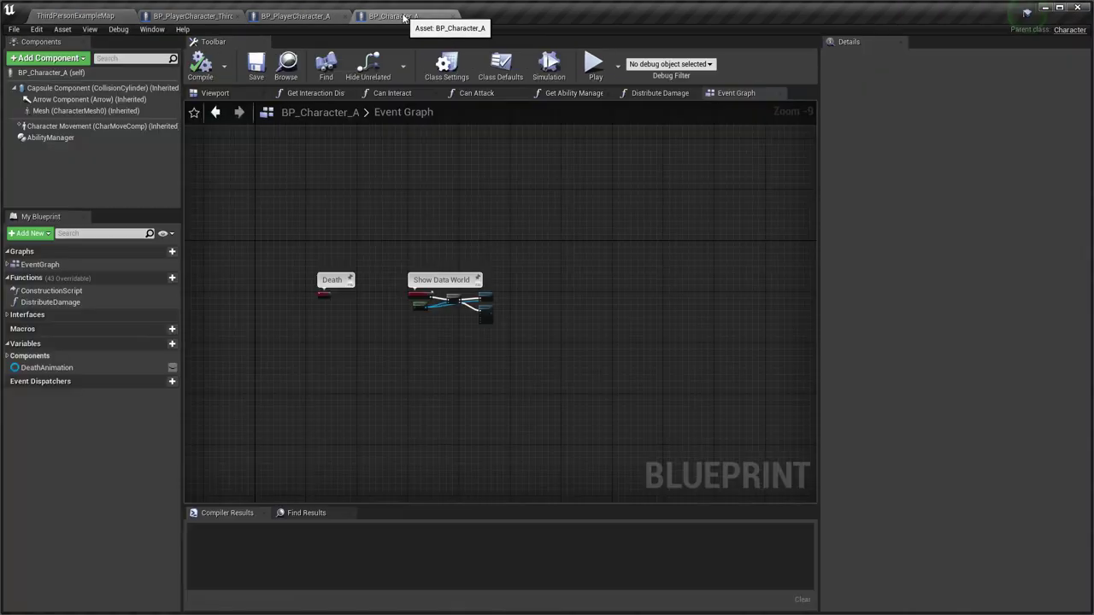
Open the BP_AI_A blueprint from the AbilitySystem/Global/AI folder
{"action": "left_click", "coordinate": [109, 14]}
{"action": "left_click", "coordinate": [43, 529]}
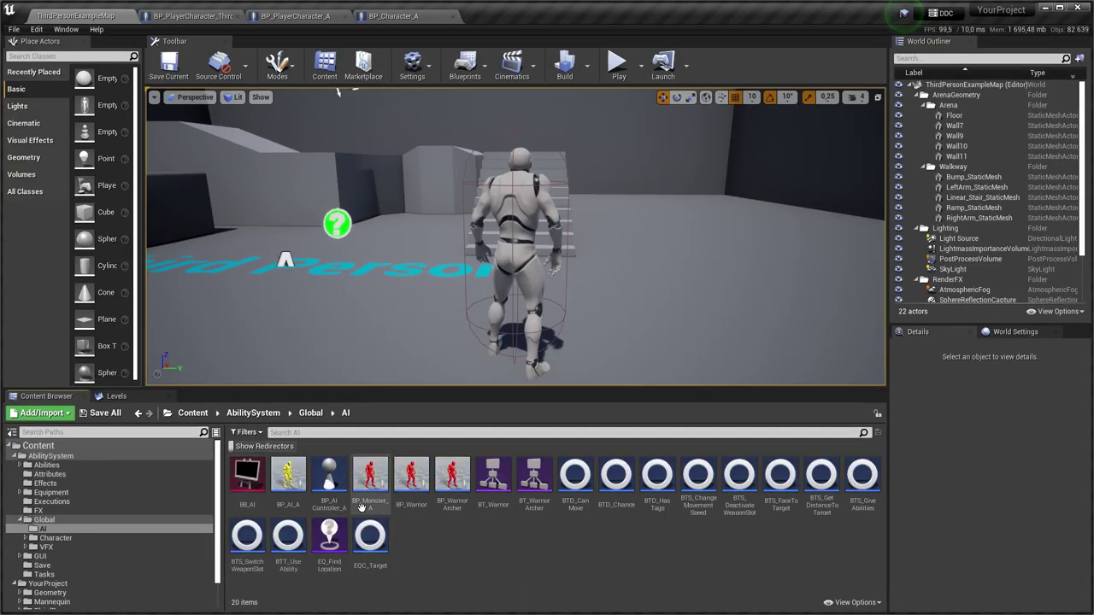
{"action": "double_click", "coordinate": [288, 475]}
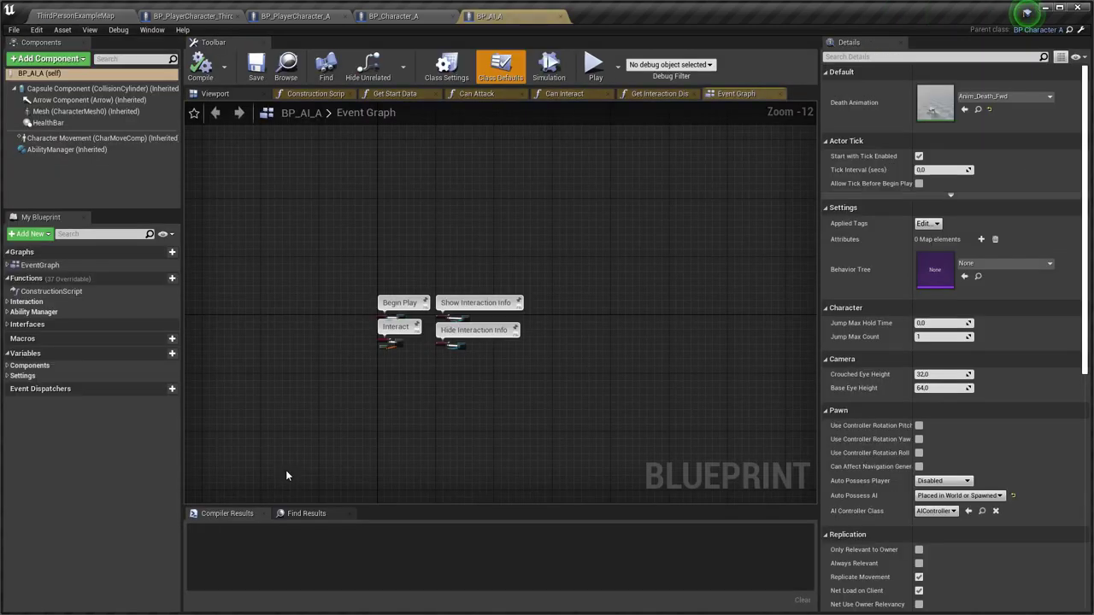
Close BP_AI_A and open the YourPlayerCharacter blueprint from the YourProject/ThirdPersonBP/Blueprints folder
{"action": "left_click", "coordinate": [114, 10]}
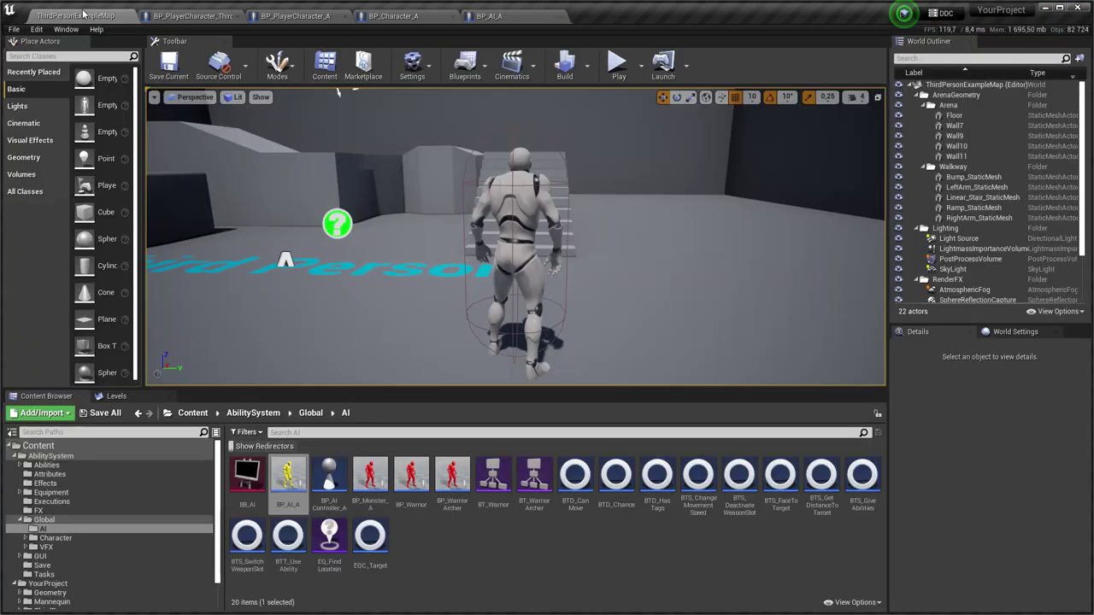
{"action": "left_click", "coordinate": [558, 16]}
{"action": "scroll", "coordinate": [171, 563], "scroll_direction": "down", "scroll_amount": 2}
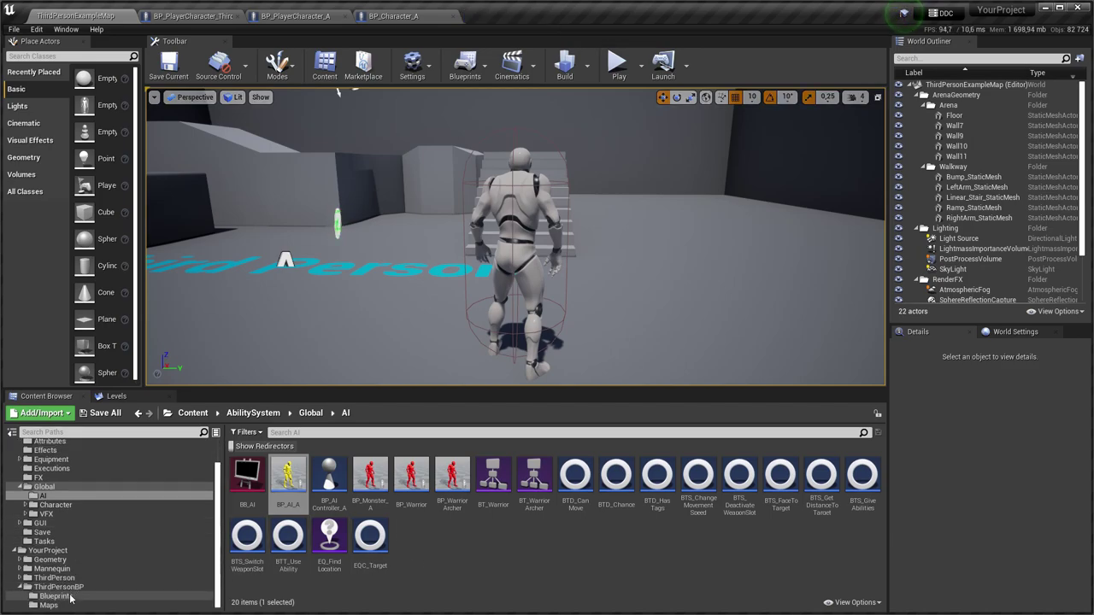
{"action": "left_click", "coordinate": [211, 594]}
{"action": "double_click", "coordinate": [327, 480]}
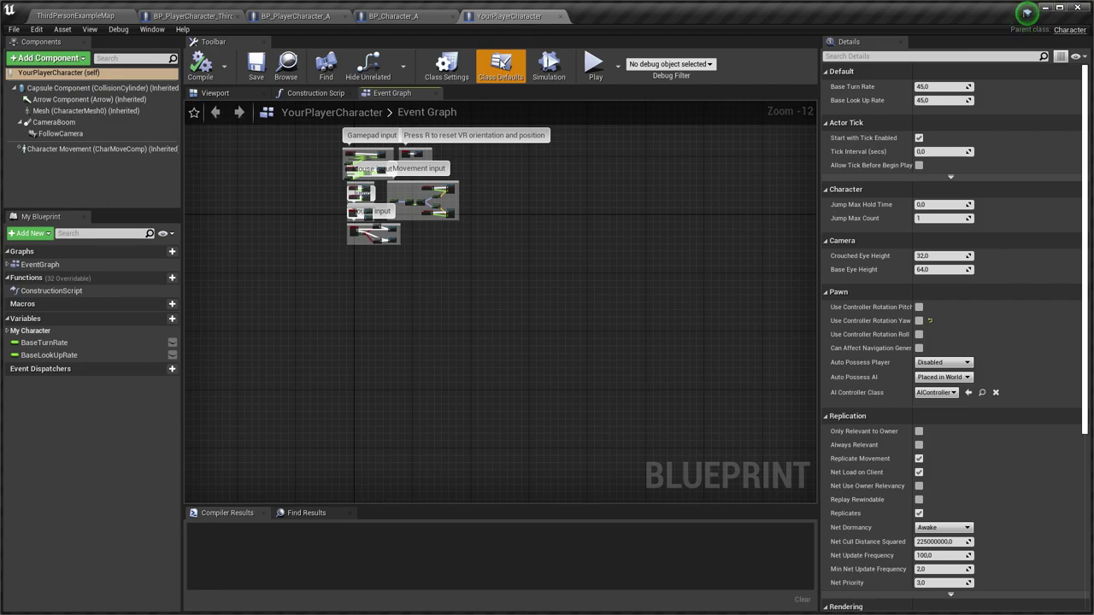
Add a BPC Ability Manager component to YourPlayerCharacter, name it AbilityManager and compile the blueprint
{"action": "left_click", "coordinate": [47, 58]}
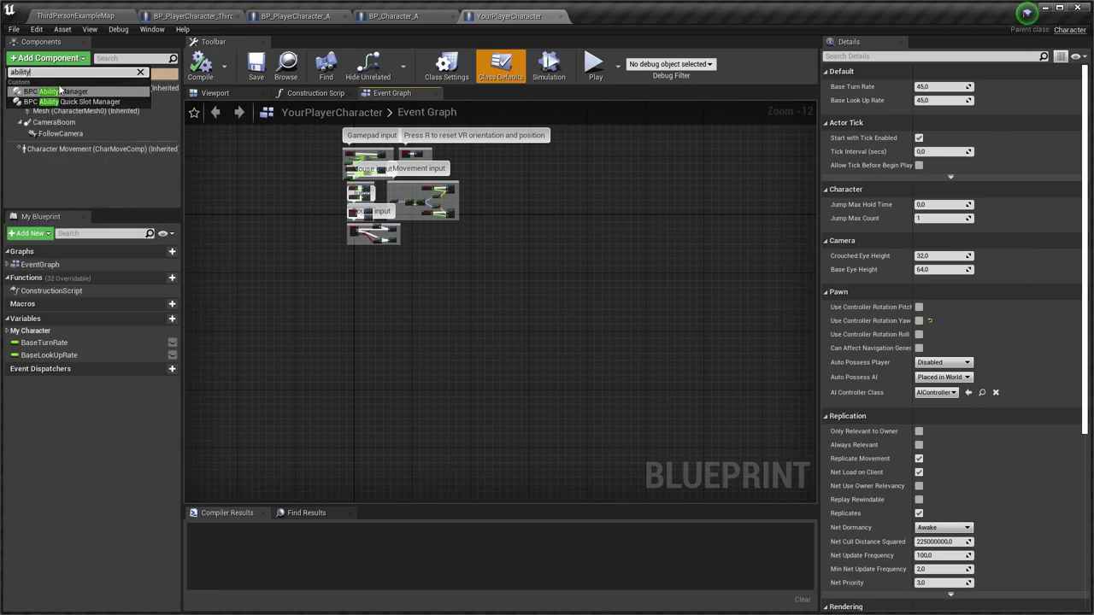
{"action": "left_click", "coordinate": [59, 90]}
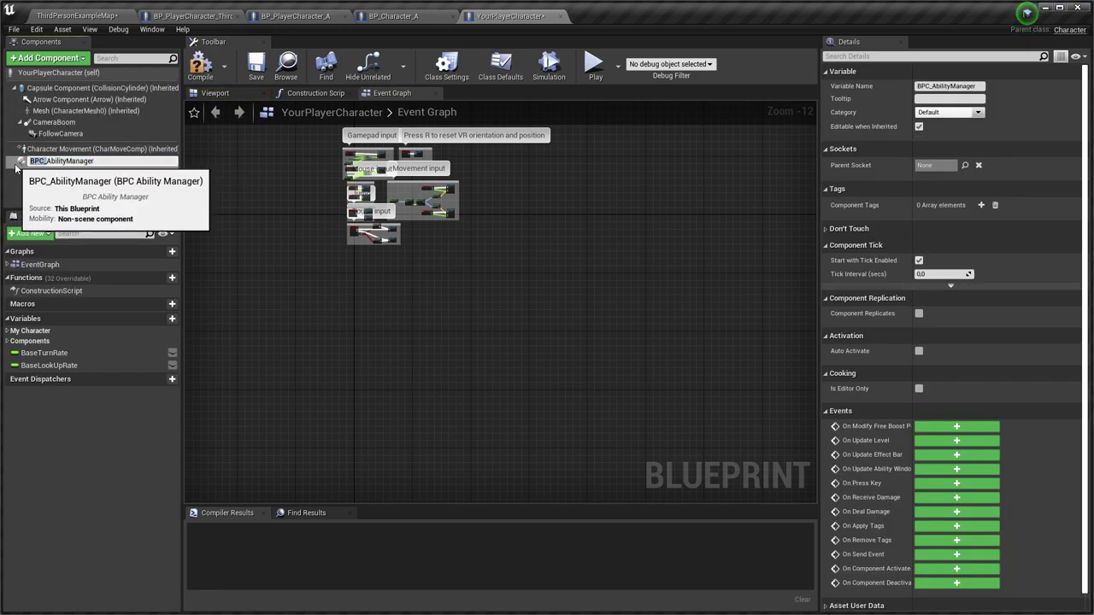
{"action": "key", "text": "BackSpace"}
{"action": "key", "text": "Return"}
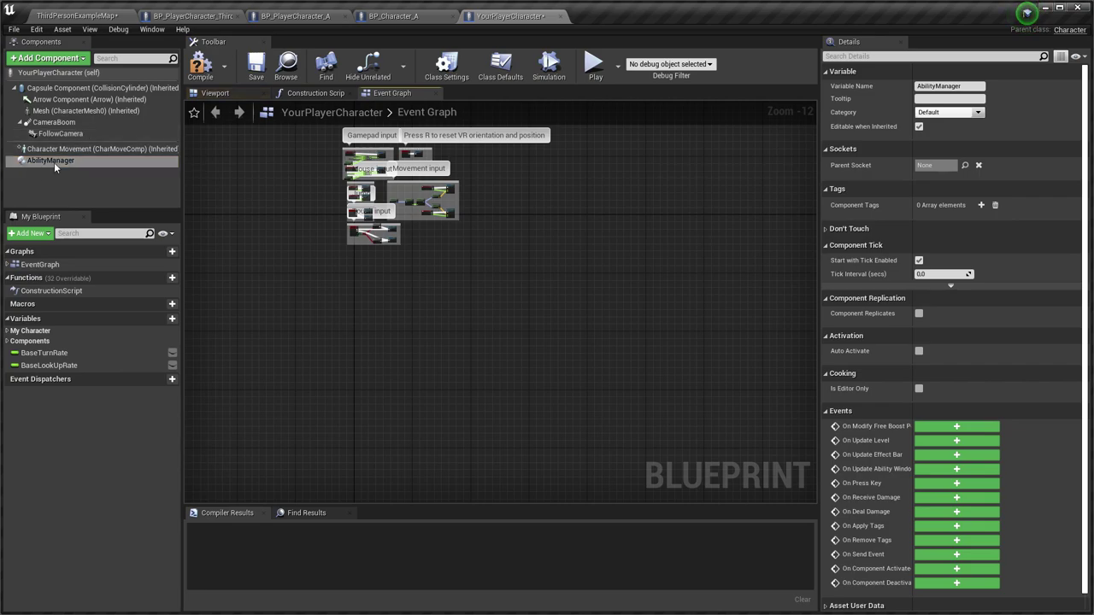
{"action": "key", "text": "F7"}
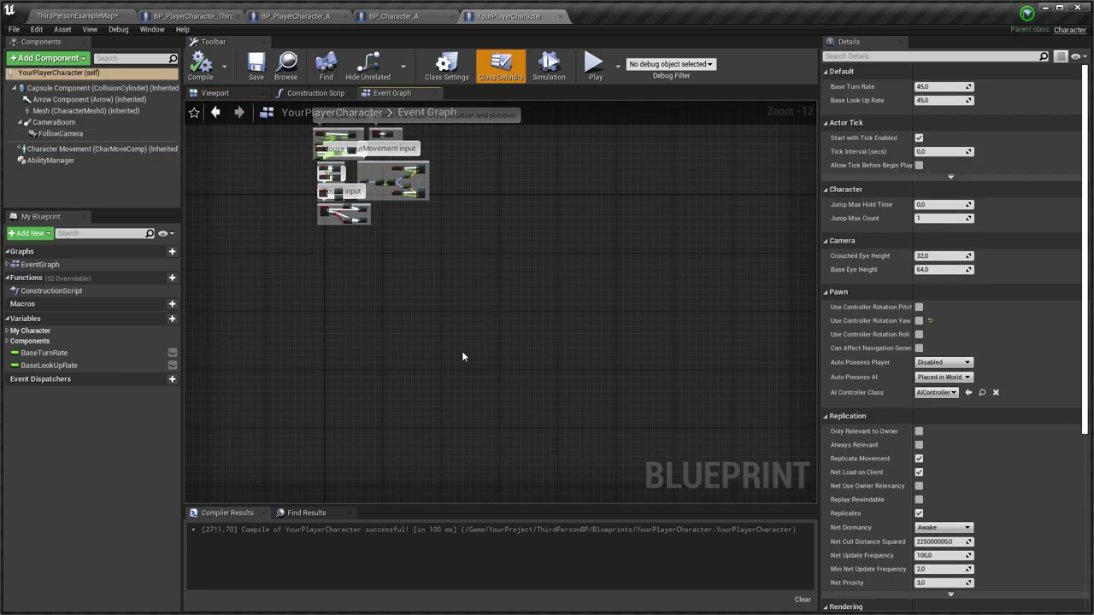
Implement the BPI_AbilitySystem_Actor interface in YourPlayerCharacter's class settings
{"action": "left_click", "coordinate": [446, 67]}
{"action": "left_click", "coordinate": [1062, 275]}
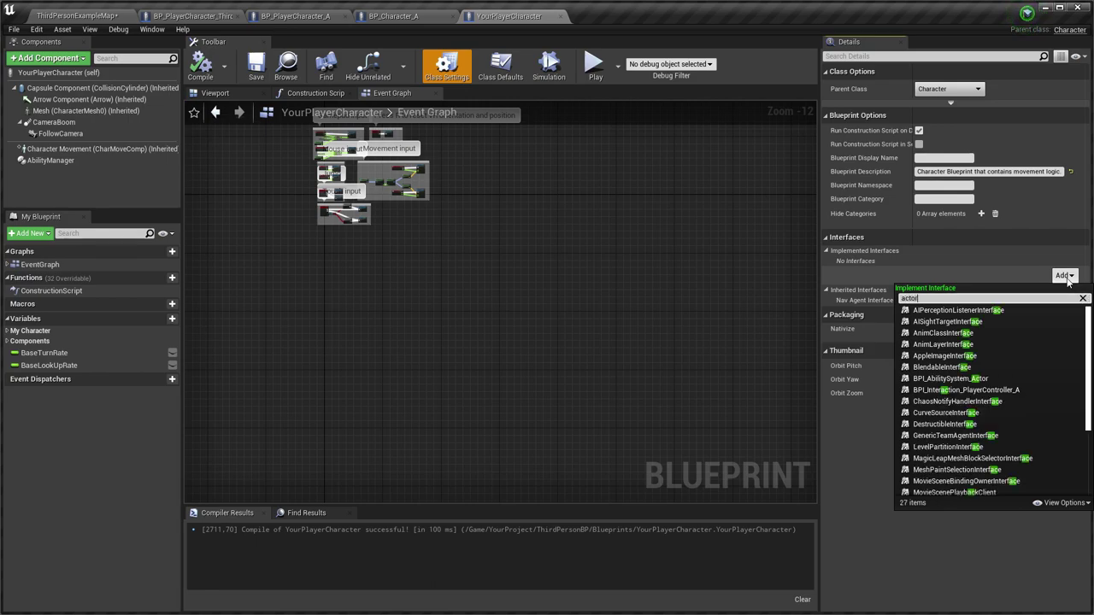
{"action": "type", "text": "actor"}
{"action": "left_click", "coordinate": [948, 311]}
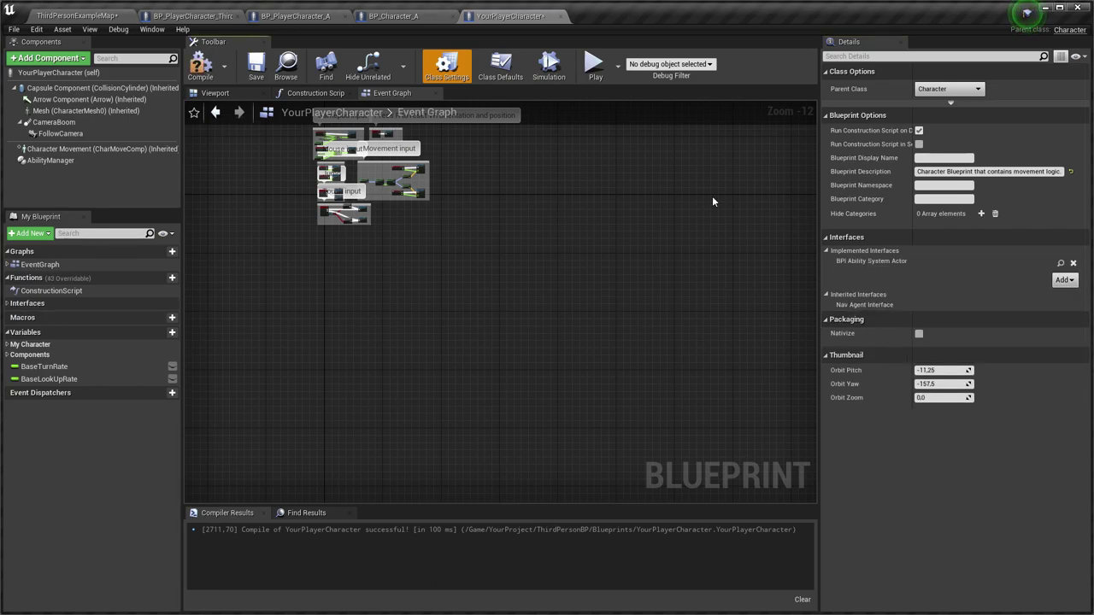
Return the AbilityManager component through the Manager output of the Get Ability Manager interface function
{"action": "left_click", "coordinate": [22, 305]}
{"action": "left_click", "coordinate": [17, 326]}
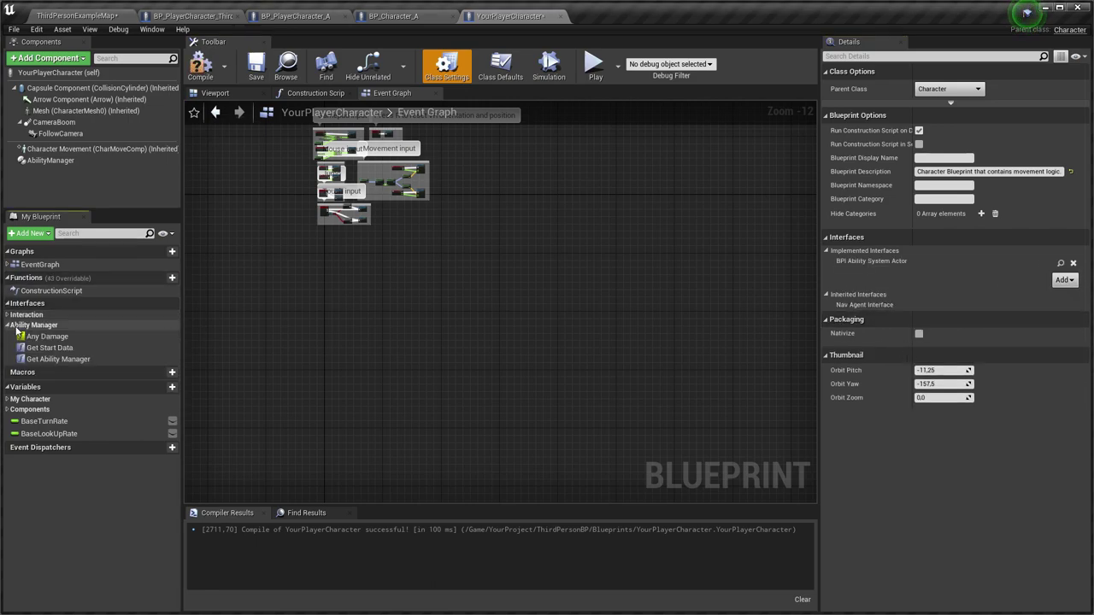
{"action": "double_click", "coordinate": [60, 359]}
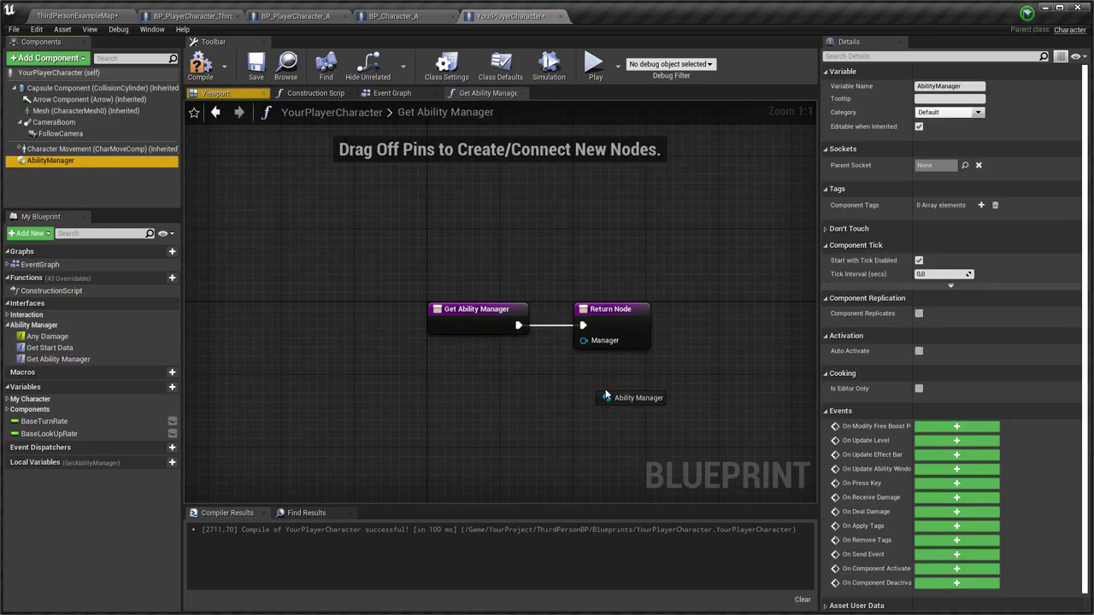
{"action": "left_click_drag", "start_coordinate": [602, 343], "coordinate": [601, 341]}
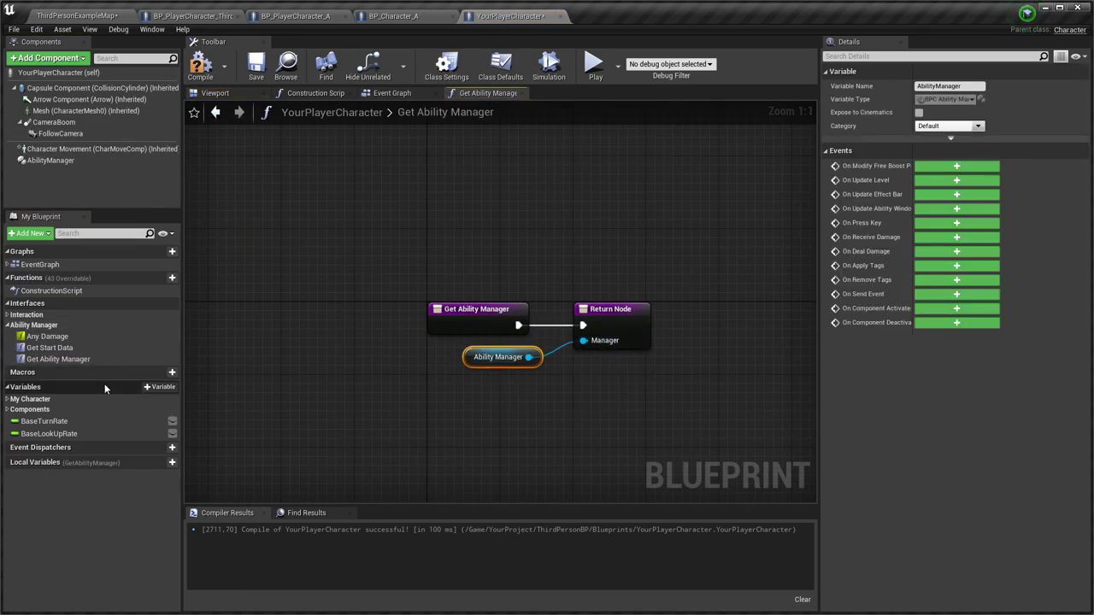
Copy the Start Data nodes from BP_PlayerCharacter_A's Get Start Data function into YourPlayerCharacter's and connect all five outputs to the Return Node
{"action": "left_click", "coordinate": [86, 351]}
{"action": "double_click", "coordinate": [85, 350]}
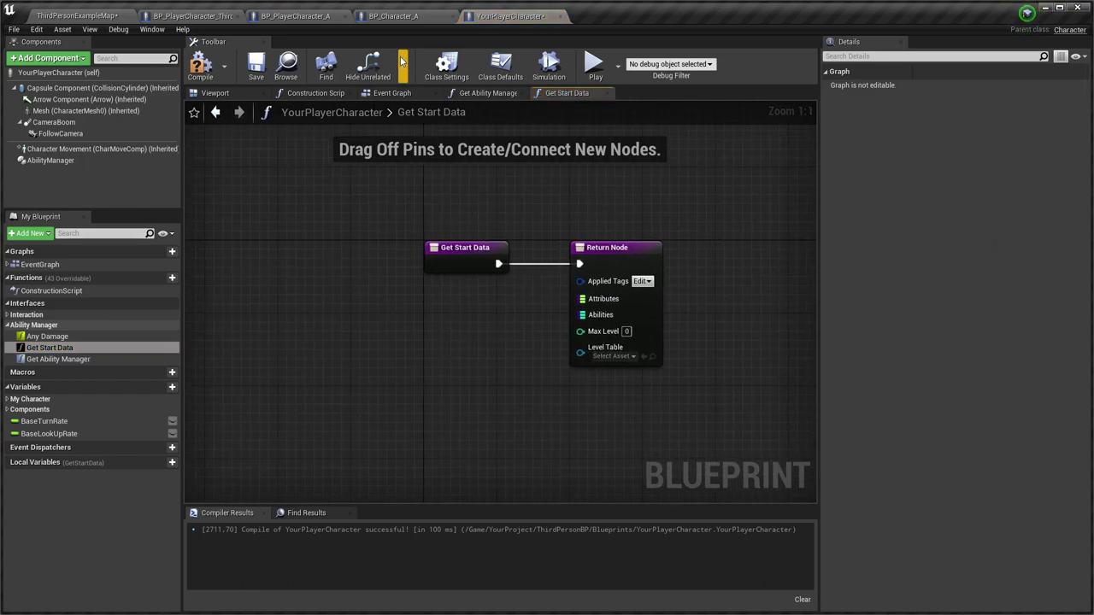
{"action": "left_click", "coordinate": [293, 17]}
{"action": "double_click", "coordinate": [48, 334]}
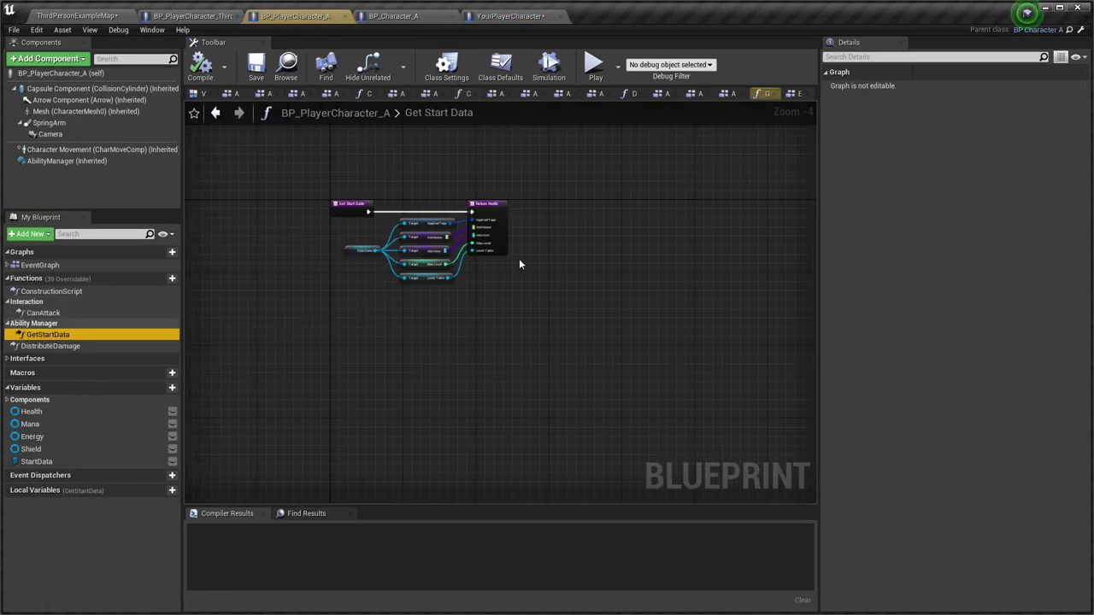
{"action": "left_click_drag", "start_coordinate": [365, 232], "coordinate": [359, 229]}
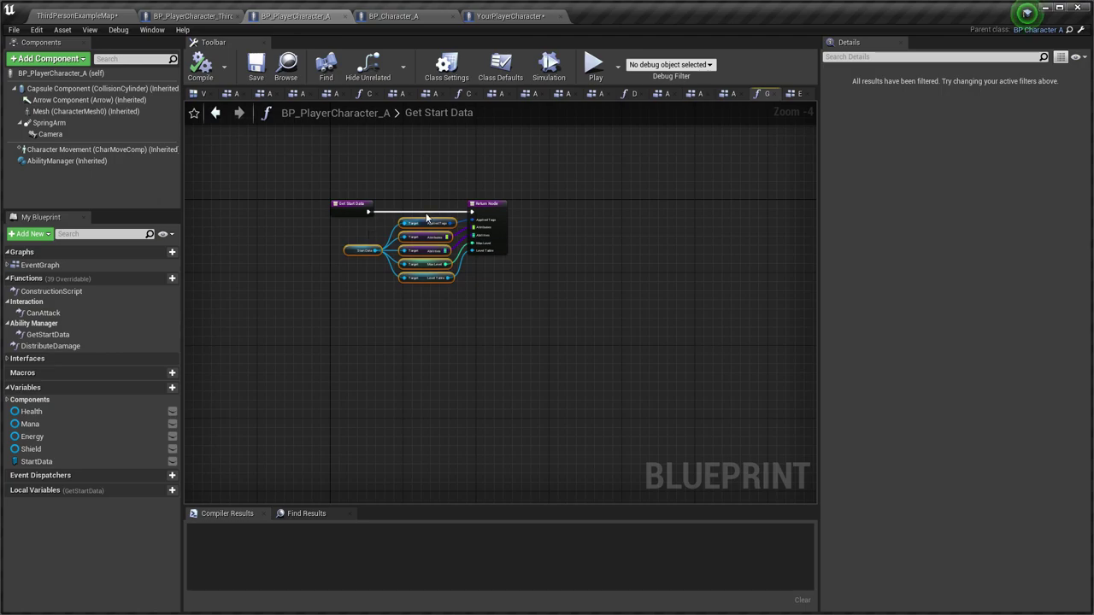
{"action": "left_click", "coordinate": [490, 17]}
{"action": "key", "text": "ctrl+v"}
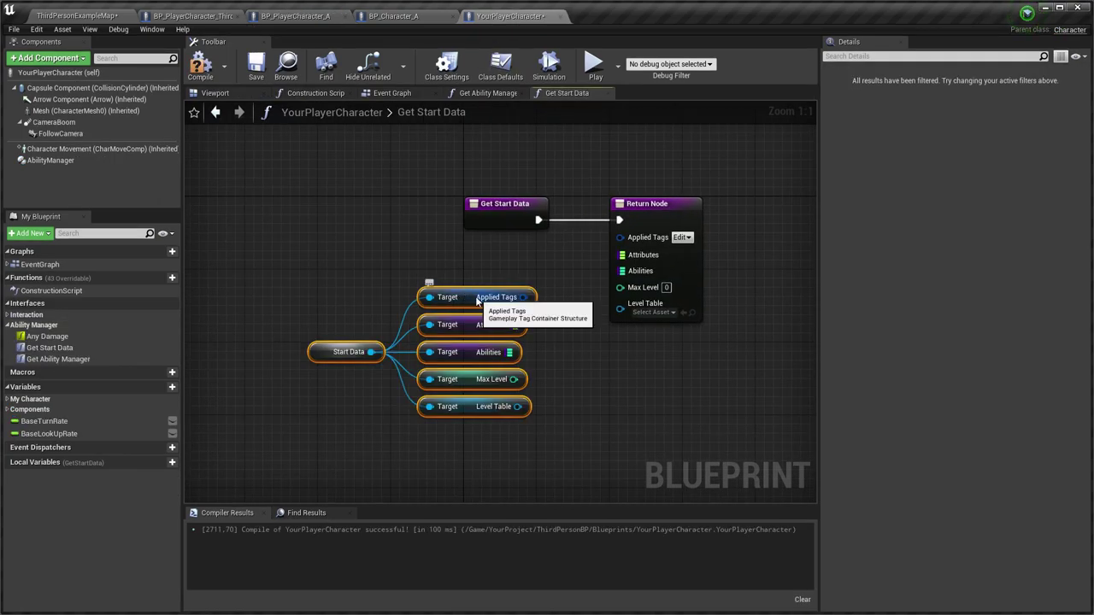
{"action": "left_click_drag", "start_coordinate": [477, 301], "coordinate": [620, 237]}
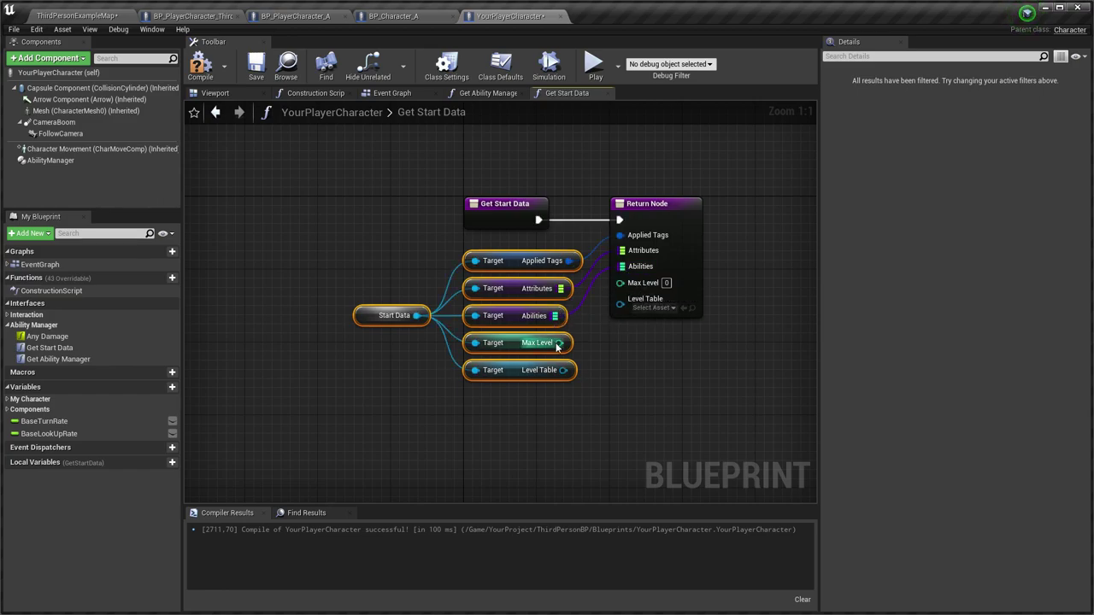
{"action": "left_click_drag", "start_coordinate": [556, 346], "coordinate": [631, 303]}
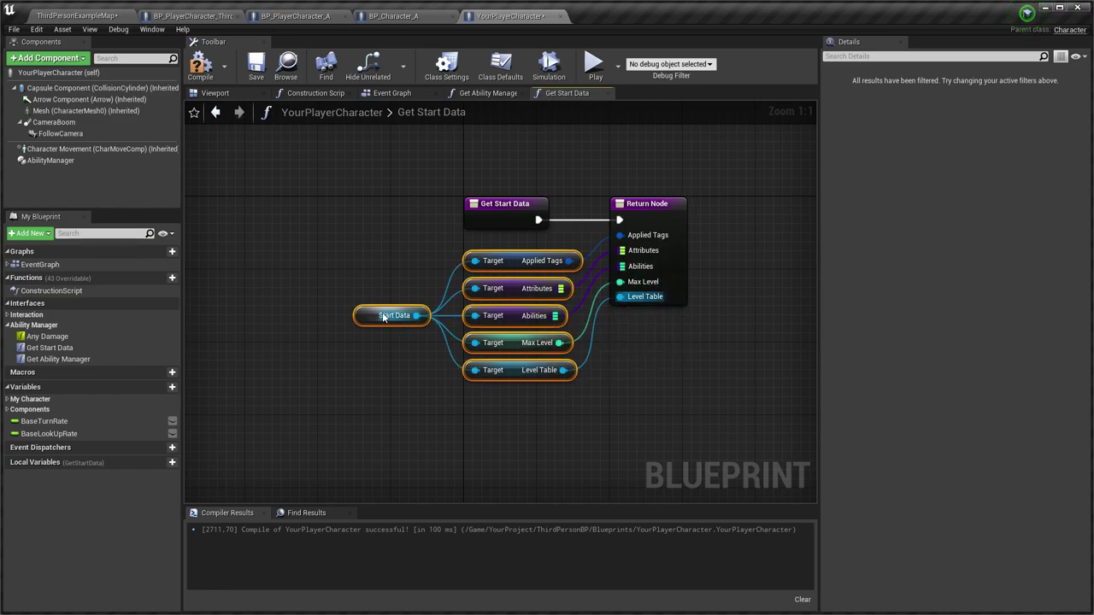
Create the missing StartData variable from the pasted Start Data node, and compile and save the blueprint
{"action": "left_click", "coordinate": [368, 318]}
{"action": "right_click", "coordinate": [367, 318]}
{"action": "left_click", "coordinate": [400, 346]}
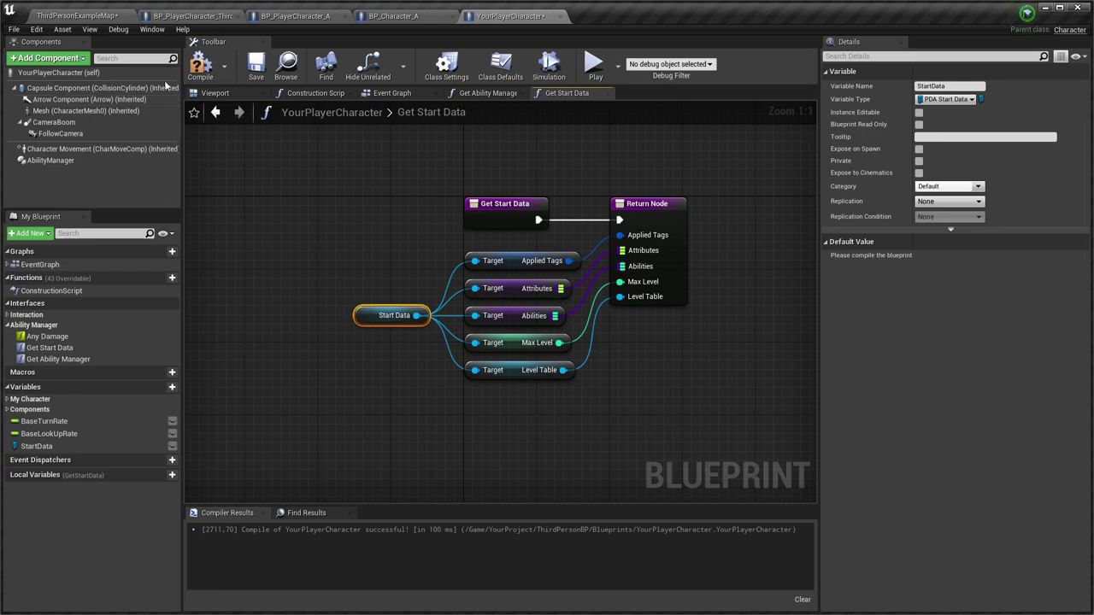
{"action": "left_click", "coordinate": [200, 66]}
{"action": "left_click", "coordinate": [256, 66]}
Set YourPlayerCharacter's default Start Data to ThirdPersonCharacter, and compile and save the blueprint
{"action": "left_click", "coordinate": [501, 66]}
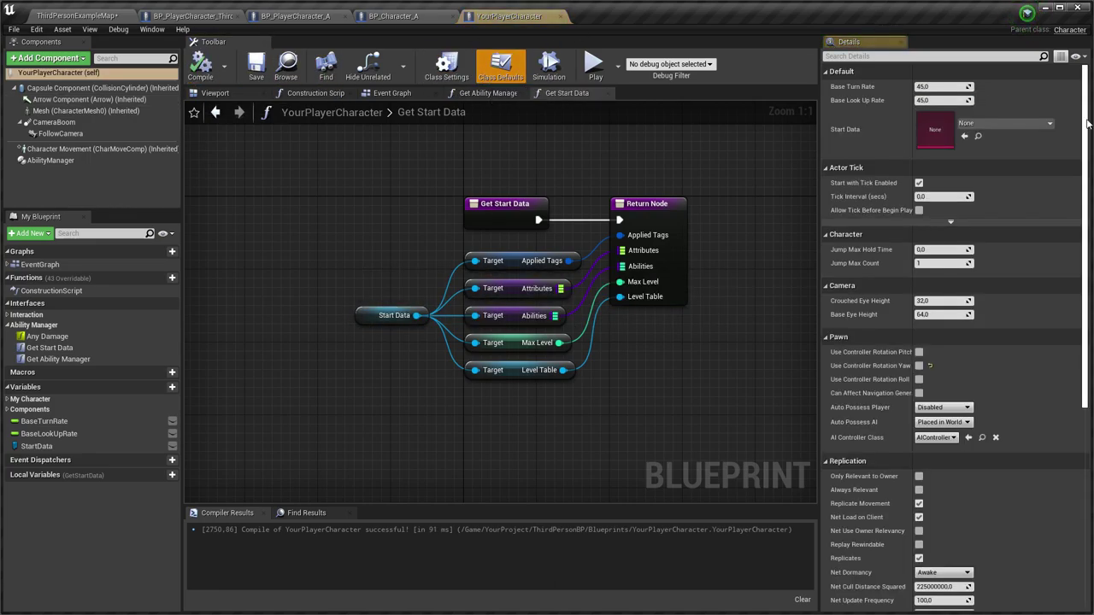
{"action": "left_click", "coordinate": [1006, 124]}
{"action": "left_click", "coordinate": [967, 209]}
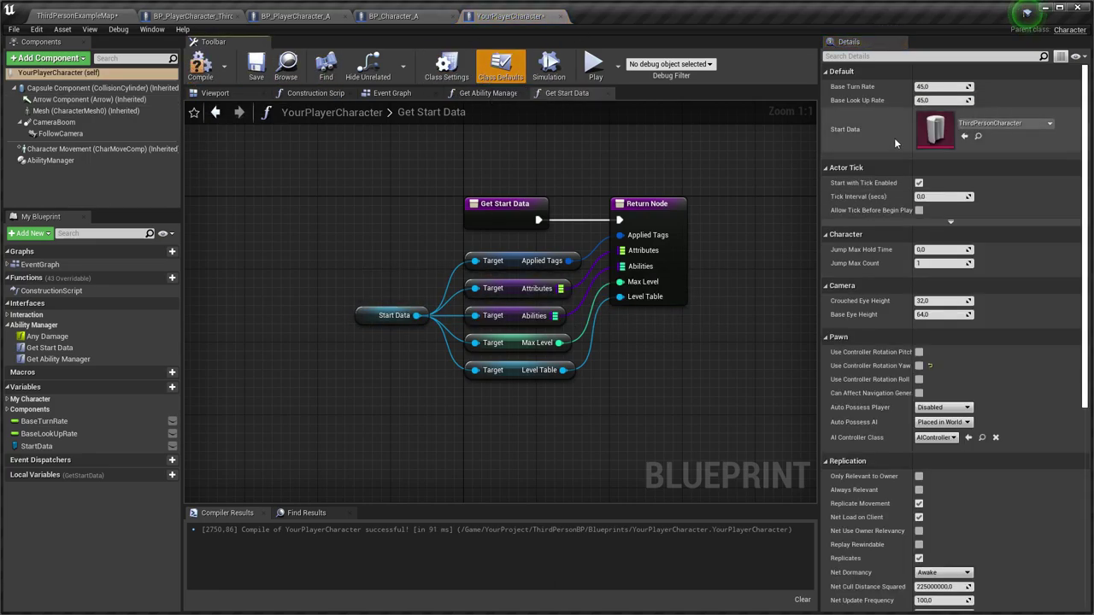
{"action": "left_click", "coordinate": [200, 69]}
{"action": "left_click", "coordinate": [254, 68]}
Locate the ThirdPersonCharacter data asset in the Global folder and check its tags, attributes, abilities and level settings
{"action": "left_click", "coordinate": [978, 138]}
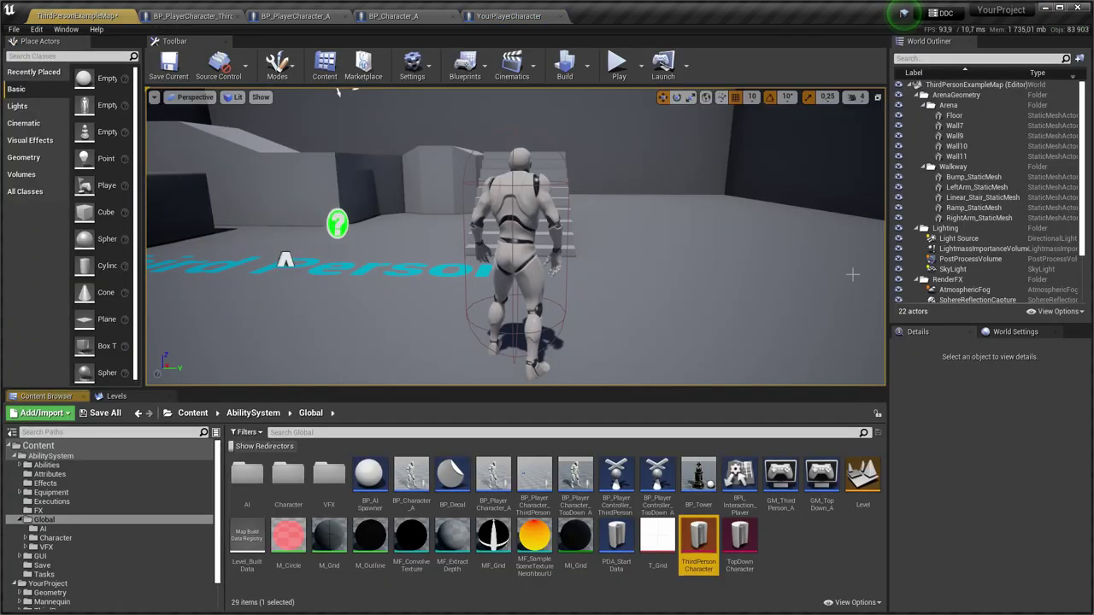
{"action": "double_click", "coordinate": [698, 538]}
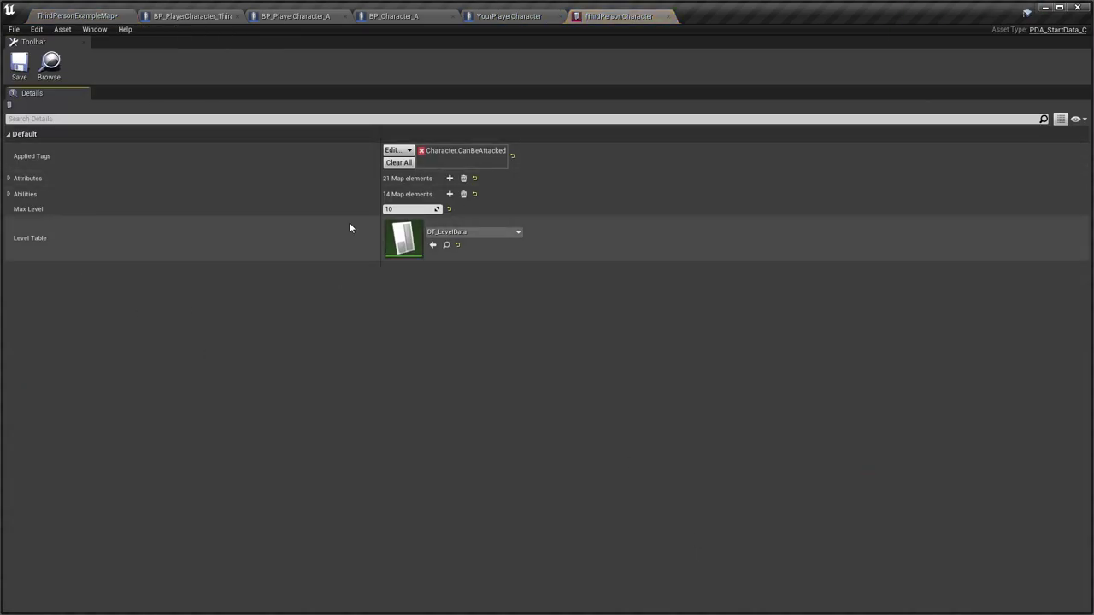
{"action": "left_click", "coordinate": [667, 17]}
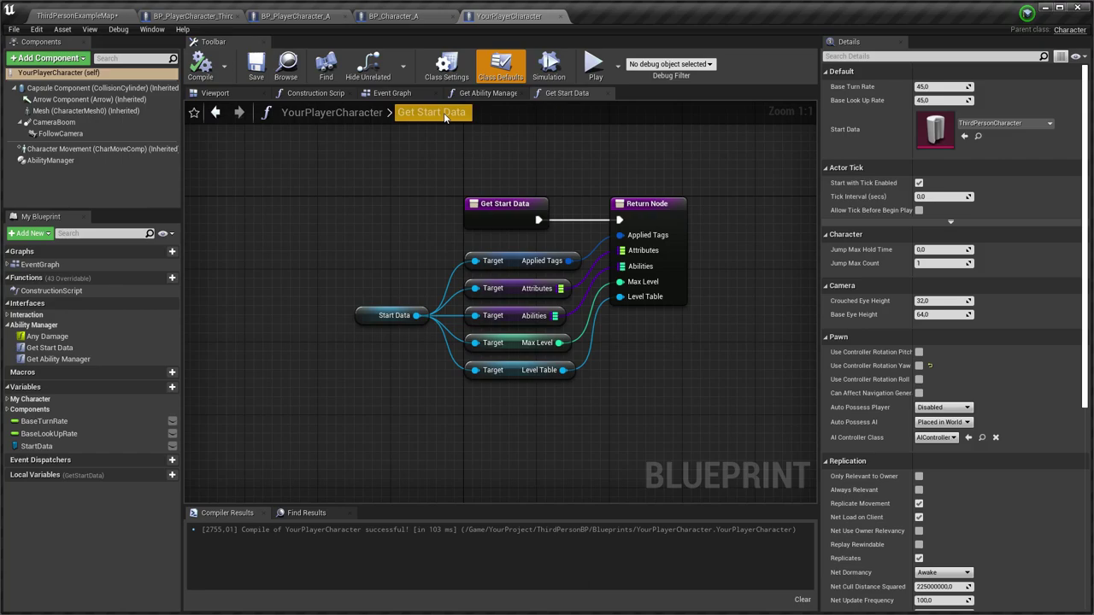
Copy the Ability Manager and Can be Attacked nodes from BP_PlayerCharacter_A's Can Attack function into YourPlayerCharacter's Can Attack function
{"action": "left_click", "coordinate": [7, 316]}
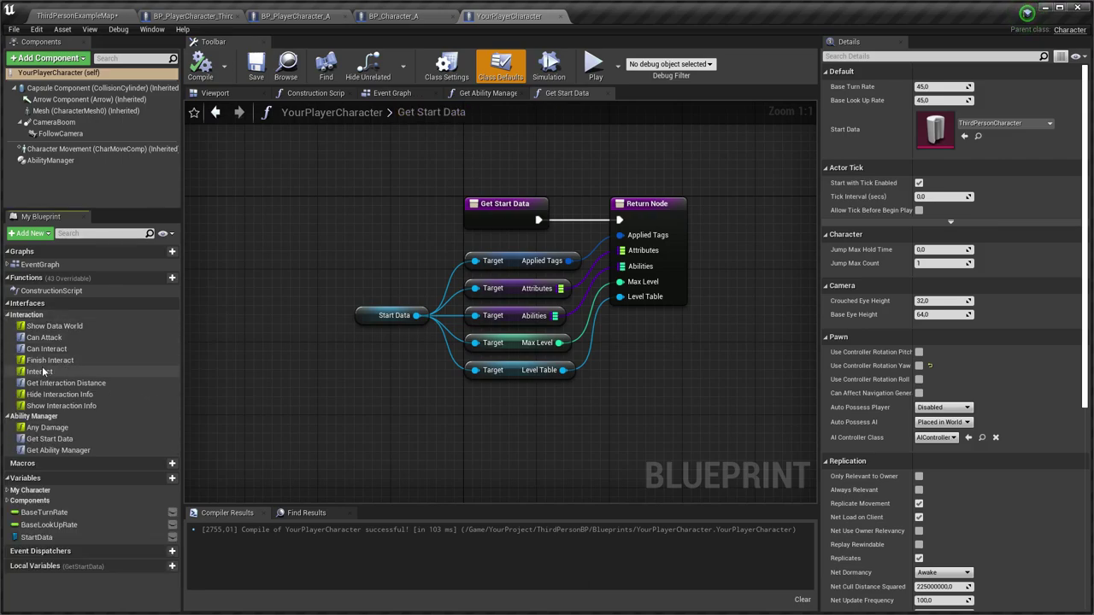
{"action": "double_click", "coordinate": [47, 338]}
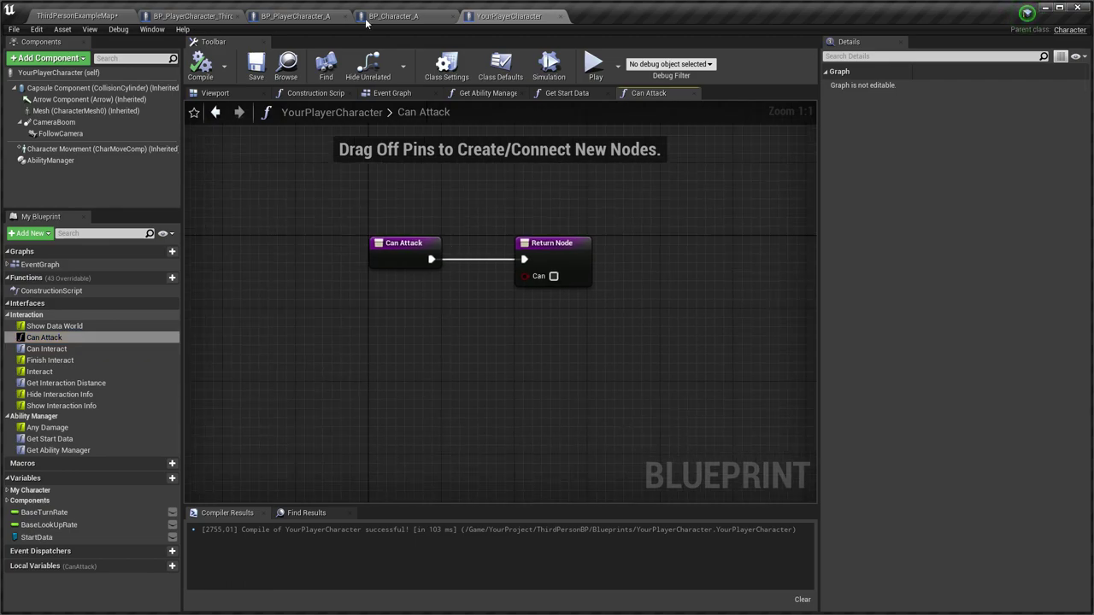
{"action": "left_click", "coordinate": [313, 17]}
{"action": "double_click", "coordinate": [57, 314]}
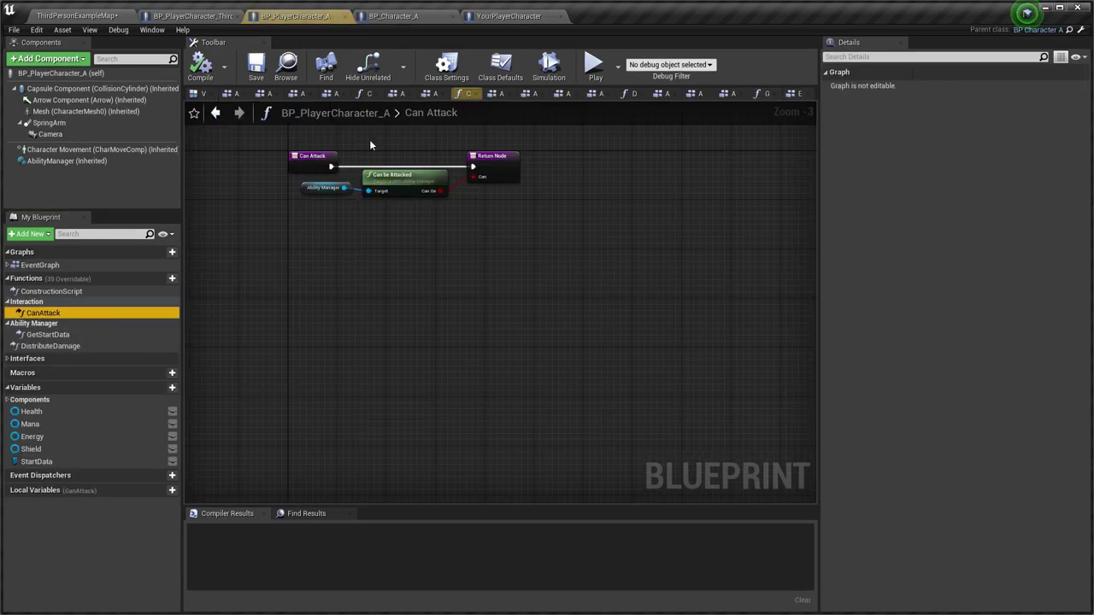
{"action": "left_click_drag", "start_coordinate": [389, 224], "coordinate": [316, 183]}
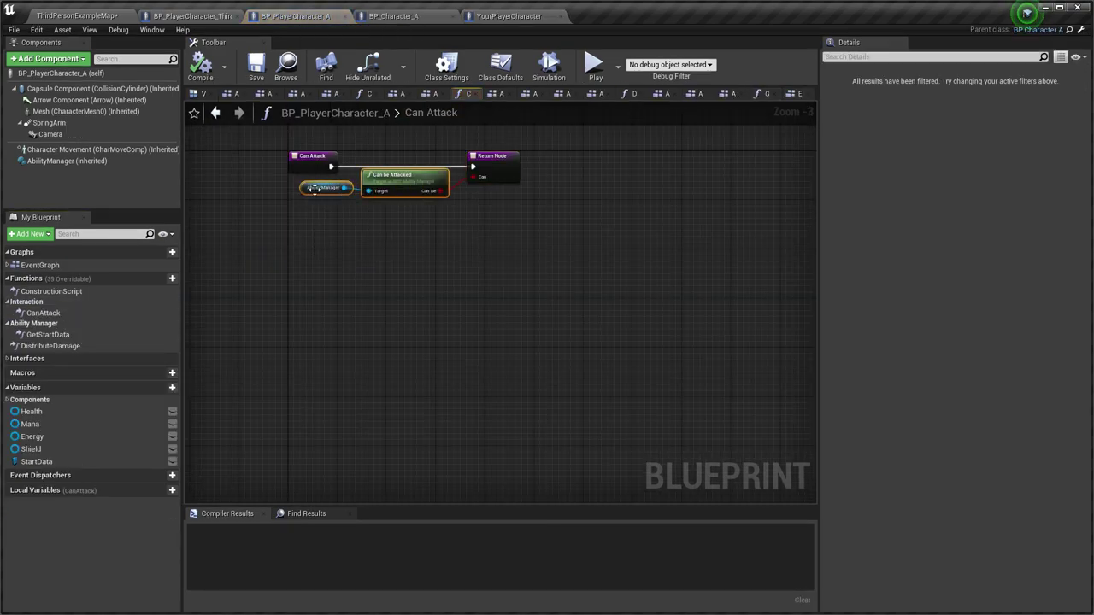
{"action": "left_click", "coordinate": [498, 17]}
{"action": "key", "text": "ctrl+v"}
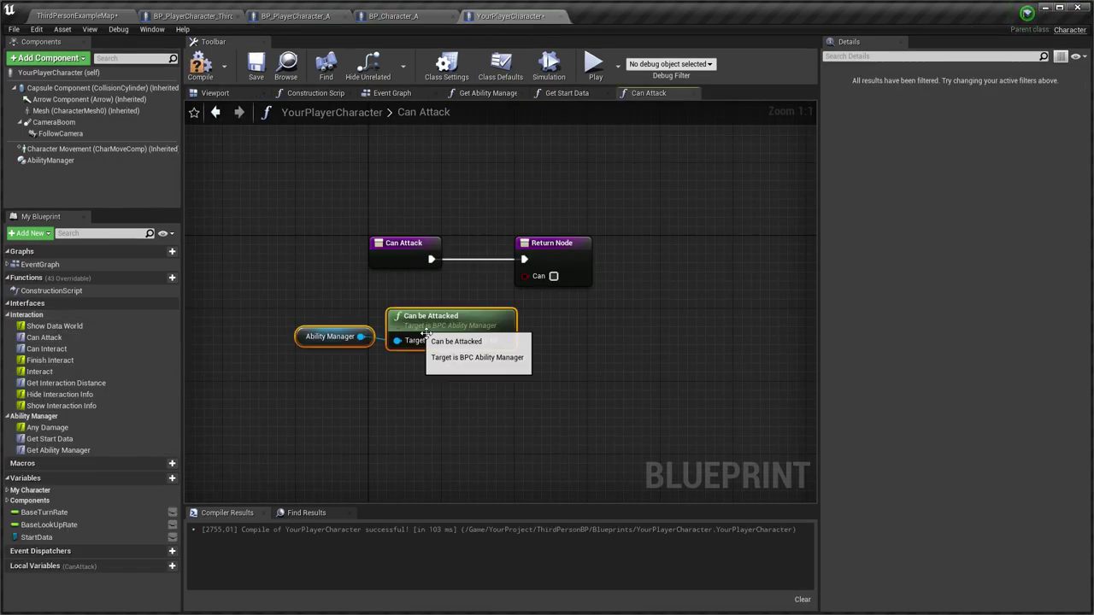
Connect the Can Be output of Can be Attacked to the Return Node's Can input, and compile and save the blueprint
{"action": "left_click_drag", "start_coordinate": [420, 322], "coordinate": [394, 304]}
{"action": "left_click_drag", "start_coordinate": [476, 322], "coordinate": [476, 321]}
{"action": "scroll", "coordinate": [539, 311], "scroll_direction": "down", "scroll_amount": 2}
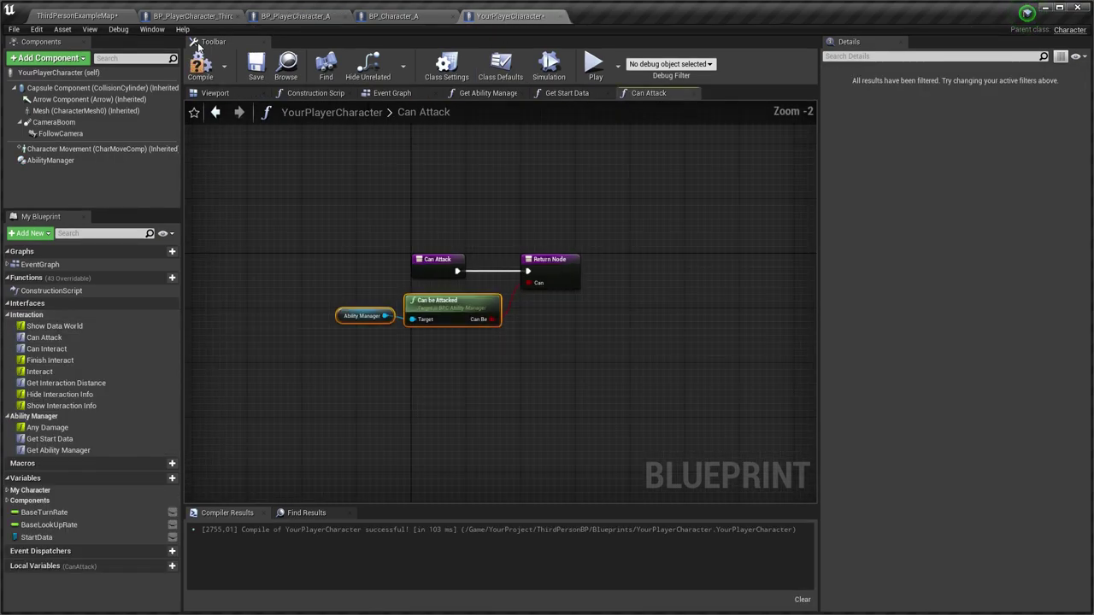
{"action": "left_click", "coordinate": [256, 68]}
Copy the Death and Show Data World events from BP_Character_A's event graph into YourPlayerCharacter's event graph, and compile and save
{"action": "double_click", "coordinate": [39, 264]}
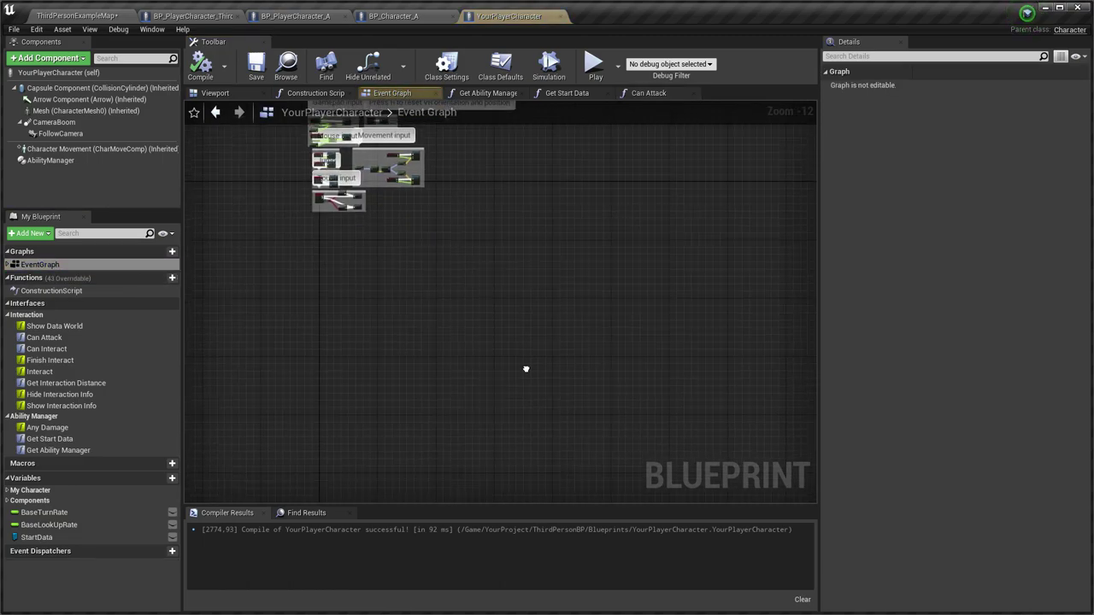
{"action": "left_click", "coordinate": [411, 19]}
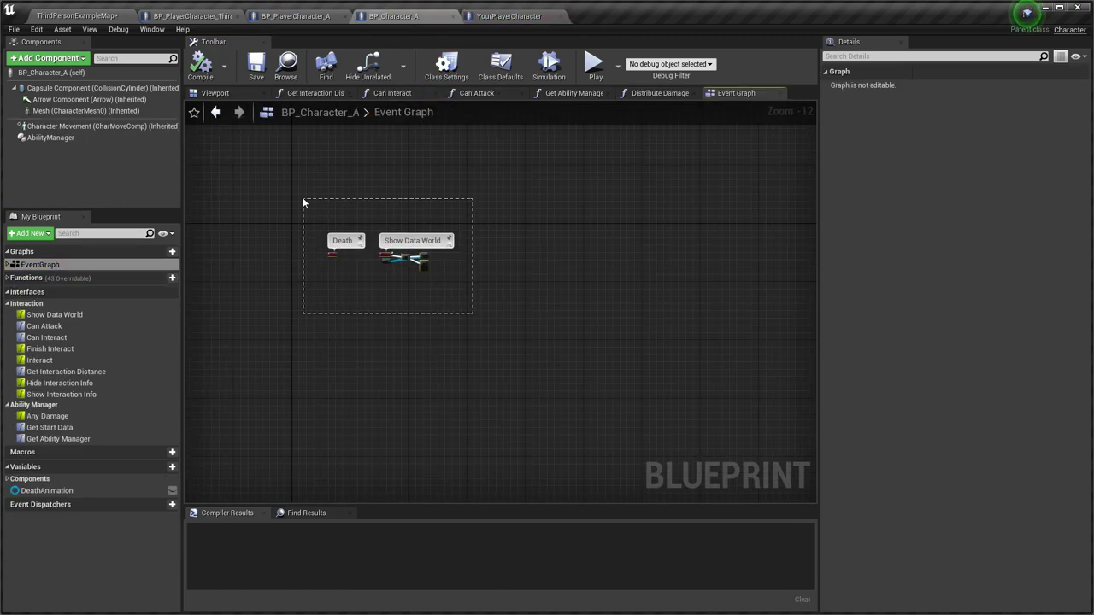
{"action": "left_click_drag", "start_coordinate": [304, 201], "coordinate": [304, 203]}
{"action": "left_click", "coordinate": [507, 18]}
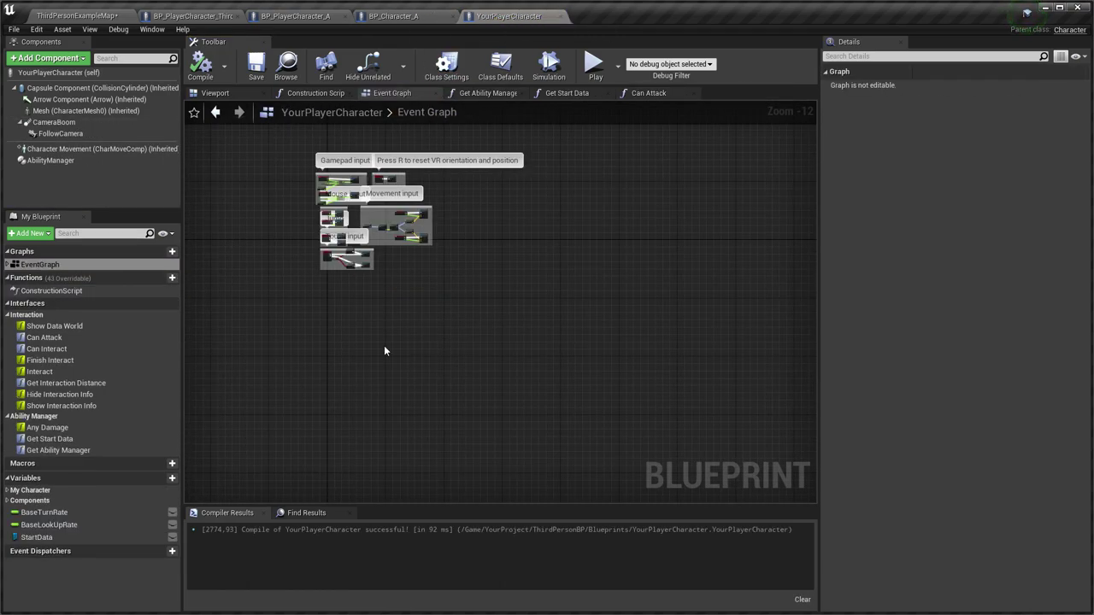
{"action": "key", "text": "ctrl+v"}
{"action": "scroll", "coordinate": [400, 376], "scroll_direction": "up", "scroll_amount": 8}
{"action": "scroll", "coordinate": [381, 330], "scroll_direction": "down", "scroll_amount": 4}
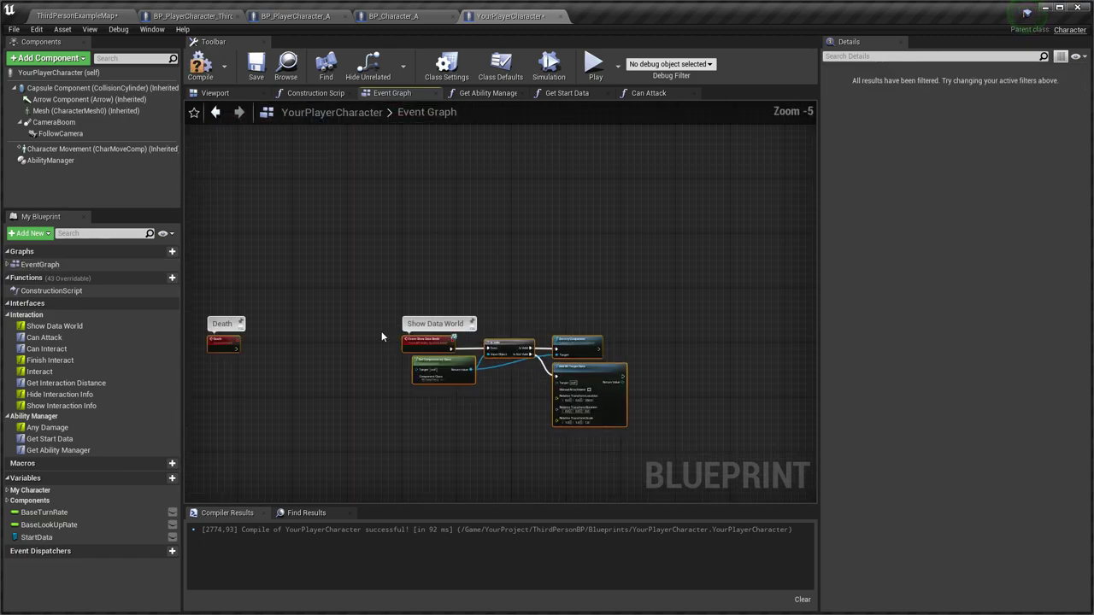
{"action": "left_click", "coordinate": [255, 65]}
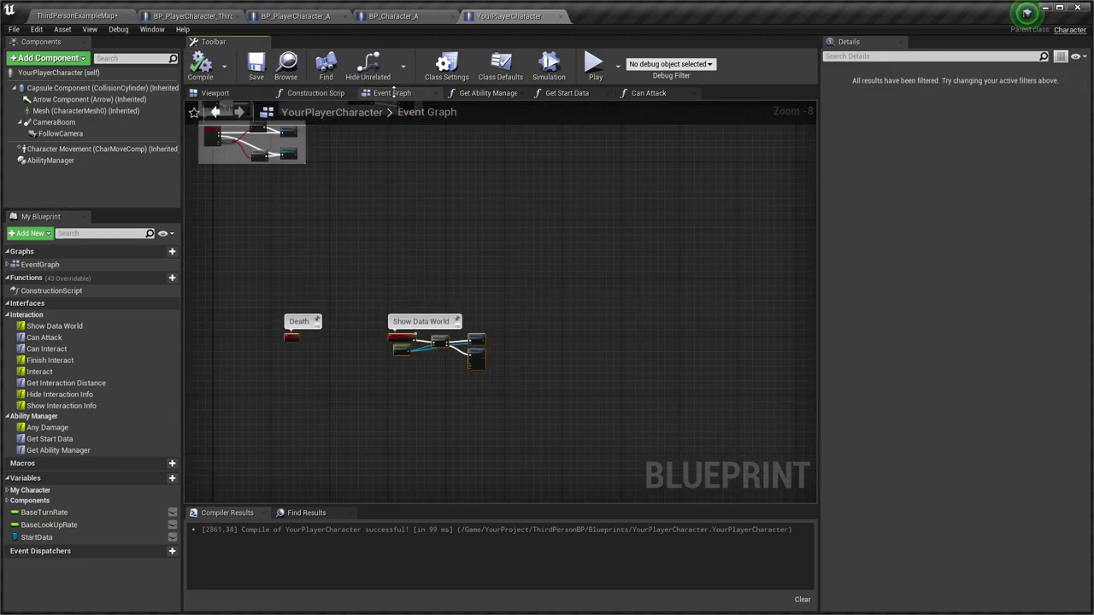
Create a function named DistributeDamage in YourPlayerCharacter, matching the one in BP_PlayerCharacter_A
{"action": "left_click", "coordinate": [296, 16]}
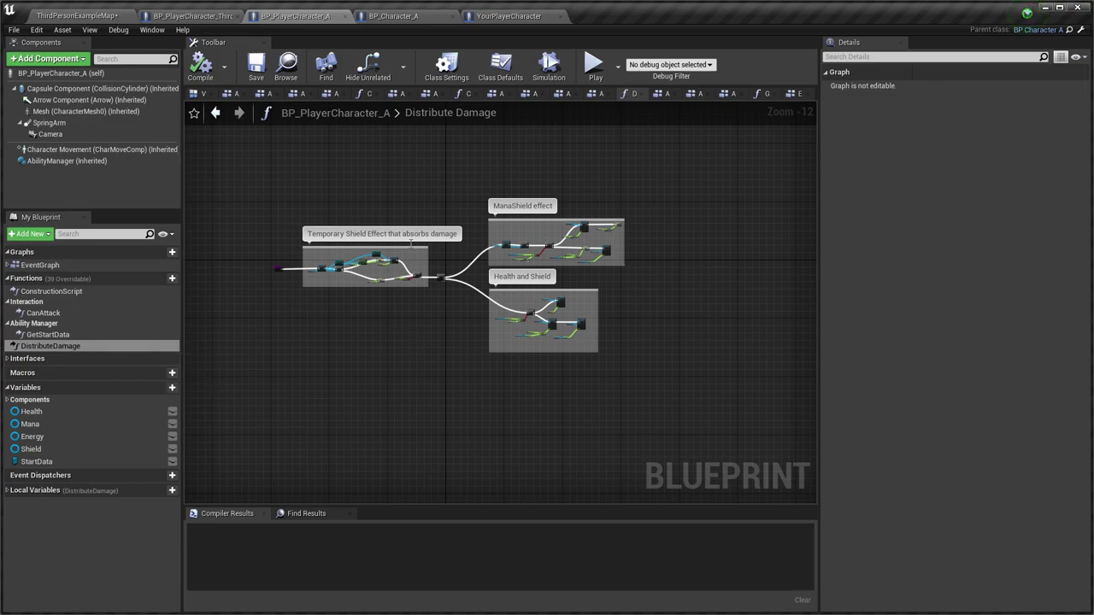
{"action": "left_click", "coordinate": [515, 16]}
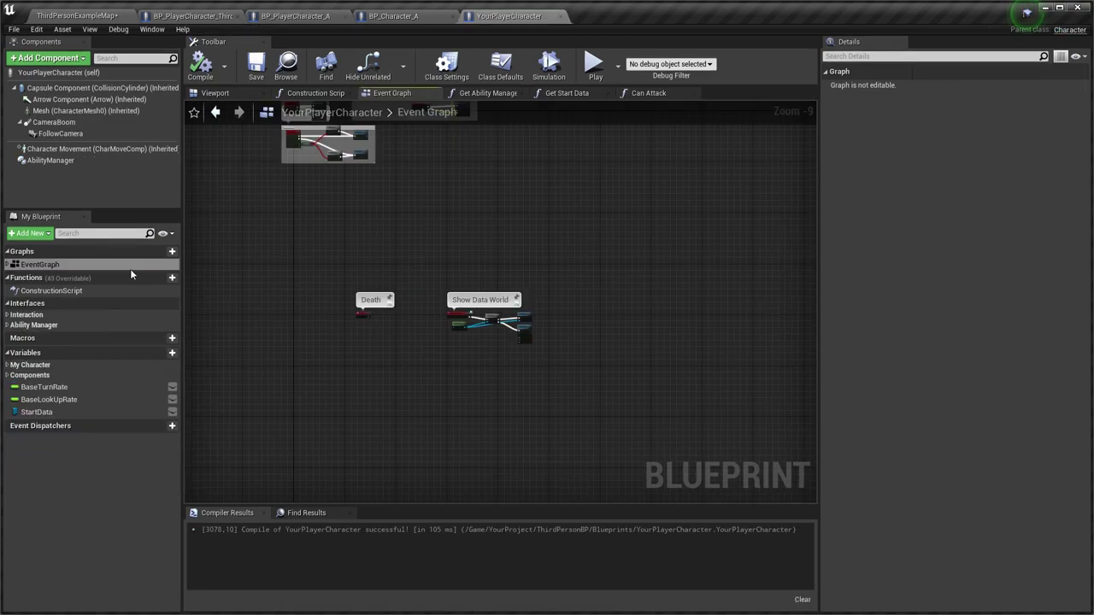
{"action": "left_click", "coordinate": [171, 278]}
{"action": "type", "text": "Distrib"}
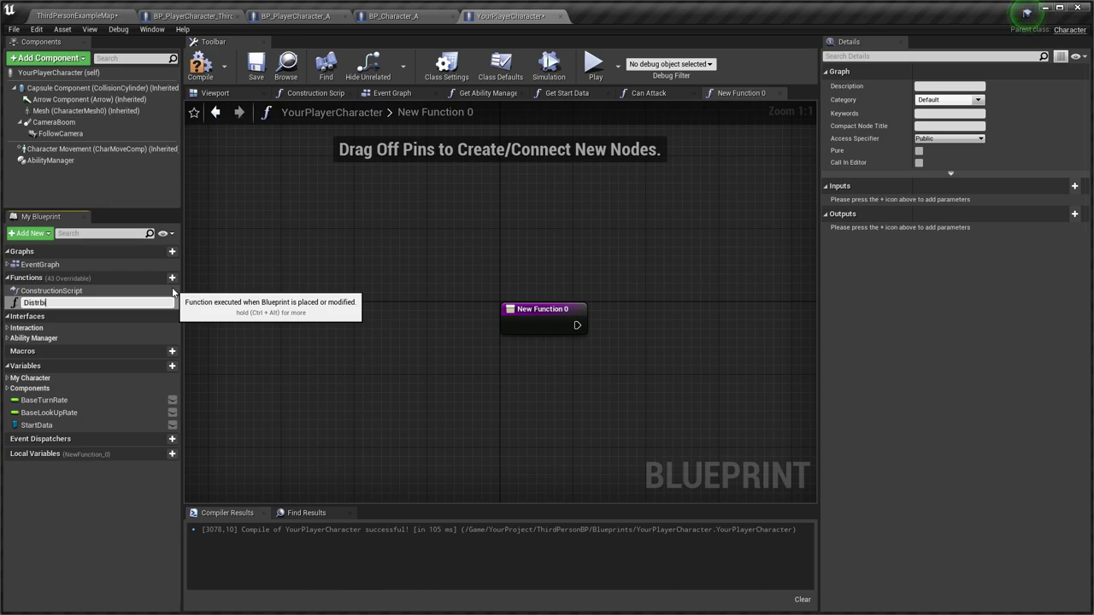
{"action": "type", "text": "uteDamage"}
{"action": "key", "text": "Return"}
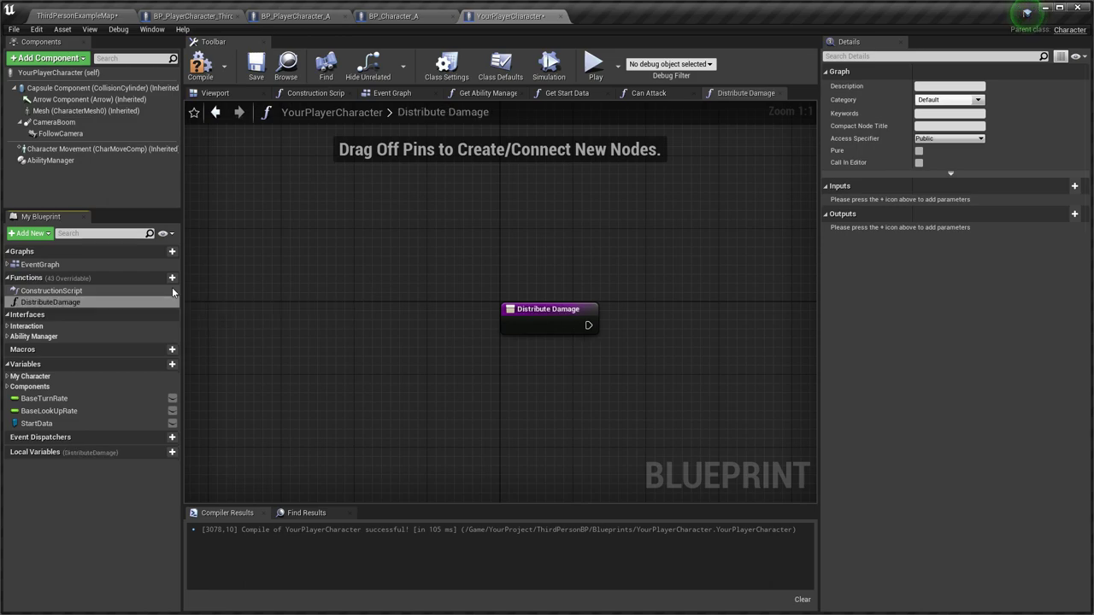
Add a Float input named Damage to the DistributeDamage function
{"action": "left_click", "coordinate": [1074, 186]}
{"action": "left_click", "coordinate": [940, 201]}
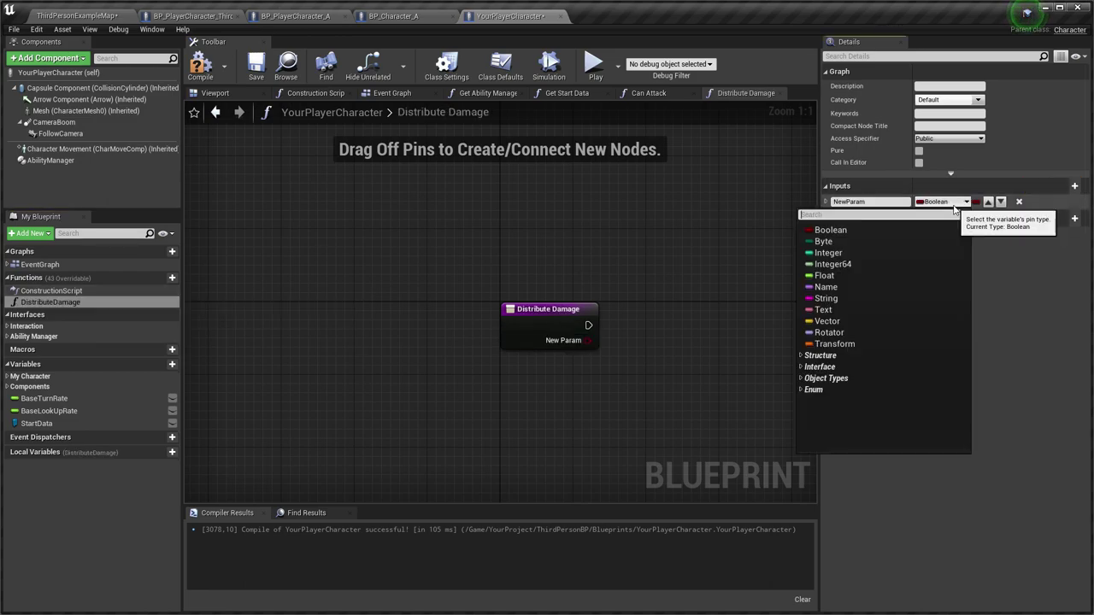
{"action": "left_click", "coordinate": [825, 275]}
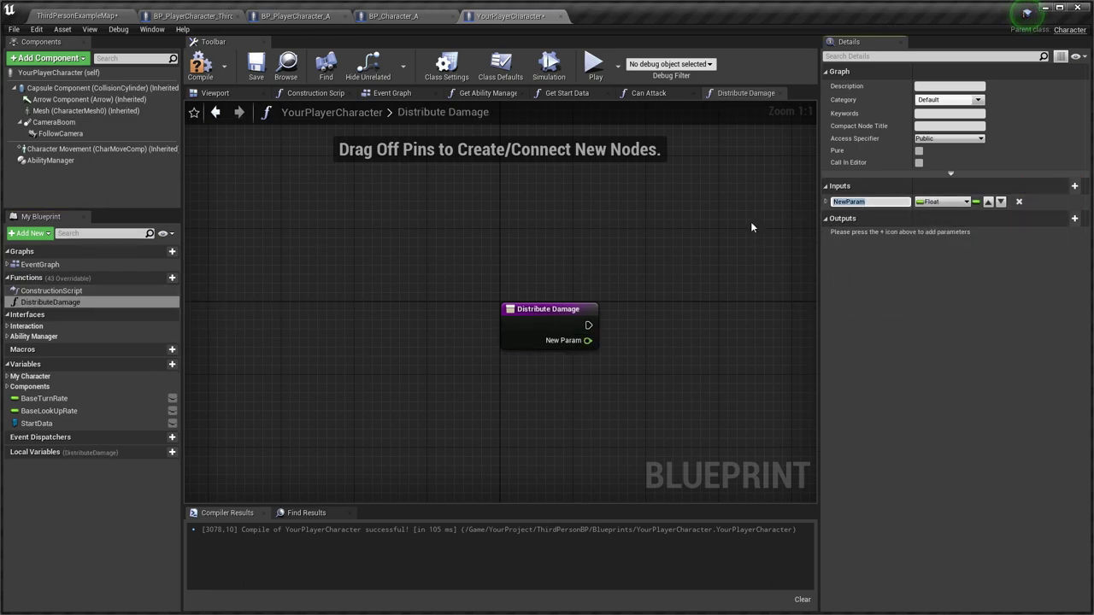
{"action": "type", "text": "Damage"}
{"action": "key", "text": "Return"}
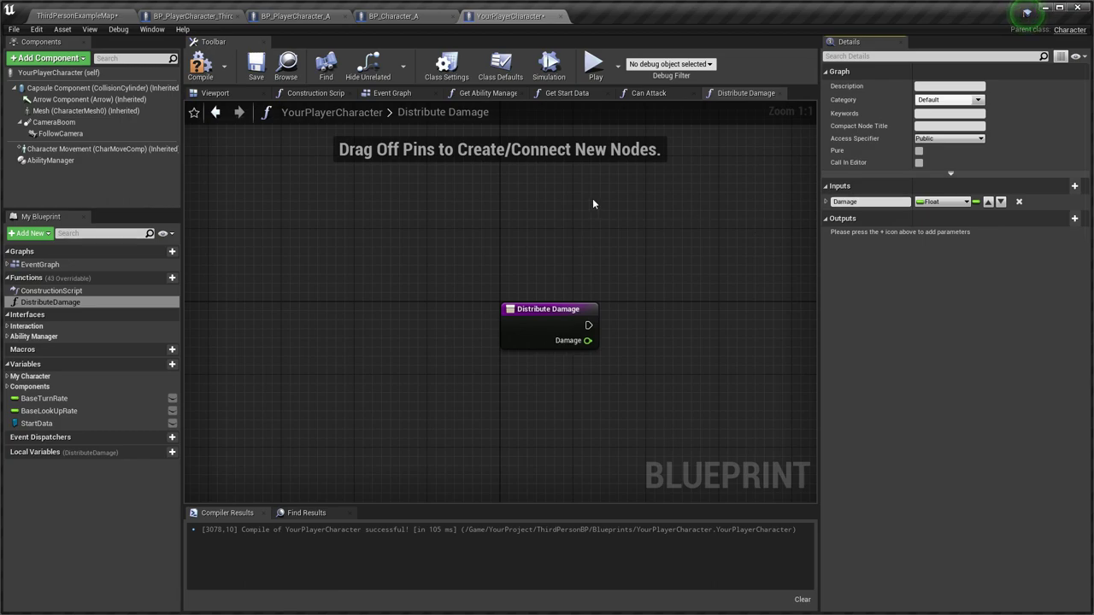
Copy the shield, ManaShield and health node groups from BP_PlayerCharacter_A's Distribute Damage function into YourPlayerCharacter's Distribute Damage function
{"action": "left_click", "coordinate": [320, 17]}
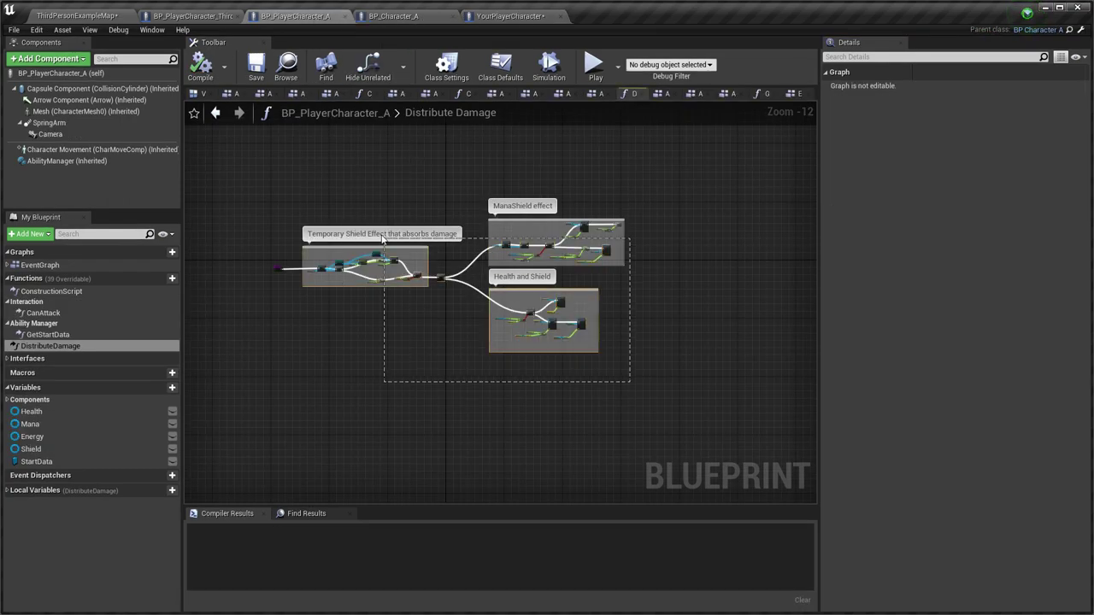
{"action": "left_click_drag", "start_coordinate": [304, 171], "coordinate": [305, 170]}
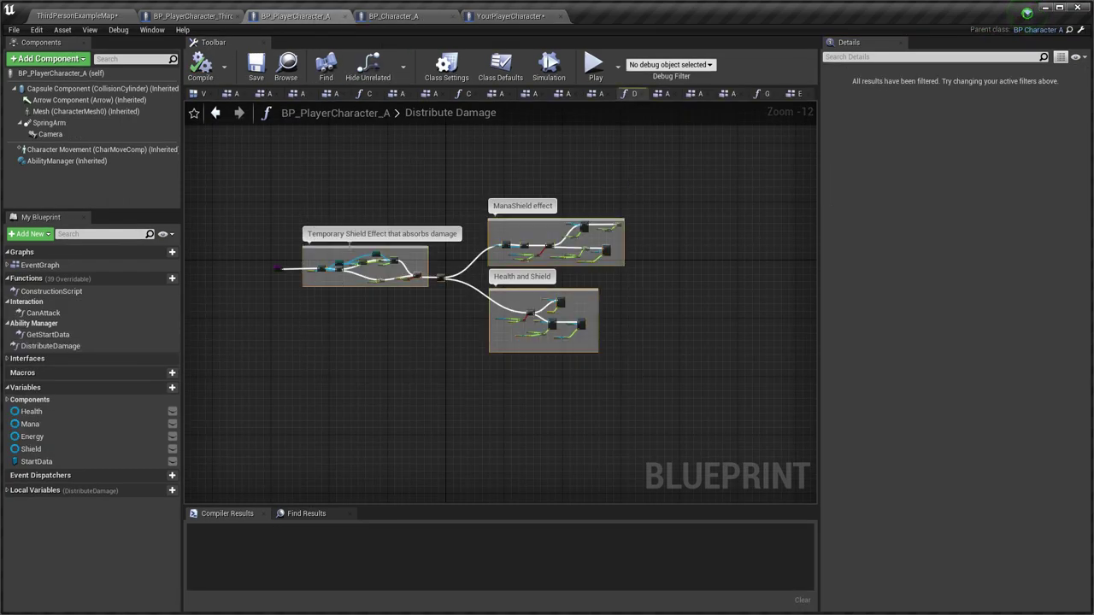
{"action": "left_click", "coordinate": [499, 16]}
{"action": "right_click_drag", "start_coordinate": [630, 255], "coordinate": [317, 198]}
{"action": "scroll", "coordinate": [405, 230], "scroll_direction": "down", "scroll_amount": 8}
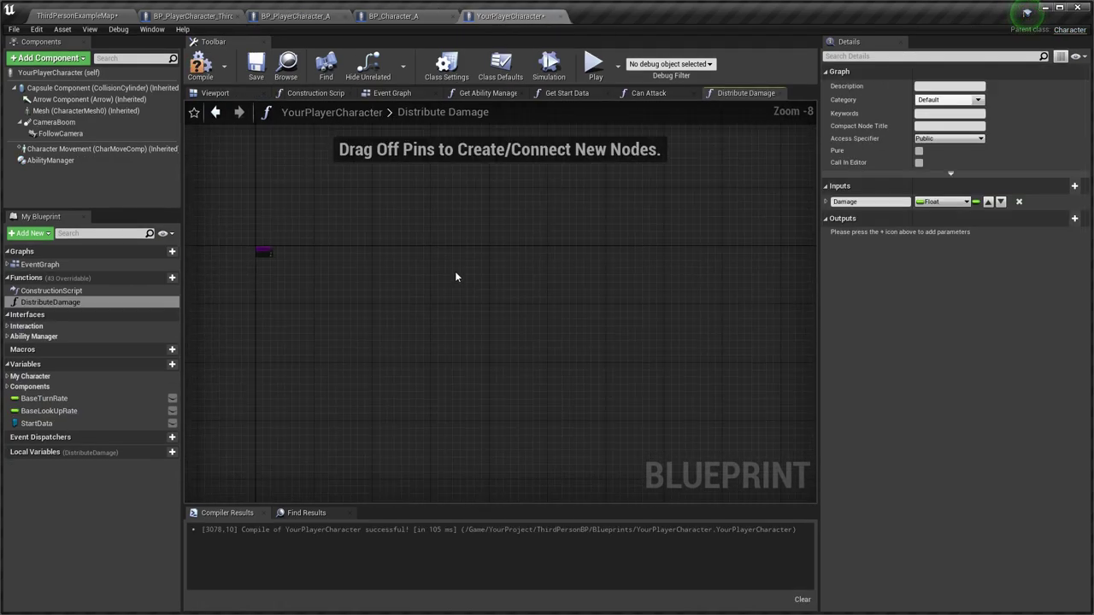
{"action": "key", "text": "ctrl+v"}
{"action": "scroll", "coordinate": [326, 258], "scroll_direction": "up", "scroll_amount": 2}
{"action": "left_click_drag", "start_coordinate": [333, 271], "coordinate": [217, 261]}
Connect the Distribute Damage entry node to Get Ability by Class, place it before the comment group, and compile and save
{"action": "scroll", "coordinate": [453, 235], "scroll_direction": "up", "scroll_amount": 3}
{"action": "right_click_drag", "start_coordinate": [250, 259], "coordinate": [546, 239]}
{"action": "left_click_drag", "start_coordinate": [545, 237], "coordinate": [366, 304]}
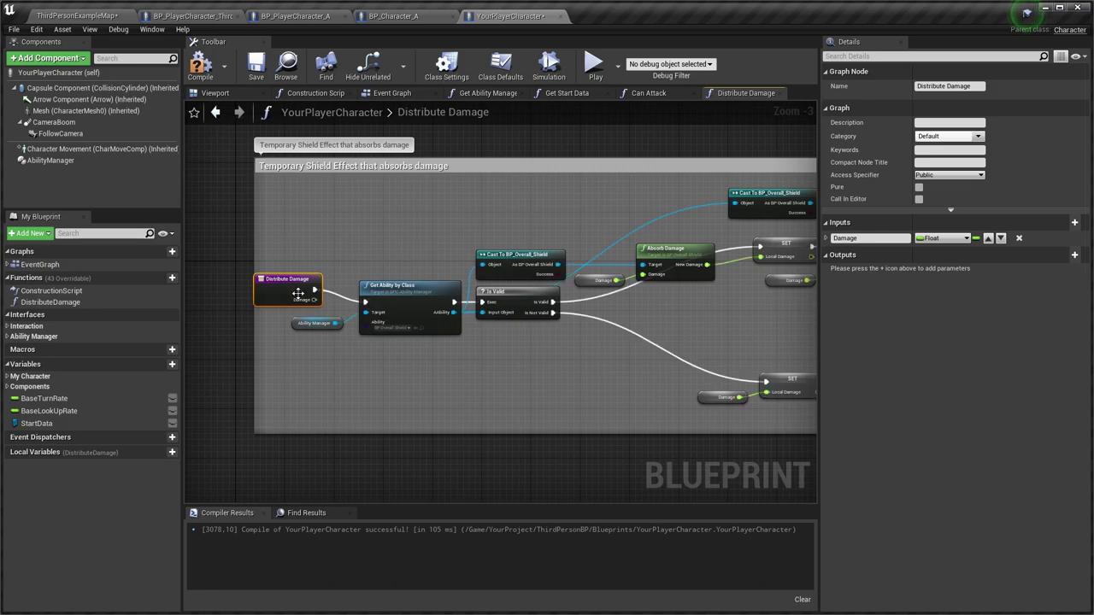
{"action": "left_click_drag", "start_coordinate": [297, 293], "coordinate": [229, 291]}
{"action": "scroll", "coordinate": [358, 206], "scroll_direction": "down", "scroll_amount": 5}
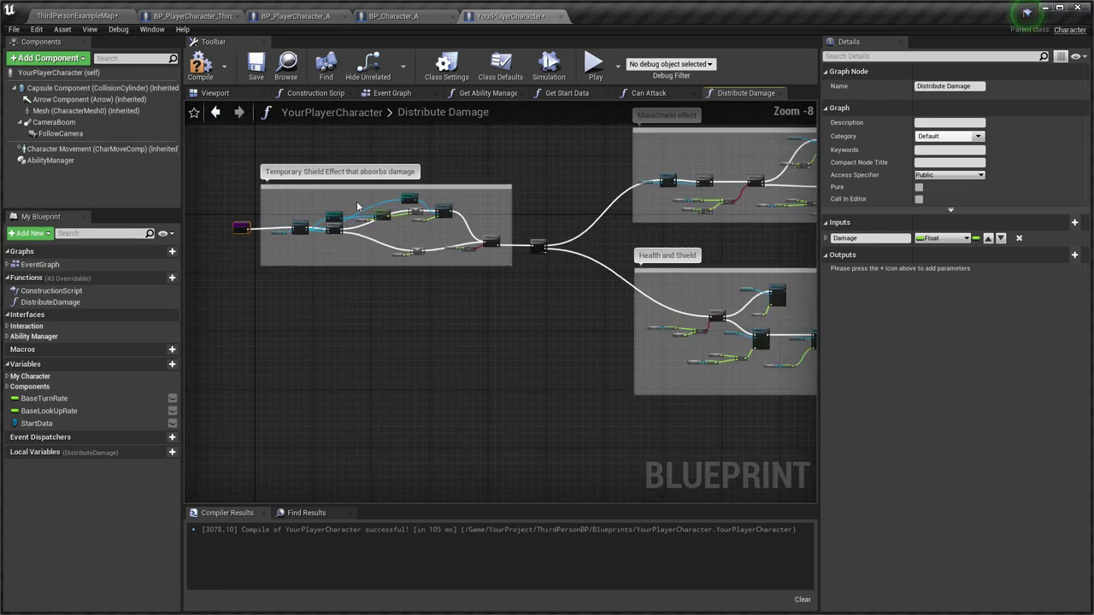
{"action": "right_click_drag", "start_coordinate": [603, 225], "coordinate": [535, 237]}
{"action": "left_click", "coordinate": [203, 68]}
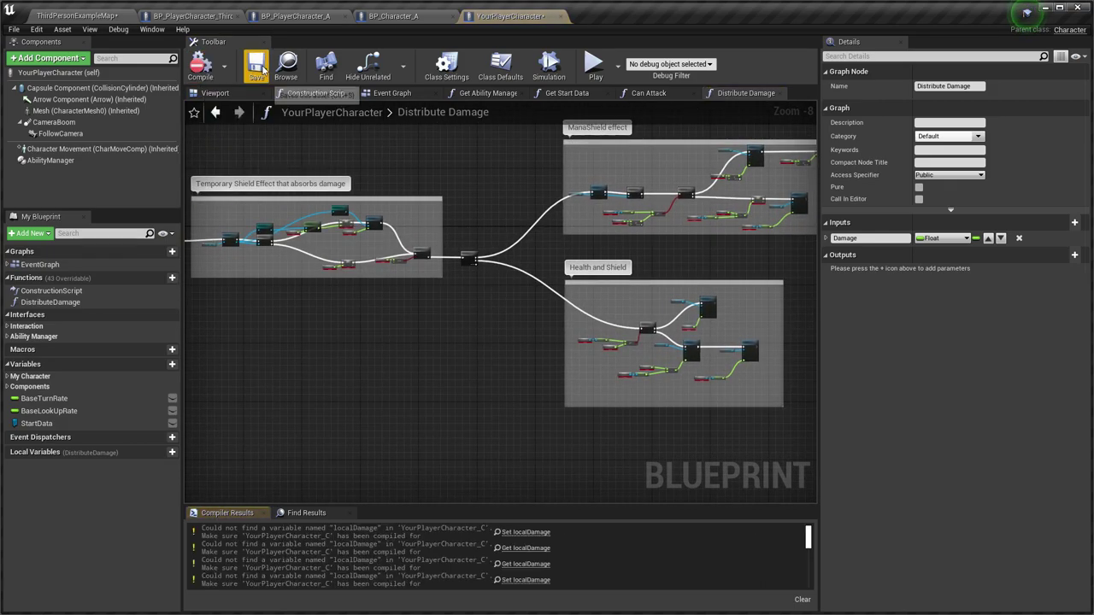
Create the missing local variable localDamage from the SET node after Absorb Damage, and compile the blueprint
{"action": "scroll", "coordinate": [701, 344], "scroll_direction": "up", "scroll_amount": 5}
{"action": "right_click_drag", "start_coordinate": [398, 236], "coordinate": [754, 310]}
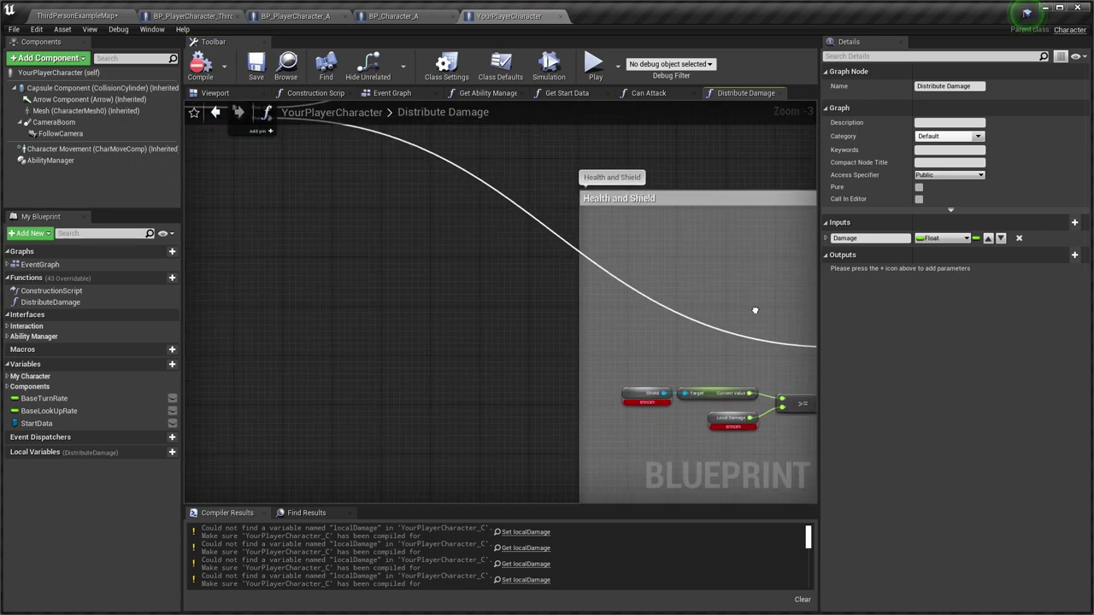
{"action": "right_click_drag", "start_coordinate": [271, 170], "coordinate": [509, 302]}
{"action": "right_click_drag", "start_coordinate": [300, 255], "coordinate": [492, 286]}
{"action": "right_click_drag", "start_coordinate": [334, 219], "coordinate": [483, 276]}
{"action": "right_click", "coordinate": [436, 231]}
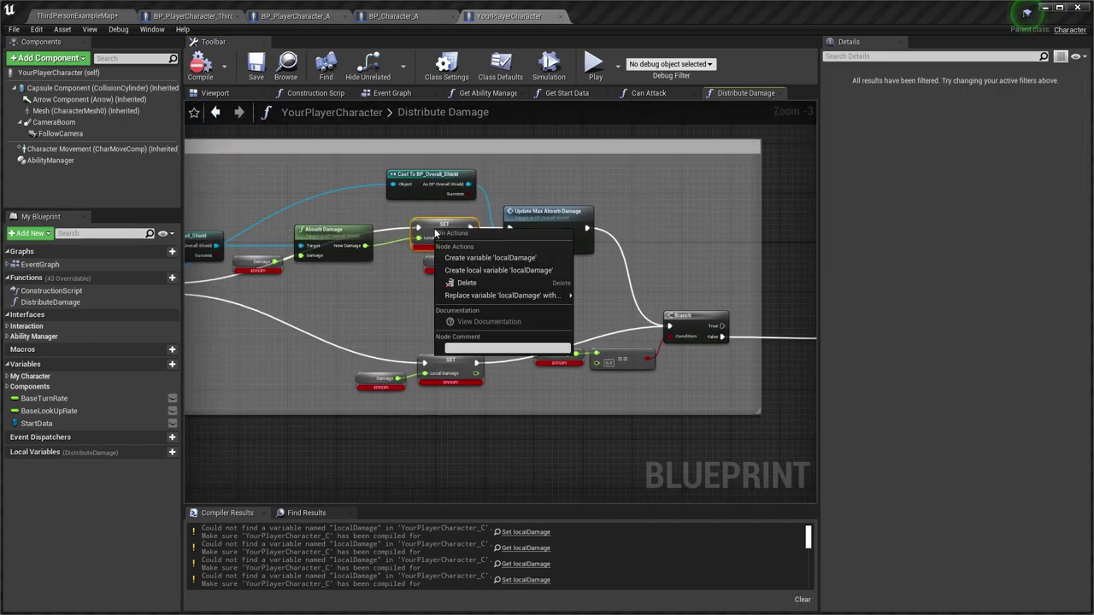
{"action": "left_click", "coordinate": [492, 271]}
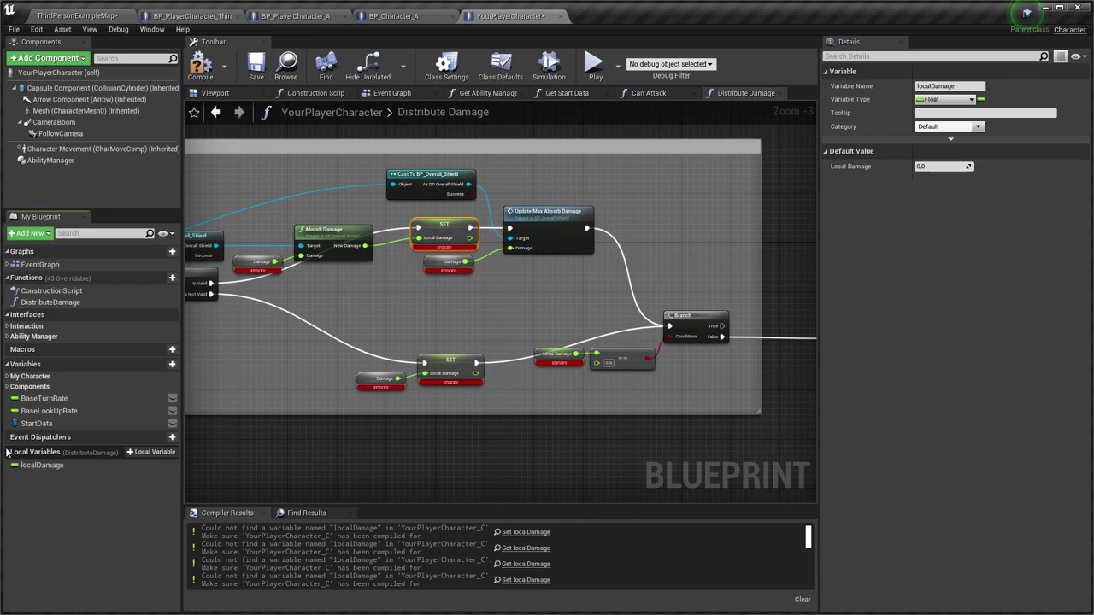
{"action": "right_click_drag", "start_coordinate": [342, 272], "coordinate": [543, 280]}
{"action": "right_click_drag", "start_coordinate": [418, 332], "coordinate": [581, 284]}
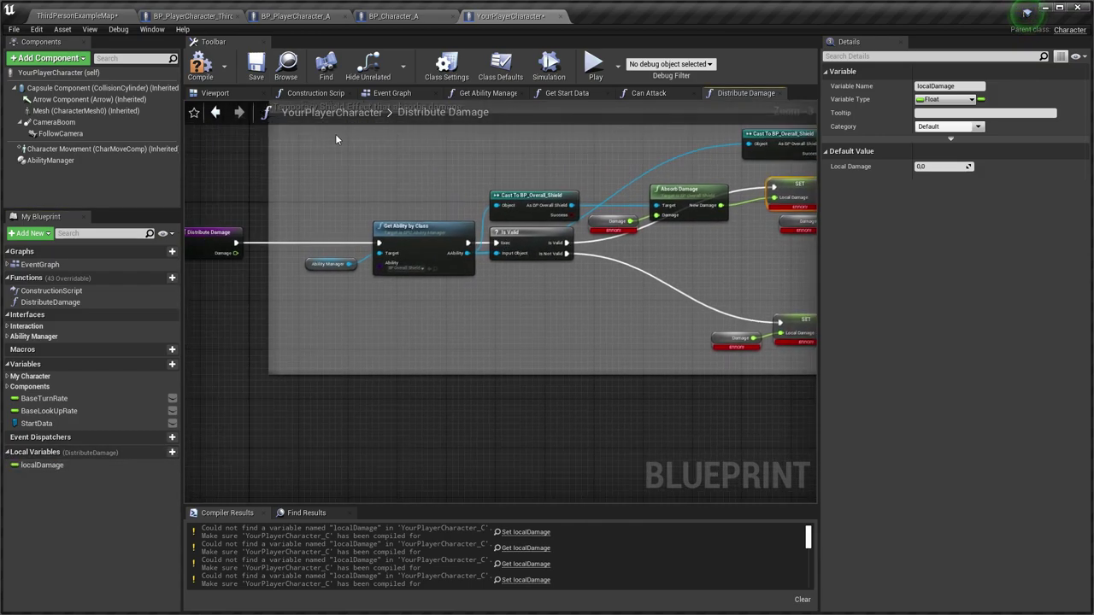
{"action": "left_click", "coordinate": [199, 69]}
Replace the broken Damage getter on Absorb Damage's Damage input with a new Get Damage node
{"action": "right_click", "coordinate": [491, 434]}
{"action": "type", "text": "damage"}
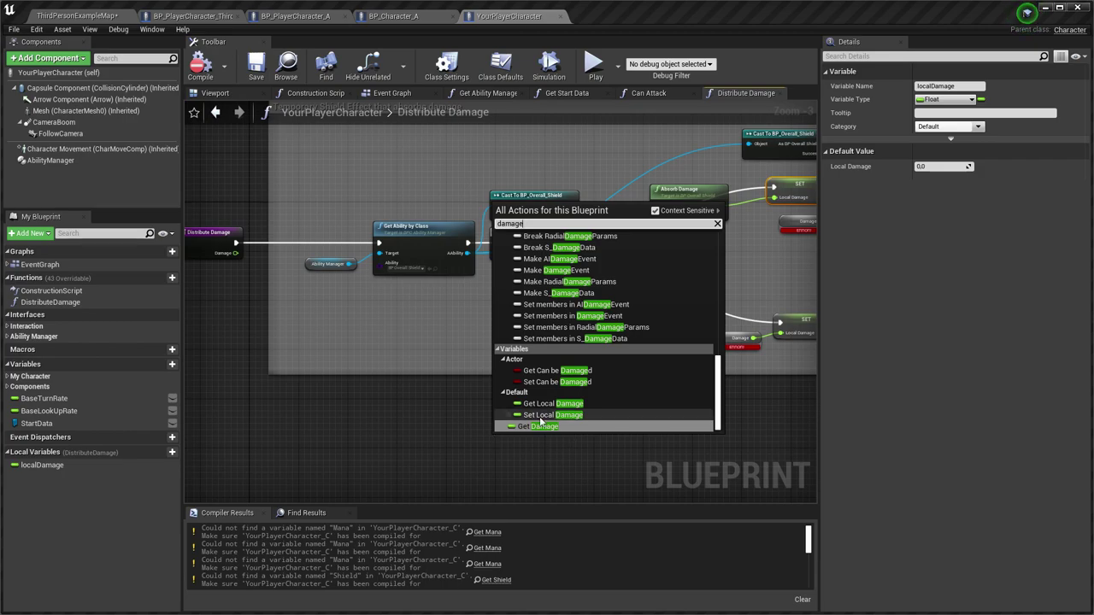
{"action": "left_click", "coordinate": [539, 426]}
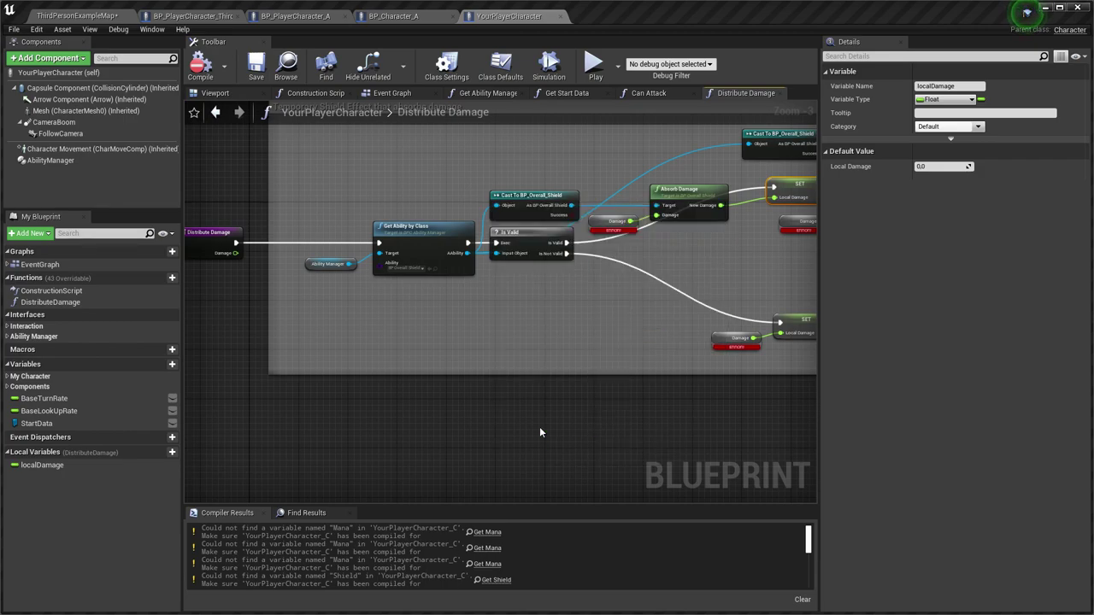
{"action": "left_click_drag", "start_coordinate": [501, 444], "coordinate": [657, 212]}
{"action": "scroll", "coordinate": [655, 238], "scroll_direction": "up", "scroll_amount": 2}
{"action": "left_click", "coordinate": [580, 219]}
{"action": "key", "text": "Delete"}
{"action": "left_click_drag", "start_coordinate": [589, 257], "coordinate": [584, 226]}
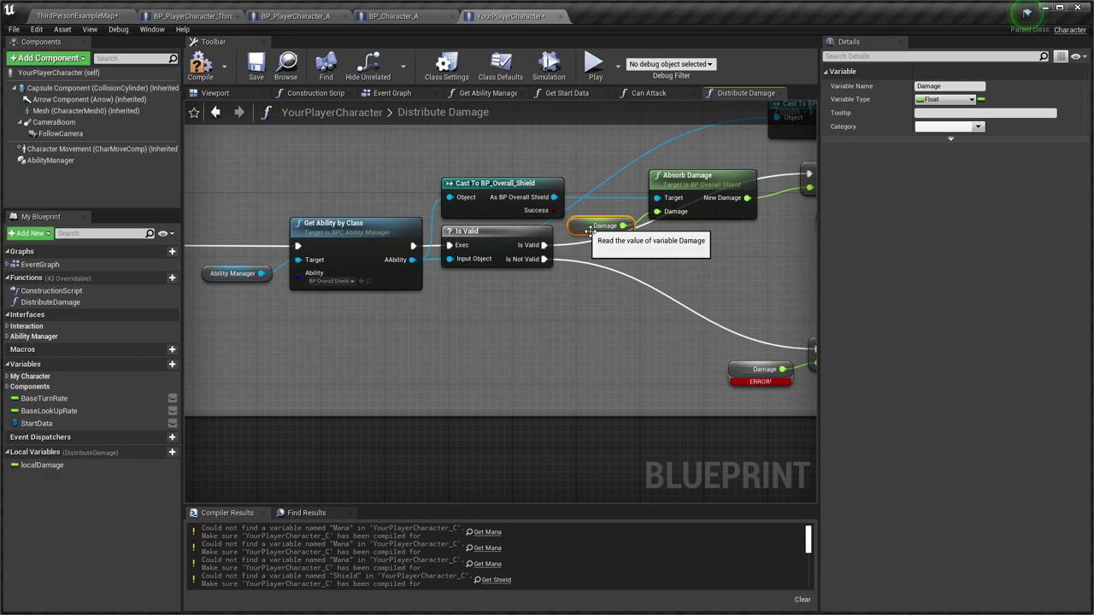
Replace the broken Damage getter on the Update Max Absorb Damage node with a working Get Damage node
{"action": "right_click_drag", "start_coordinate": [654, 250], "coordinate": [424, 259]}
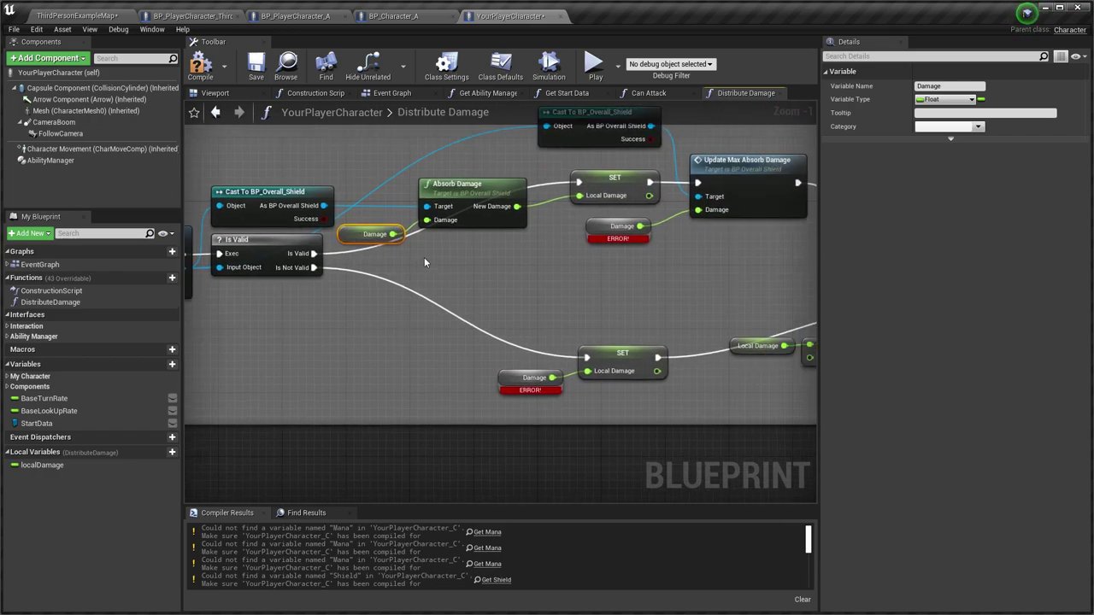
{"action": "left_click_drag", "start_coordinate": [608, 250], "coordinate": [698, 209]}
{"action": "left_click", "coordinate": [618, 226]}
{"action": "key", "text": "Delete"}
{"action": "left_click_drag", "start_coordinate": [582, 255], "coordinate": [634, 240]}
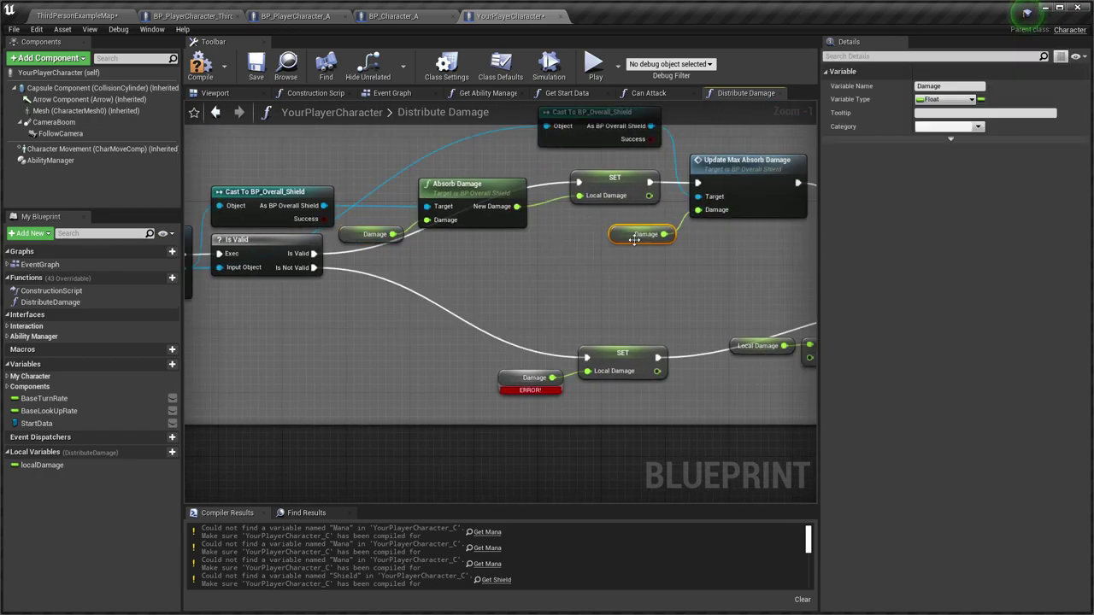
Replace the broken Damage getter feeding the SET Local Damage node on the Is Not Valid branch with a working copy
{"action": "key", "text": "ctrl+v"}
{"action": "left_click_drag", "start_coordinate": [527, 394], "coordinate": [587, 372]}
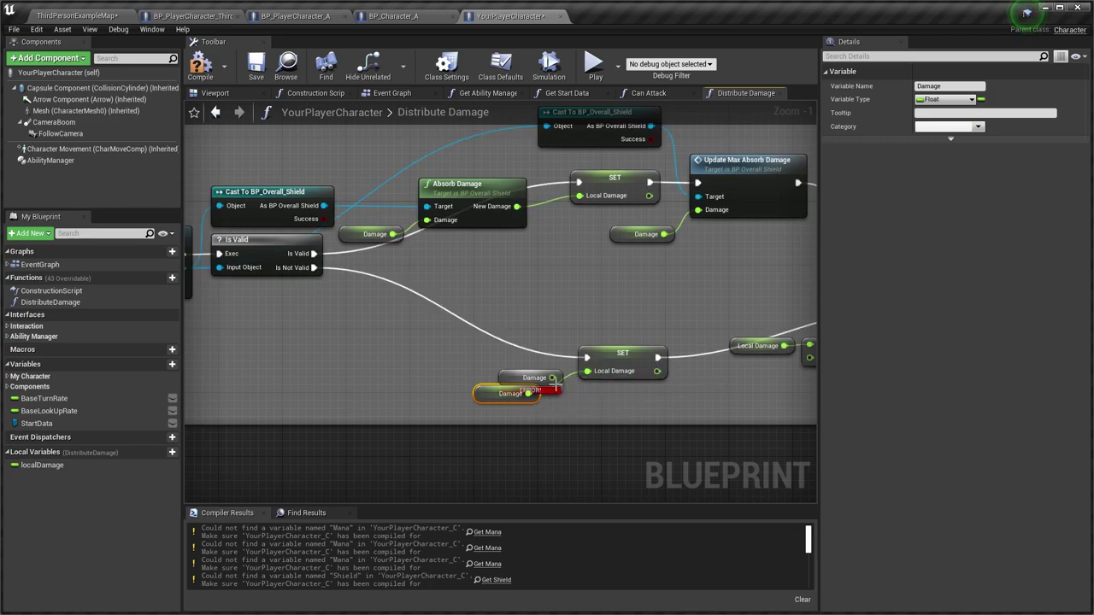
{"action": "left_click", "coordinate": [523, 387]}
{"action": "left_click", "coordinate": [497, 395]}
Create the missing Mana variable from the broken Mana getter in the ManaShield effect group
{"action": "scroll", "coordinate": [348, 314], "scroll_direction": "down", "scroll_amount": 4}
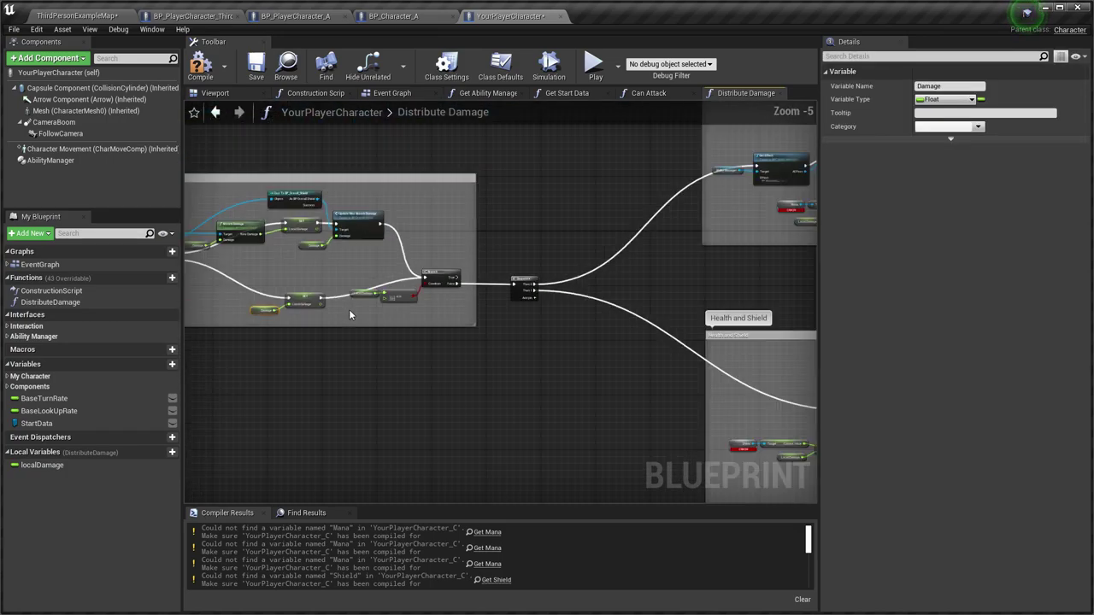
{"action": "right_click_drag", "start_coordinate": [639, 282], "coordinate": [263, 328]}
{"action": "scroll", "coordinate": [392, 222], "scroll_direction": "up", "scroll_amount": 3}
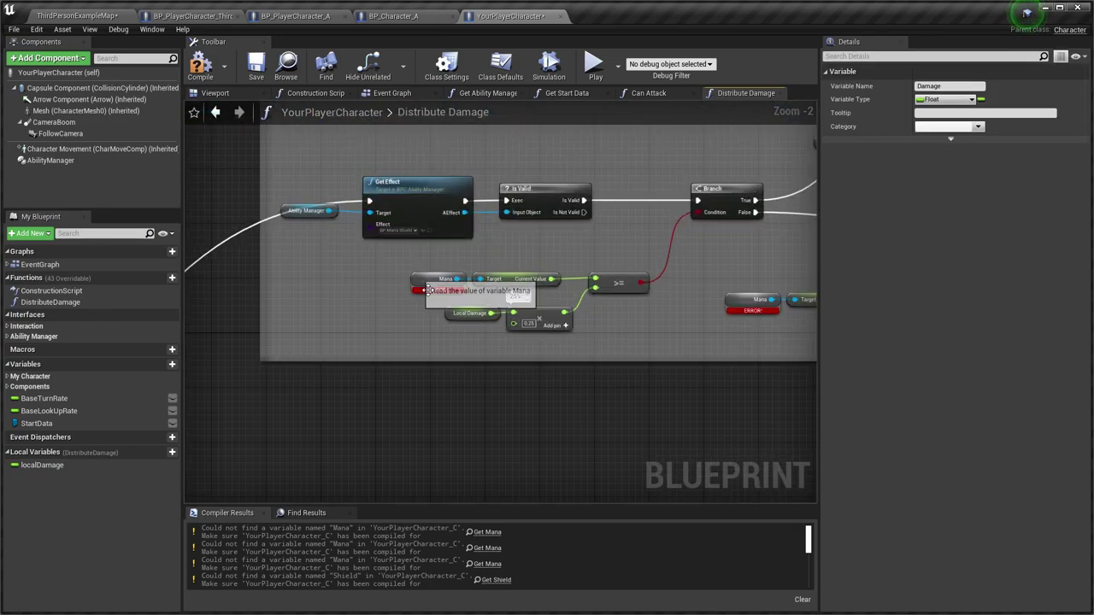
{"action": "scroll", "coordinate": [453, 283], "scroll_direction": "down", "scroll_amount": 4}
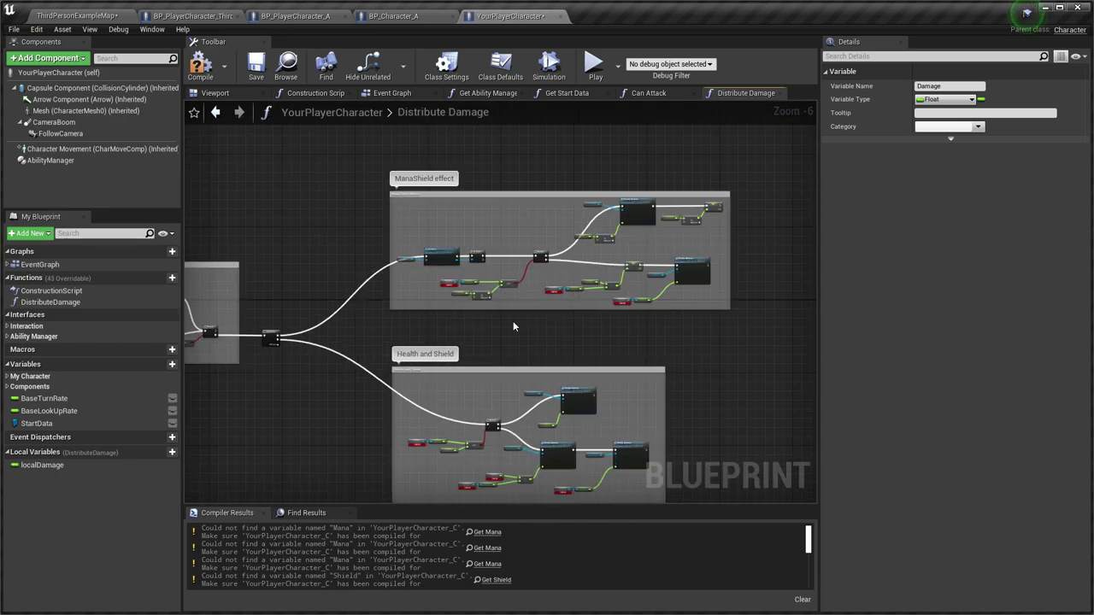
{"action": "scroll", "coordinate": [430, 268], "scroll_direction": "up", "scroll_amount": 4}
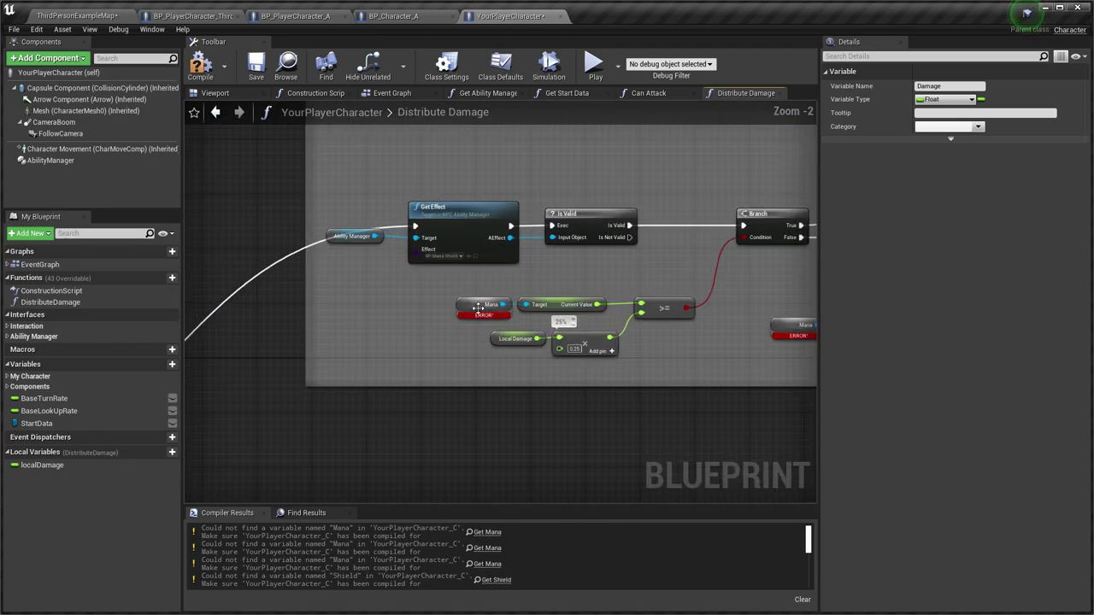
{"action": "right_click", "coordinate": [481, 306]}
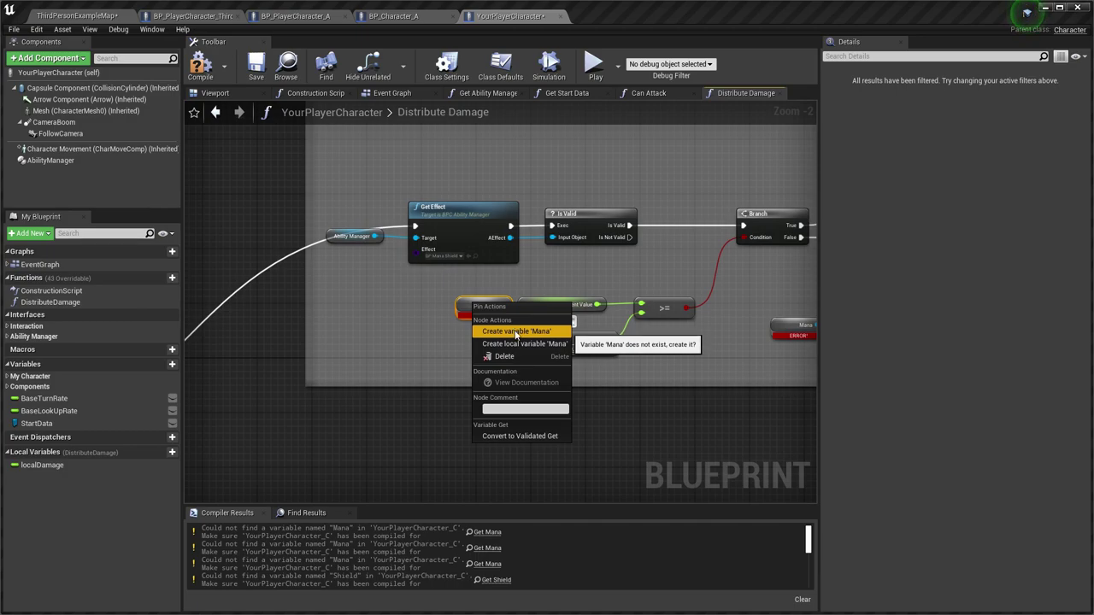
{"action": "left_click", "coordinate": [516, 331]}
Create the missing Shield variable from a broken Shield getter in the Health and Shield group, and compile the blueprint
{"action": "scroll", "coordinate": [511, 295], "scroll_direction": "down", "scroll_amount": 5}
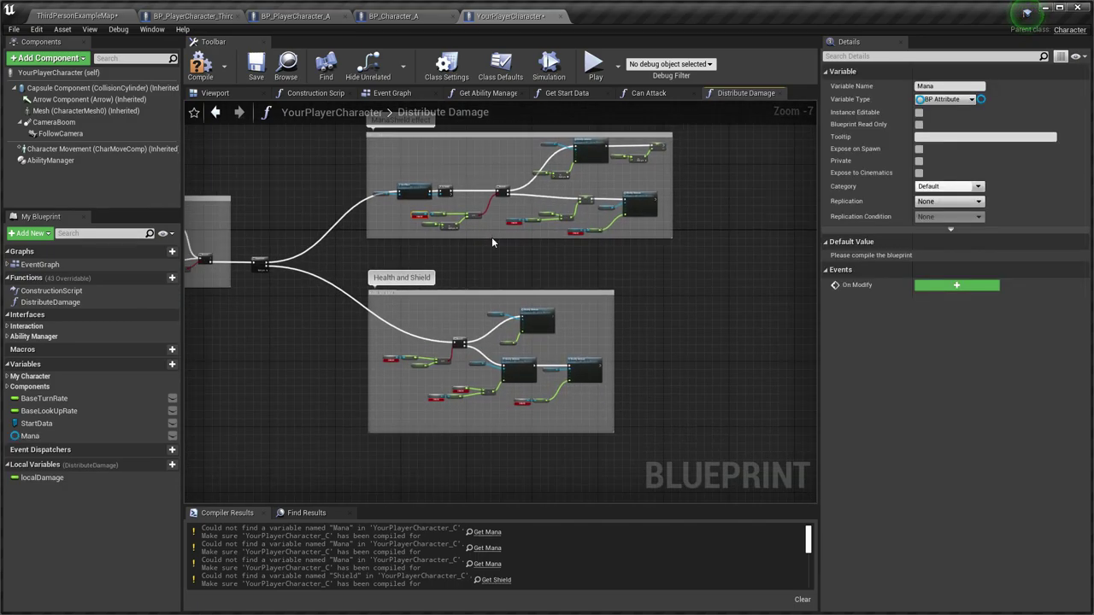
{"action": "scroll", "coordinate": [415, 440], "scroll_direction": "up", "scroll_amount": 5}
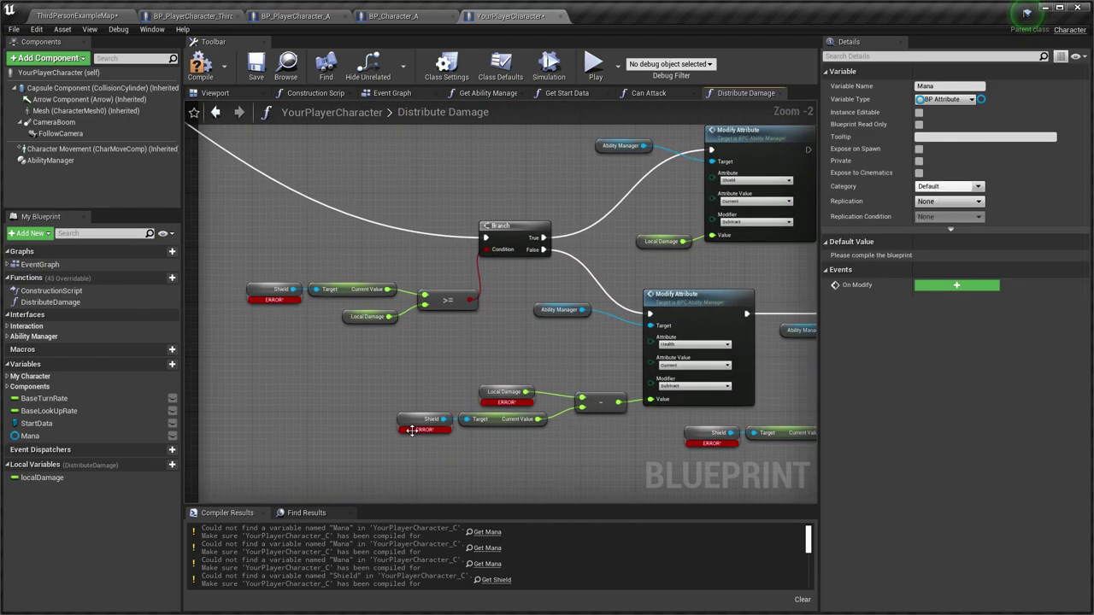
{"action": "right_click", "coordinate": [421, 427]}
{"action": "left_click", "coordinate": [449, 447]}
{"action": "scroll", "coordinate": [430, 376], "scroll_direction": "down", "scroll_amount": 4}
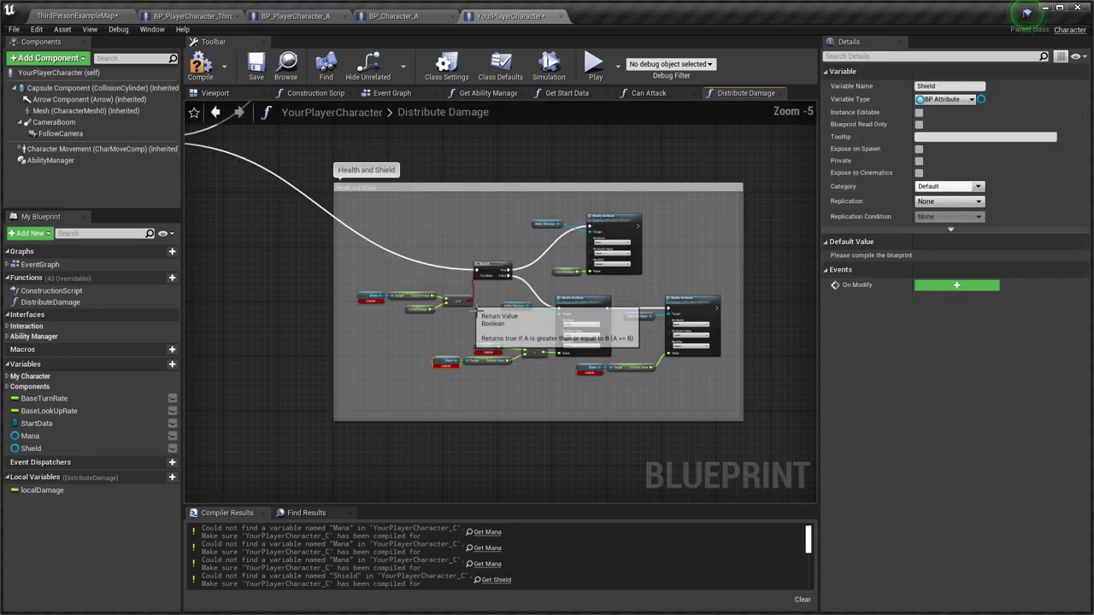
{"action": "left_click", "coordinate": [200, 65]}
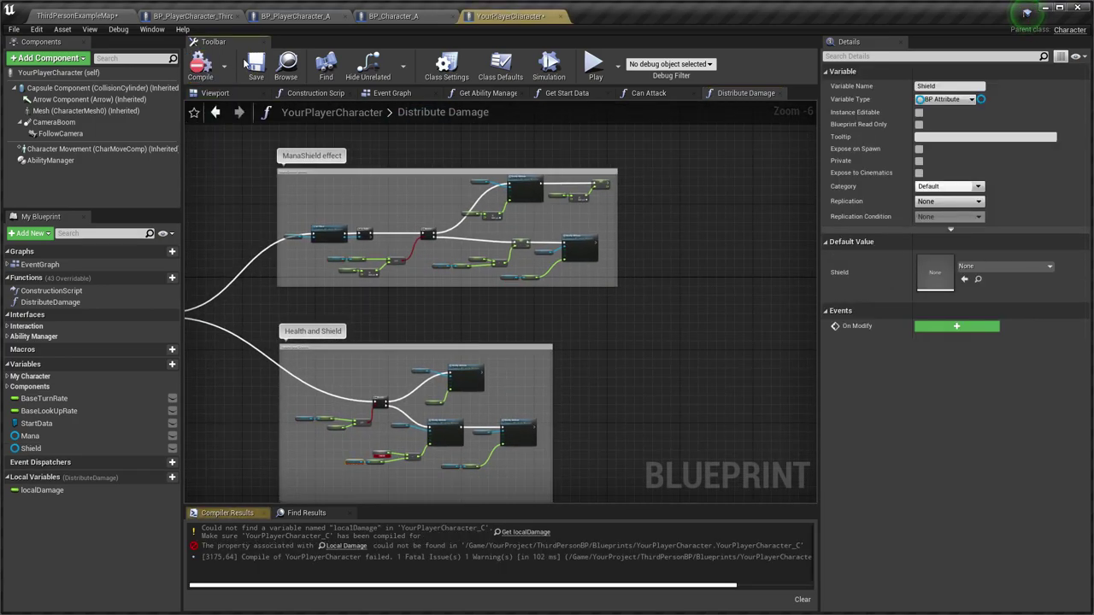
Replace the broken Local Damage getter on the subtract node before the Health Modify Attribute with a new localDamage getter
{"action": "left_click", "coordinate": [525, 532]}
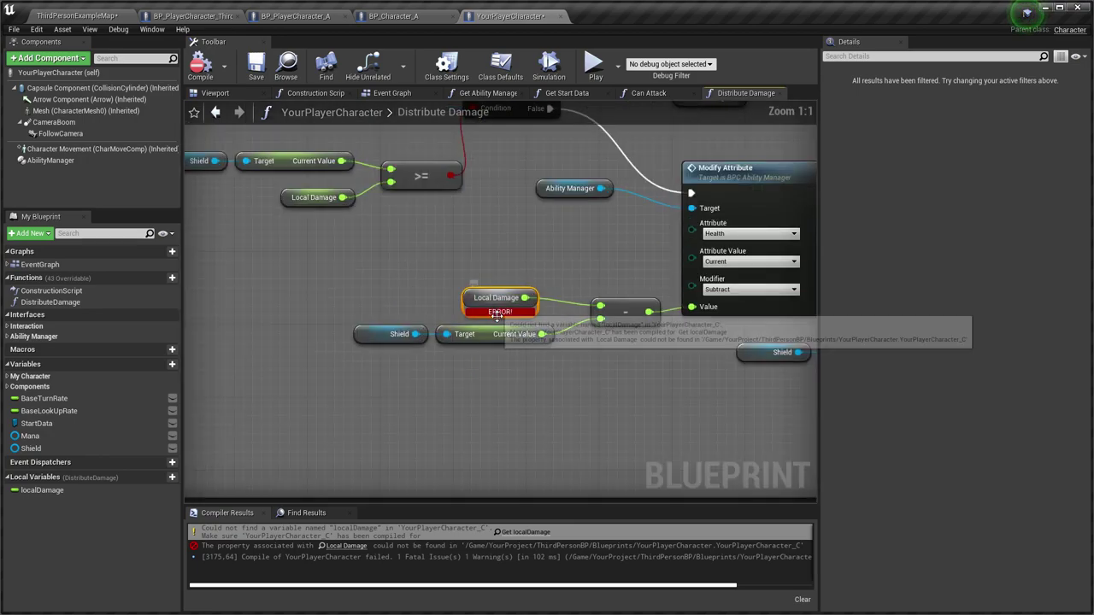
{"action": "scroll", "coordinate": [480, 316], "scroll_direction": "down", "scroll_amount": 4}
{"action": "scroll", "coordinate": [505, 345], "scroll_direction": "up", "scroll_amount": 2}
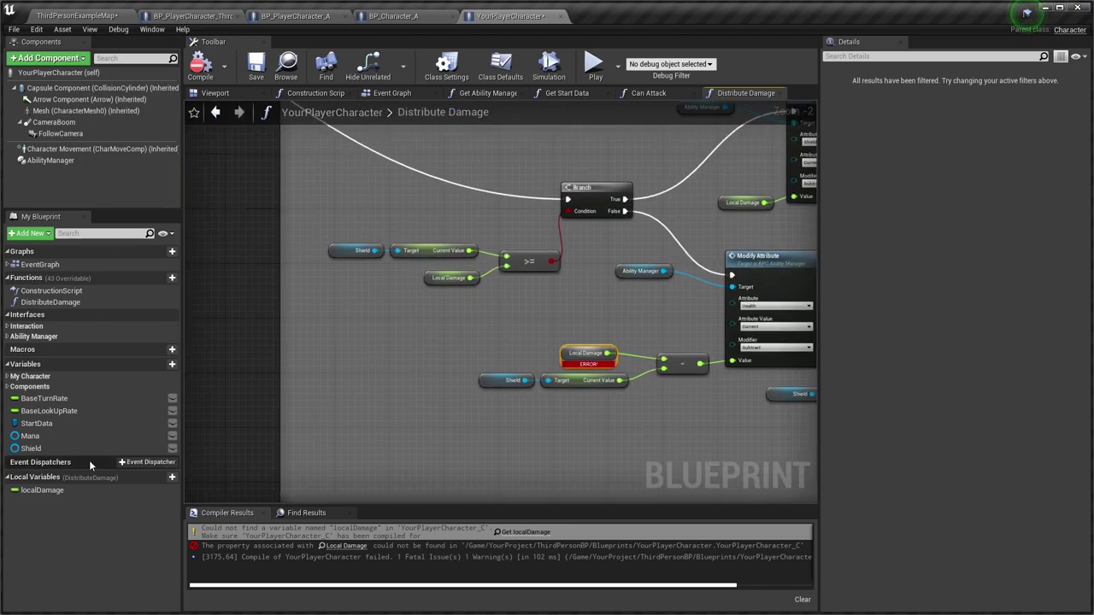
{"action": "left_click_drag", "start_coordinate": [42, 490], "coordinate": [663, 359]}
{"action": "left_click", "coordinate": [601, 330]}
{"action": "left_click", "coordinate": [586, 355]}
{"action": "key", "text": "Delete"}
{"action": "left_click_drag", "start_coordinate": [589, 328], "coordinate": [570, 359]}
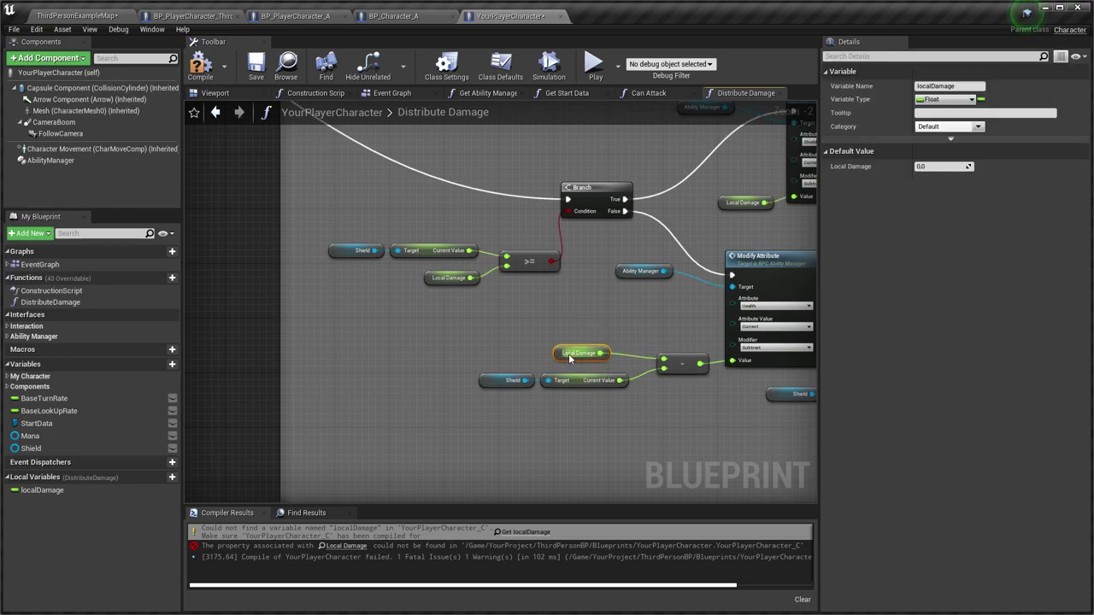
Compile YourPlayerCharacter with the repaired Distribute Damage function
{"action": "left_click", "coordinate": [208, 78]}
{"action": "scroll", "coordinate": [533, 333], "scroll_direction": "down", "scroll_amount": 10}
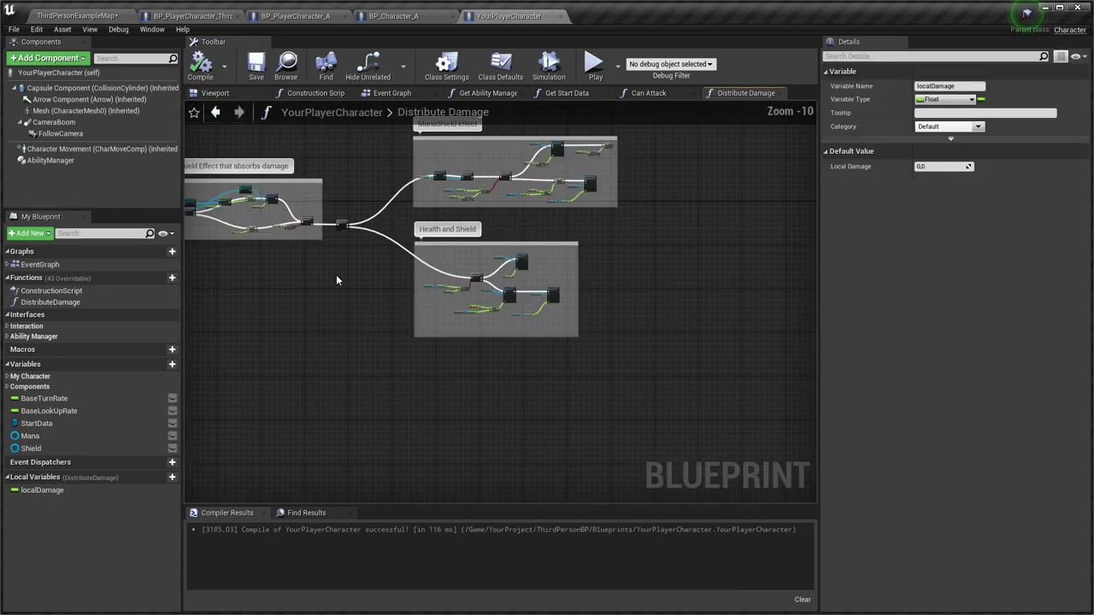
{"action": "right_click_drag", "start_coordinate": [533, 333], "coordinate": [451, 347]}
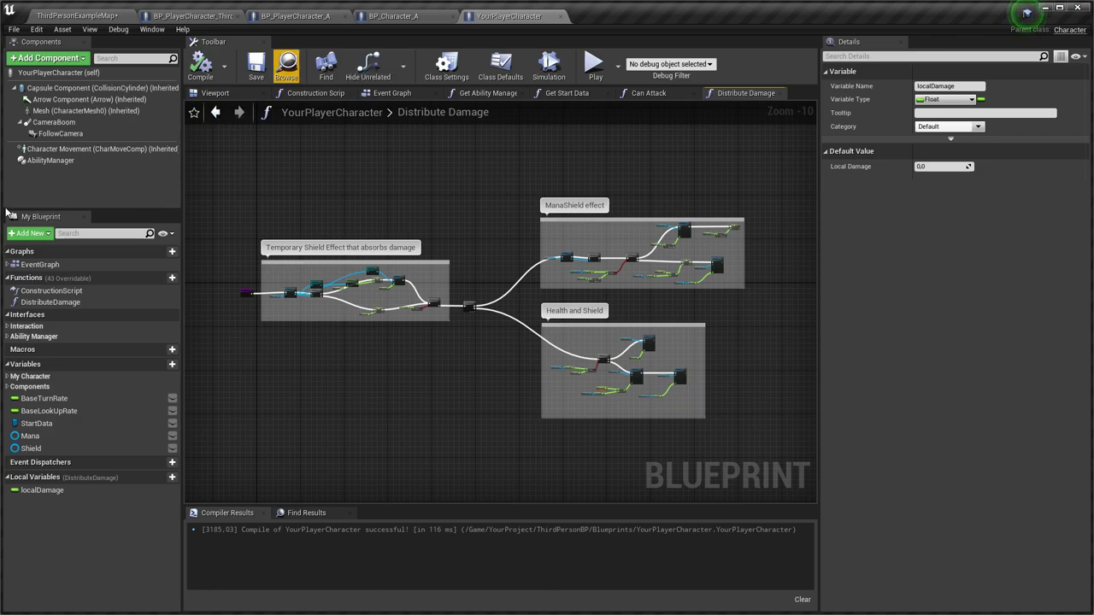
Copy all event logic from BP_PlayerCharacter_A's event graph into YourPlayerCharacter's event graph, leaving the ShowDamageData and Respawn references at Do Nothing
{"action": "double_click", "coordinate": [39, 264]}
{"action": "left_click", "coordinate": [295, 15]}
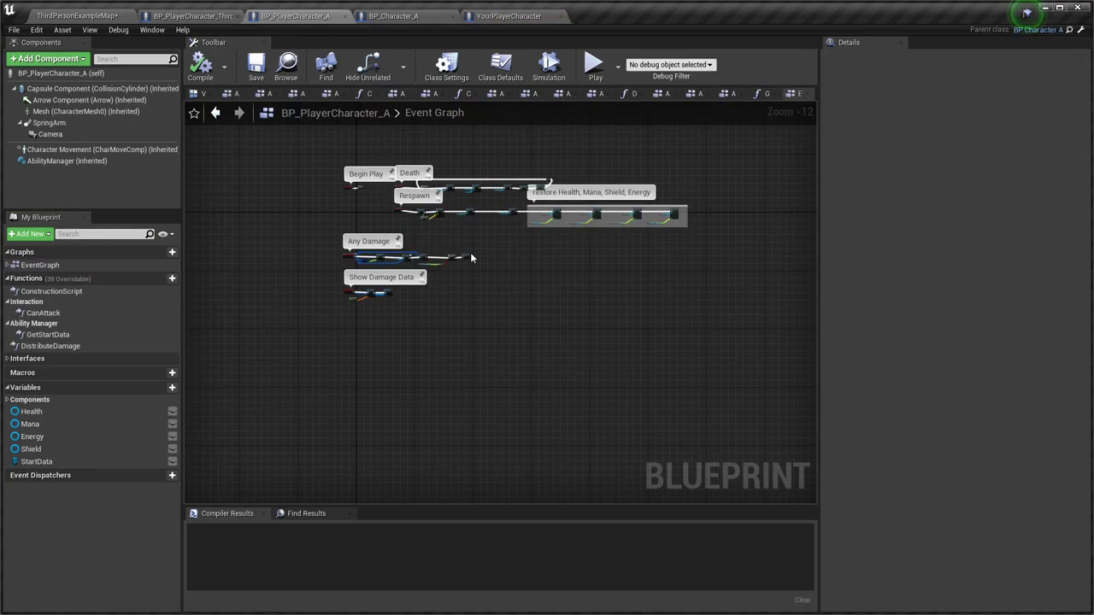
{"action": "right_click_drag", "start_coordinate": [550, 323], "coordinate": [526, 350]}
{"action": "left_click", "coordinate": [40, 265]}
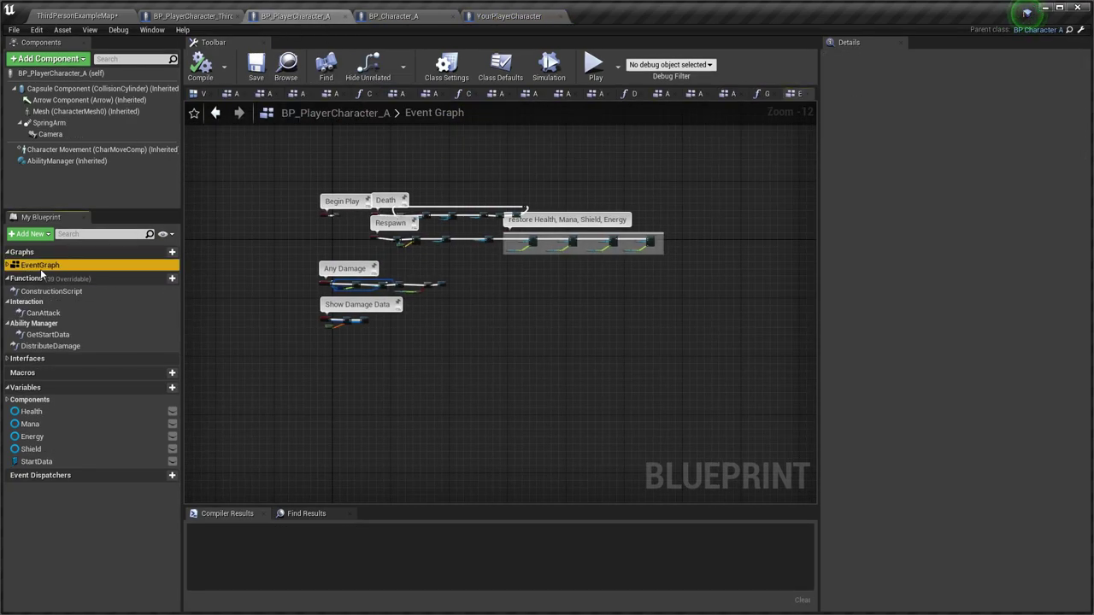
{"action": "left_click_drag", "start_coordinate": [289, 148], "coordinate": [289, 148]}
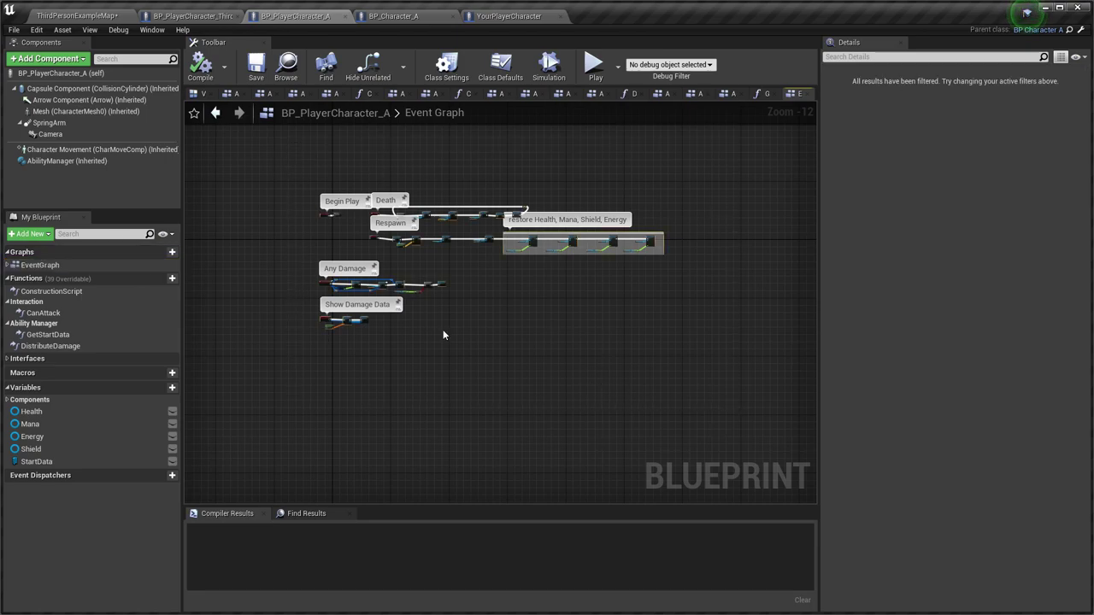
{"action": "left_click", "coordinate": [528, 17]}
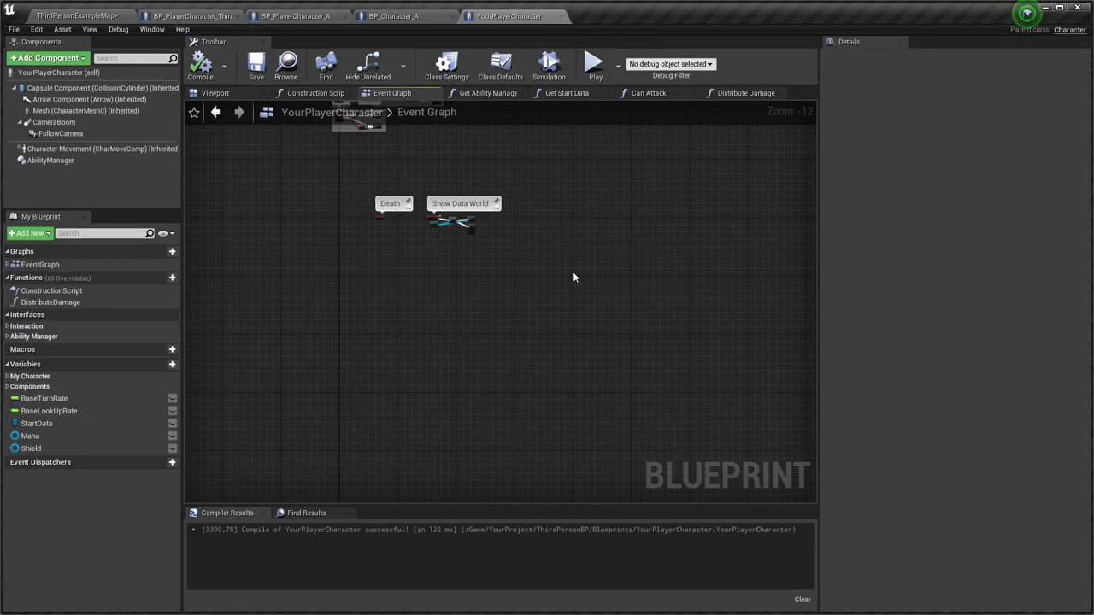
{"action": "key", "text": "ctrl+v"}
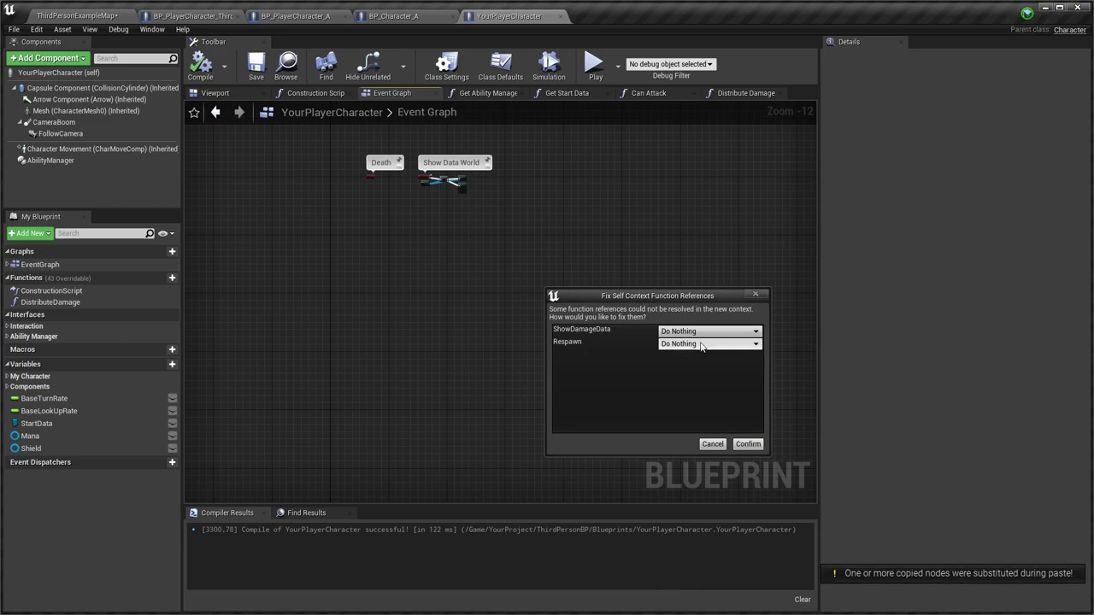
{"action": "left_click", "coordinate": [747, 443]}
Refresh all the pasted event nodes to repair the broken execution links
{"action": "scroll", "coordinate": [444, 271], "scroll_direction": "up", "scroll_amount": 5}
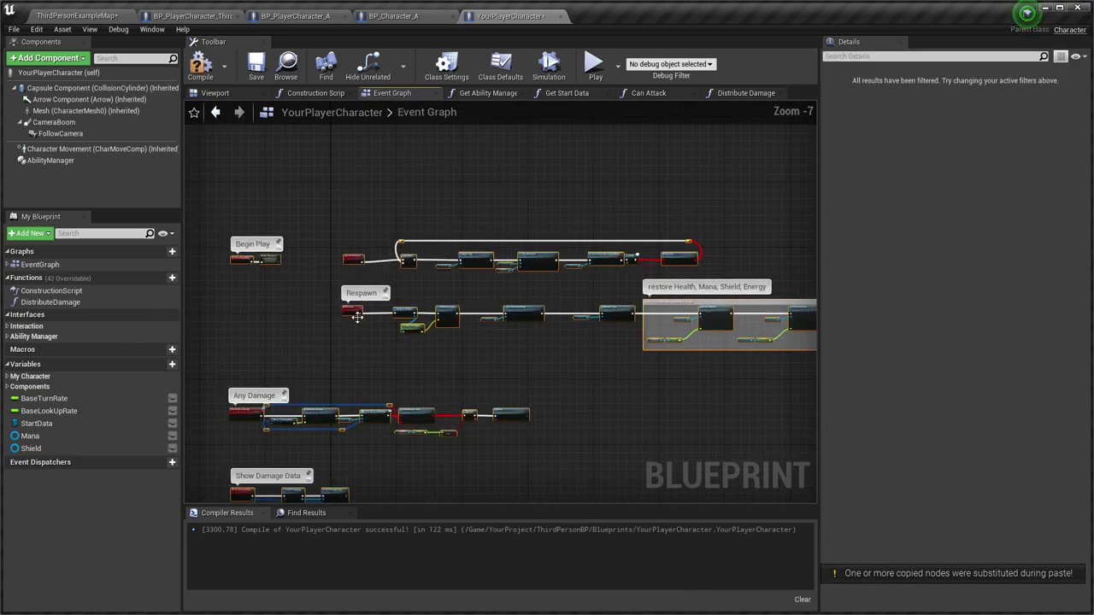
{"action": "right_click_drag", "start_coordinate": [444, 274], "coordinate": [450, 214]}
{"action": "scroll", "coordinate": [358, 361], "scroll_direction": "up", "scroll_amount": 2}
{"action": "scroll", "coordinate": [450, 213], "scroll_direction": "down", "scroll_amount": 5}
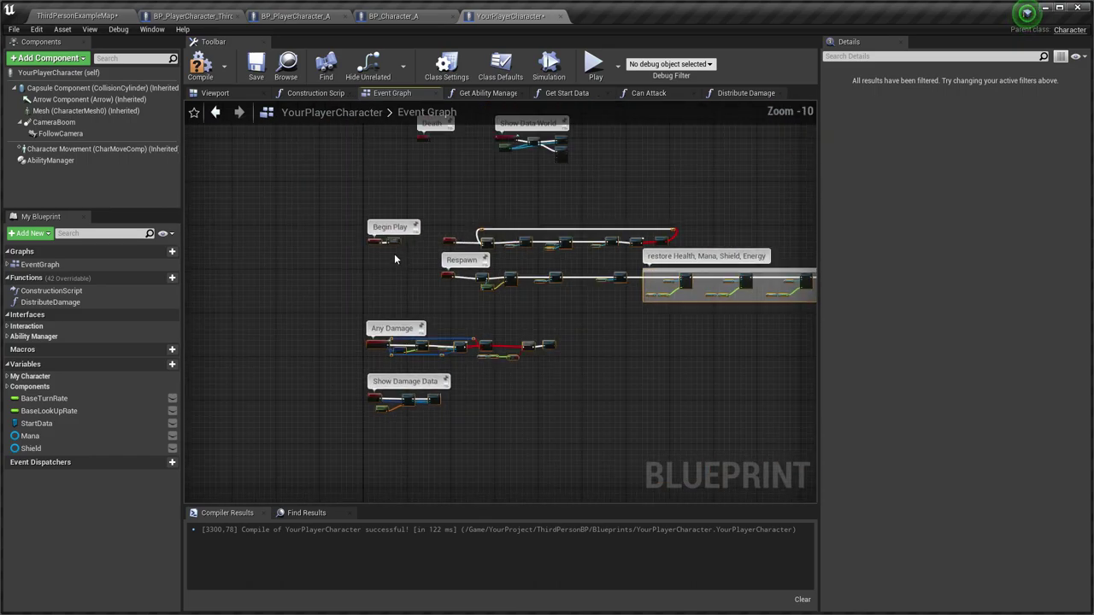
{"action": "right_click_drag", "start_coordinate": [397, 272], "coordinate": [413, 334]}
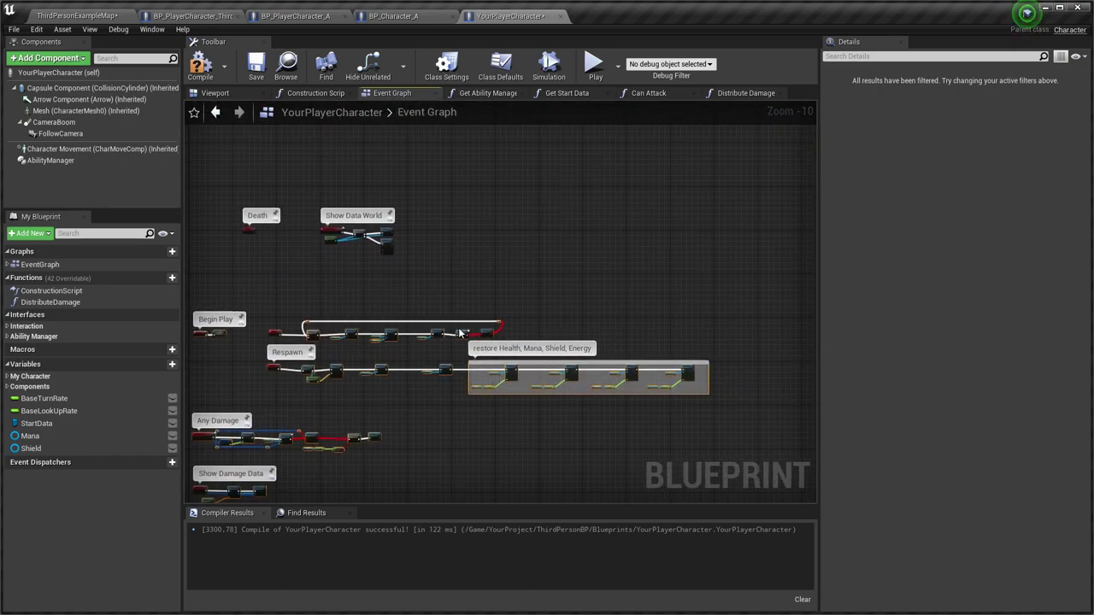
{"action": "scroll", "coordinate": [460, 333], "scroll_direction": "up", "scroll_amount": 5}
{"action": "right_click", "coordinate": [532, 323]}
{"action": "left_click", "coordinate": [573, 99]}
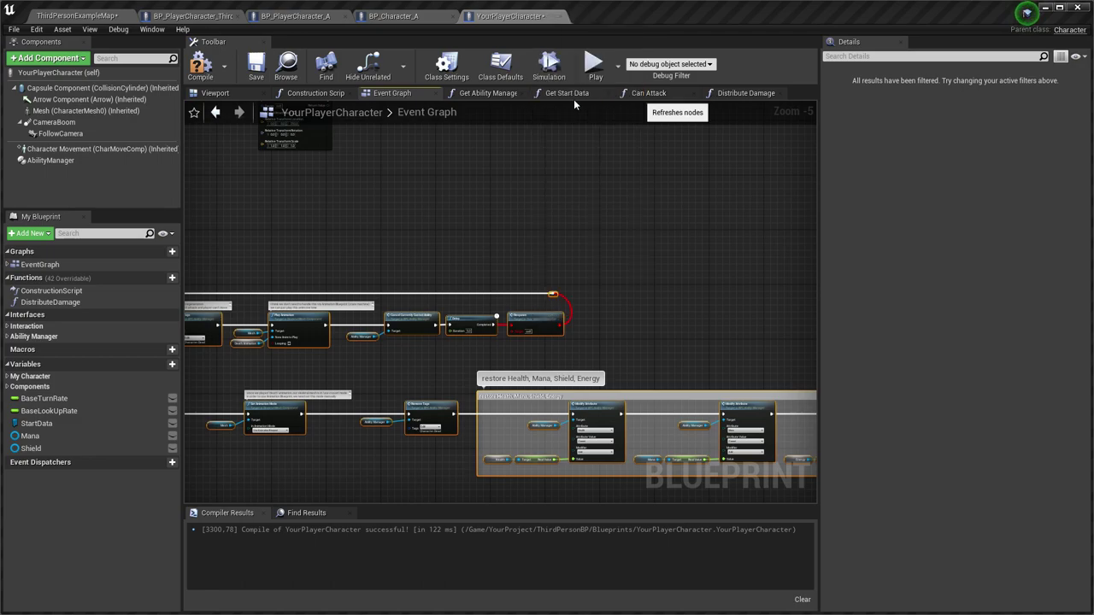
Move the existing Death event beside the pasted death chain, delete the substituted CustomEvent node, and connect Death to the Do Once node
{"action": "scroll", "coordinate": [440, 267], "scroll_direction": "down", "scroll_amount": 3}
{"action": "right_click_drag", "start_coordinate": [342, 237], "coordinate": [536, 287]}
{"action": "scroll", "coordinate": [389, 359], "scroll_direction": "up", "scroll_amount": 4}
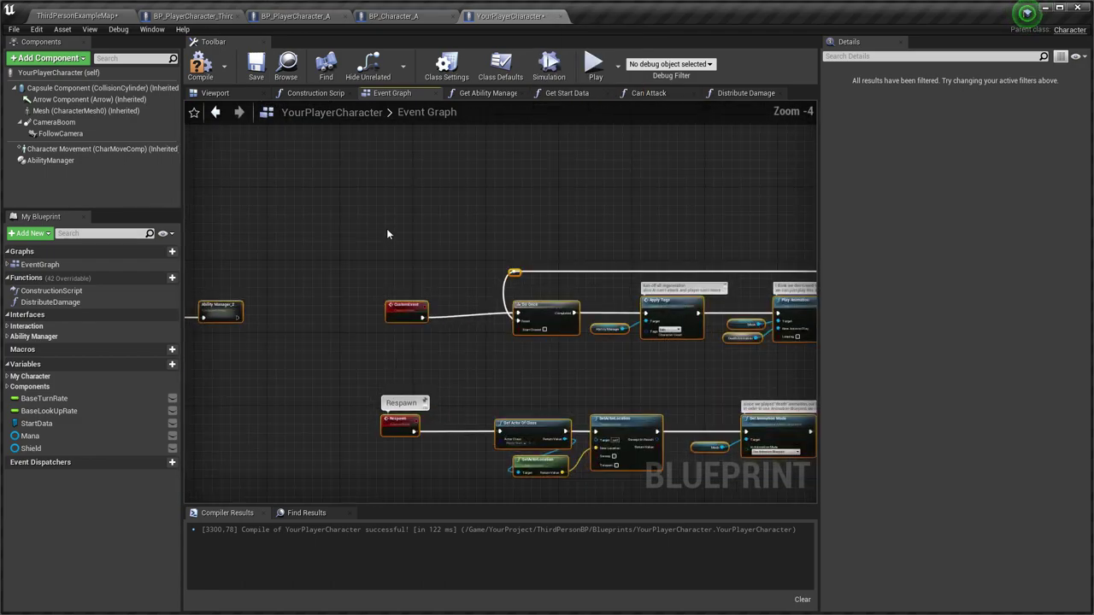
{"action": "left_click", "coordinate": [387, 234]}
{"action": "right_click_drag", "start_coordinate": [387, 234], "coordinate": [439, 450]}
{"action": "left_click_drag", "start_coordinate": [378, 198], "coordinate": [447, 375]}
{"action": "right_click_drag", "start_coordinate": [469, 472], "coordinate": [458, 292]}
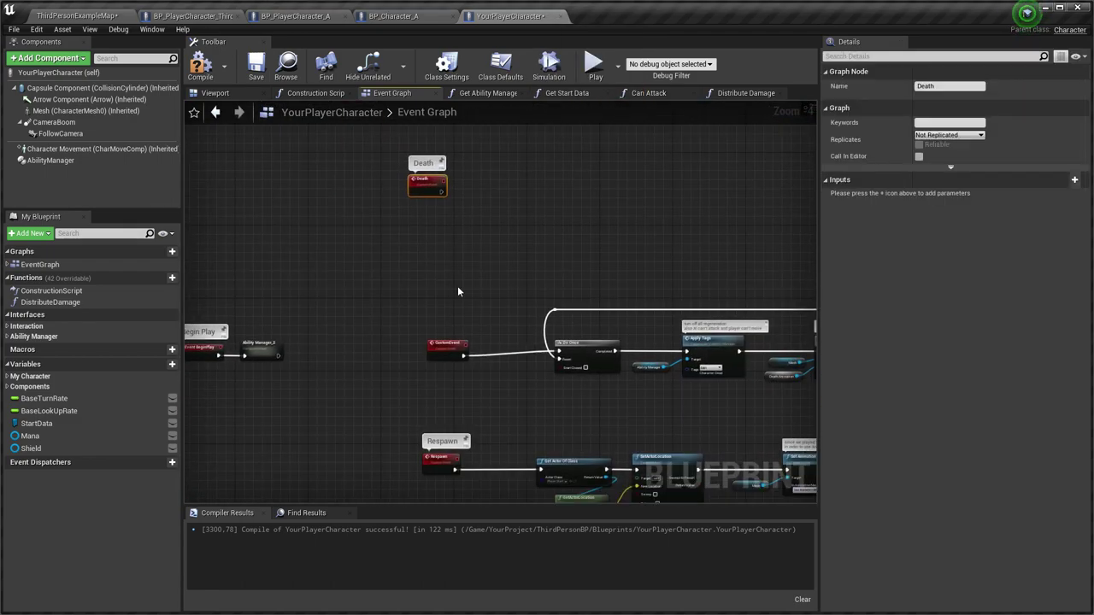
{"action": "left_click", "coordinate": [446, 346]}
{"action": "key", "text": "Delete"}
{"action": "left_click_drag", "start_coordinate": [443, 191], "coordinate": [559, 358]}
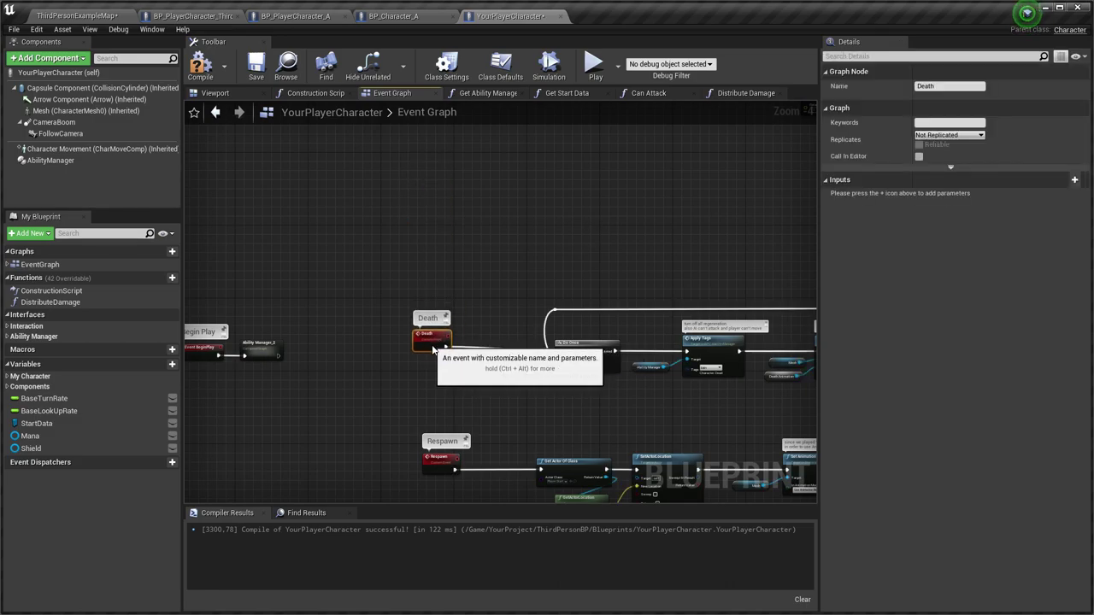
Create the missing Health variable from the broken Health getter in the restore Health, Mana, Shield, Energy group
{"action": "scroll", "coordinate": [554, 386], "scroll_direction": "down", "scroll_amount": 4}
{"action": "right_click_drag", "start_coordinate": [631, 386], "coordinate": [460, 254]}
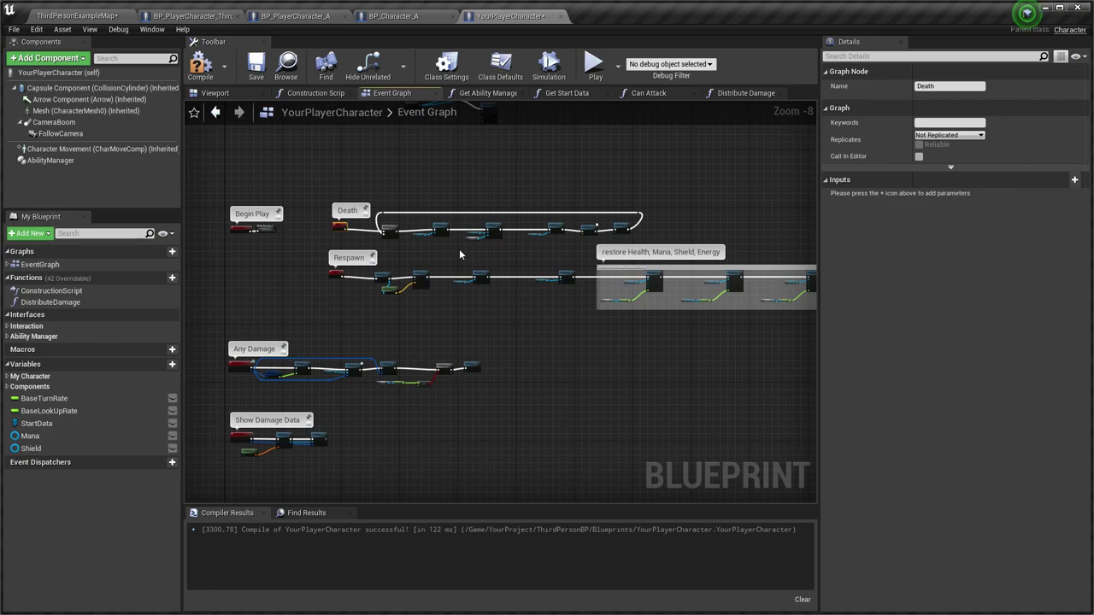
{"action": "scroll", "coordinate": [604, 289], "scroll_direction": "up", "scroll_amount": 5}
{"action": "right_click", "coordinate": [600, 338]}
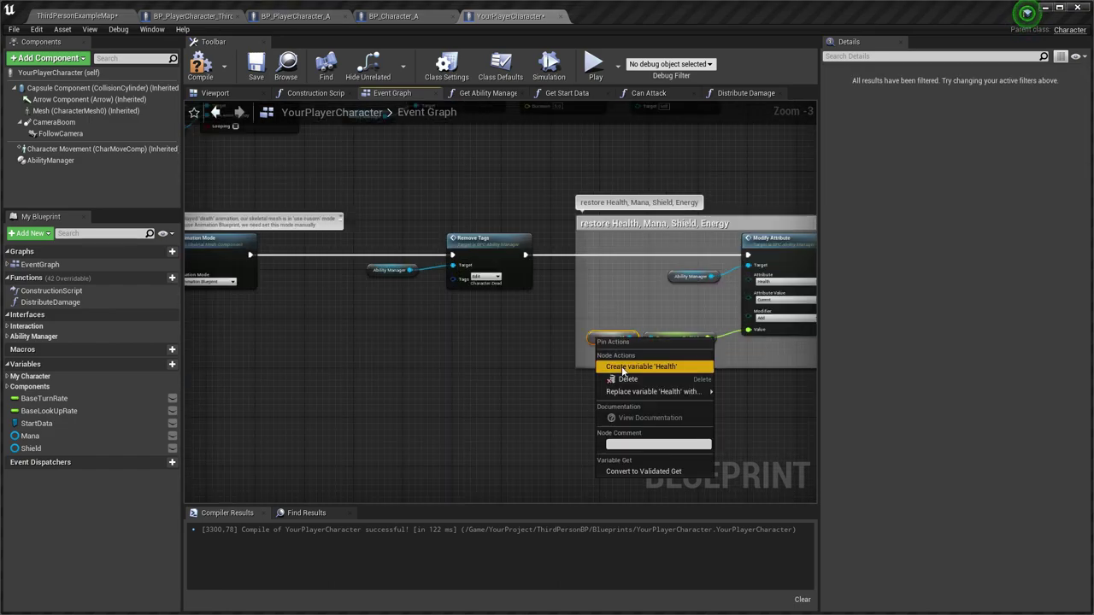
{"action": "left_click", "coordinate": [623, 368]}
Create the missing Energy variable from the broken Energy getter in the restore group, and compile the blueprint
{"action": "scroll", "coordinate": [663, 364], "scroll_direction": "down", "scroll_amount": 4}
{"action": "scroll", "coordinate": [476, 339], "scroll_direction": "up", "scroll_amount": 4}
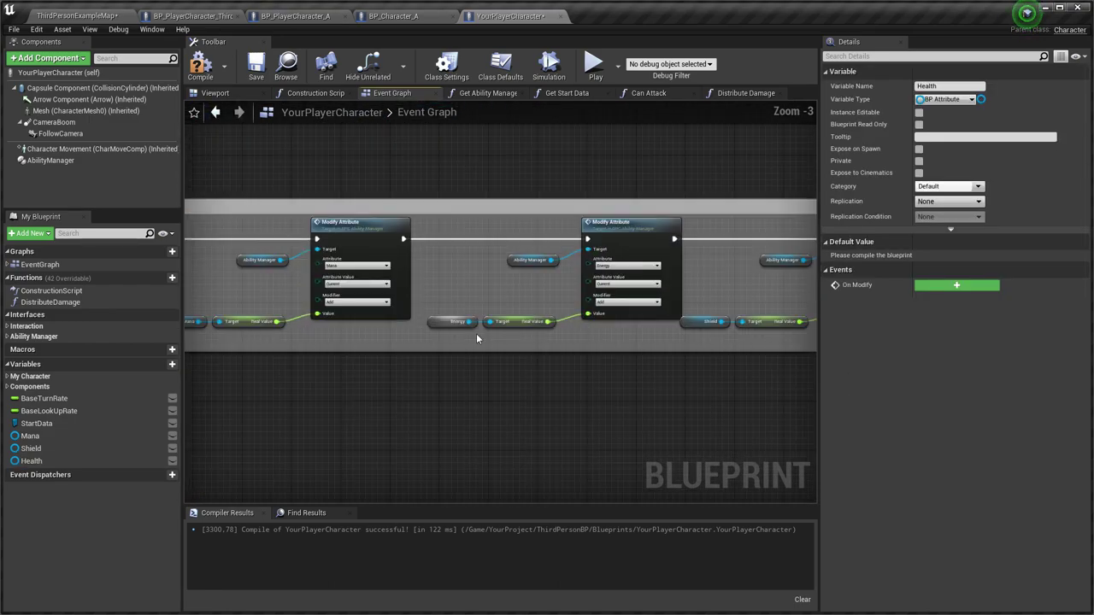
{"action": "right_click", "coordinate": [445, 322]}
{"action": "left_click", "coordinate": [473, 350]}
{"action": "scroll", "coordinate": [411, 369], "scroll_direction": "down", "scroll_amount": 4}
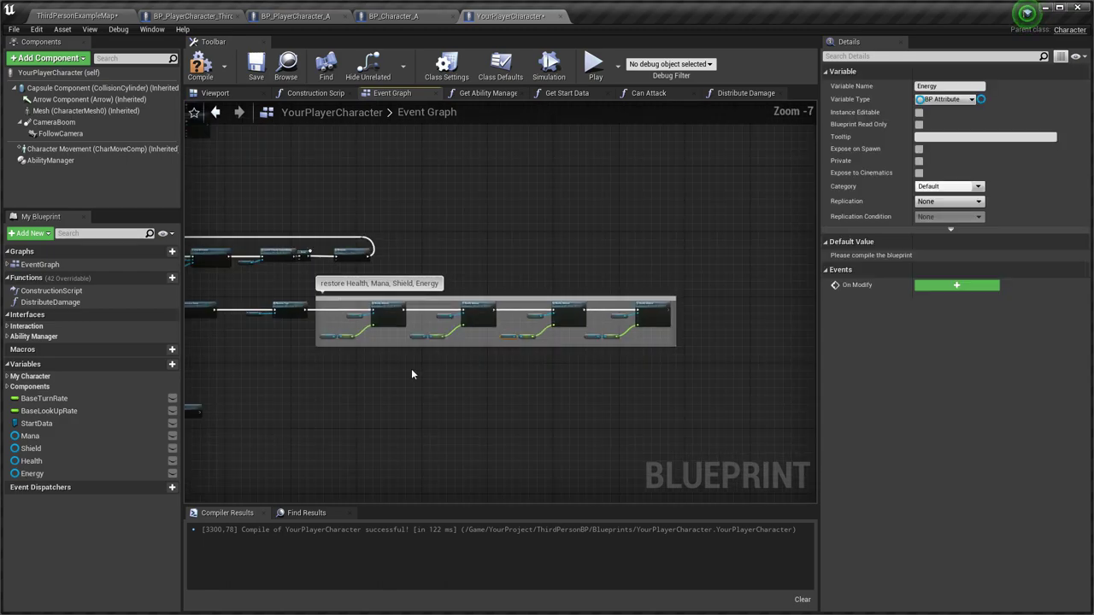
{"action": "left_click", "coordinate": [202, 68]}
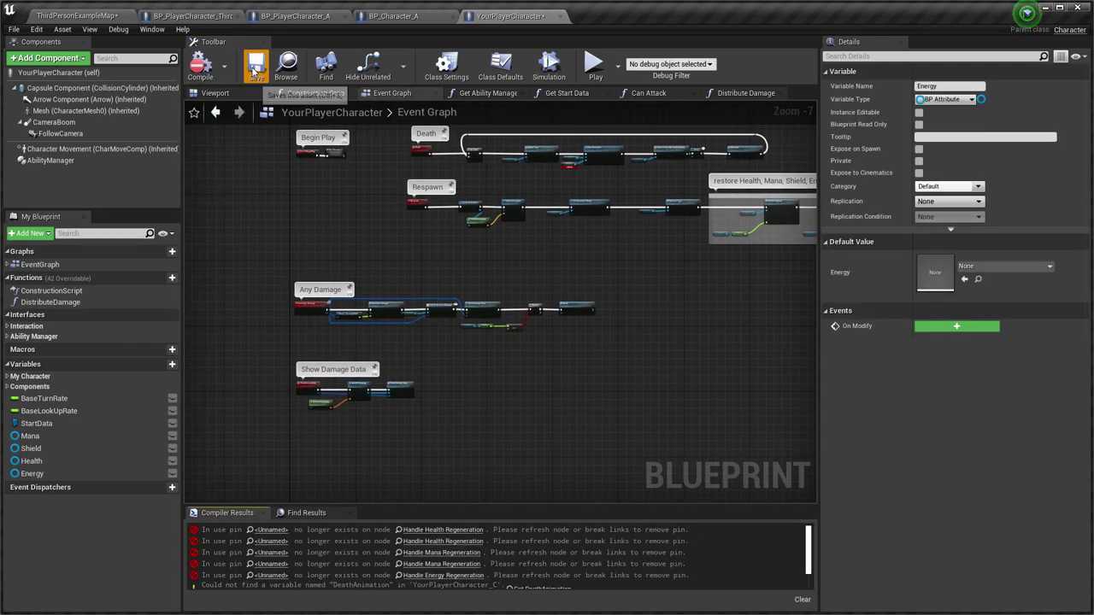
Refresh the Handle Health, Mana and Energy Regeneration call nodes inside the collapsed Ability Manager 2 graph
{"action": "scroll", "coordinate": [373, 333], "scroll_direction": "down", "scroll_amount": 3}
{"action": "right_click_drag", "start_coordinate": [312, 260], "coordinate": [347, 346]}
{"action": "scroll", "coordinate": [395, 308], "scroll_direction": "up", "scroll_amount": 4}
{"action": "double_click", "coordinate": [381, 307]}
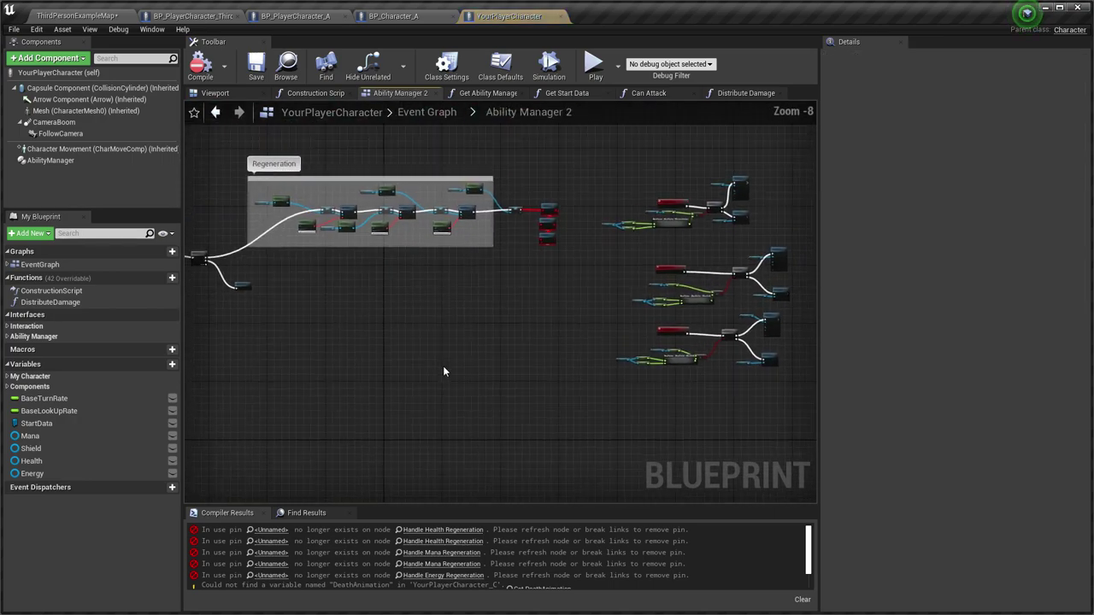
{"action": "right_click_drag", "start_coordinate": [444, 367], "coordinate": [474, 397]}
{"action": "scroll", "coordinate": [509, 254], "scroll_direction": "up", "scroll_amount": 4}
{"action": "right_click_drag", "start_coordinate": [675, 259], "coordinate": [386, 268]}
{"action": "left_click_drag", "start_coordinate": [506, 367], "coordinate": [431, 236]}
{"action": "right_click", "coordinate": [455, 252]}
{"action": "left_click", "coordinate": [488, 331]}
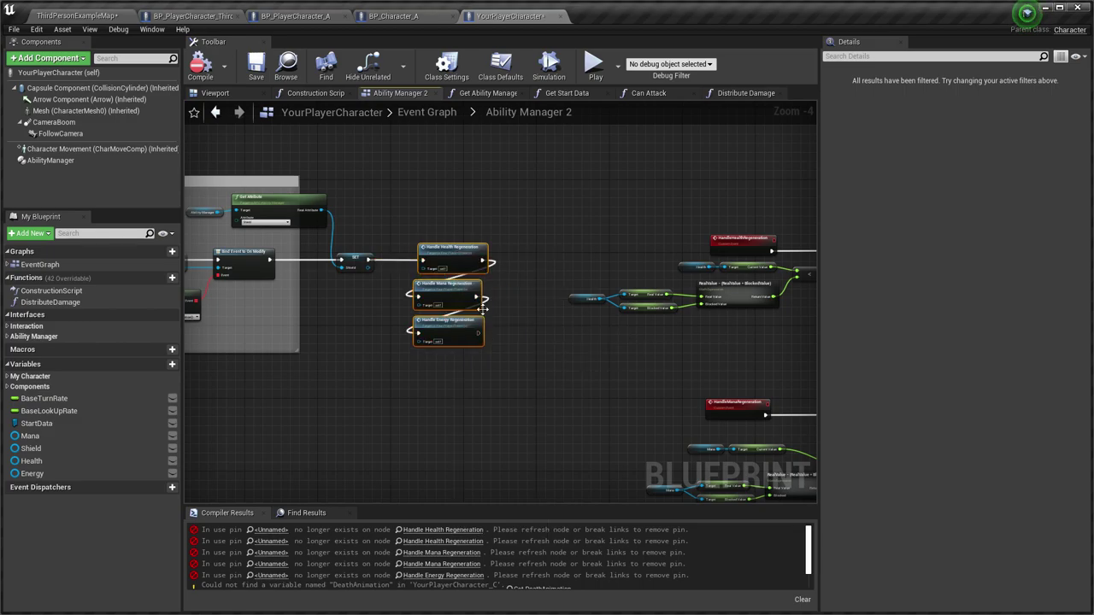
Recompile and save YourPlayerCharacter with the refreshed regeneration calls
{"action": "scroll", "coordinate": [431, 303], "scroll_direction": "down", "scroll_amount": 3}
{"action": "right_click_drag", "start_coordinate": [320, 328], "coordinate": [704, 288]}
{"action": "right_click_drag", "start_coordinate": [399, 288], "coordinate": [389, 356]}
{"action": "left_click", "coordinate": [258, 68]}
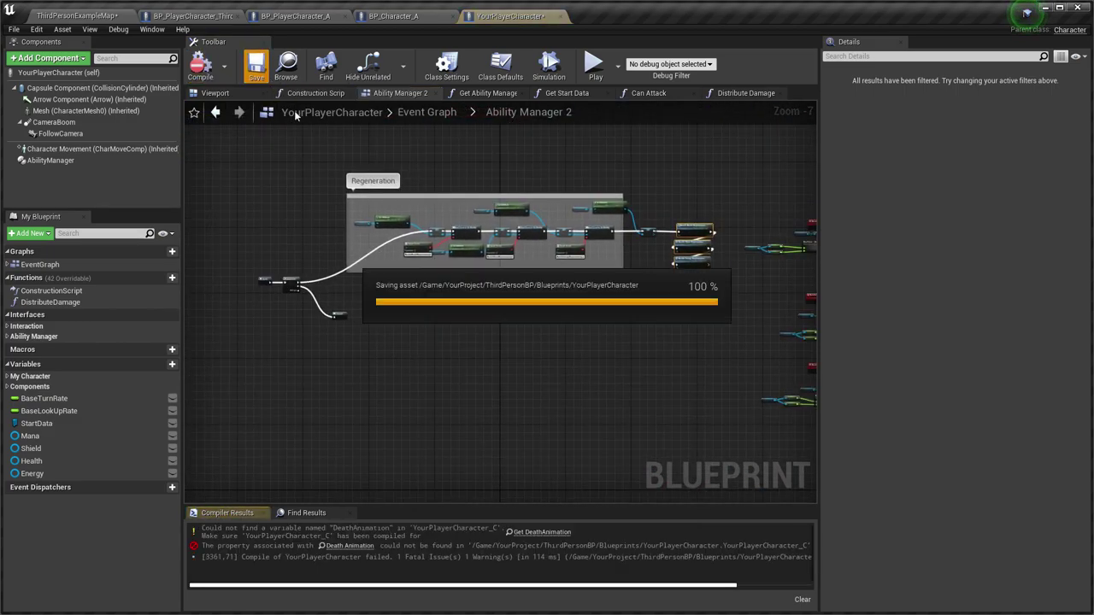
Create the missing DeathAnimation variable from the broken getter feeding the Play Animation node, and compile the blueprint
{"action": "left_click", "coordinate": [534, 532]}
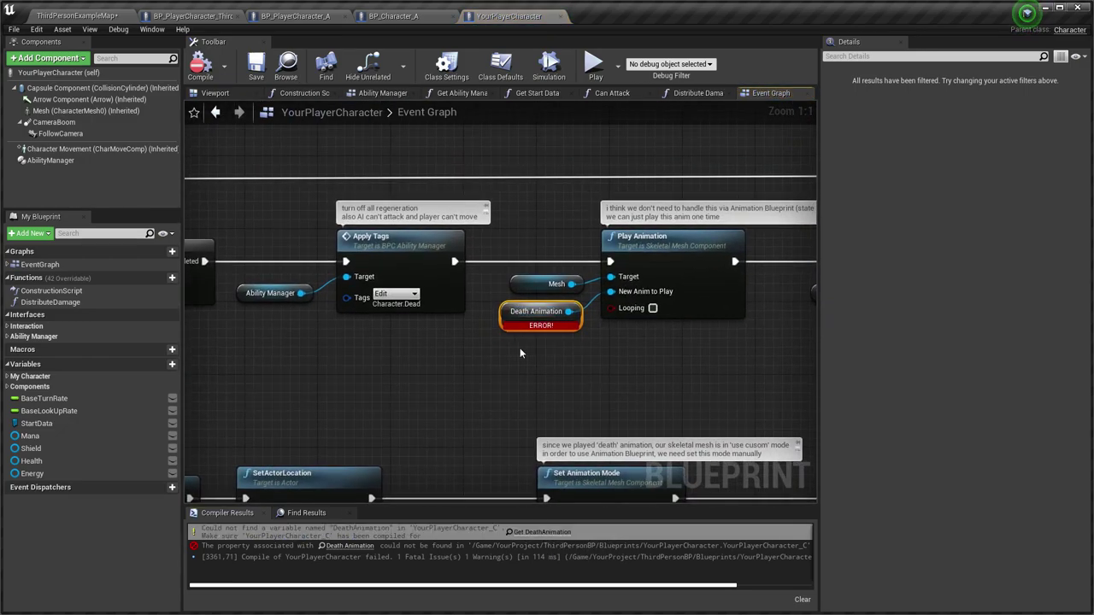
{"action": "right_click", "coordinate": [510, 316]}
{"action": "left_click", "coordinate": [523, 350]}
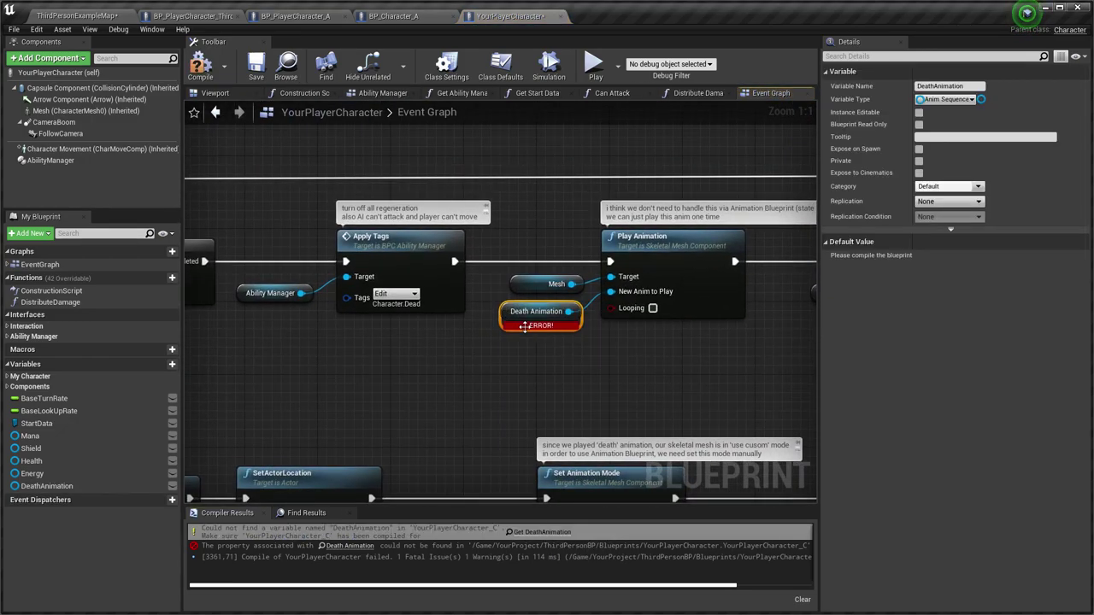
{"action": "left_click", "coordinate": [203, 68]}
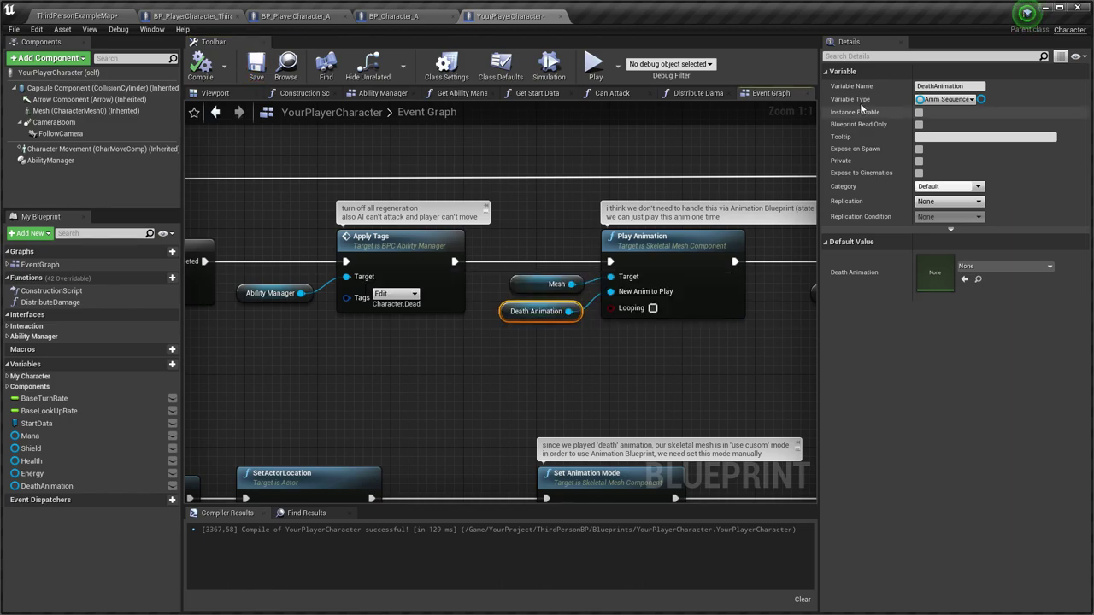
Assign an animation asset to Death Animation in YourPlayerCharacter's class defaults
{"action": "left_click", "coordinate": [503, 67]}
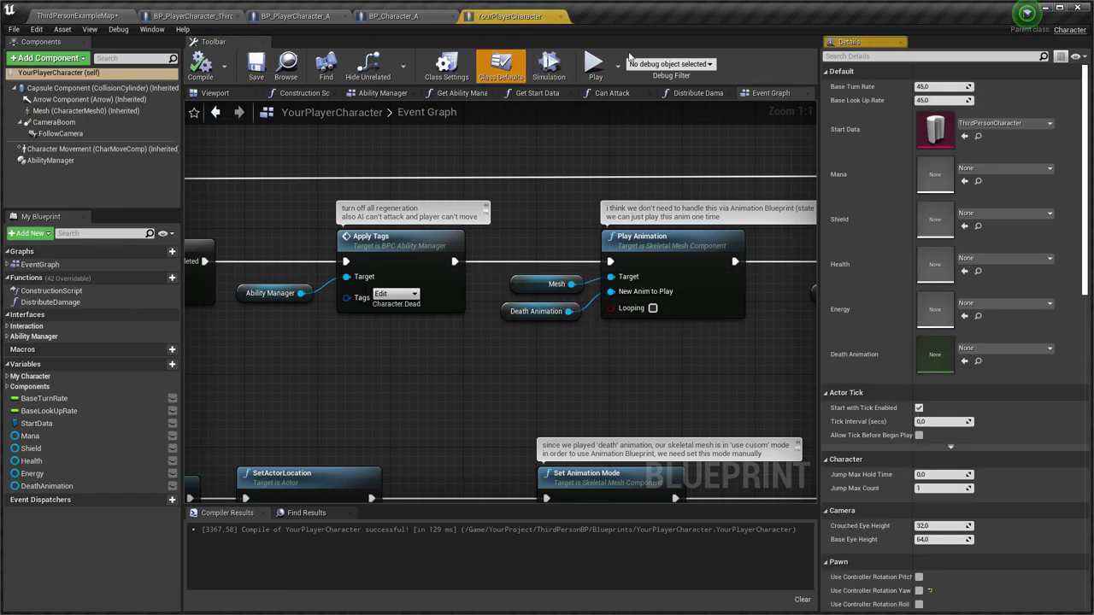
{"action": "left_click", "coordinate": [1004, 348]}
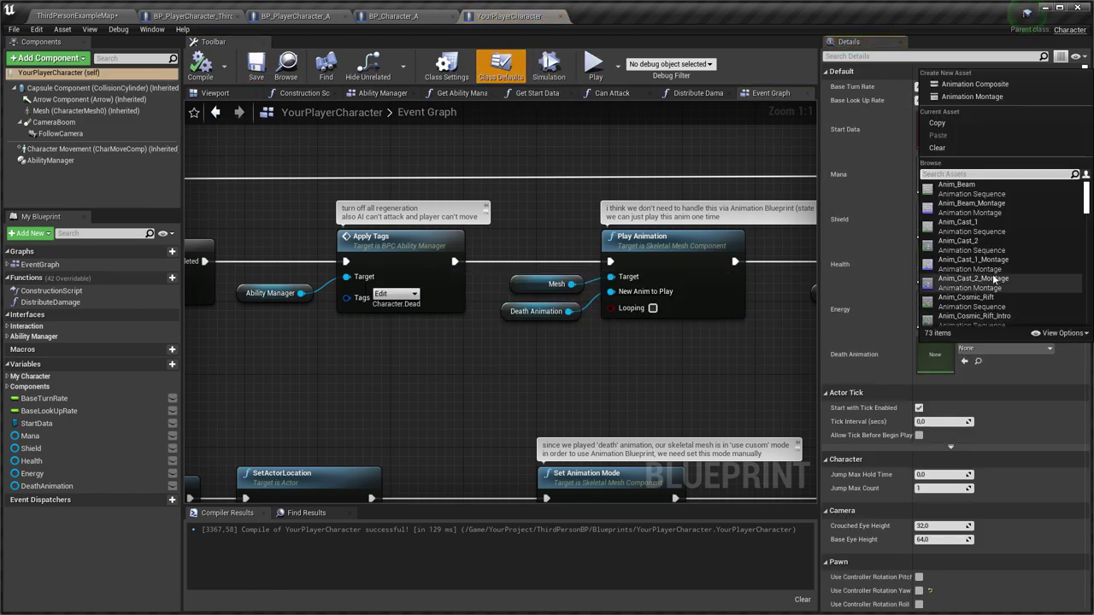
{"action": "left_click", "coordinate": [969, 213]}
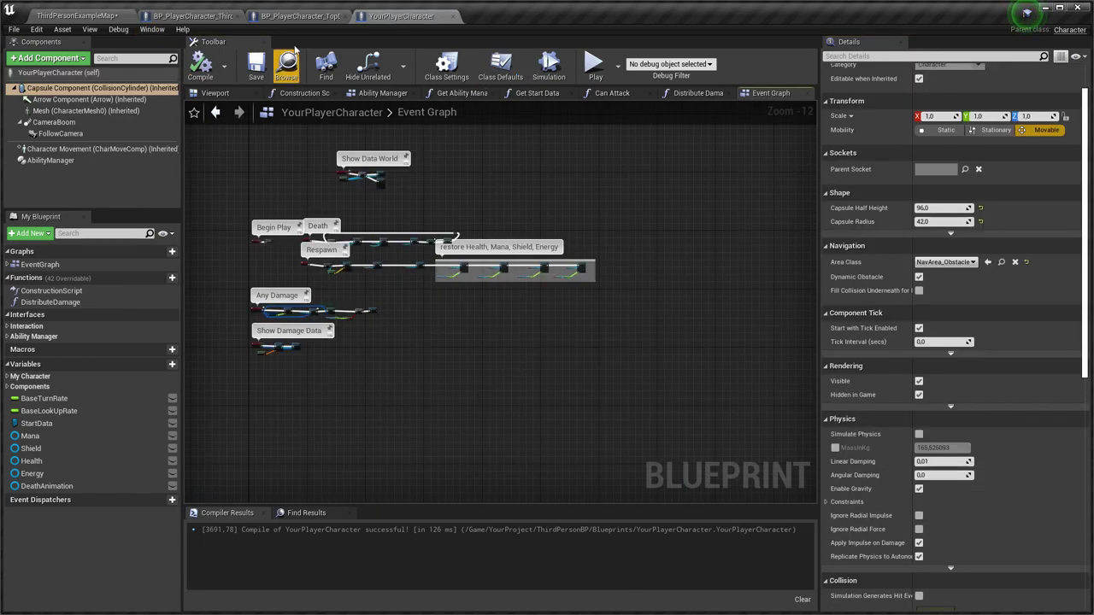
Examine the SpringArm's camera settings in BP_PlayerCharacter_TopDown_A
{"action": "left_click", "coordinate": [312, 19]}
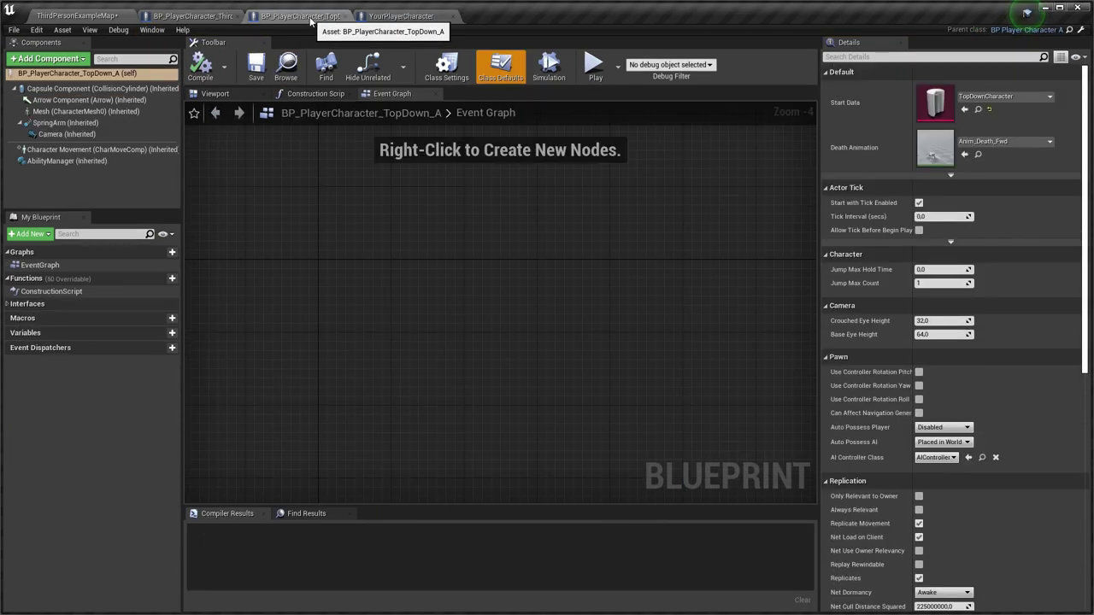
{"action": "left_click", "coordinate": [88, 124]}
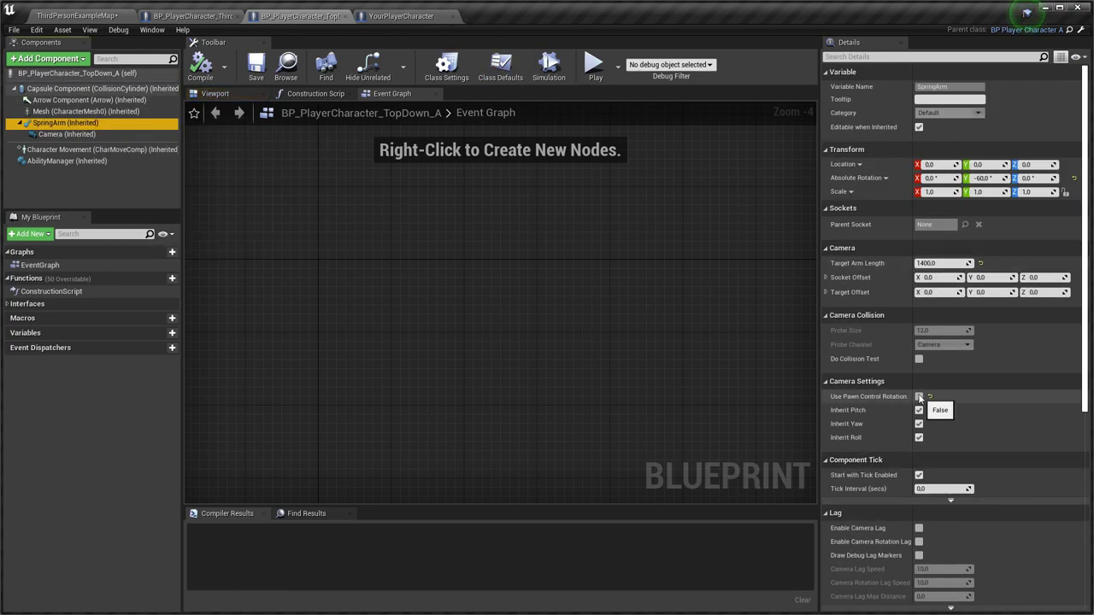
Copy the EquipmentManager component from BP_PlayerCharacter_ThirdPerson_A into YourPlayerCharacter
{"action": "left_click", "coordinate": [209, 18]}
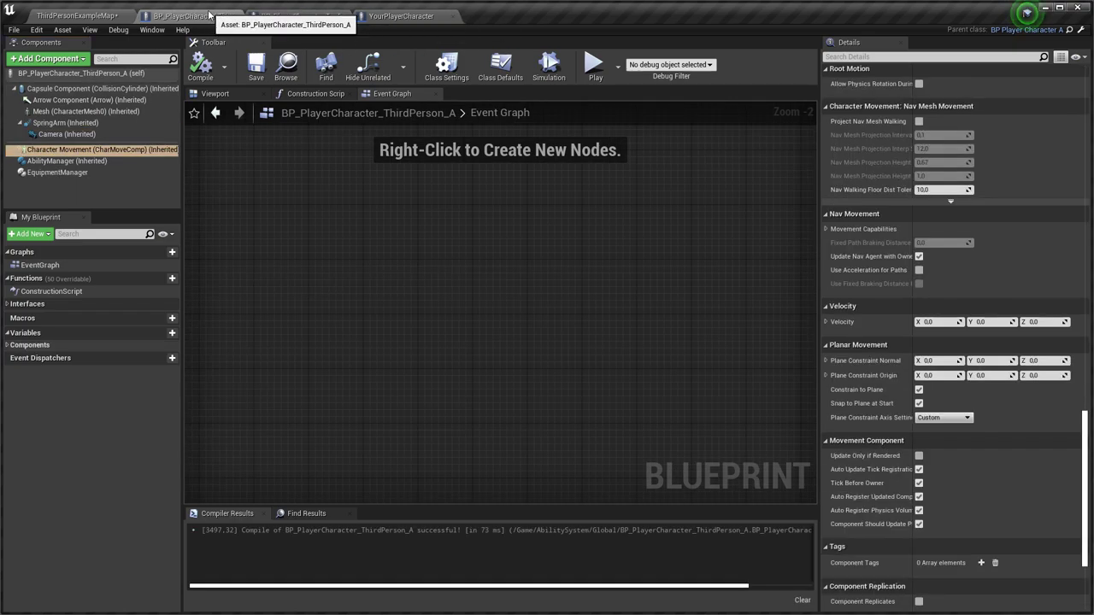
{"action": "left_click", "coordinate": [58, 172]}
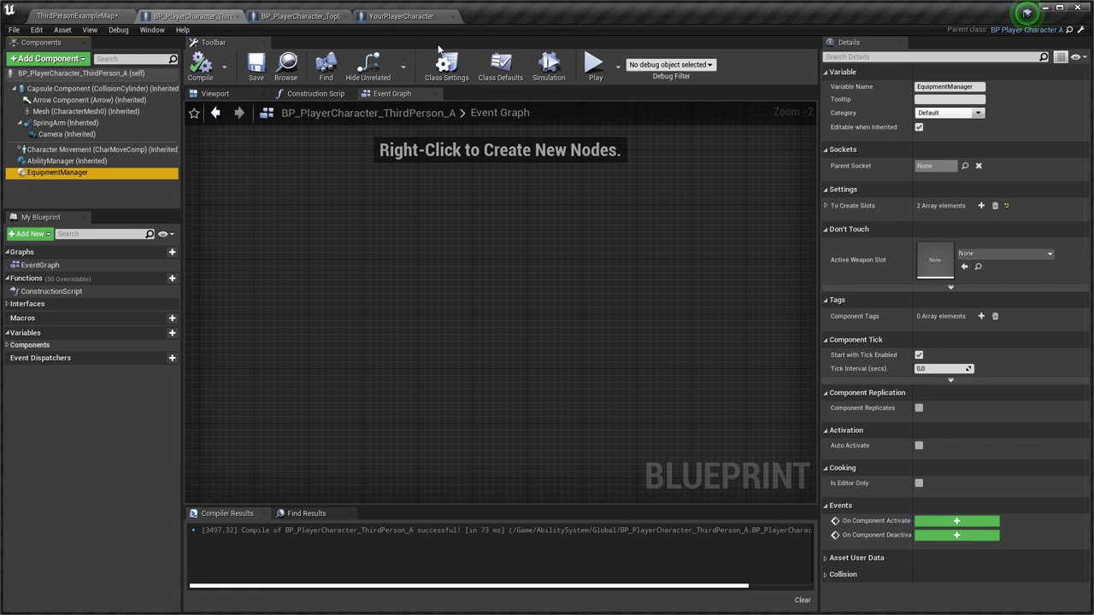
{"action": "left_click", "coordinate": [401, 16]}
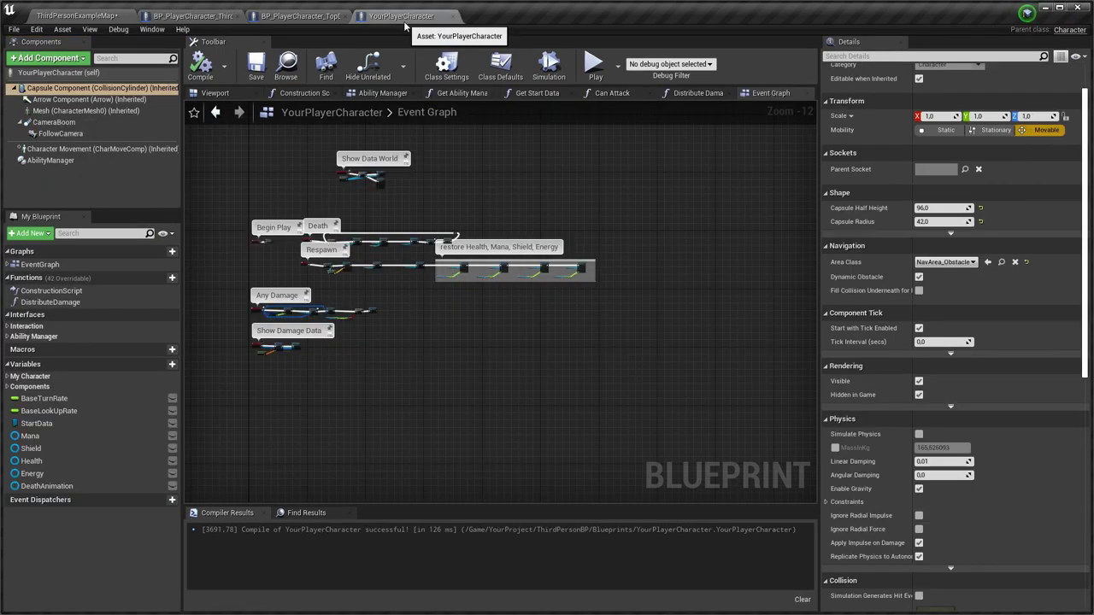
{"action": "left_click", "coordinate": [68, 75]}
{"action": "key", "text": "ctrl+v"}
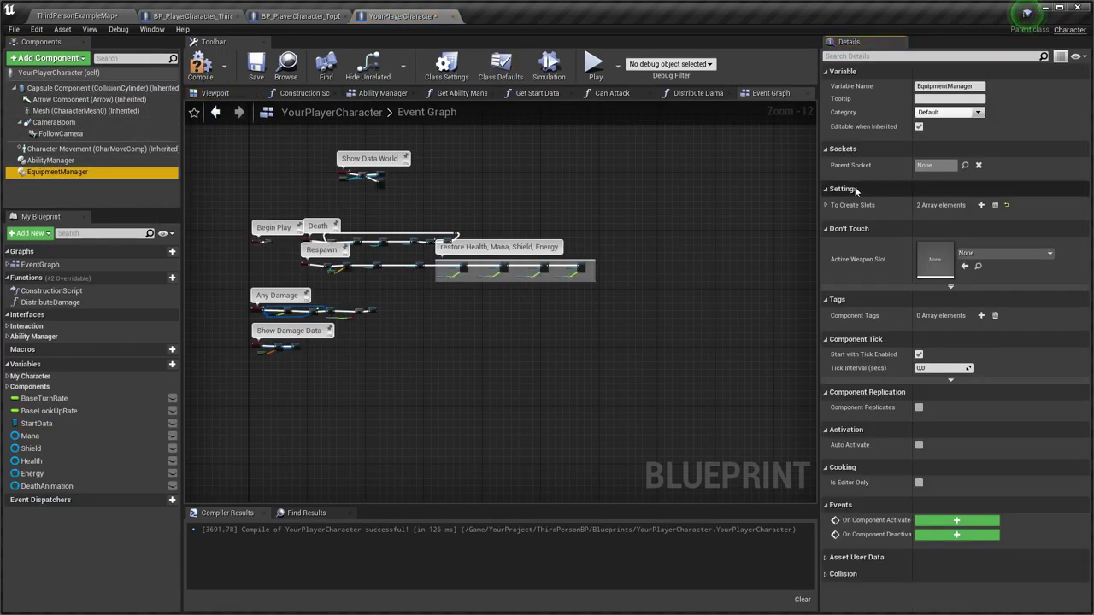
Expand the EquipmentManager's To Create Slots array and both of its slot entries to review their settings
{"action": "left_click", "coordinate": [826, 205]}
{"action": "left_click", "coordinate": [831, 233]}
{"action": "left_click", "coordinate": [831, 220]}
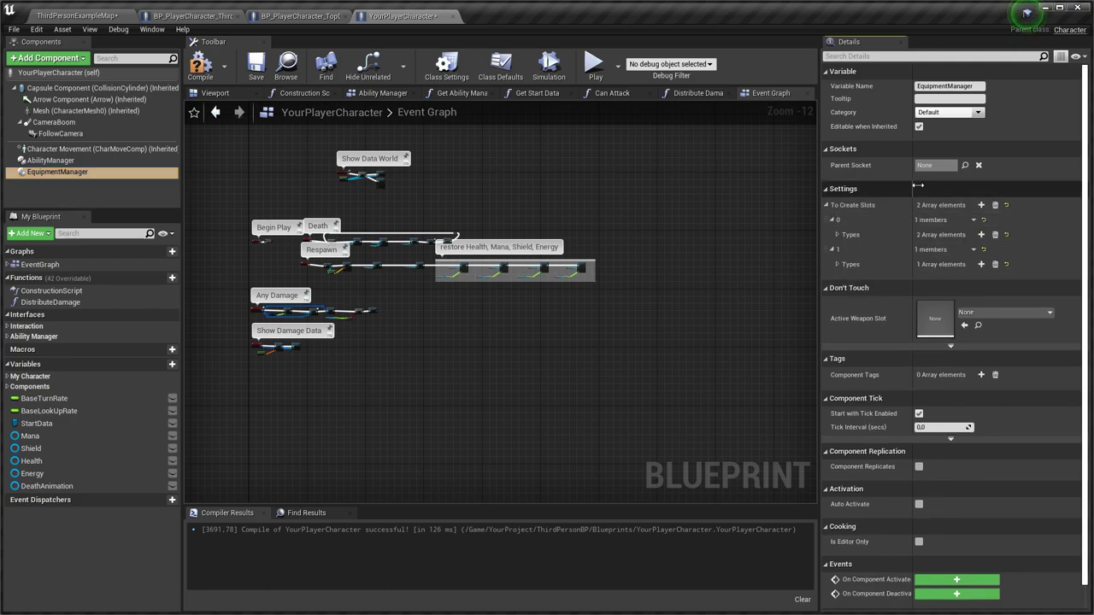
Expand the Types arrays of both slot entries in the EquipmentManager's To Create Slots setting to review them
{"action": "left_click", "coordinate": [838, 265]}
{"action": "left_click", "coordinate": [838, 235]}
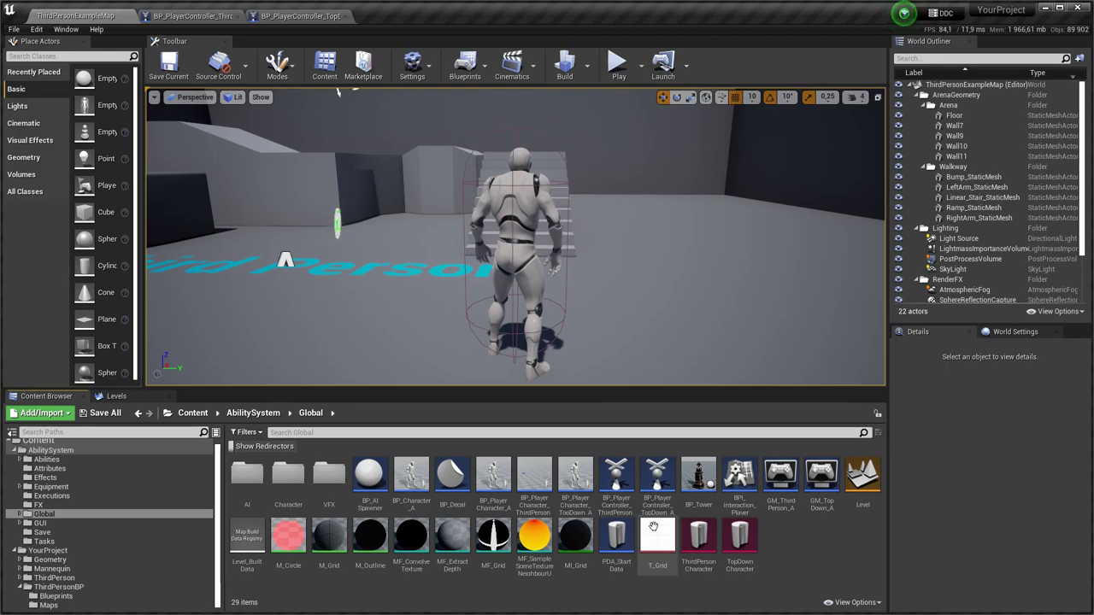
Locate the AbilitySystem player controllers and YourProject's blueprints, and examine the Get Interaction Target function in BP_PlayerController_ThirdPerson_A
{"action": "left_click", "coordinate": [616, 483]}
{"action": "left_click", "coordinate": [661, 491]}
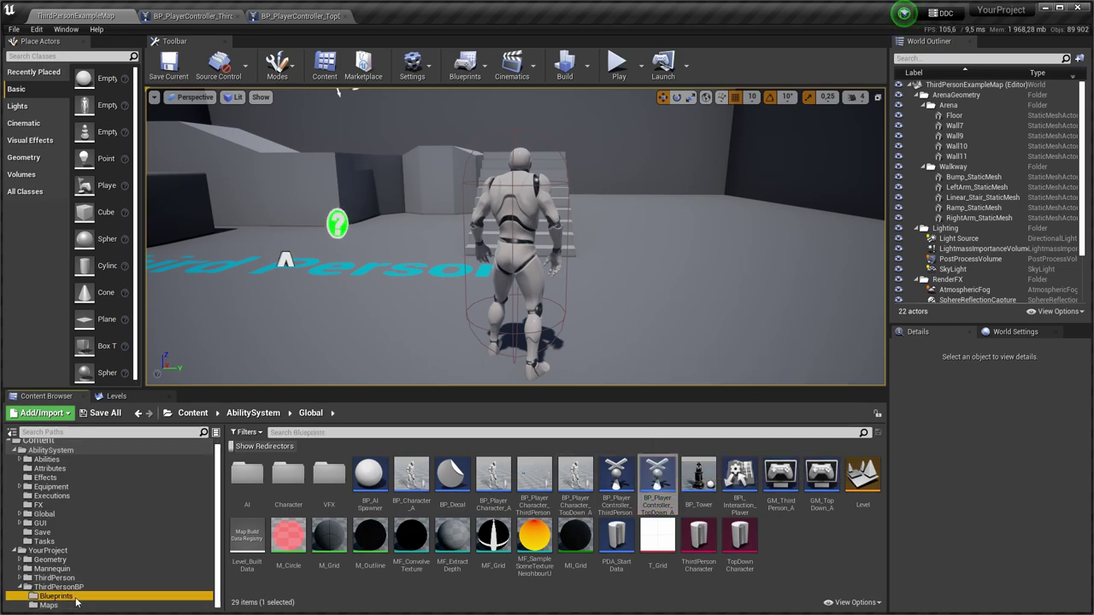
{"action": "left_click", "coordinate": [55, 596]}
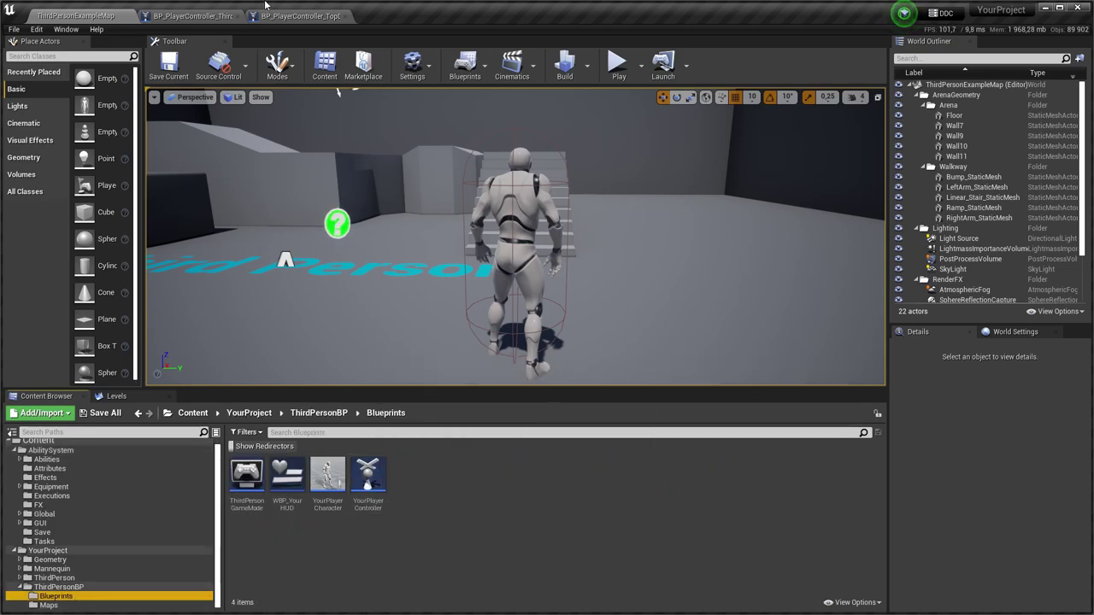
{"action": "left_click", "coordinate": [190, 15]}
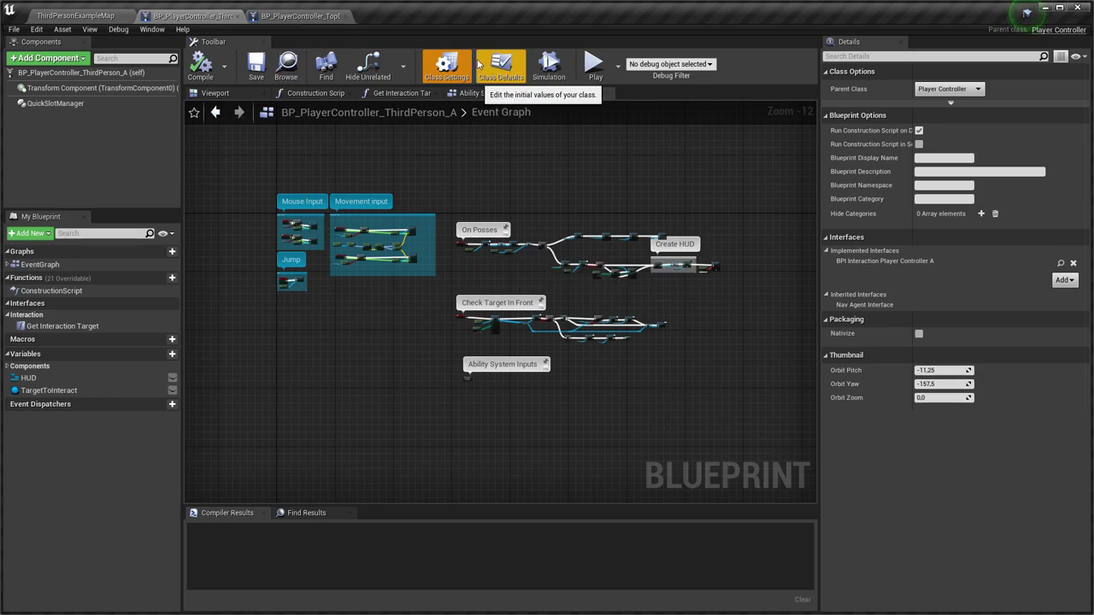
{"action": "double_click", "coordinate": [68, 326]}
{"action": "double_click", "coordinate": [77, 265]}
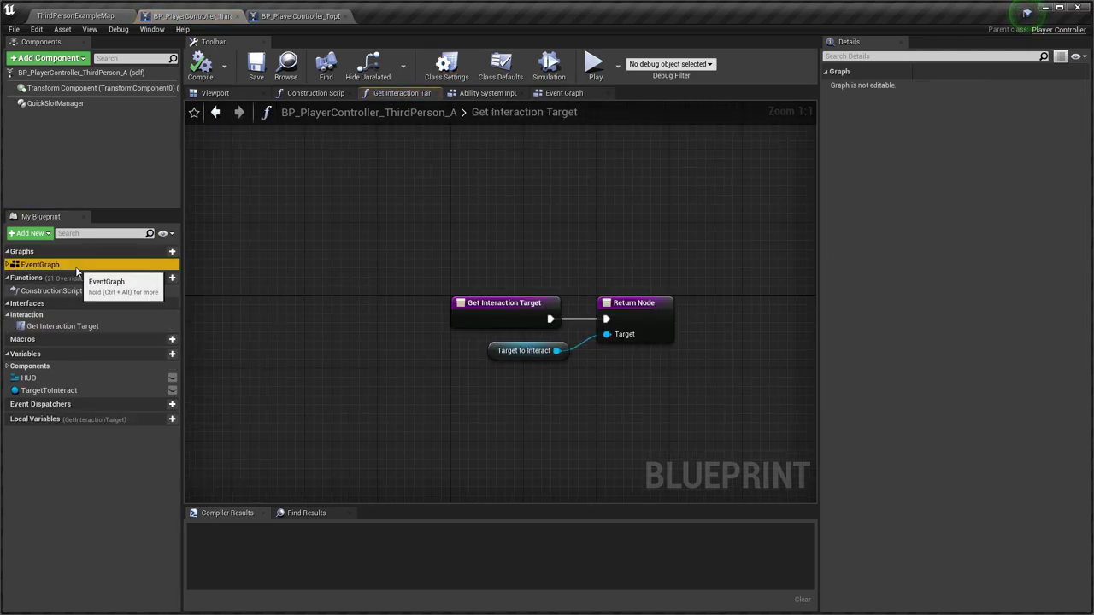
Examine the DetermineTargetUnderCursor and MoveTo functions and the event graph of BP_PlayerController_TopDown_A
{"action": "left_click", "coordinate": [295, 15]}
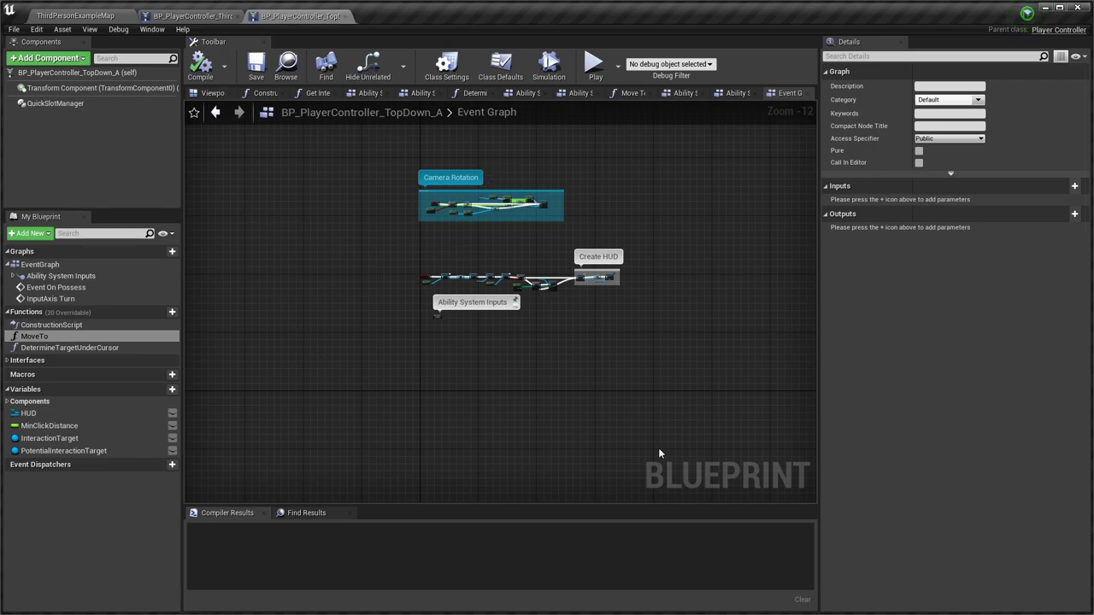
{"action": "double_click", "coordinate": [50, 347]}
{"action": "double_click", "coordinate": [35, 336]}
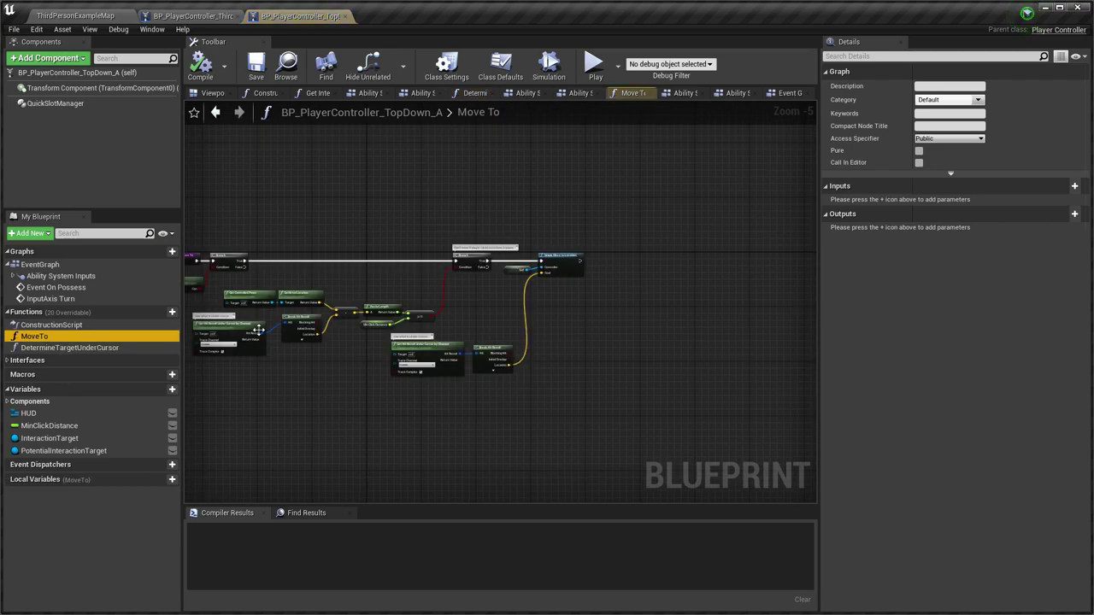
{"action": "double_click", "coordinate": [39, 264]}
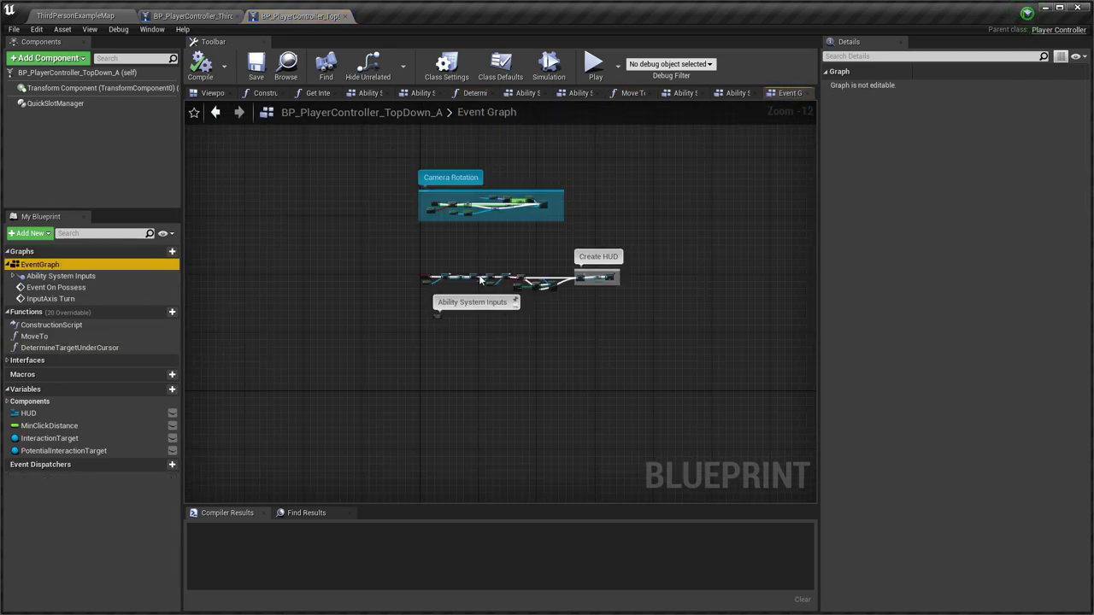
Set the Player Controller Class of YourProject's ThirdPersonGameMode to BP_PlayerController_ThirdPerson_A
{"action": "left_click", "coordinate": [93, 17]}
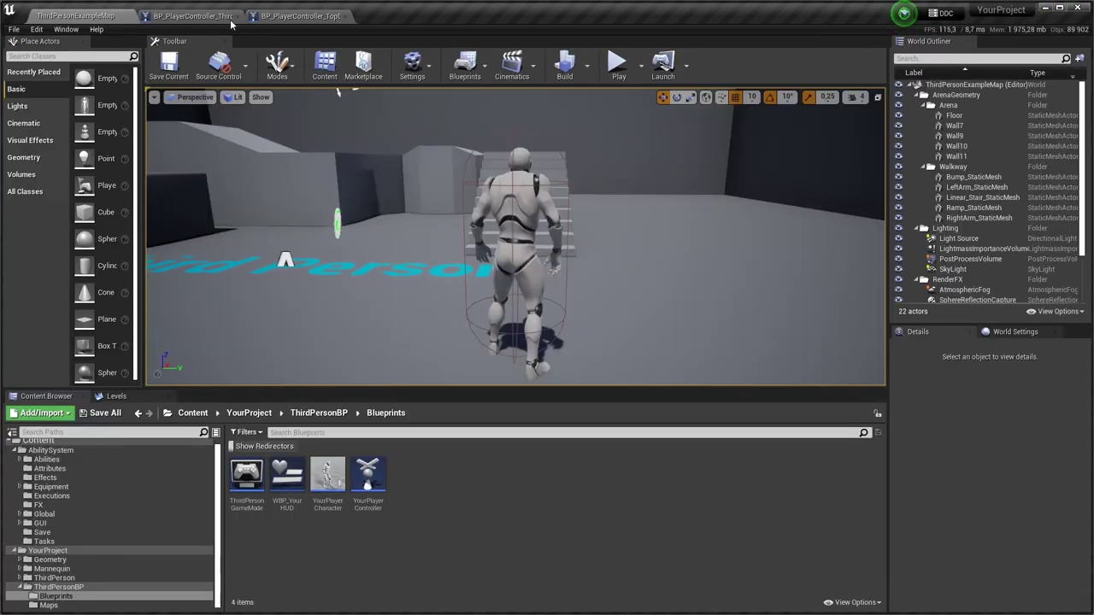
{"action": "left_click", "coordinate": [71, 513]}
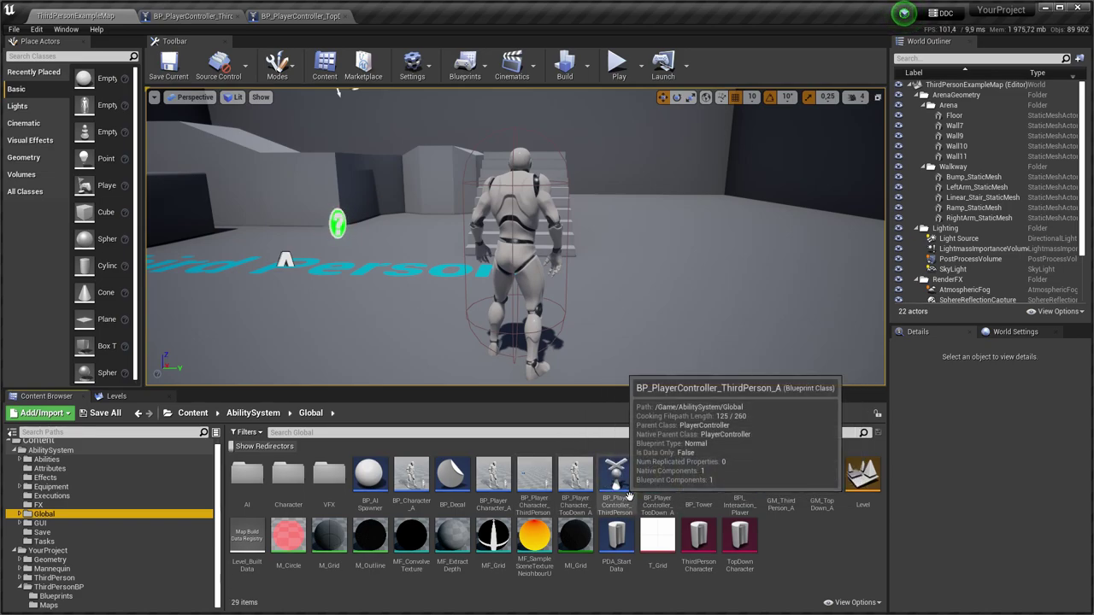
{"action": "left_click", "coordinate": [56, 595]}
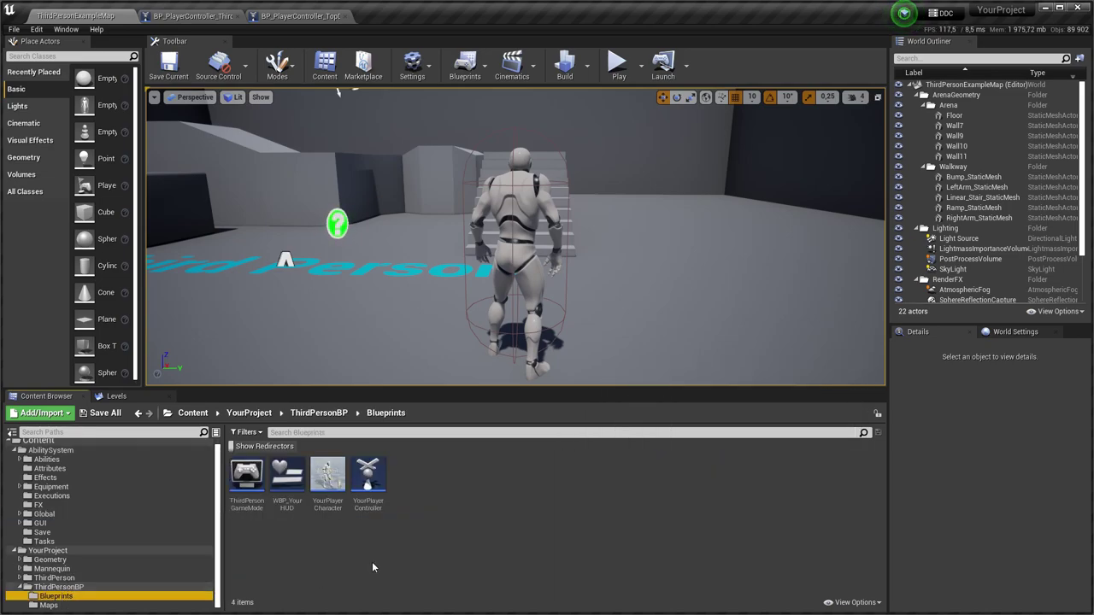
{"action": "double_click", "coordinate": [267, 484]}
{"action": "left_click", "coordinate": [432, 241]}
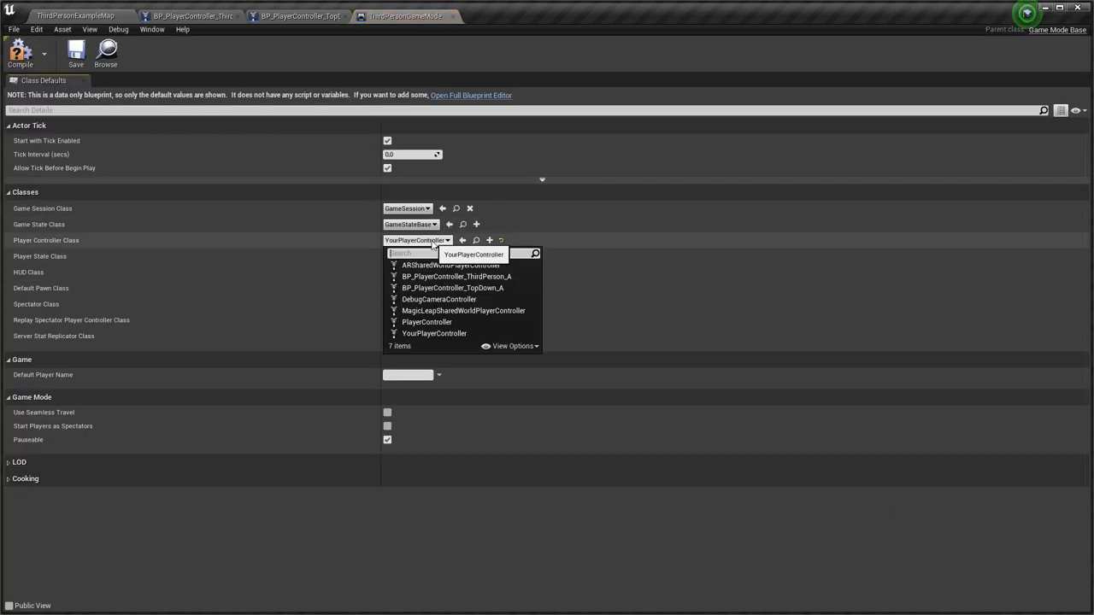
{"action": "left_click", "coordinate": [456, 276]}
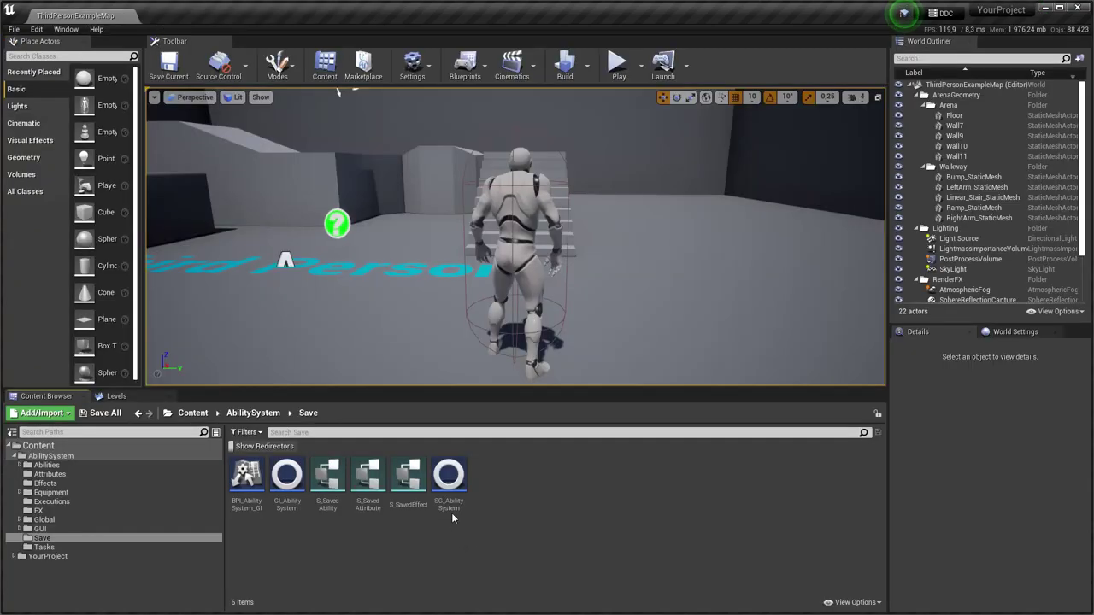
Set the Game Instance Class to GI_AbilitySystem in the project's Maps & Modes settings
{"action": "left_click", "coordinate": [448, 484]}
{"action": "left_click", "coordinate": [289, 485]}
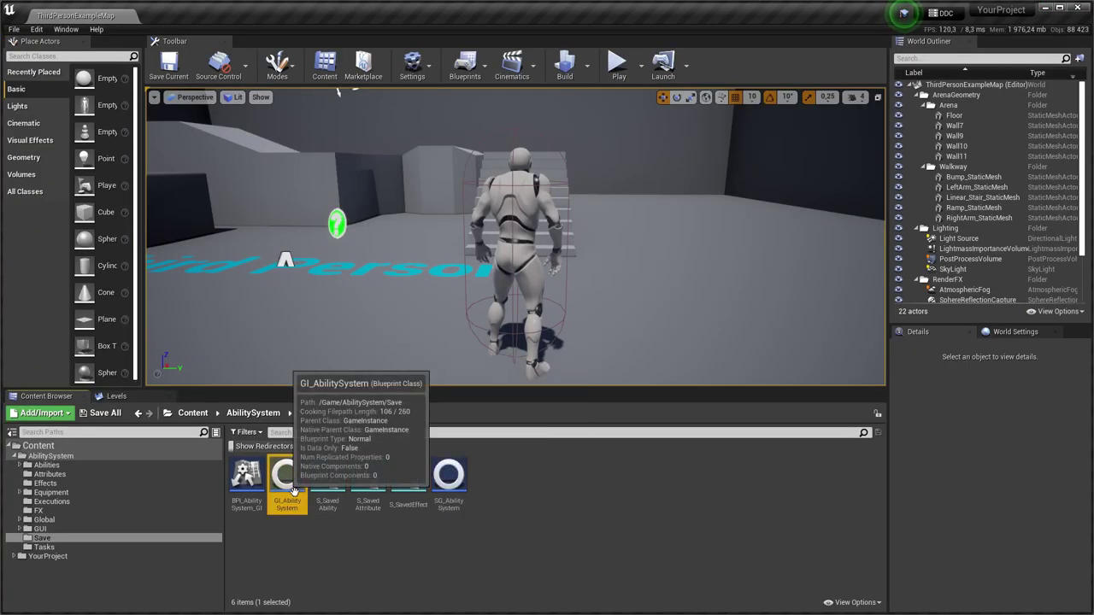
{"action": "left_click", "coordinate": [326, 530]}
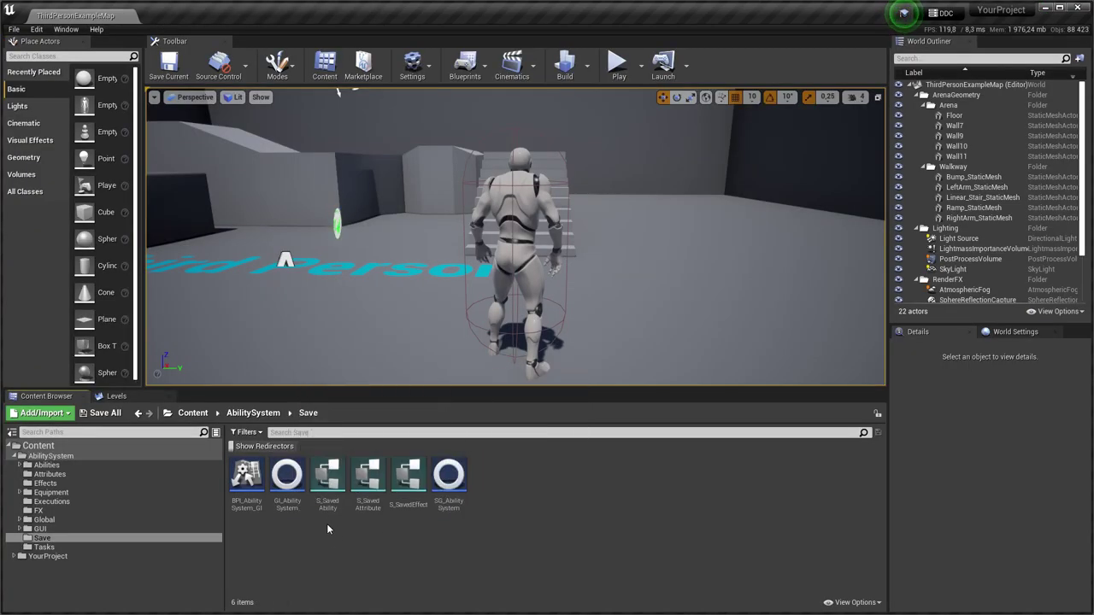
{"action": "left_click", "coordinate": [38, 29]}
{"action": "left_click", "coordinate": [70, 191]}
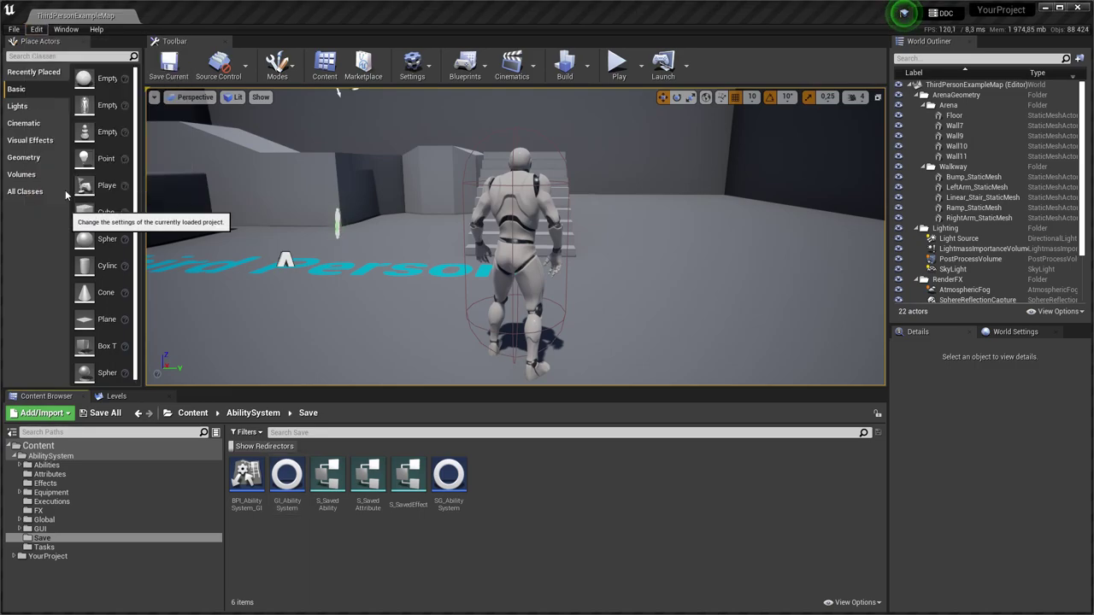
{"action": "left_click", "coordinate": [38, 122]}
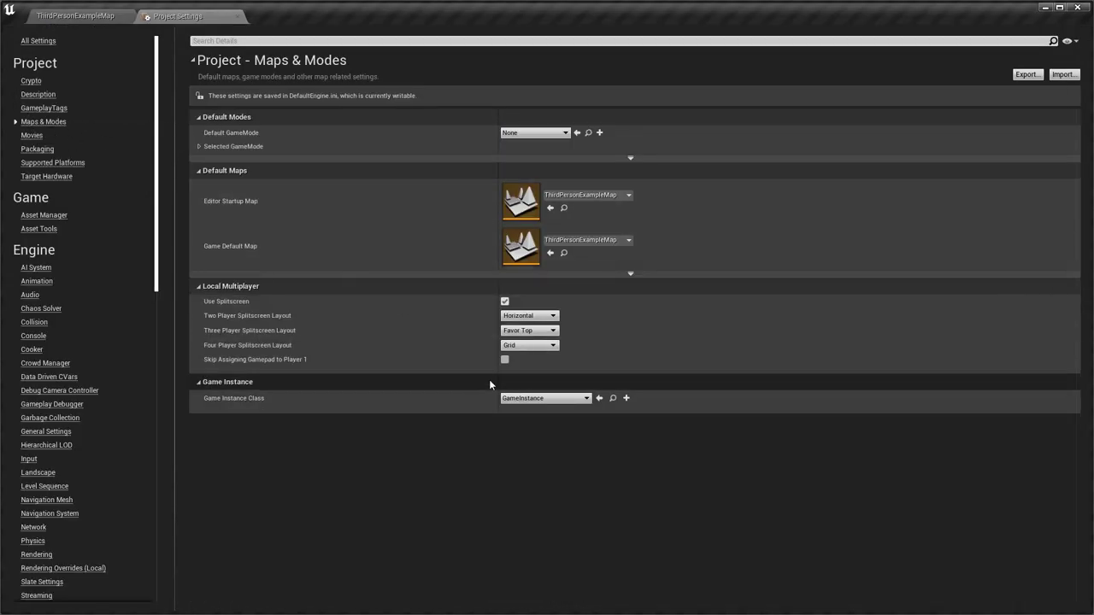
{"action": "left_click", "coordinate": [543, 398]}
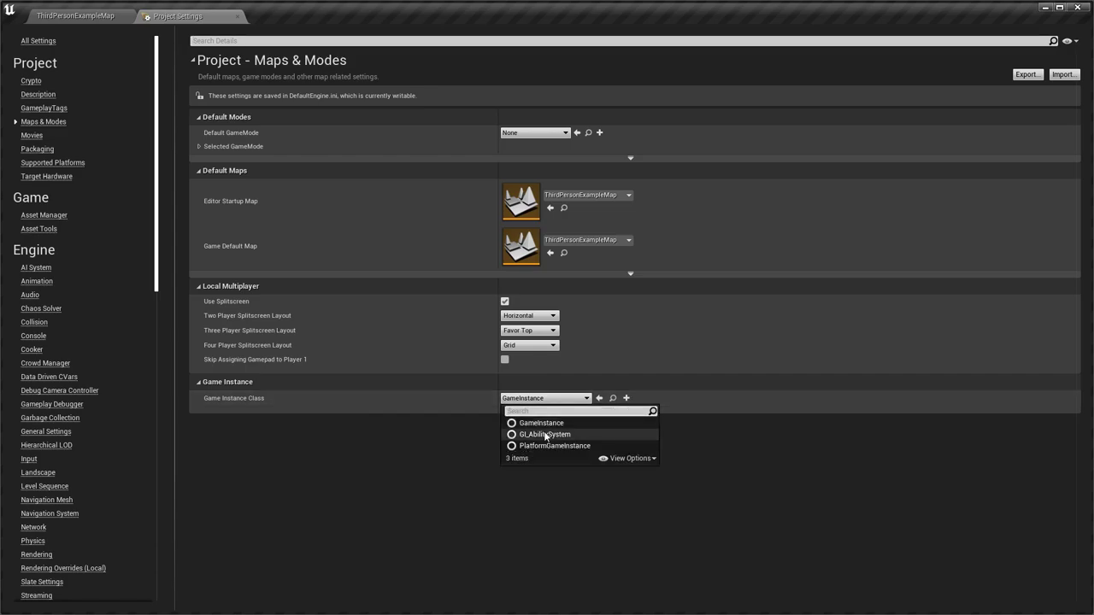
{"action": "left_click", "coordinate": [551, 430]}
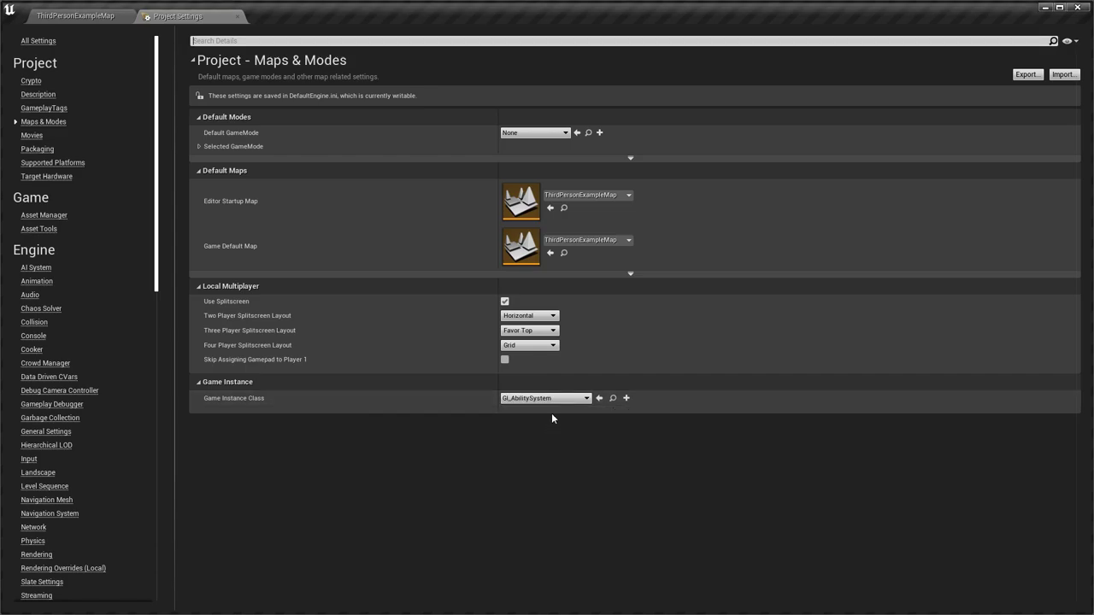
{"action": "left_click", "coordinate": [238, 16]}
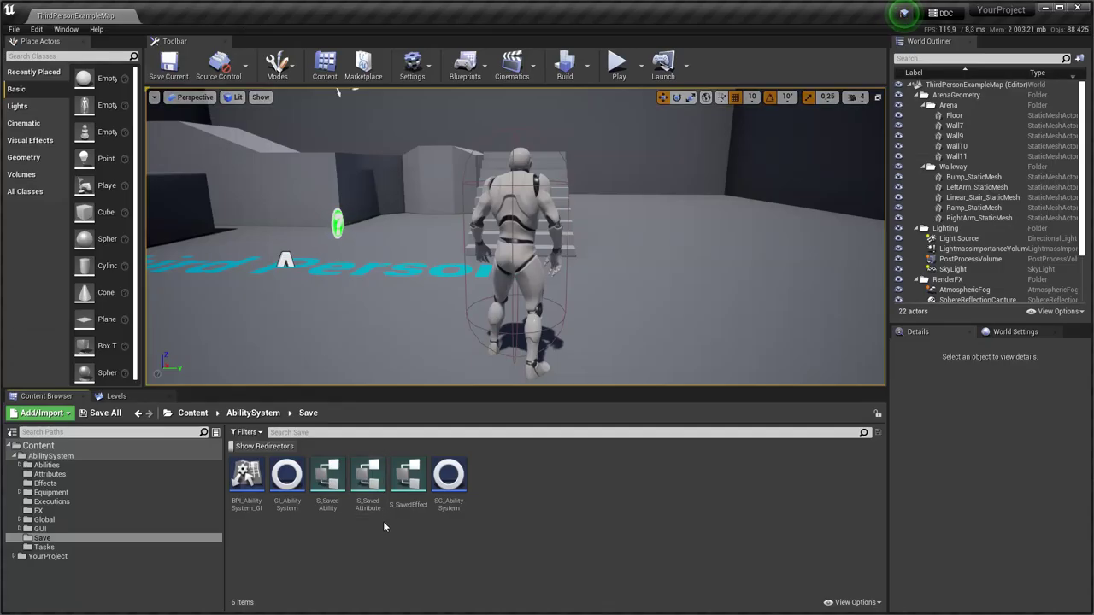
Review the SG_AbilitySystem save game blueprint and the class settings and implemented interfaces of GI_AbilitySystem
{"action": "double_click", "coordinate": [458, 490]}
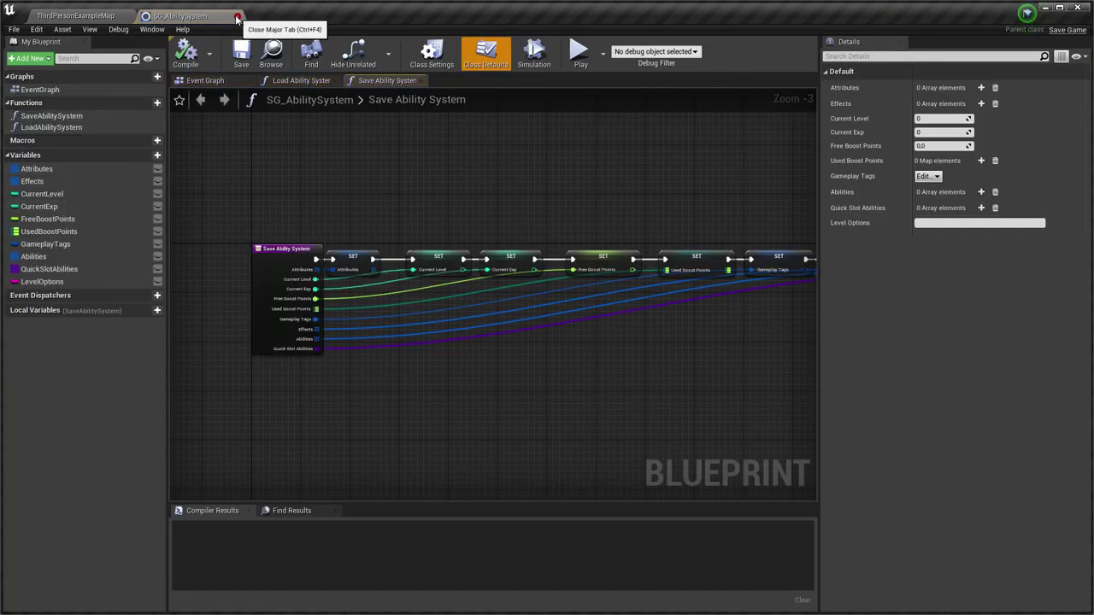
{"action": "left_click", "coordinate": [237, 16]}
{"action": "double_click", "coordinate": [285, 489]}
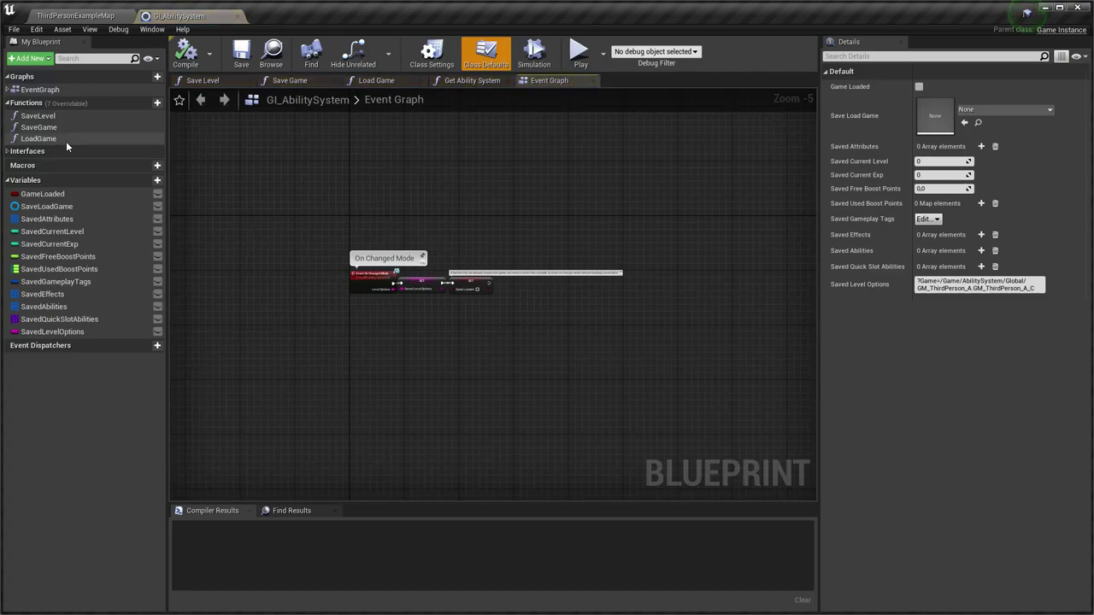
{"action": "left_click", "coordinate": [431, 54]}
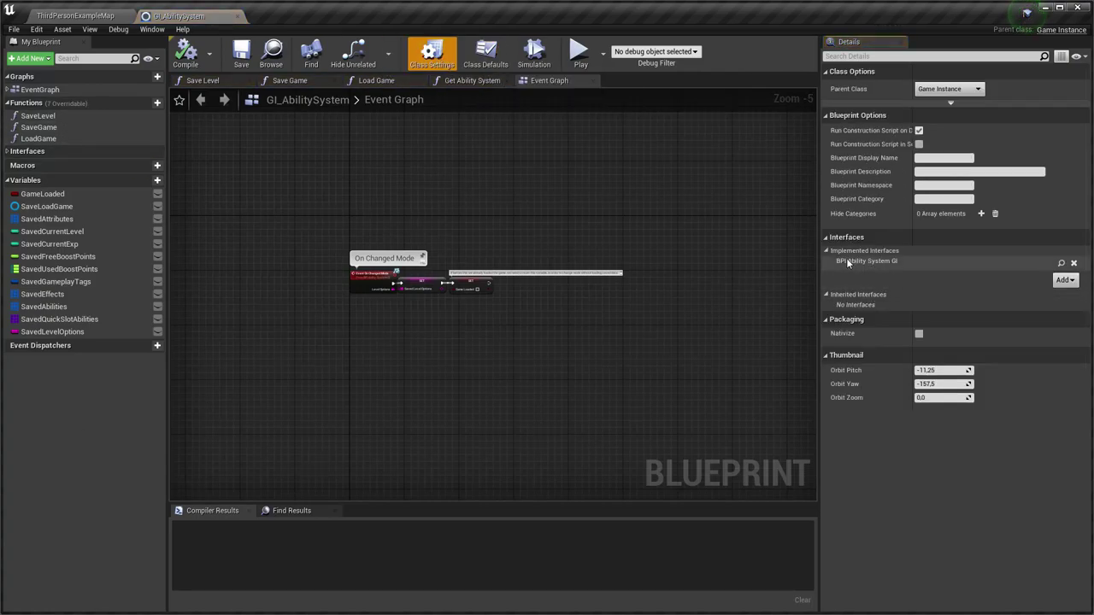
{"action": "left_click", "coordinate": [7, 151]}
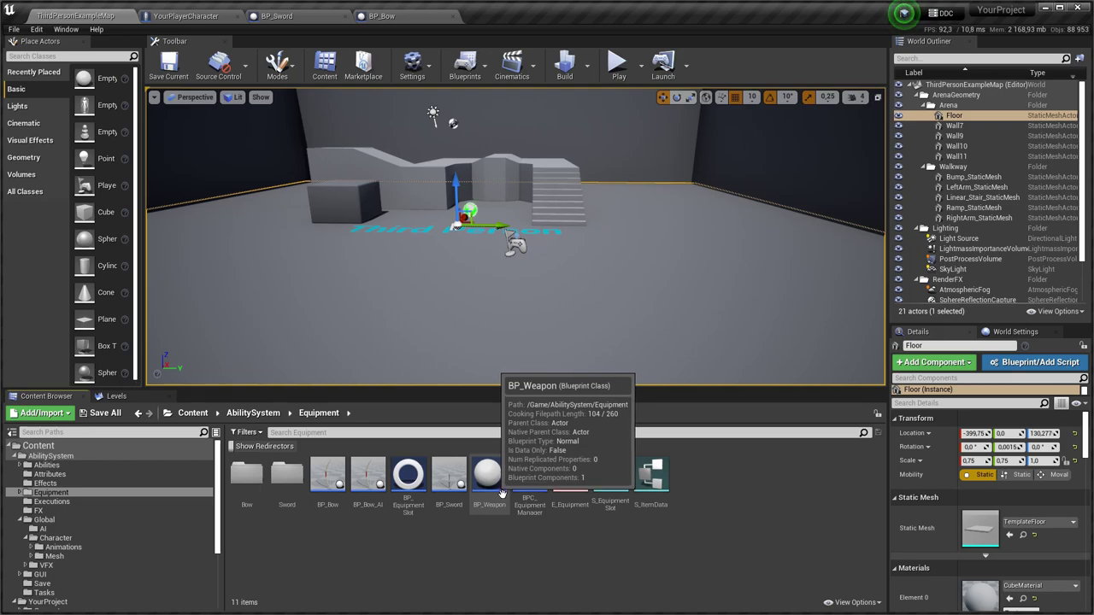
Examine the Change Anim Instance nodes in the event graphs of BP_Sword and BP_Bow
{"action": "left_click", "coordinate": [276, 15]}
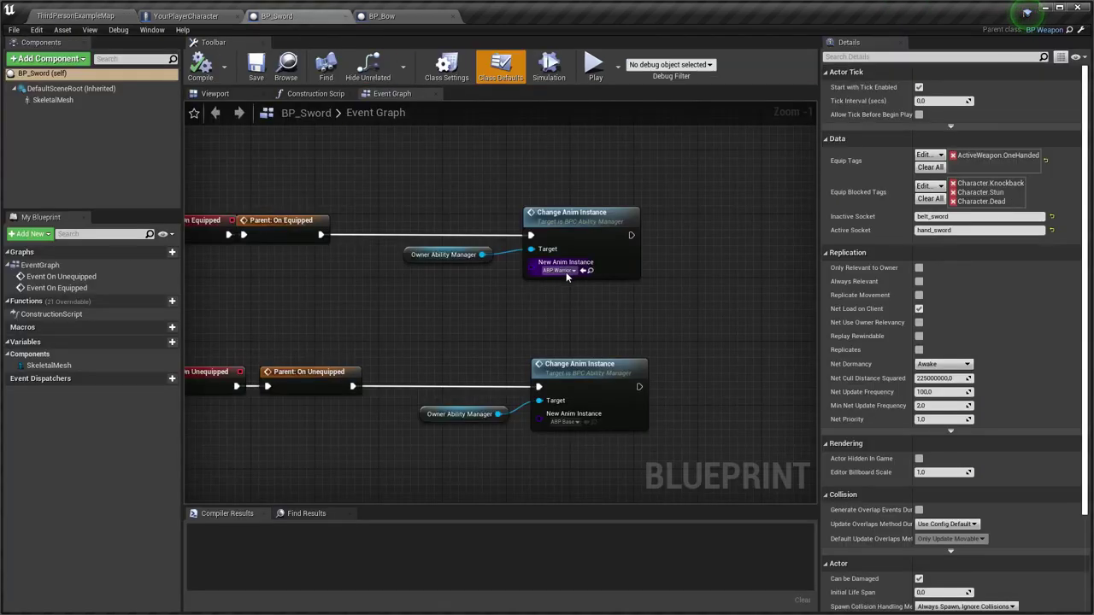
{"action": "right_click_drag", "start_coordinate": [345, 297], "coordinate": [407, 293]}
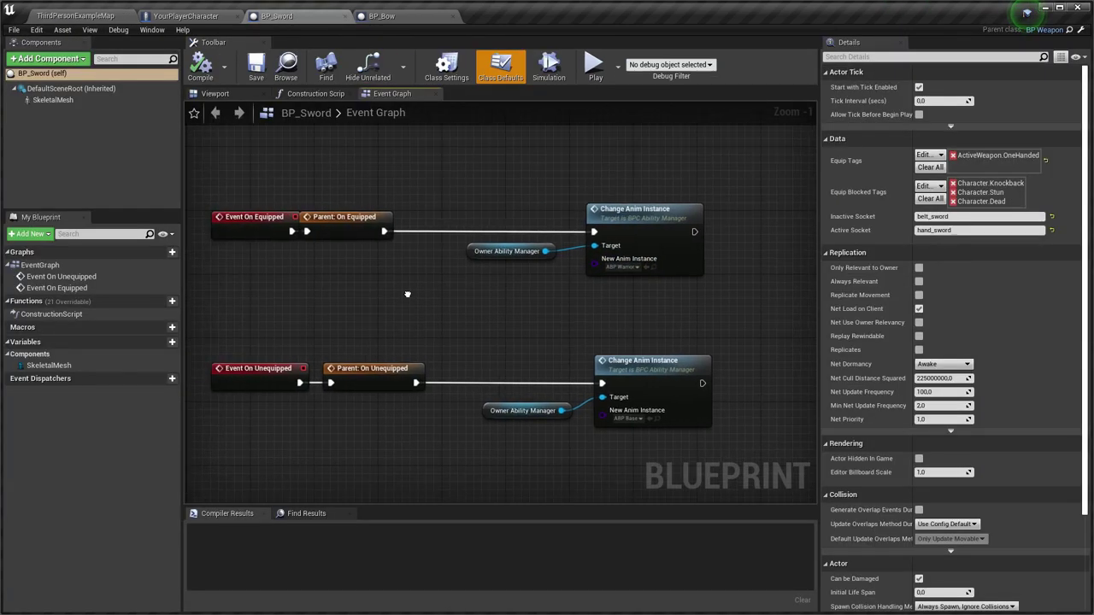
{"action": "left_click", "coordinate": [393, 15]}
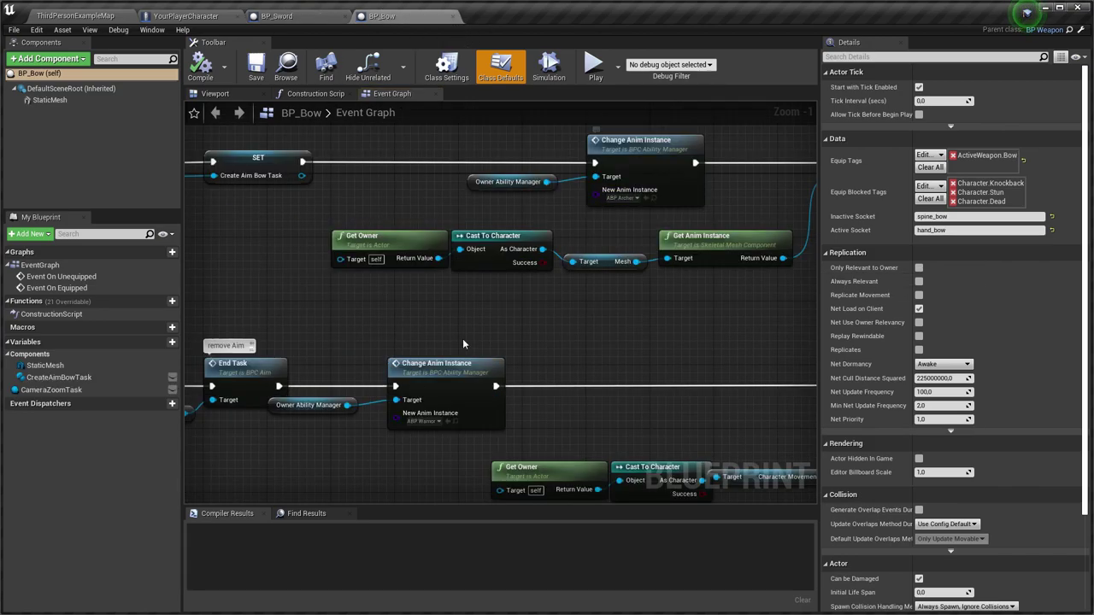
Assign the AbilitySystem SK_Mannequin skeletal mesh to YourPlayerCharacter's Mesh component and set its Anim Class to ABP_Base
{"action": "left_click", "coordinate": [206, 16]}
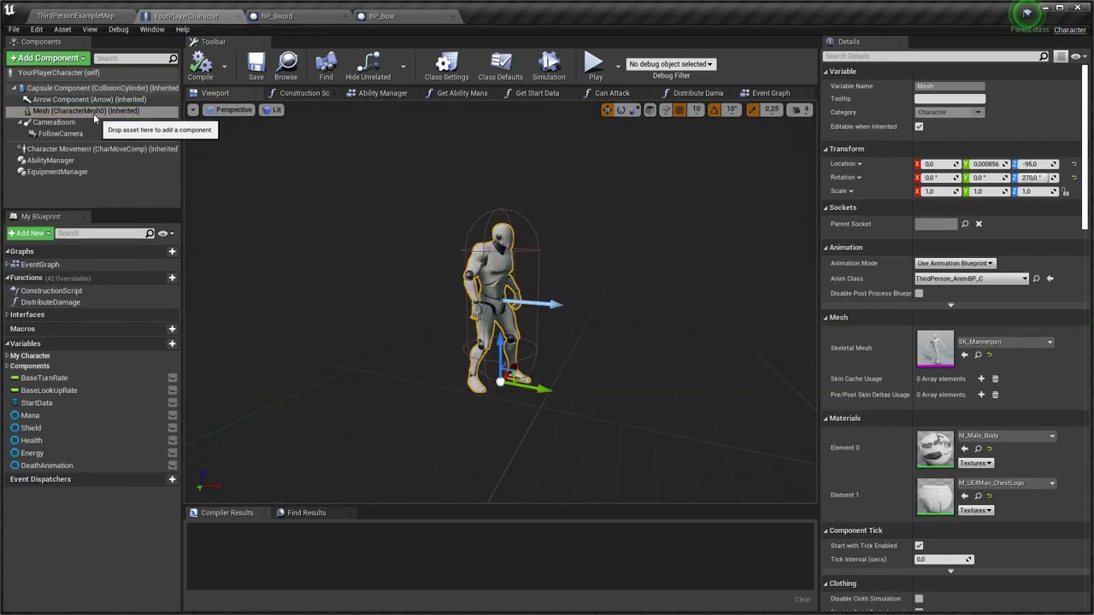
{"action": "left_click", "coordinate": [1004, 342]}
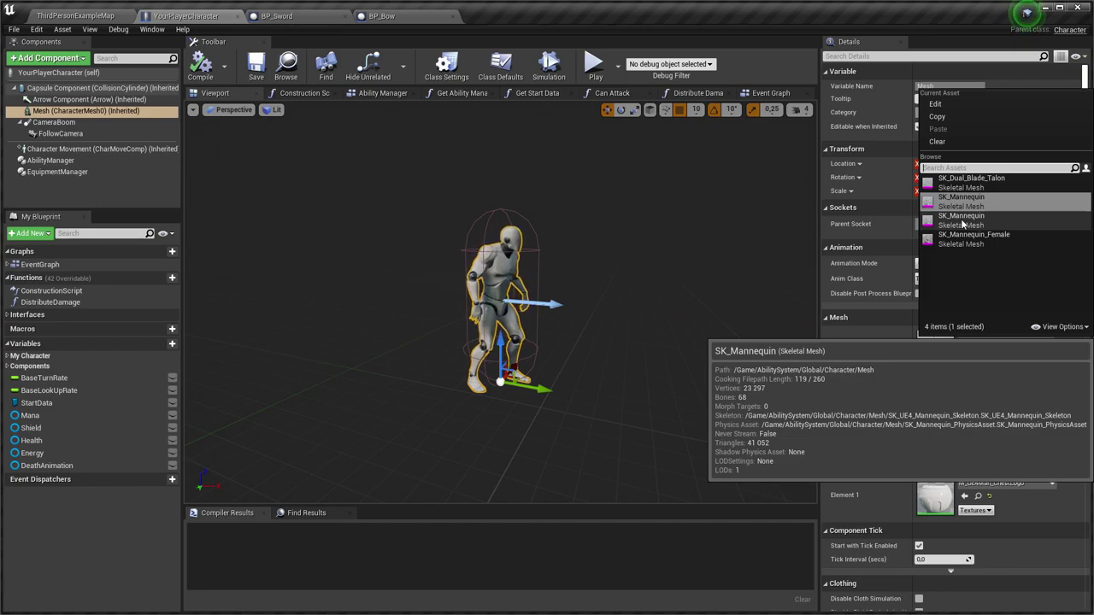
{"action": "left_click", "coordinate": [961, 220]}
{"action": "left_click", "coordinate": [948, 280]}
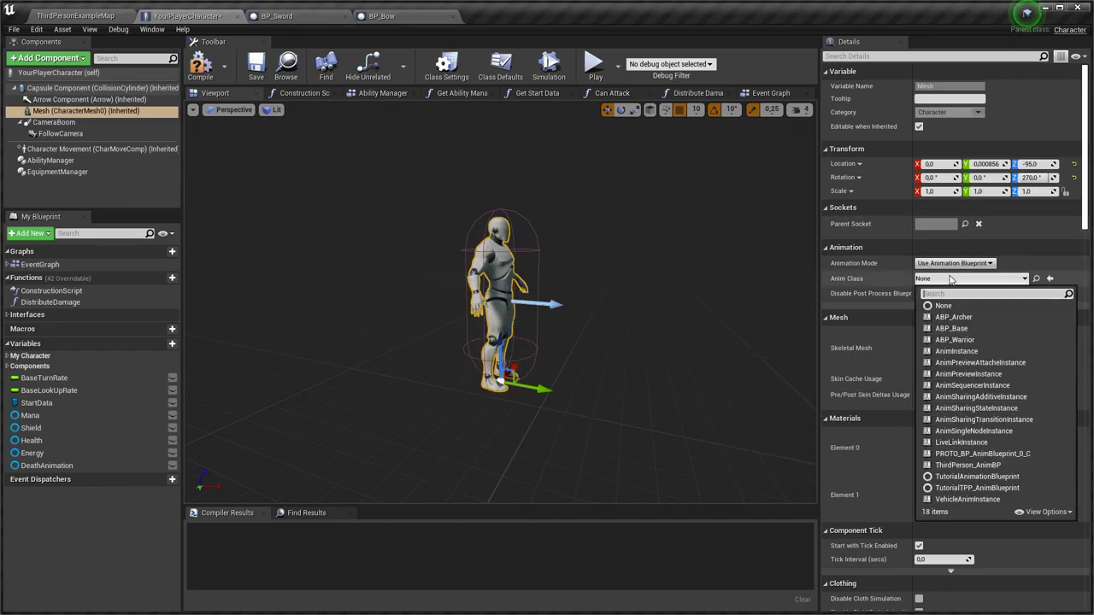
{"action": "left_click", "coordinate": [951, 328]}
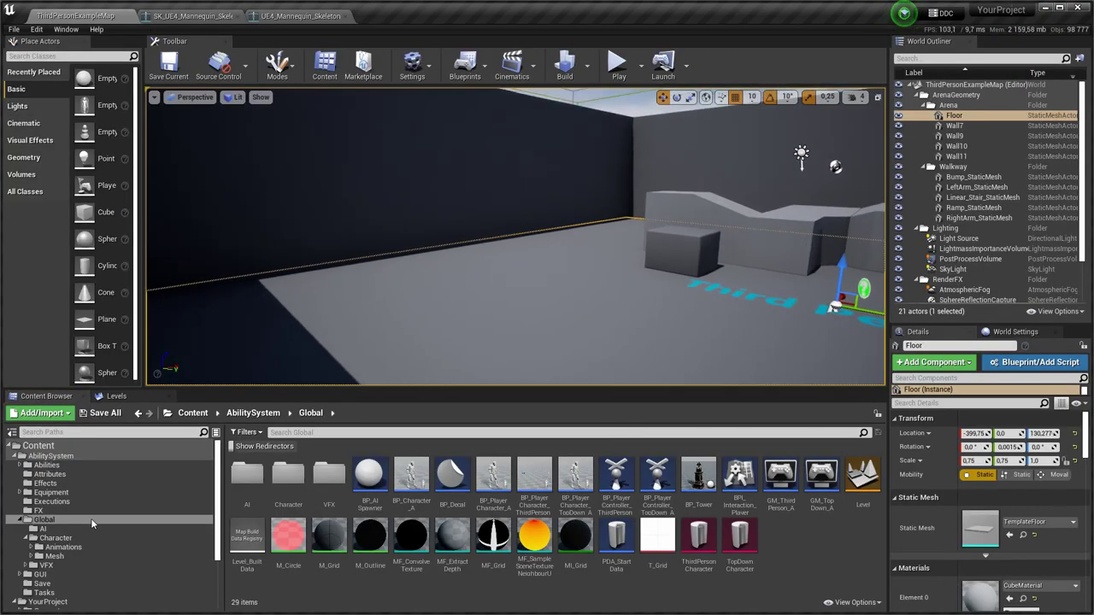
Open SK_UE4_Mannequin_Skeleton from the AbilitySystem character Mesh folder and inspect its hand_bow socket
{"action": "left_click", "coordinate": [83, 557]}
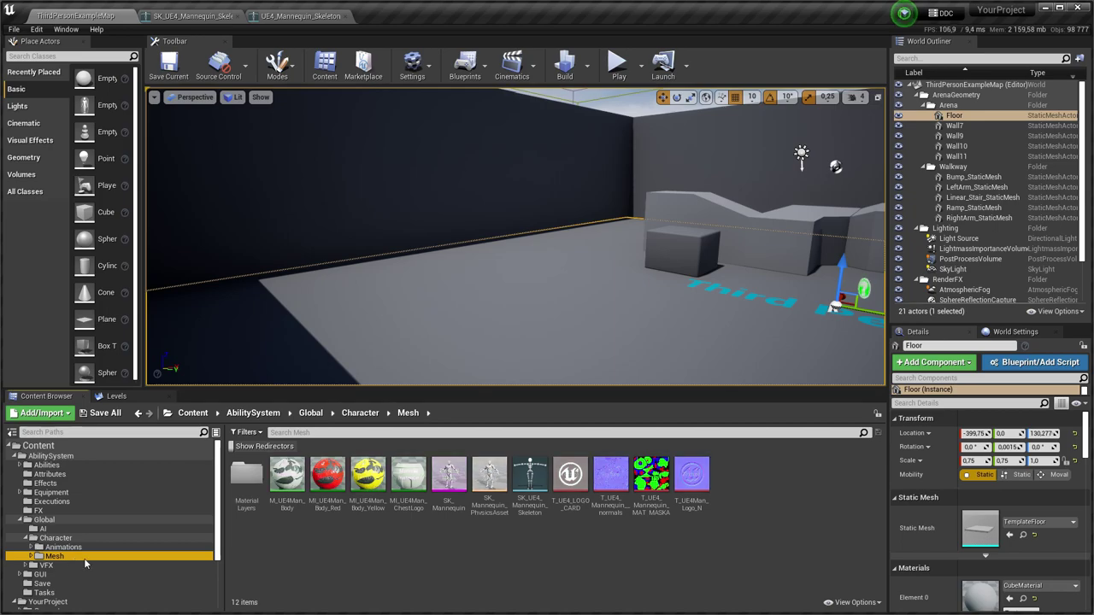
{"action": "double_click", "coordinate": [529, 478]}
{"action": "left_click", "coordinate": [125, 284]}
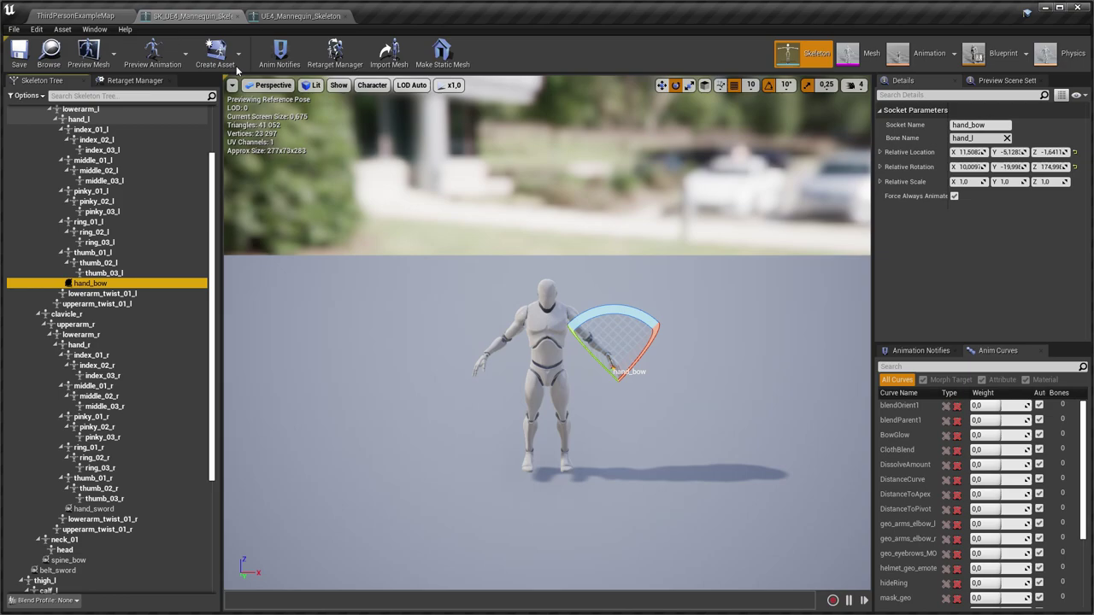
Open UE4_Mannequin_Skeleton from YourProject's Mannequin character Mesh folder to view its skeleton tree
{"action": "left_click", "coordinate": [85, 16]}
{"action": "scroll", "coordinate": [116, 469], "scroll_direction": "down", "scroll_amount": 4}
{"action": "left_click", "coordinate": [77, 577]}
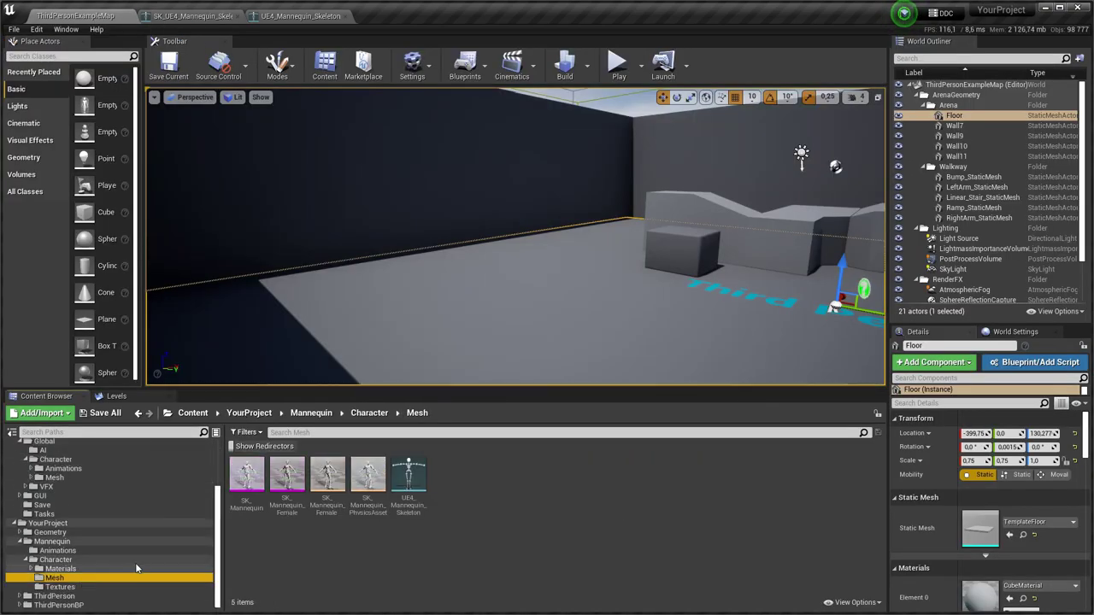
{"action": "double_click", "coordinate": [410, 510]}
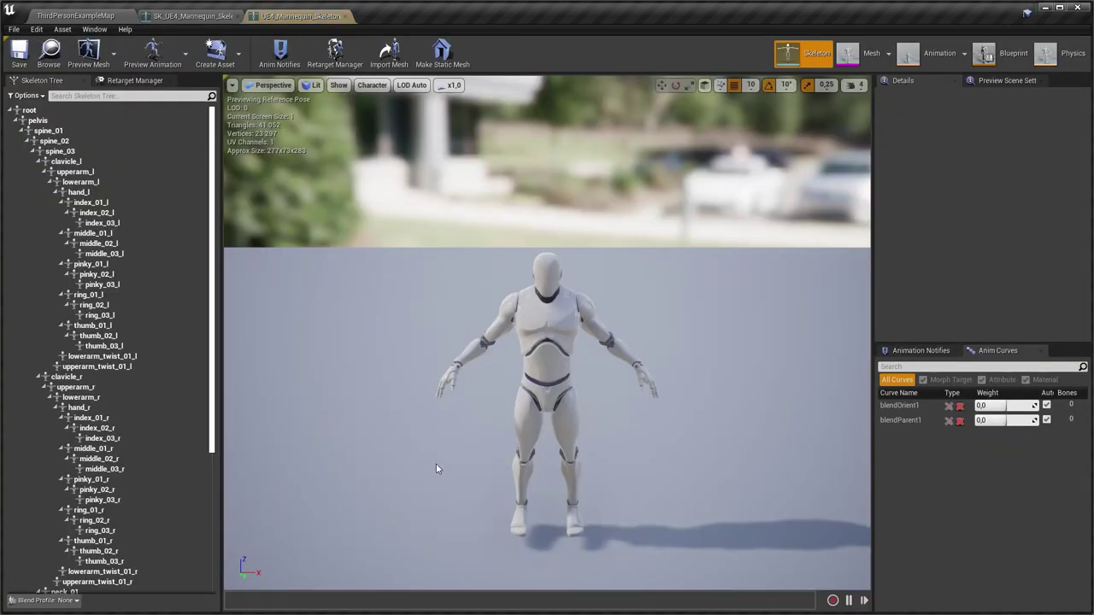
Copy the hand_bow socket from SK_UE4_Mannequin_Skeleton onto the hand_l bone of UE4_Mannequin_Skeleton and select the copy to show its parameters
{"action": "left_click", "coordinate": [189, 14]}
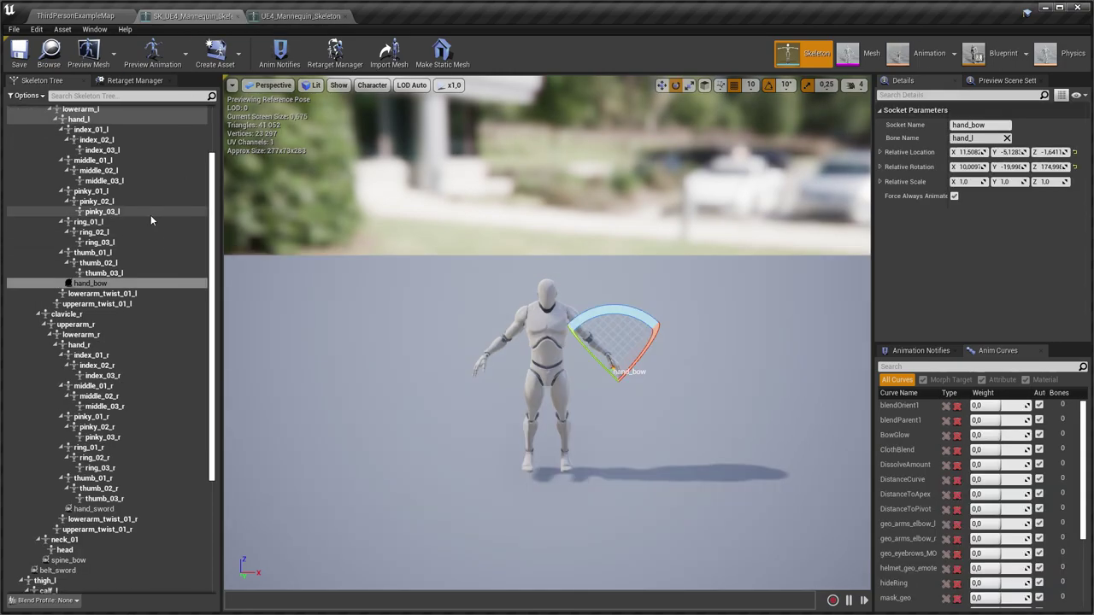
{"action": "left_click", "coordinate": [147, 221]}
{"action": "scroll", "coordinate": [135, 198], "scroll_direction": "up", "scroll_amount": 3}
{"action": "left_click", "coordinate": [106, 340]}
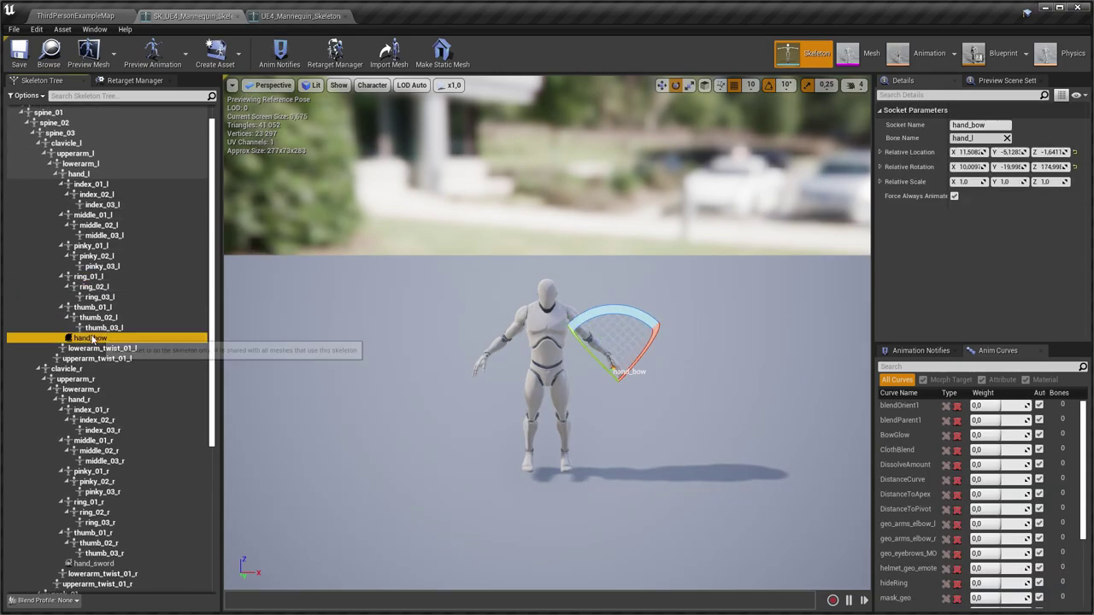
{"action": "left_click", "coordinate": [315, 17]}
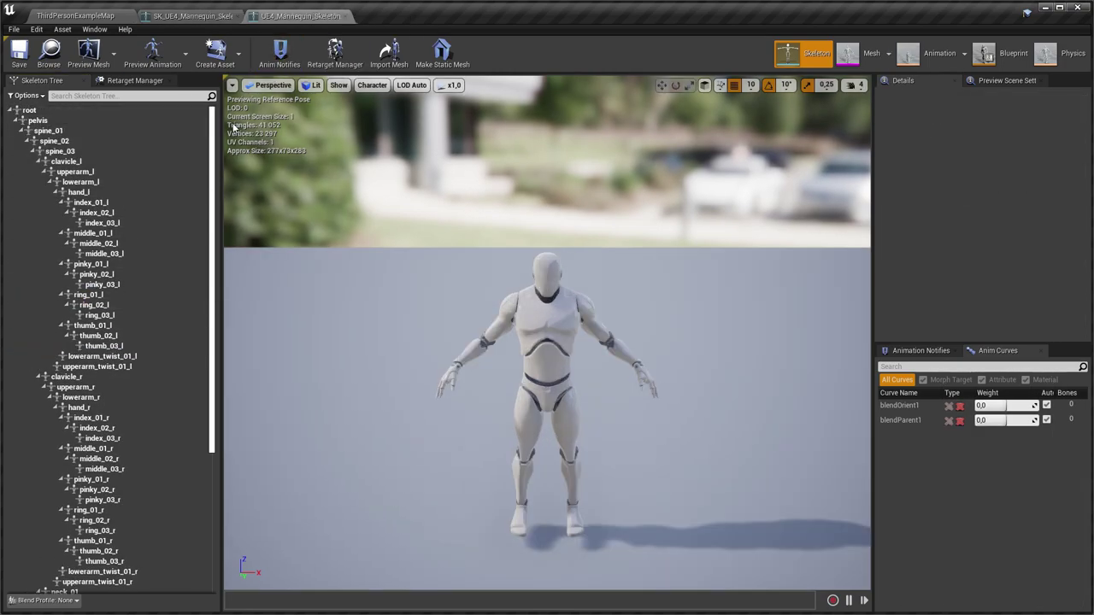
{"action": "left_click", "coordinate": [189, 16]}
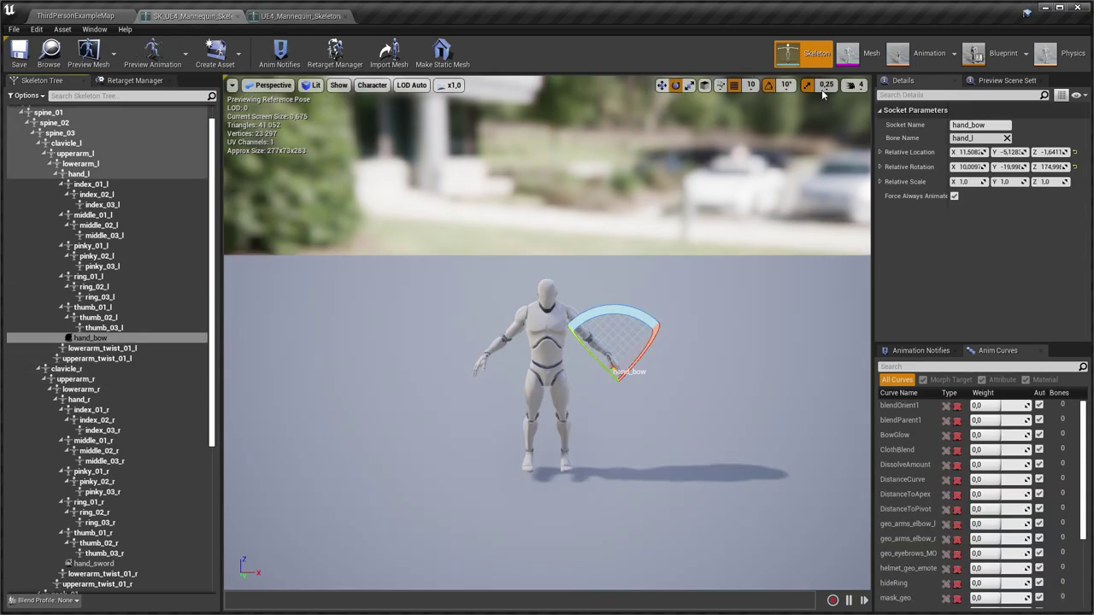
{"action": "left_click", "coordinate": [983, 126]}
{"action": "key", "text": "Return"}
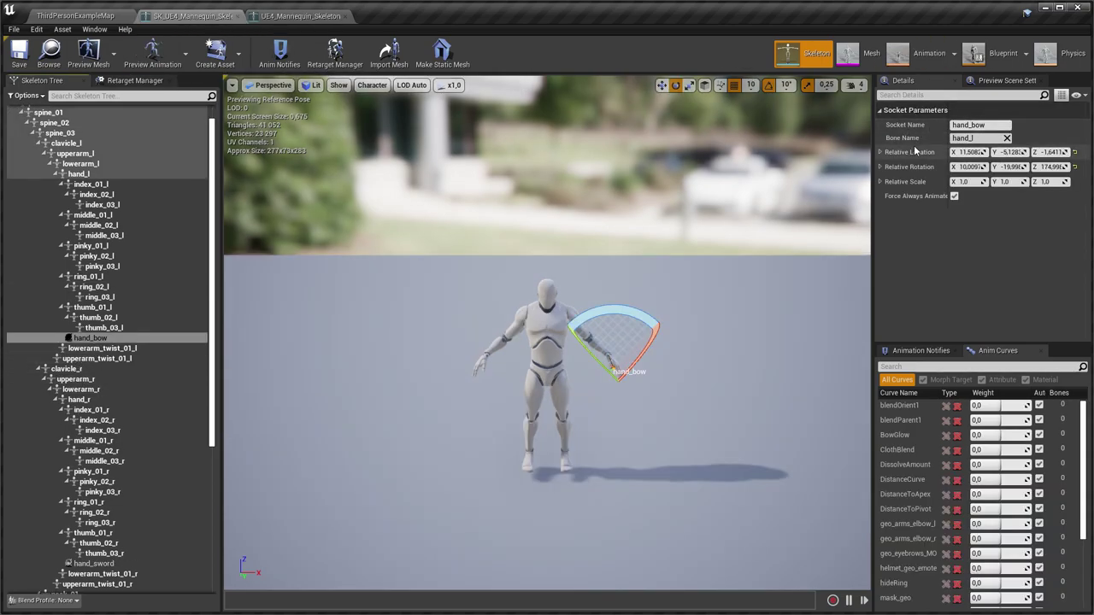
{"action": "left_click", "coordinate": [284, 17]}
{"action": "left_click", "coordinate": [78, 192]}
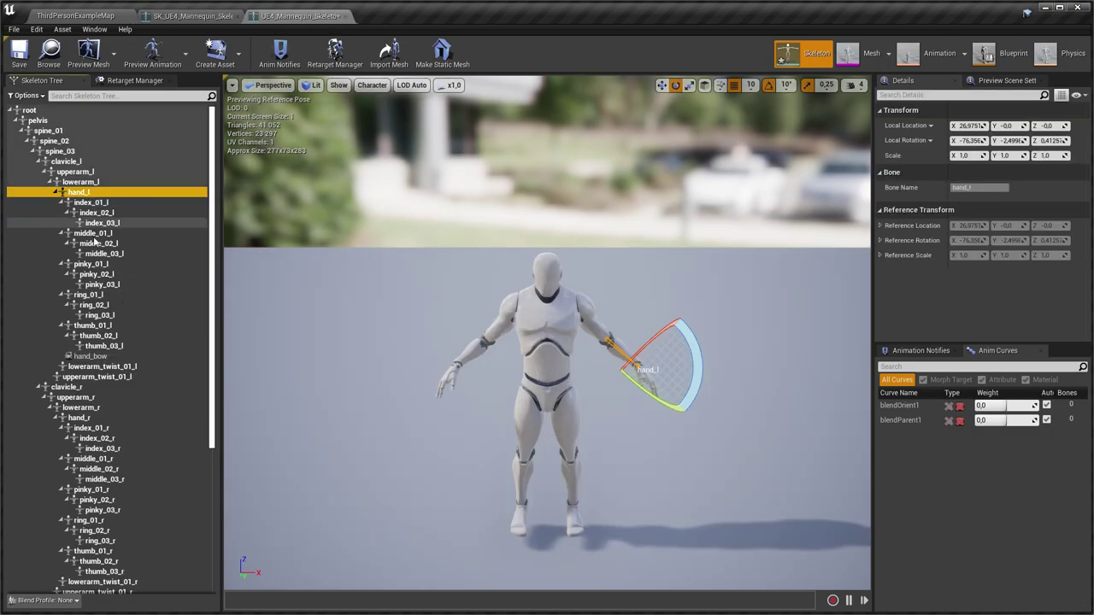
{"action": "left_click", "coordinate": [90, 355]}
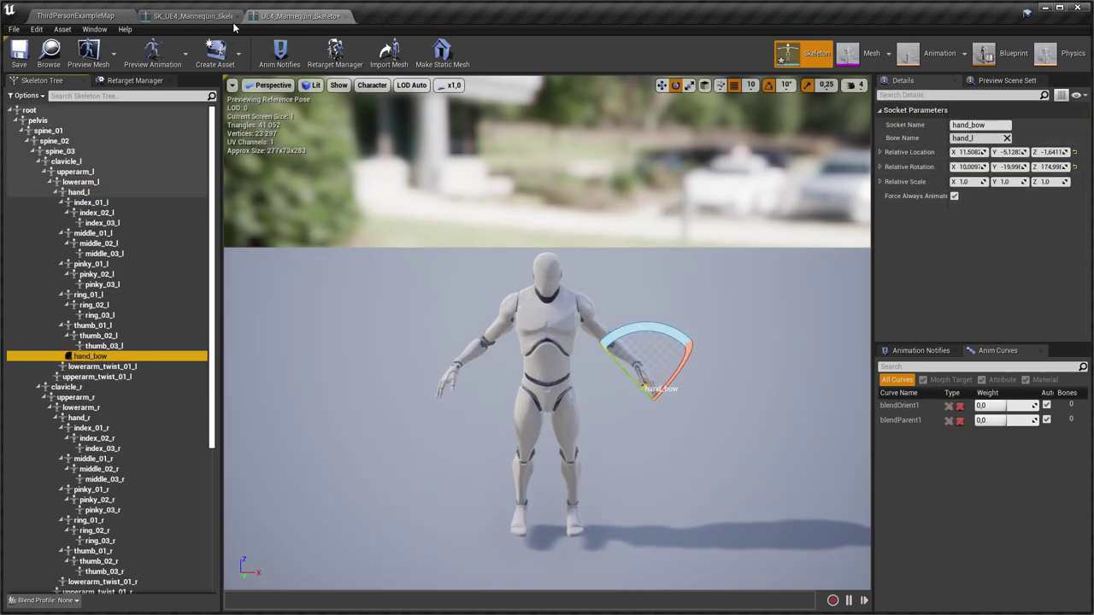
Copy the hand_sword socket from SK_UE4_Mannequin_Skeleton onto the hand_r bone of UE4_Mannequin_Skeleton
{"action": "left_click", "coordinate": [192, 16]}
{"action": "left_click", "coordinate": [100, 564]}
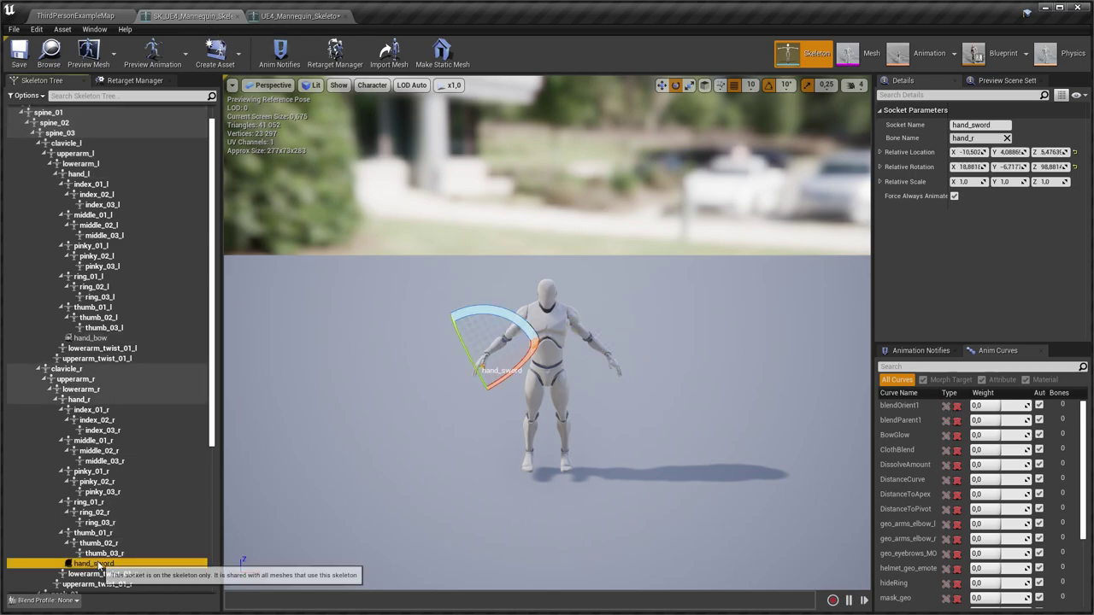
{"action": "left_click", "coordinate": [294, 16]}
{"action": "scroll", "coordinate": [153, 319], "scroll_direction": "down", "scroll_amount": 3}
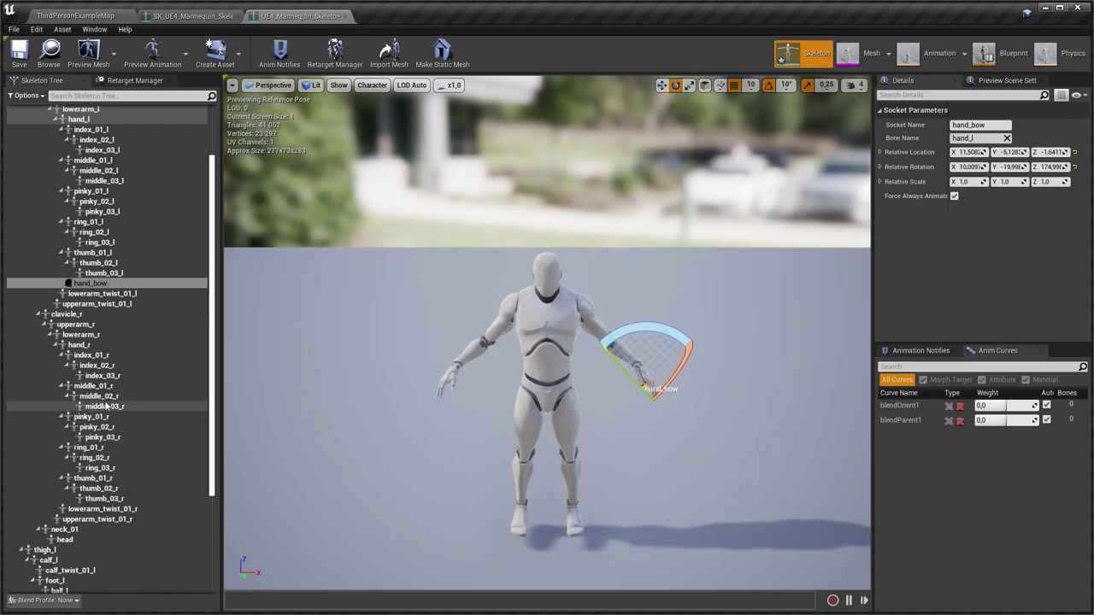
{"action": "left_click", "coordinate": [79, 345]}
{"action": "key", "text": "ctrl+v"}
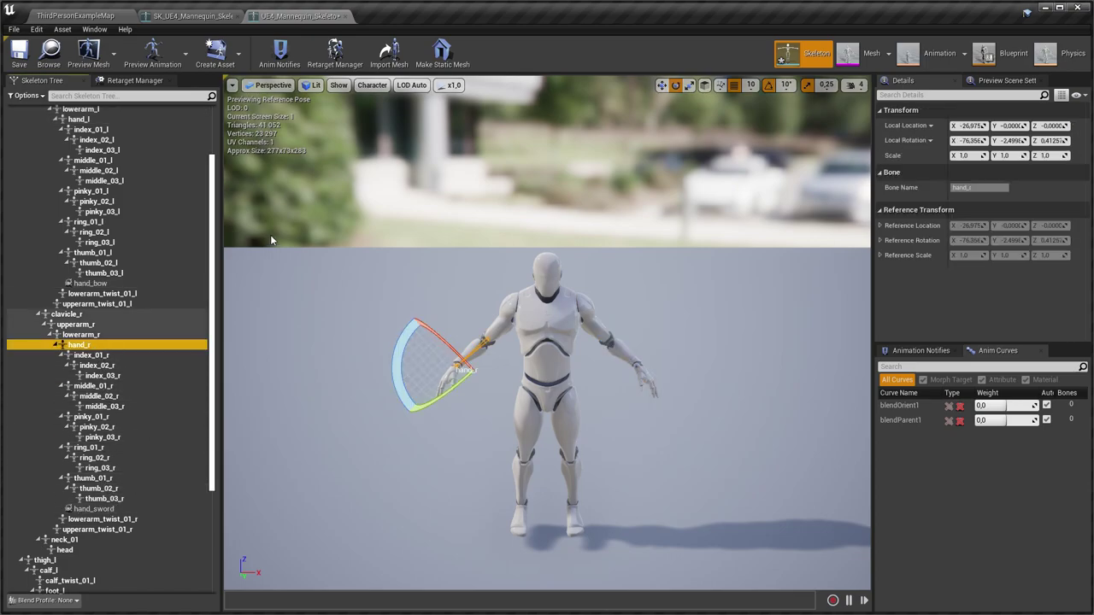
Save the skeleton and copy the spine_bow socket from SK_UE4_Mannequin_Skeleton onto the spine_03 bone of UE4_Mannequin_Skeleton
{"action": "left_click", "coordinate": [33, 63]}
{"action": "left_click", "coordinate": [203, 17]}
{"action": "scroll", "coordinate": [102, 411], "scroll_direction": "down", "scroll_amount": 3}
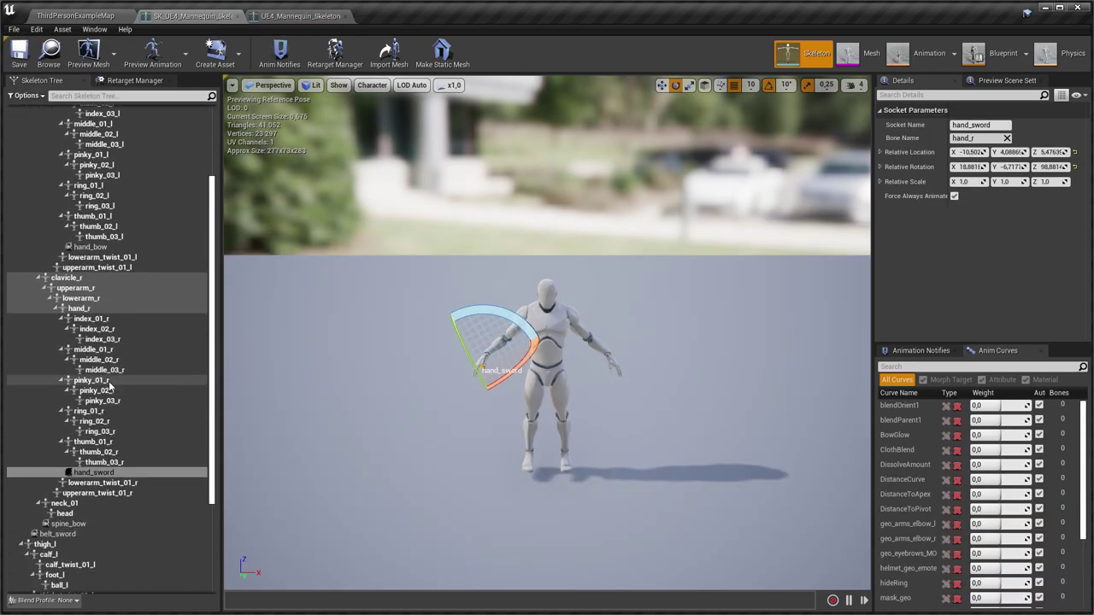
{"action": "left_click", "coordinate": [60, 469]}
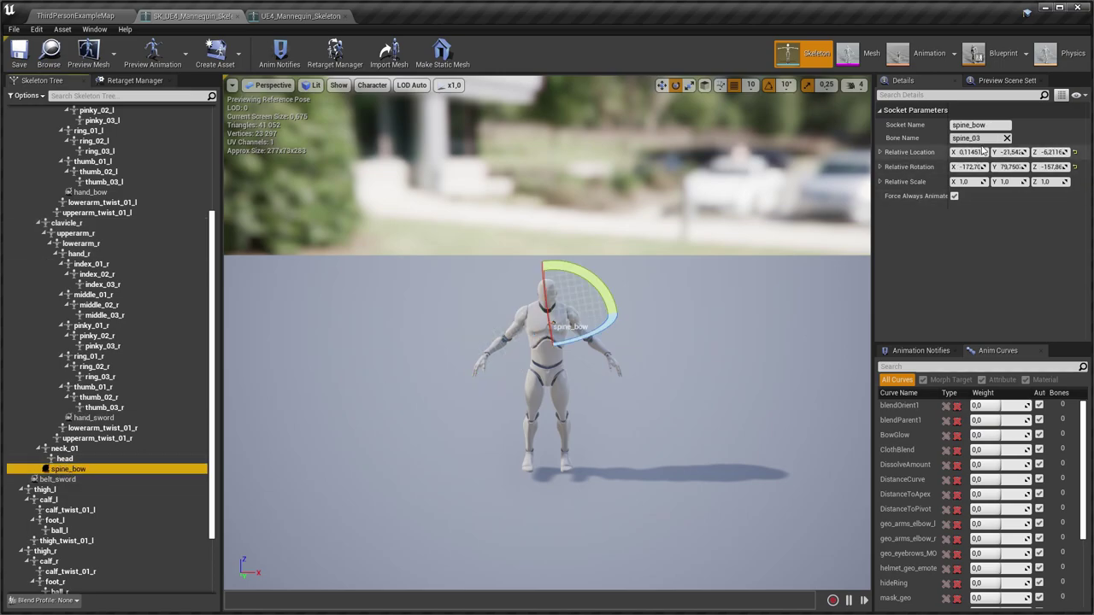
{"action": "left_click", "coordinate": [329, 17]}
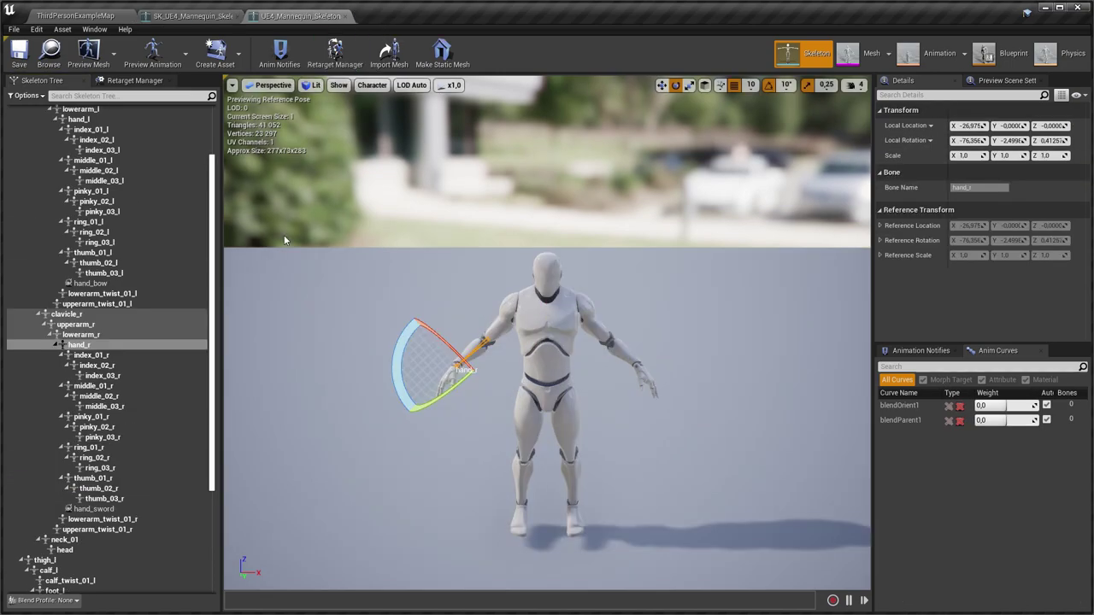
{"action": "scroll", "coordinate": [121, 339], "scroll_direction": "down", "scroll_amount": 4}
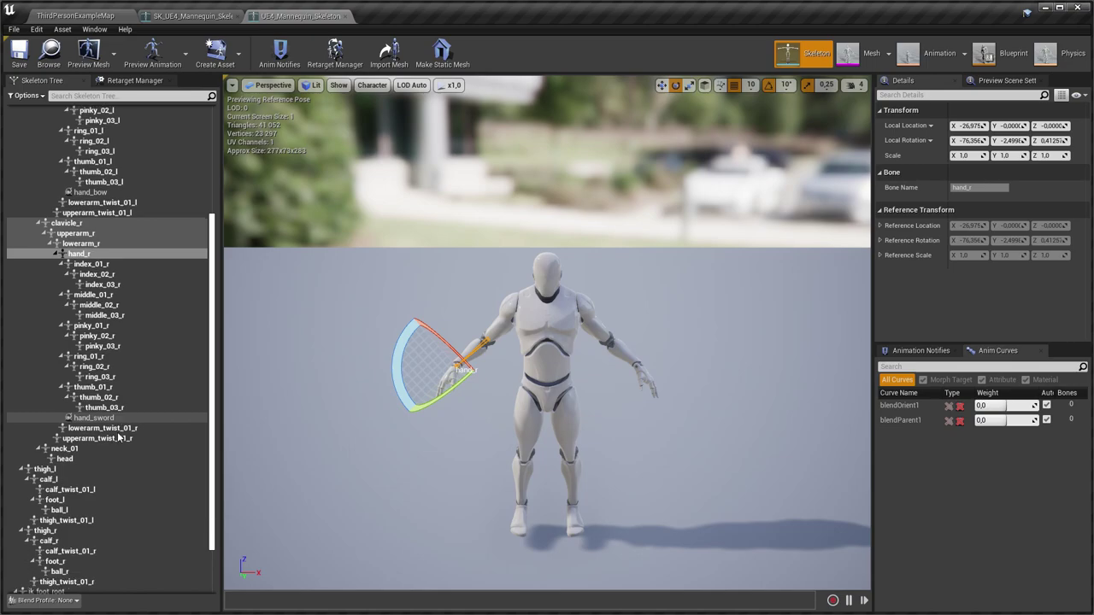
{"action": "scroll", "coordinate": [132, 423], "scroll_direction": "up", "scroll_amount": 6}
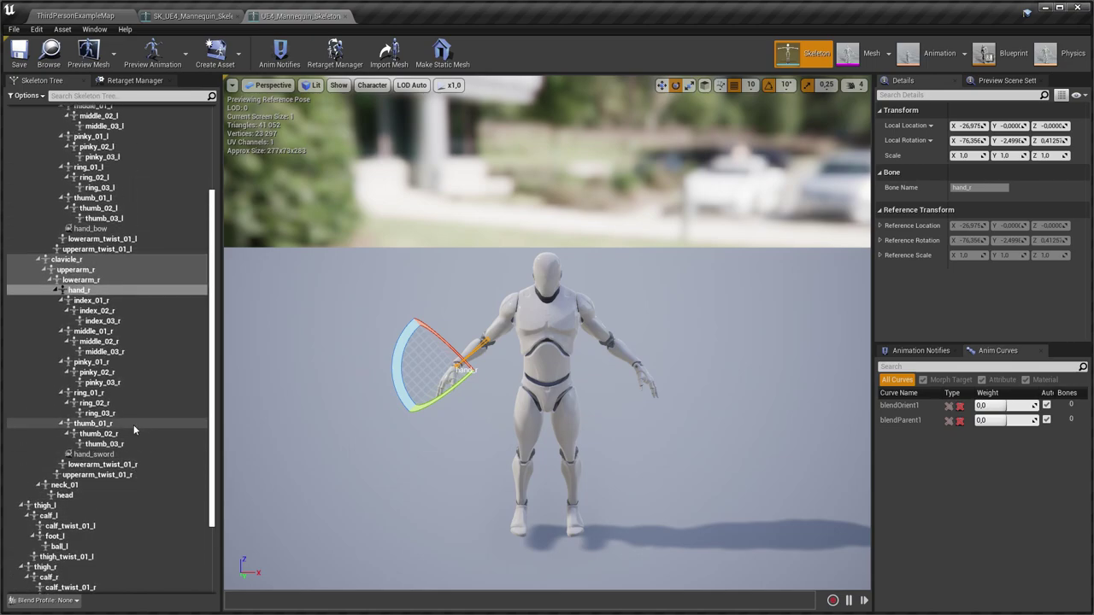
{"action": "left_click", "coordinate": [75, 151]}
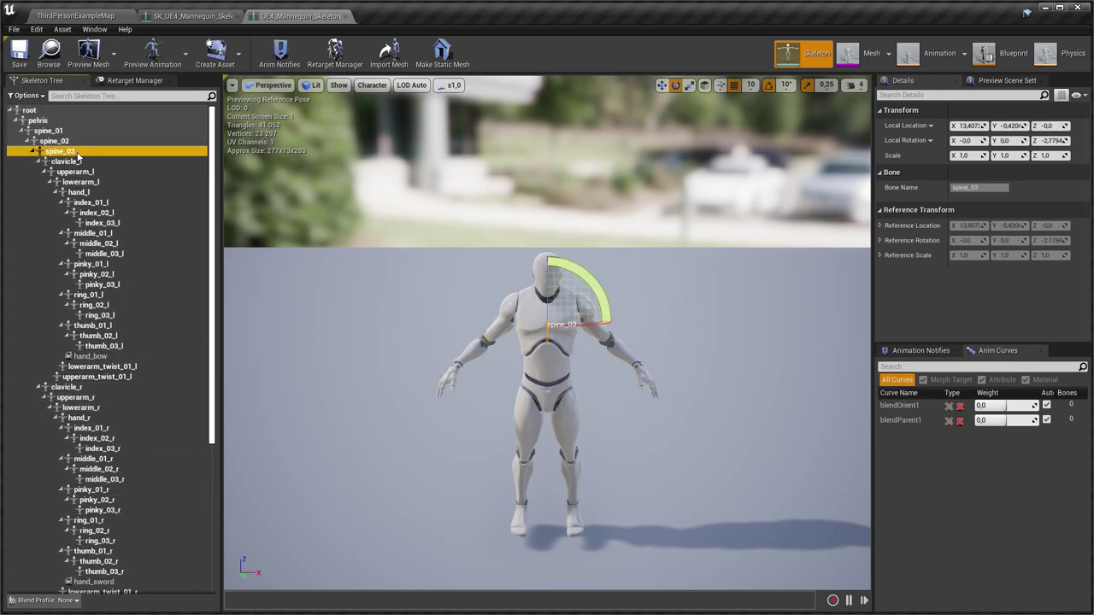
{"action": "scroll", "coordinate": [120, 347], "scroll_direction": "down", "scroll_amount": 4}
{"action": "left_click", "coordinate": [86, 470]}
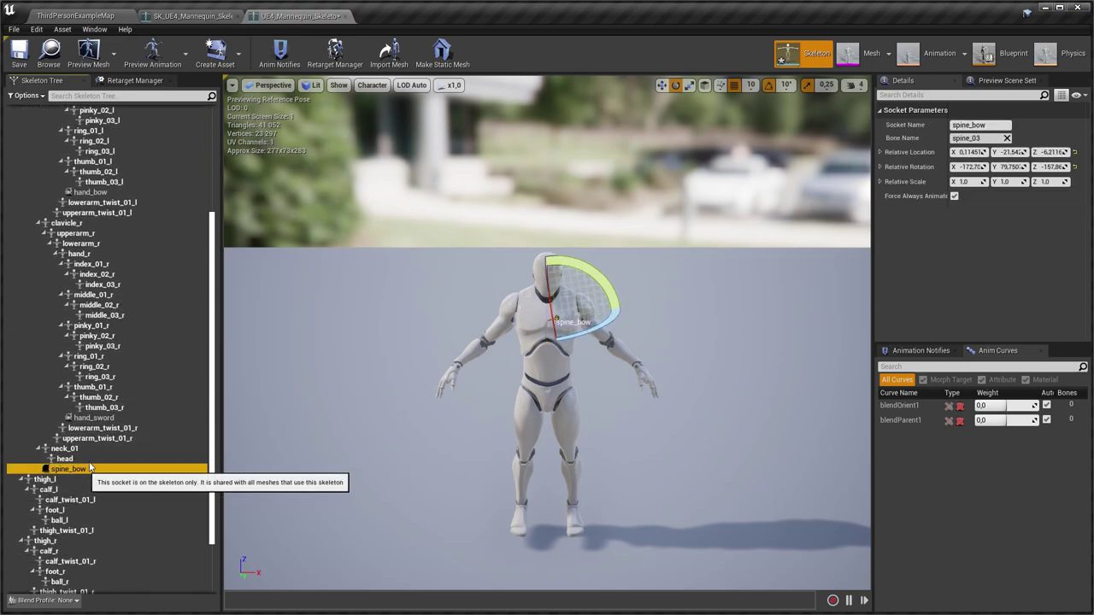
Copy the belt_sword socket from SK_UE4_Mannequin_Skeleton onto the spine_01 bone of UE4_Mannequin_Skeleton and select the new socket
{"action": "left_click", "coordinate": [192, 16]}
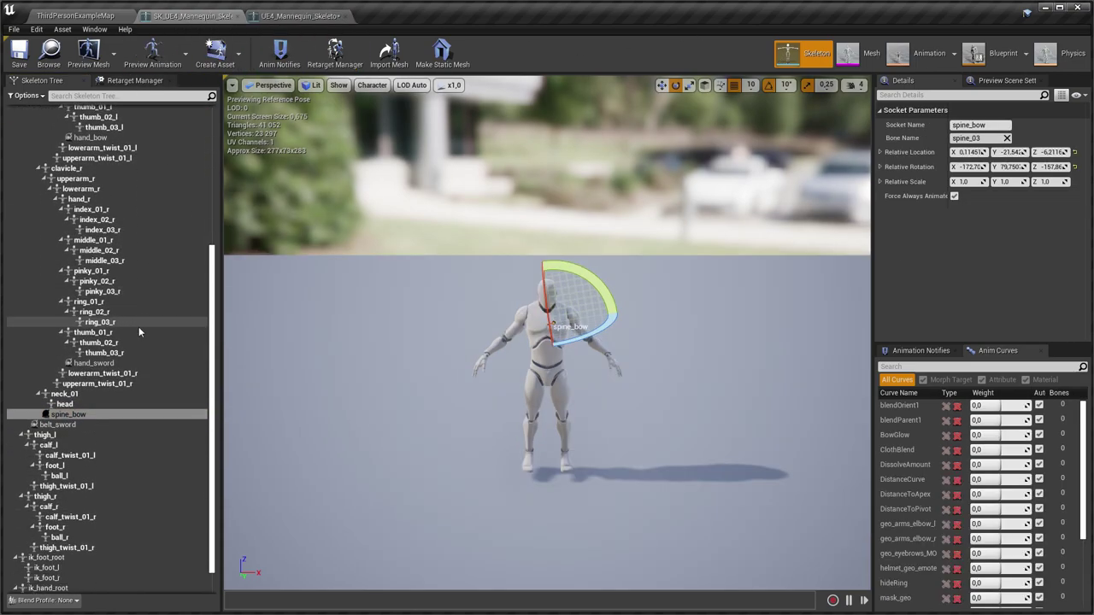
{"action": "left_click", "coordinate": [81, 407]}
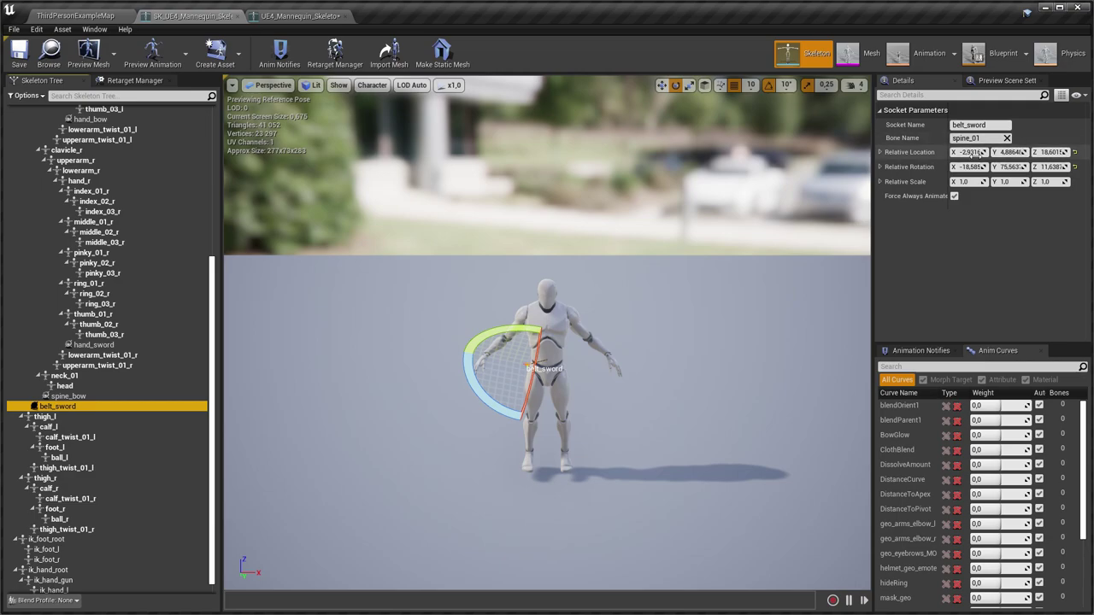
{"action": "left_click", "coordinate": [285, 16]}
{"action": "scroll", "coordinate": [89, 226], "scroll_direction": "up", "scroll_amount": 4}
{"action": "left_click", "coordinate": [60, 131]}
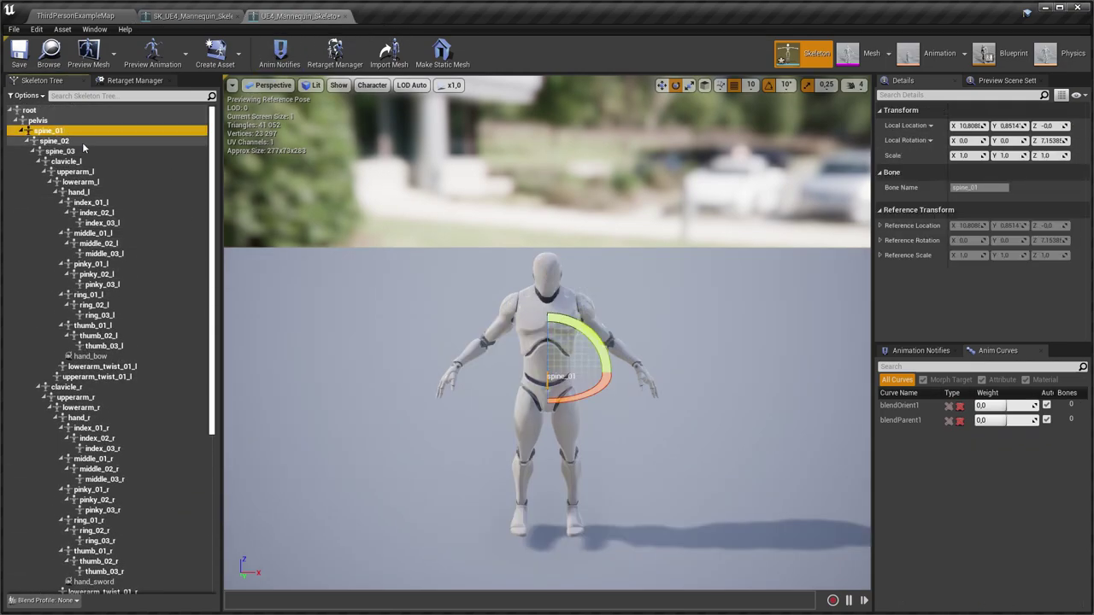
{"action": "scroll", "coordinate": [117, 252], "scroll_direction": "down", "scroll_amount": 6}
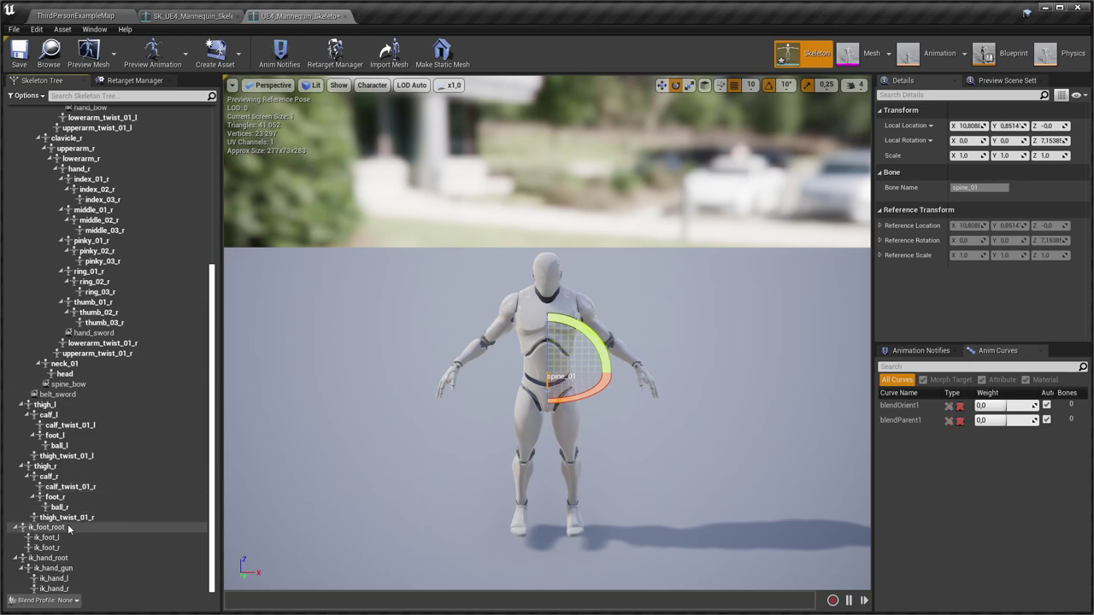
{"action": "left_click", "coordinate": [59, 394]}
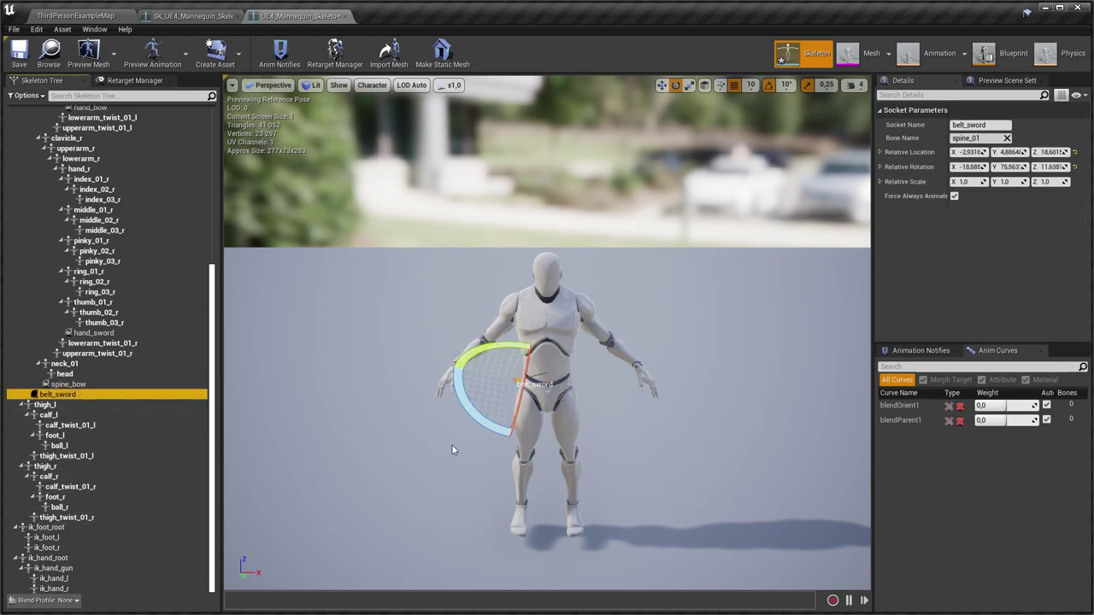
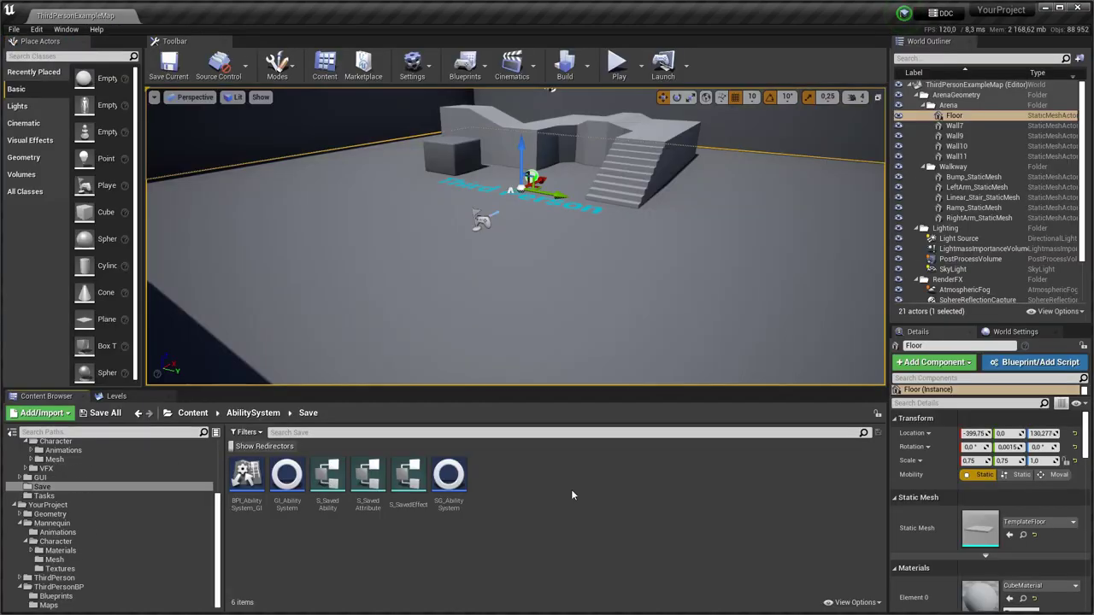
In the LoadGame function of GI_AbilitySystem, disconnect and delete the Saved Level Options node feeding Open Level's Options, and compile
{"action": "double_click", "coordinate": [295, 488]}
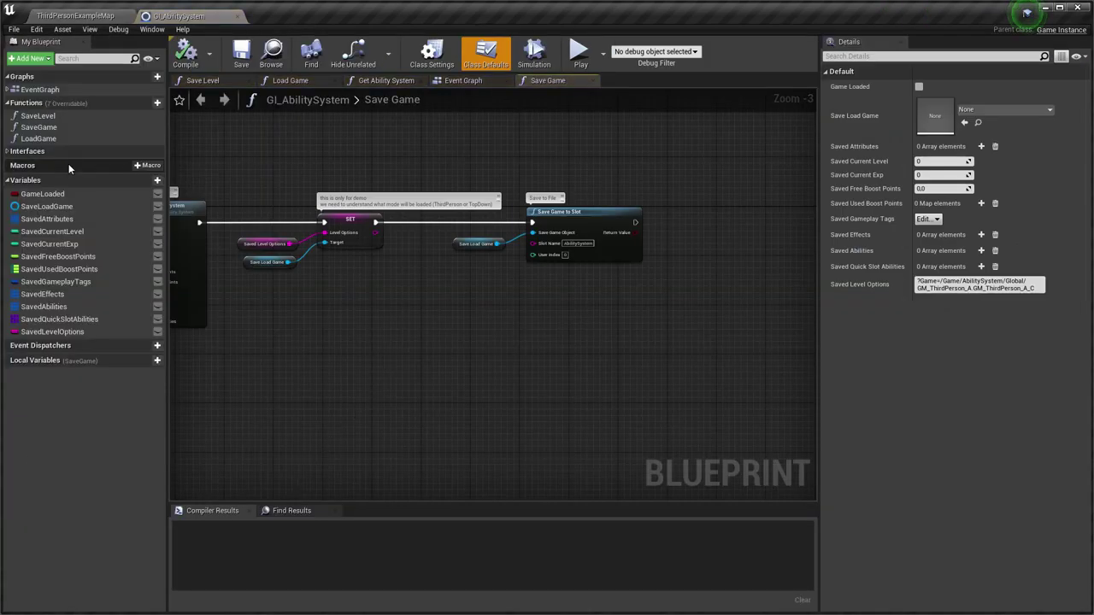
{"action": "double_click", "coordinate": [63, 142]}
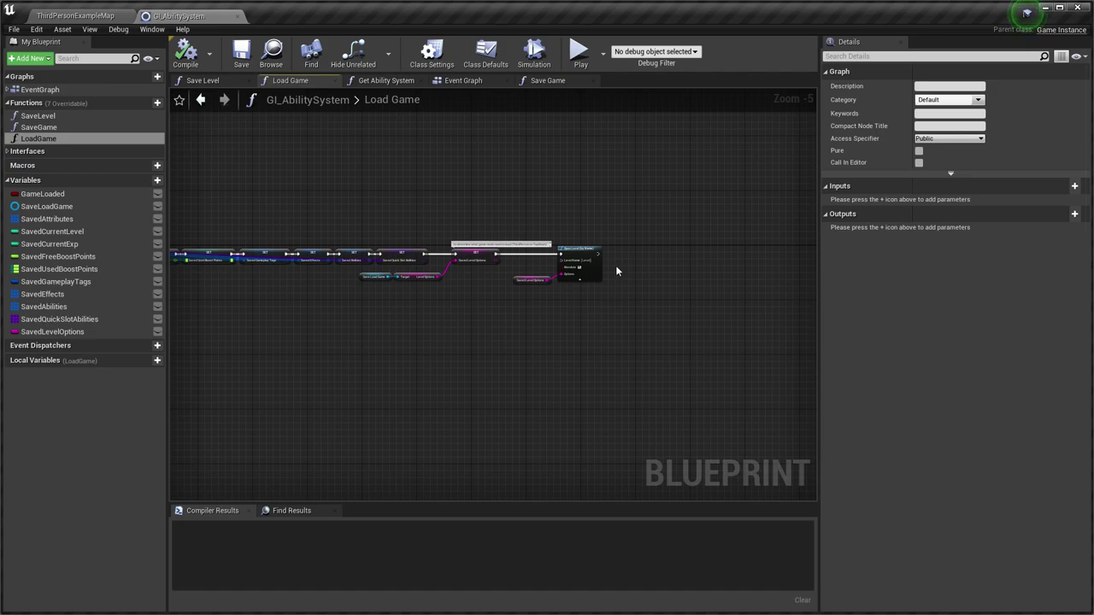
{"action": "scroll", "coordinate": [616, 271], "scroll_direction": "up", "scroll_amount": 4}
{"action": "left_click", "coordinate": [453, 309]}
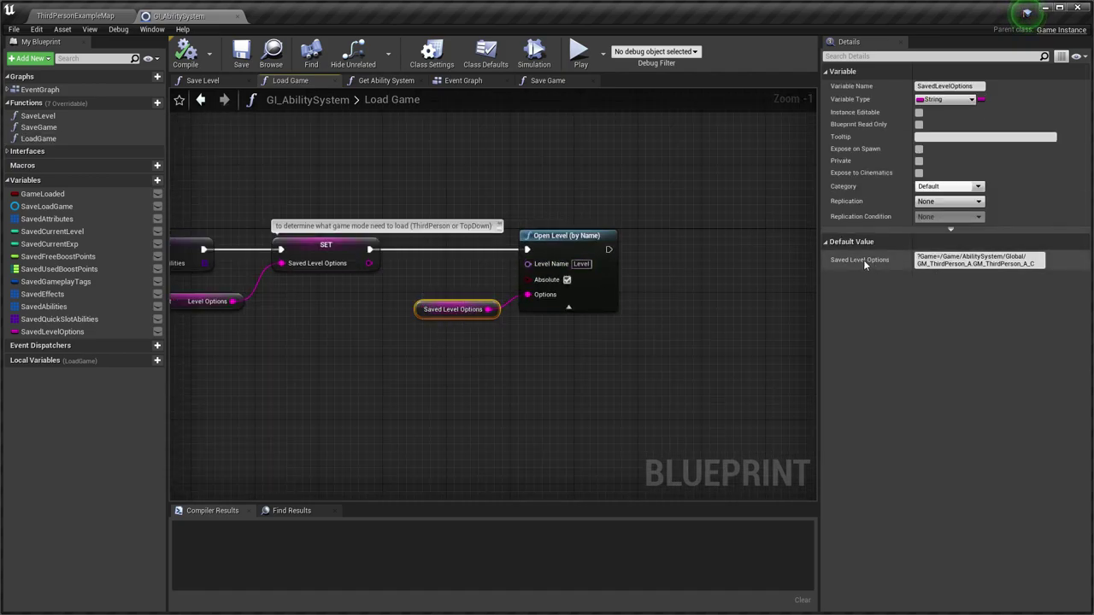
{"action": "left_click", "coordinate": [536, 299], "text": "alt"}
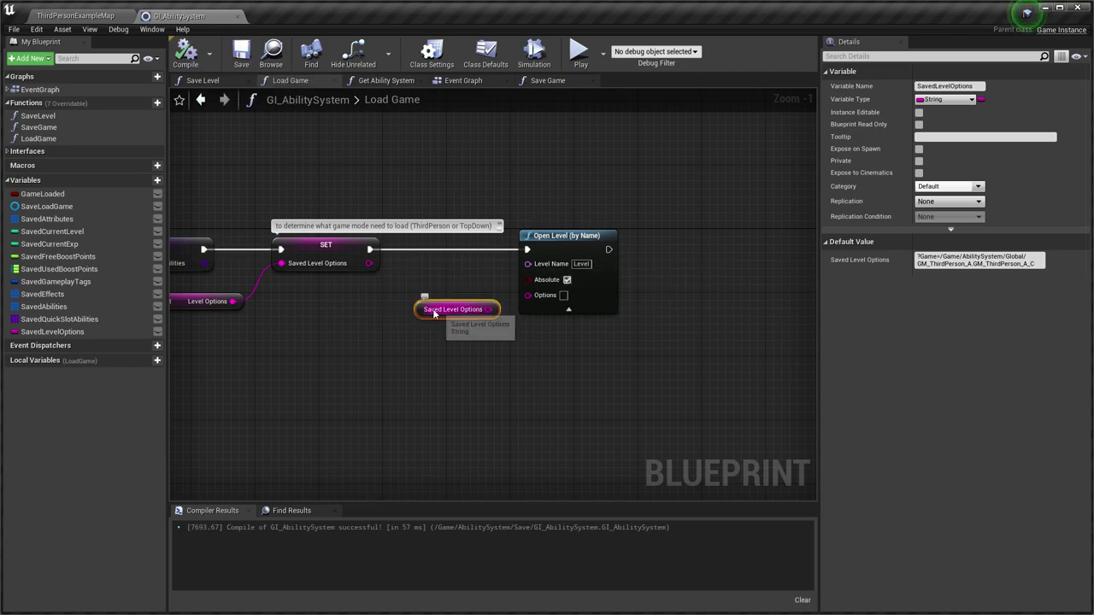
{"action": "key", "text": "Delete"}
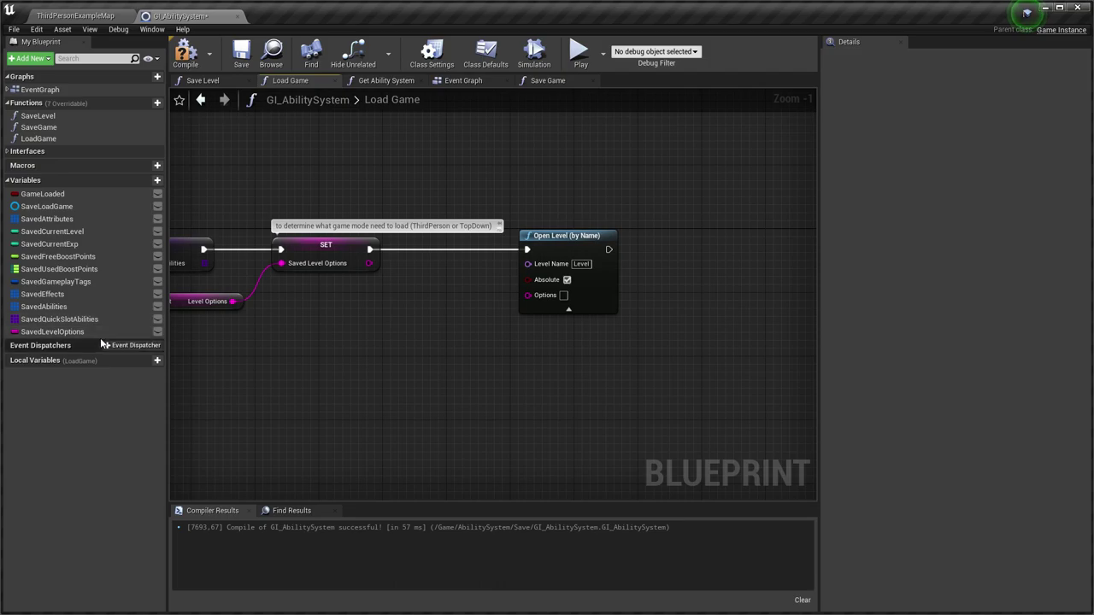
{"action": "right_click_drag", "start_coordinate": [282, 356], "coordinate": [349, 367]}
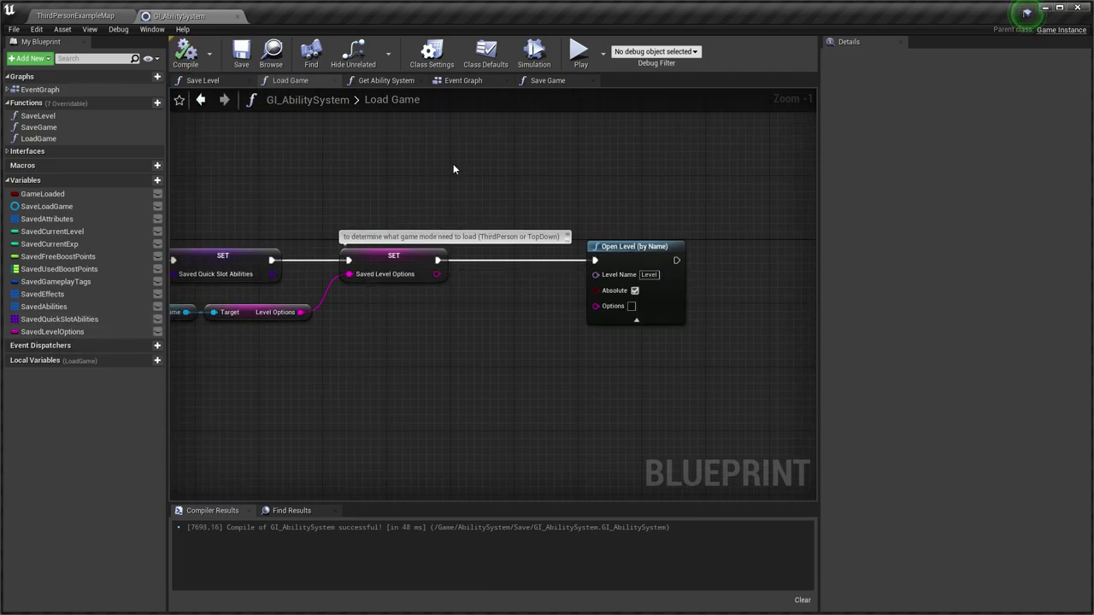
Copy the name of the ThirdPersonExampleMap asset from the project's ThirdPersonBP Maps folder without renaming it
{"action": "left_click", "coordinate": [81, 15]}
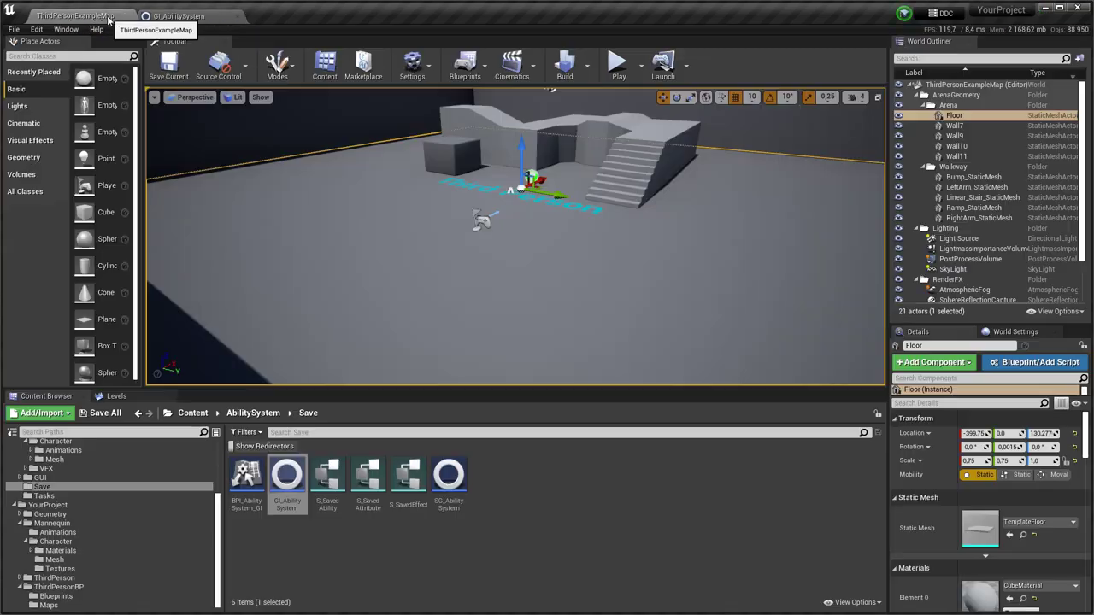
{"action": "left_click", "coordinate": [102, 595]}
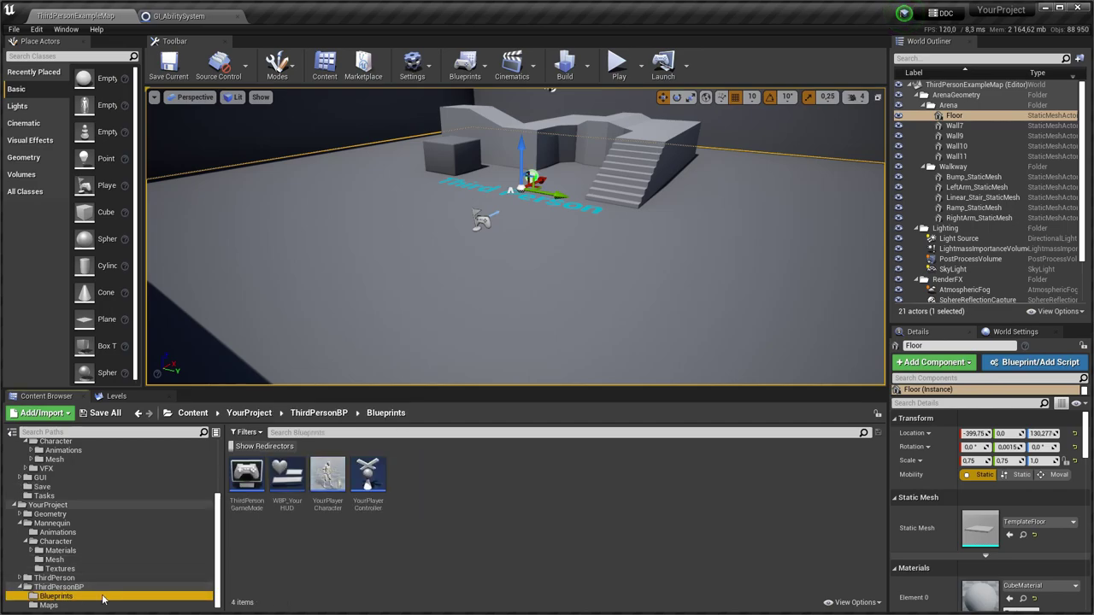
{"action": "left_click", "coordinate": [52, 605]}
{"action": "right_click", "coordinate": [246, 480]}
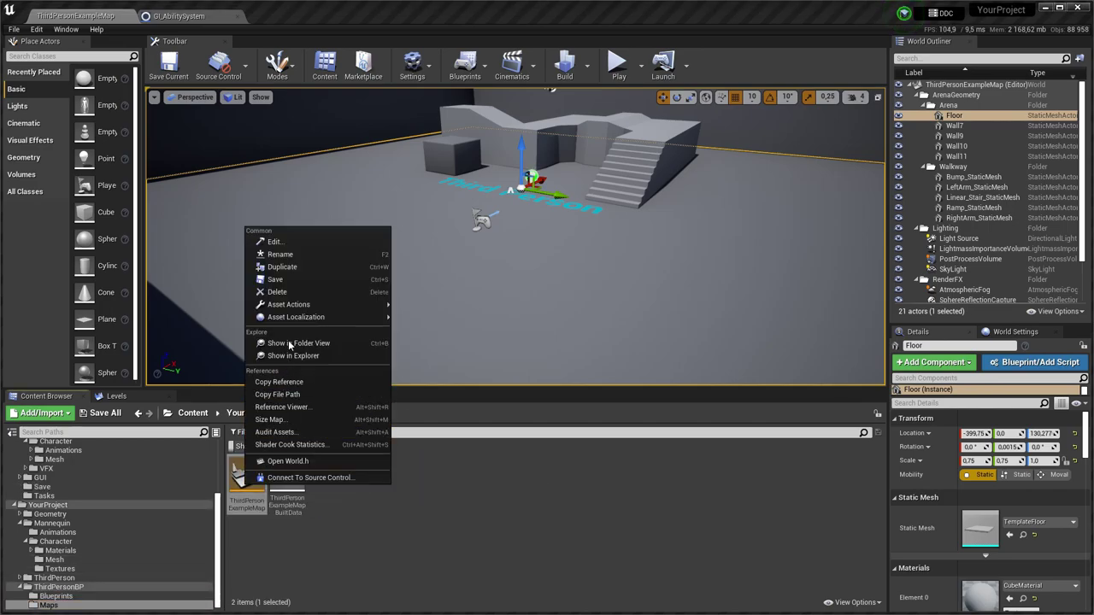
{"action": "left_click", "coordinate": [280, 255]}
{"action": "key", "text": "ctrl+c"}
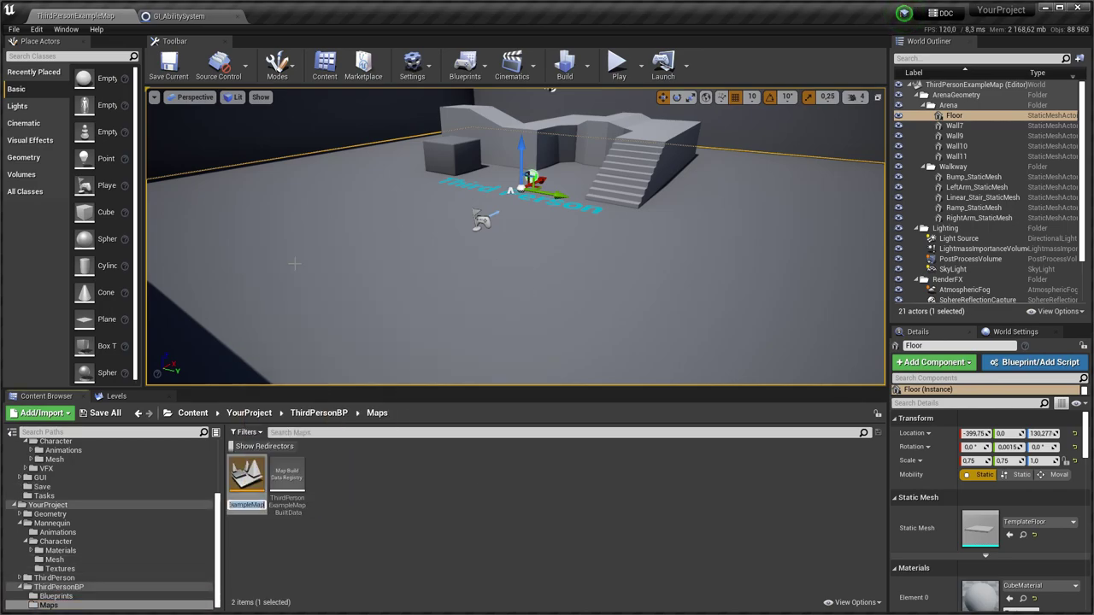
{"action": "left_click", "coordinate": [385, 501]}
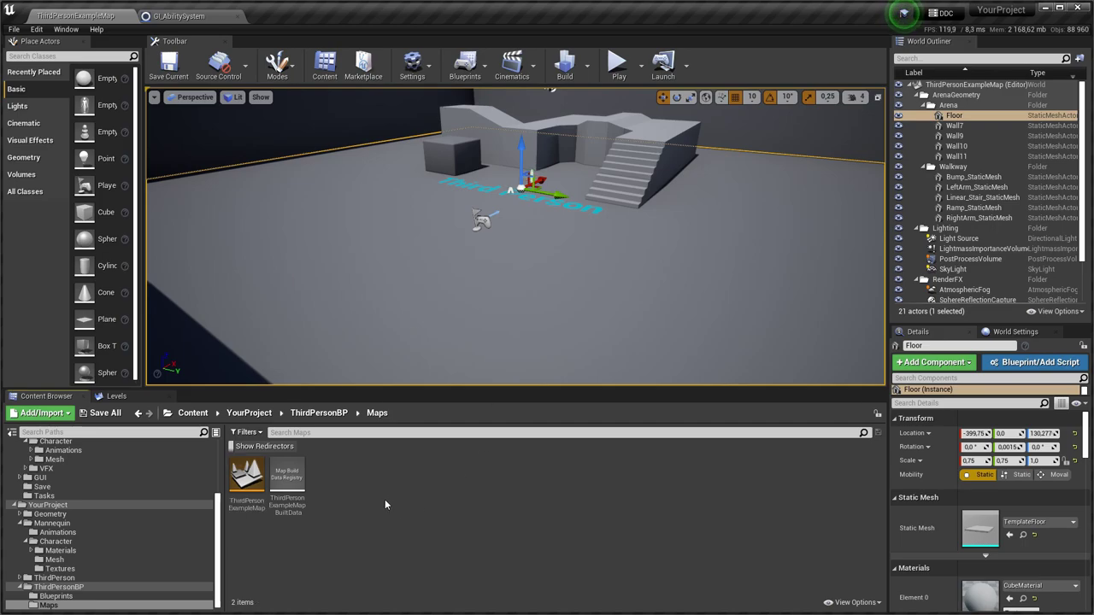
Set the Level Name of LoadGame's Open Level node to ThirdPersonExampleMap and compile the blueprint
{"action": "left_click", "coordinate": [190, 21]}
{"action": "left_click", "coordinate": [649, 275]}
{"action": "key", "text": "ctrl+v"}
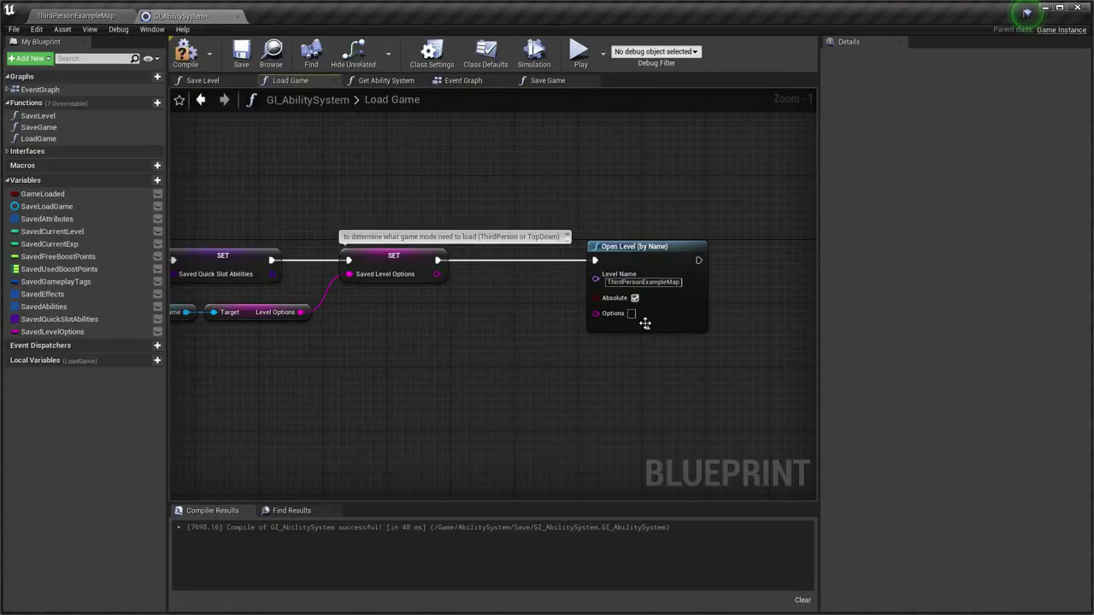
{"action": "left_click", "coordinate": [186, 54]}
Play ThirdPersonExampleMap in full screen and add experience to the character until it reaches level 5
{"action": "left_click", "coordinate": [75, 16]}
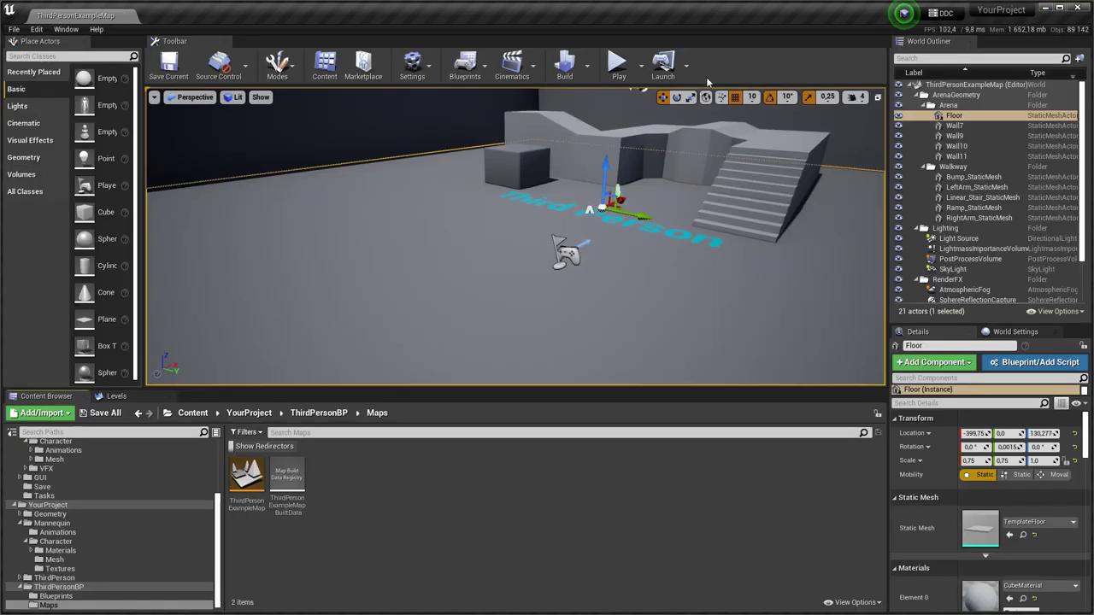
{"action": "left_click", "coordinate": [617, 64]}
{"action": "left_click", "coordinate": [597, 251]}
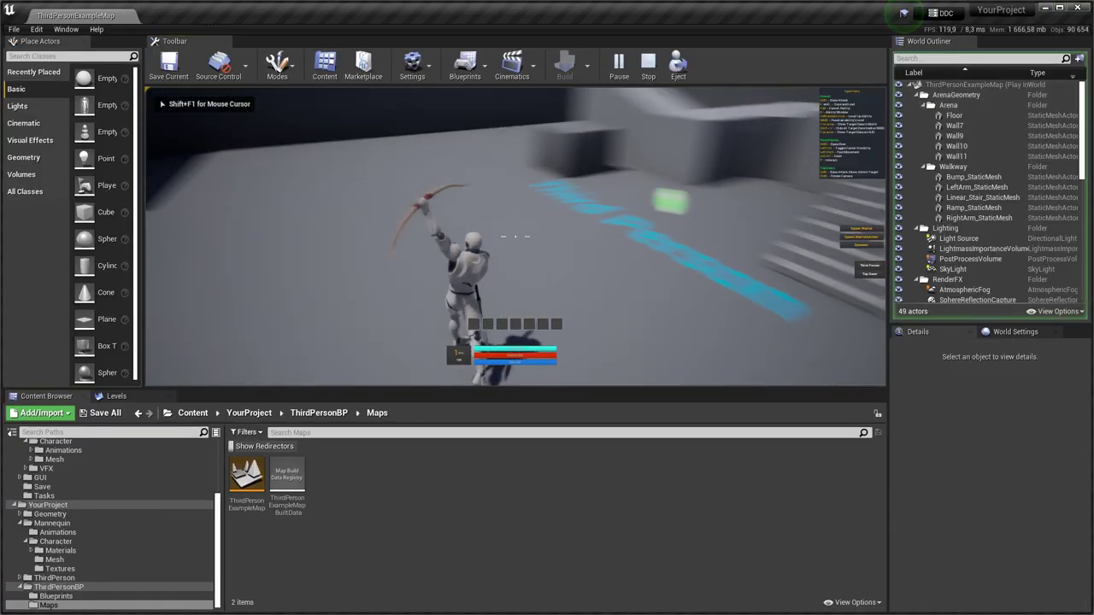
{"action": "key", "text": "F11"}
{"action": "left_click", "coordinate": [547, 308]}
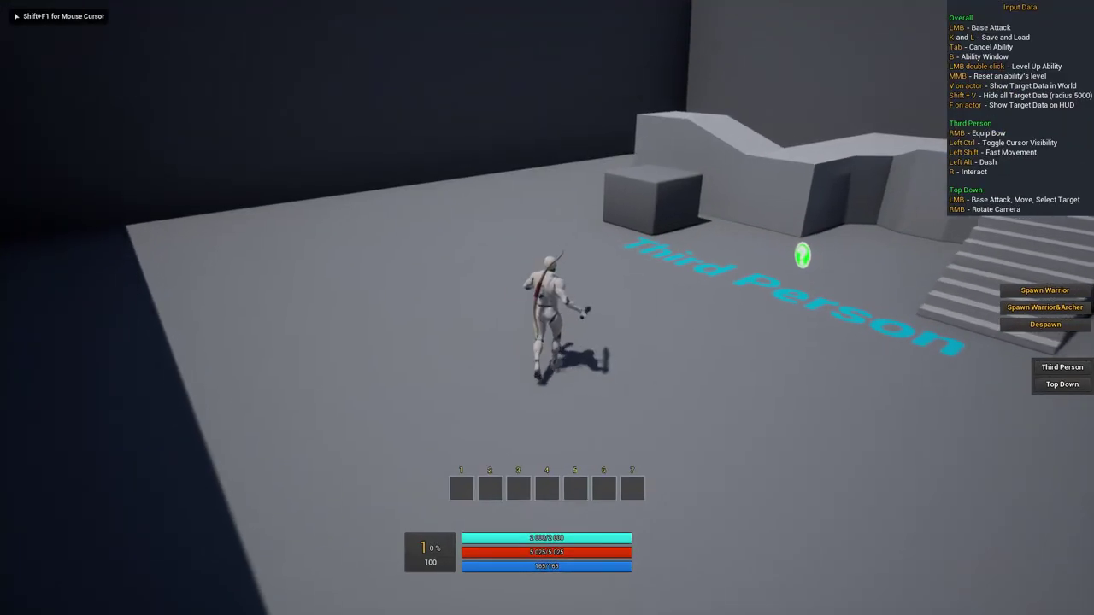
{"action": "left_click", "coordinate": [417, 555]}
{"action": "left_click", "coordinate": [417, 555]}
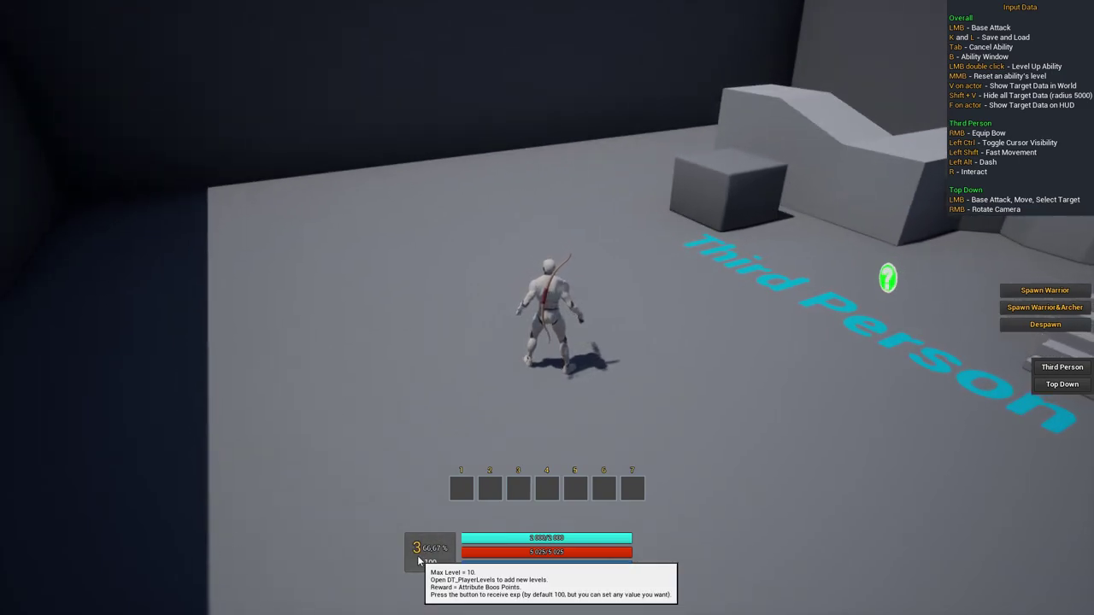
{"action": "left_click", "coordinate": [419, 557]}
Configure the character's attribute points, temporary and passive effects and quick slots 1 and 2 in the ability window, and activate slot 1
{"action": "key", "text": "b"}
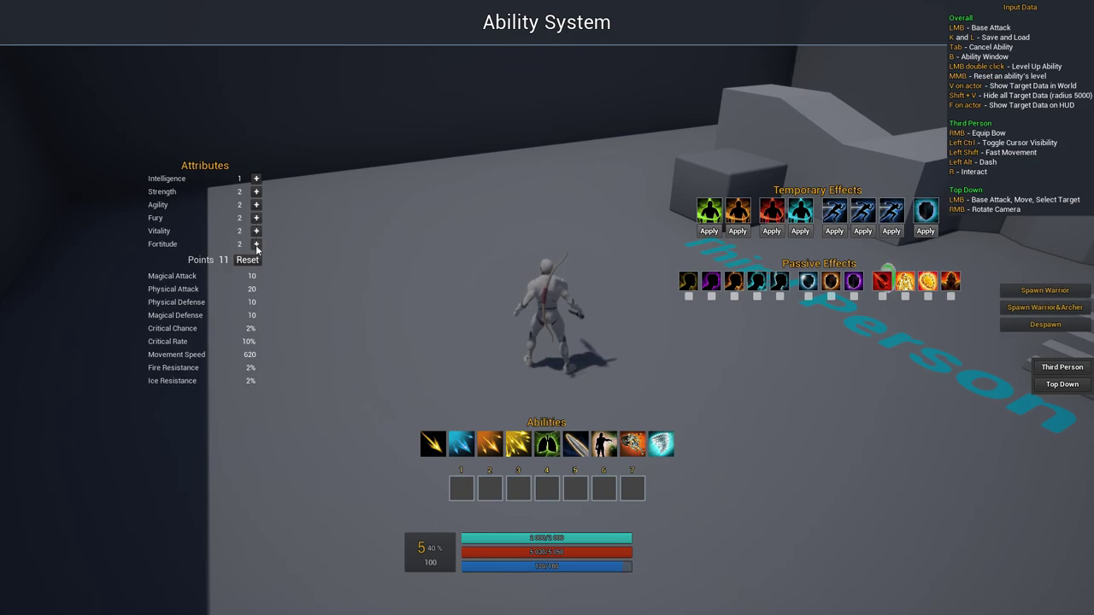
{"action": "left_click", "coordinate": [709, 231]}
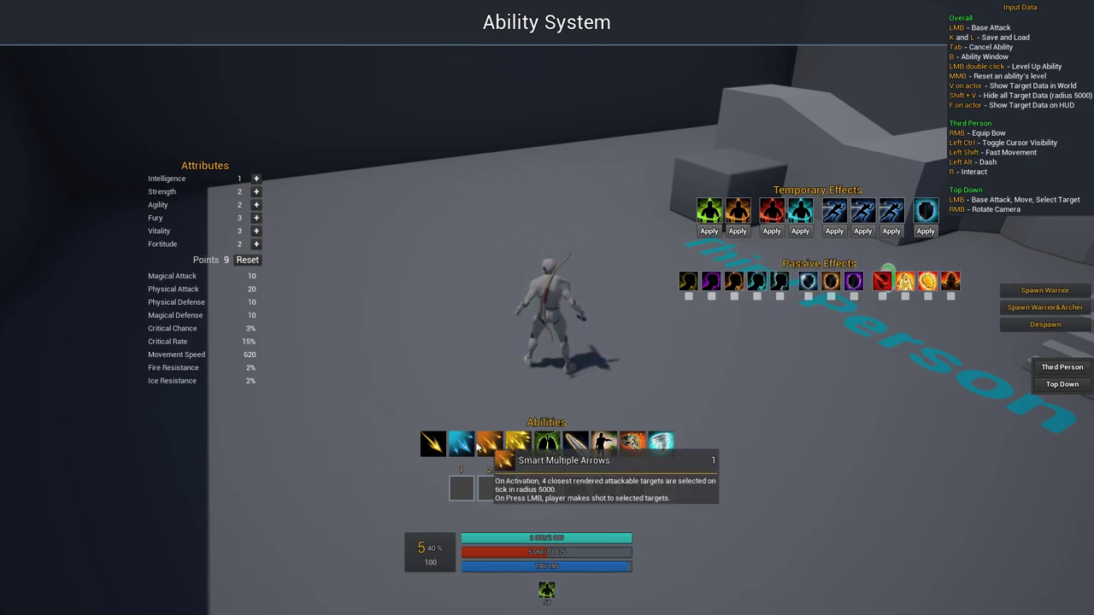
{"action": "left_click_drag", "start_coordinate": [660, 443], "coordinate": [573, 479]}
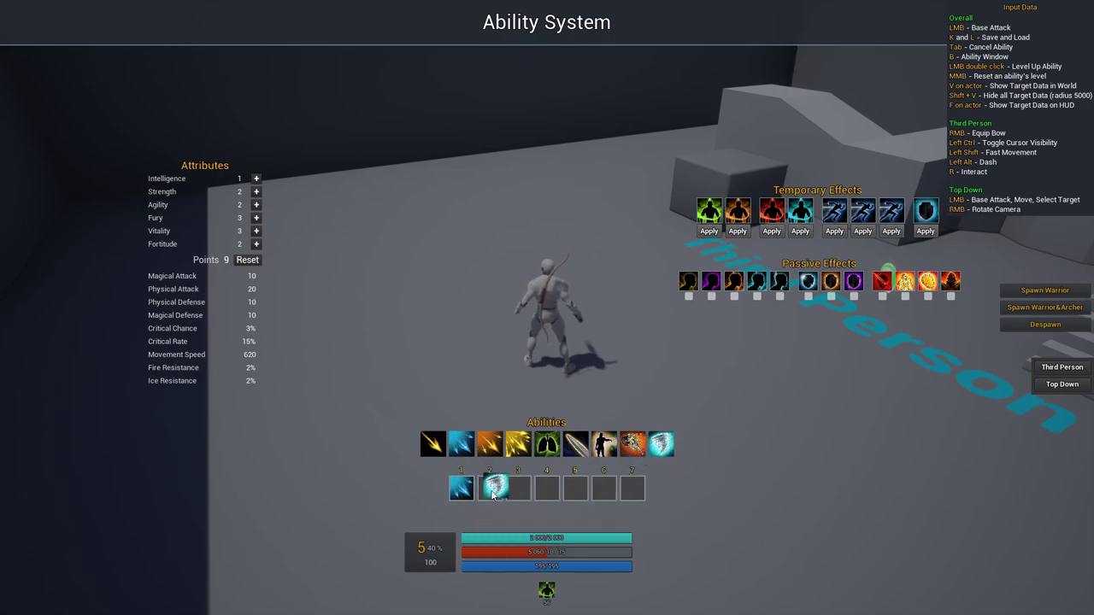
{"action": "left_click", "coordinate": [905, 296]}
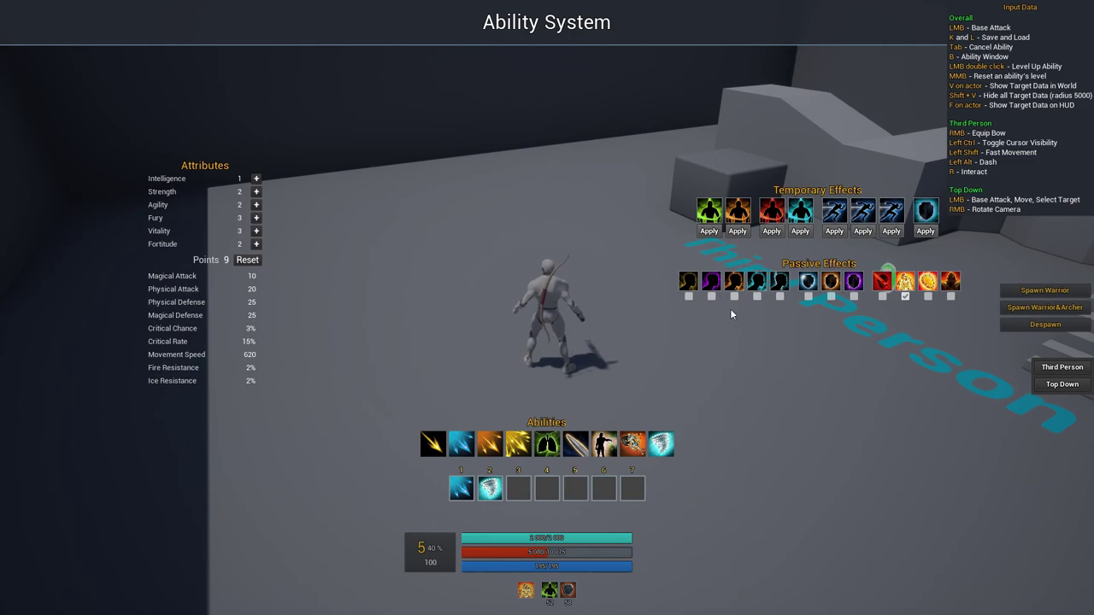
{"action": "key", "text": "b"}
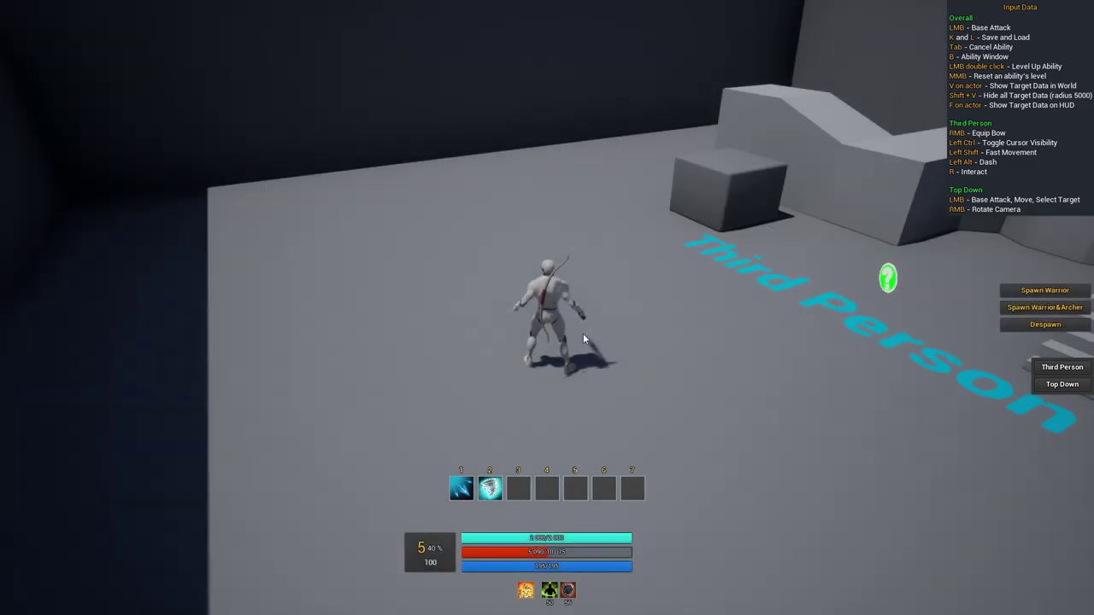
{"action": "key", "text": "1"}
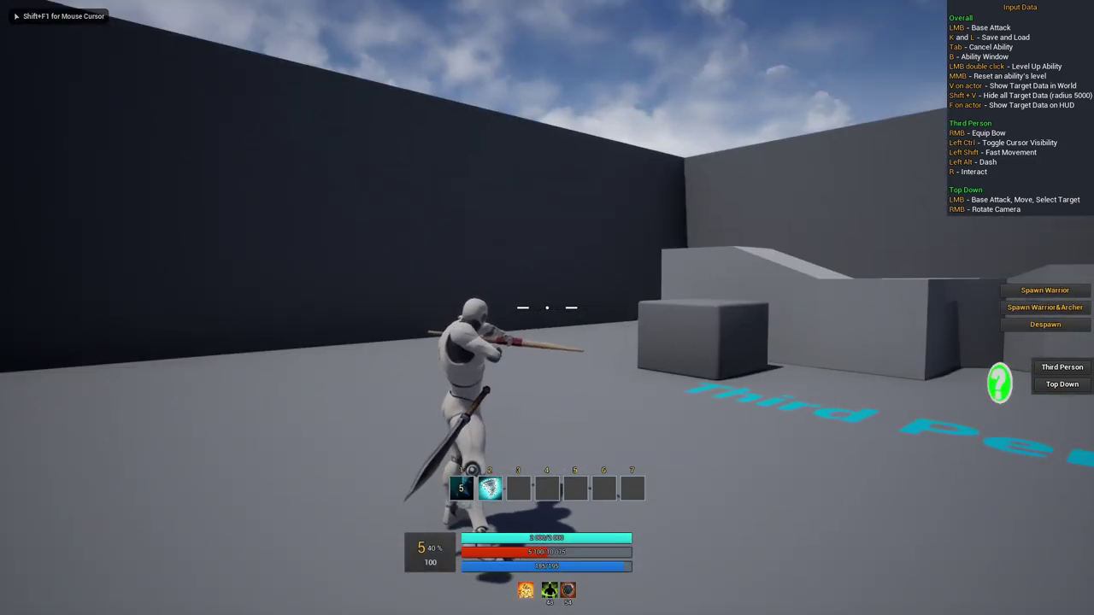
Test the bow's base attack and the ability in quick slot 2 on the character, and stop the play session
{"action": "left_click", "coordinate": [547, 308]}
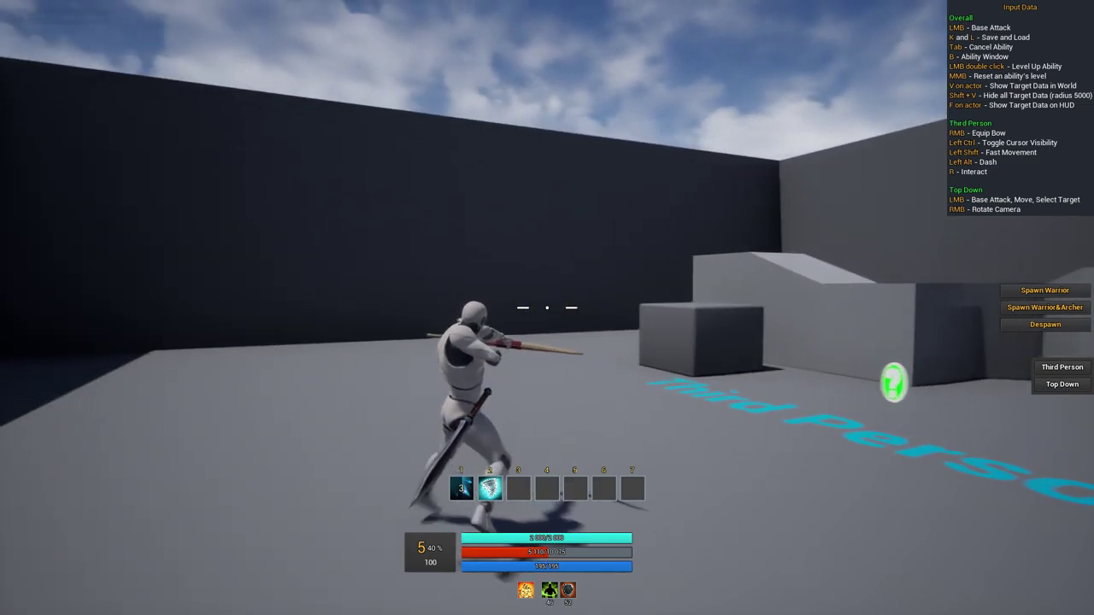
{"action": "left_click", "coordinate": [547, 308]}
{"action": "right_click", "coordinate": [547, 308]}
{"action": "key", "text": "2"}
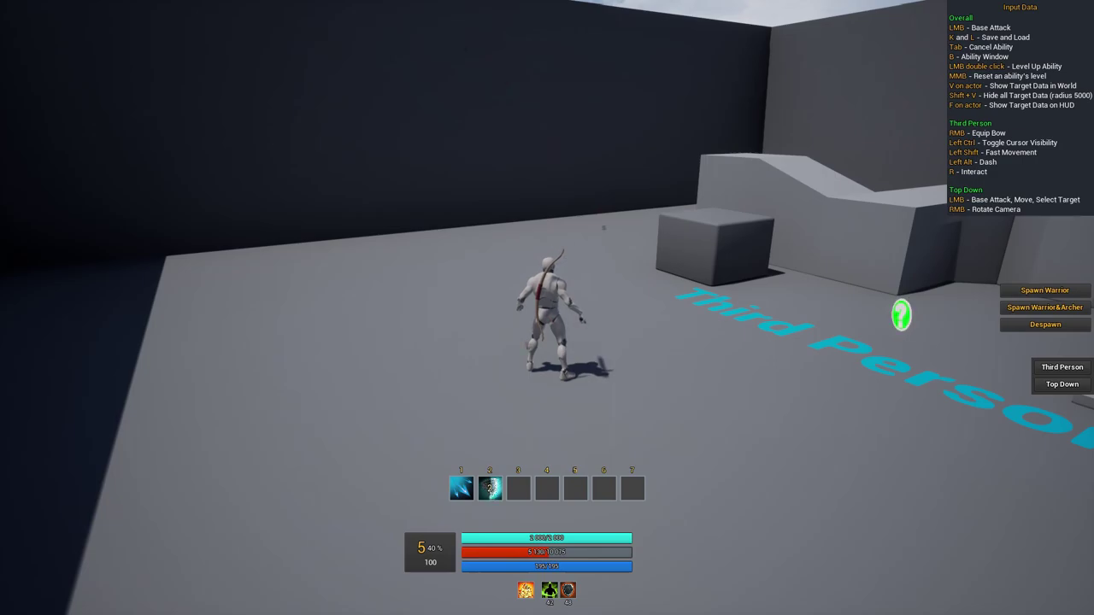
{"action": "key", "text": "Escape"}
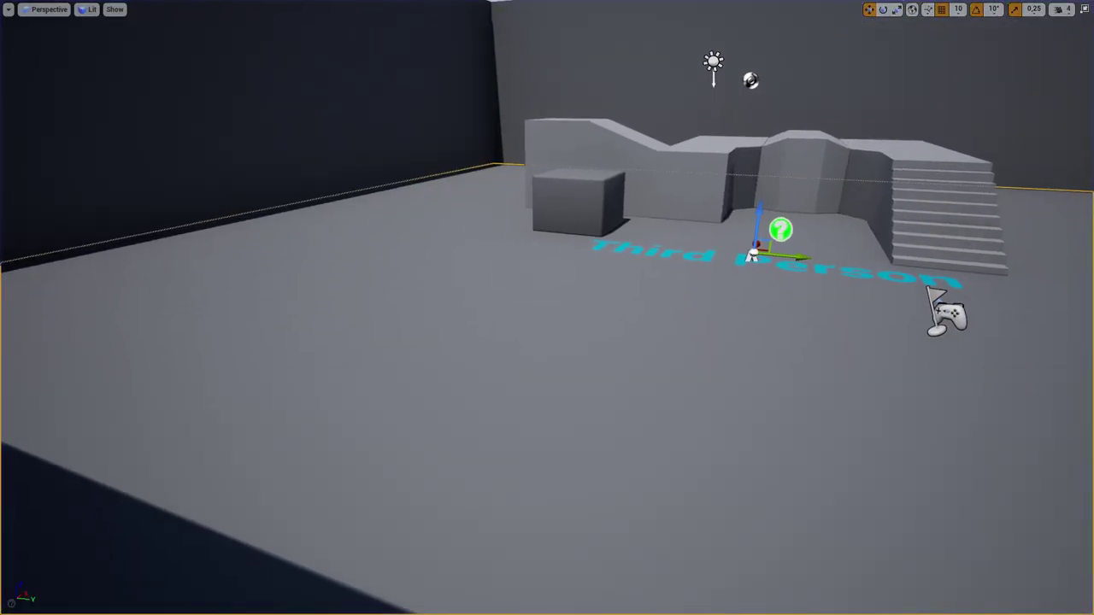
Play the level again, load the saved game and check the restored attributes, effects and abilities in the ability window
{"action": "key", "text": "alt+p"}
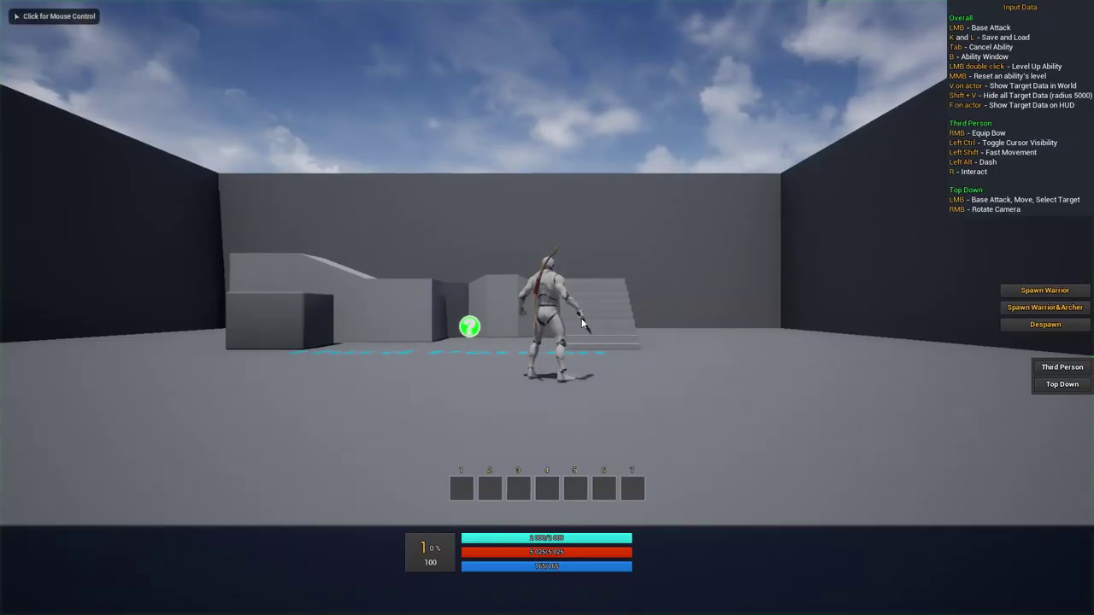
{"action": "right_click", "coordinate": [635, 294]}
{"action": "key", "text": "w"}
{"action": "key", "text": "shift+F1"}
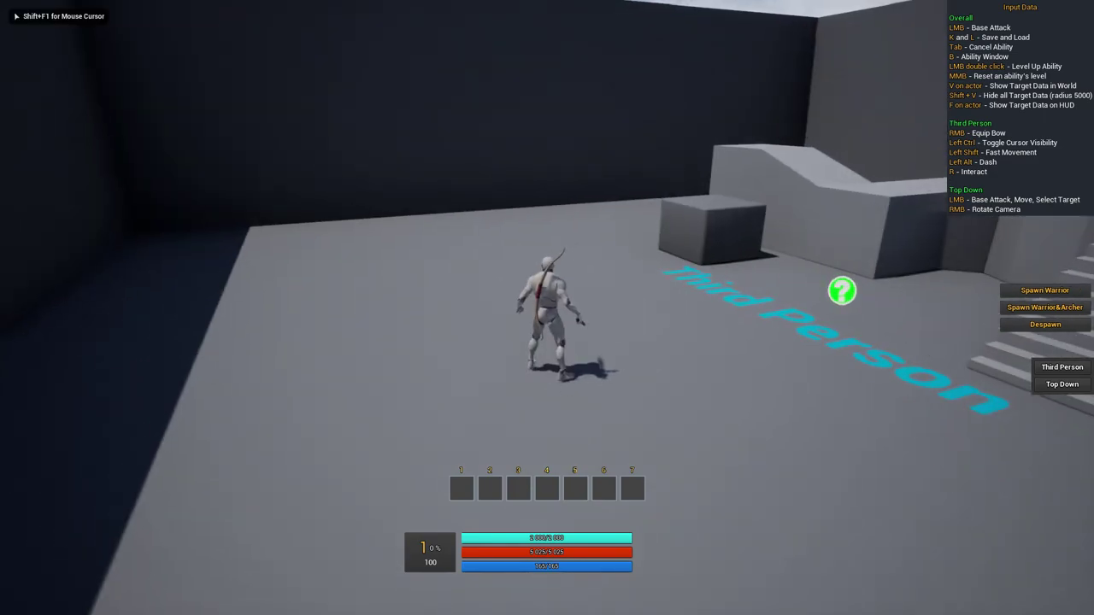
{"action": "key", "text": "l"}
{"action": "key", "text": "b"}
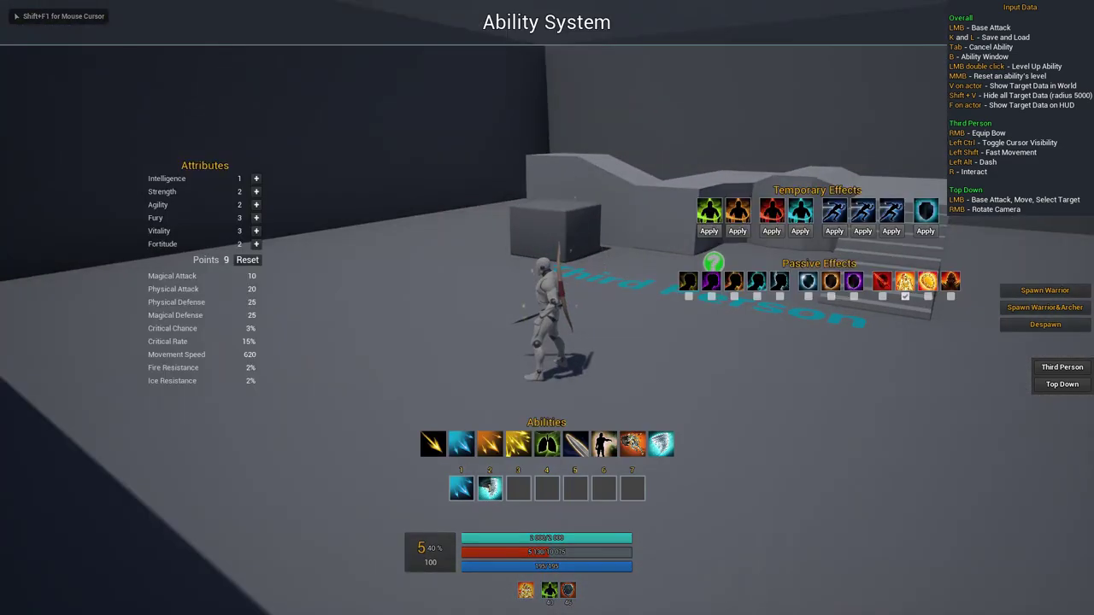
{"action": "key", "text": "b"}
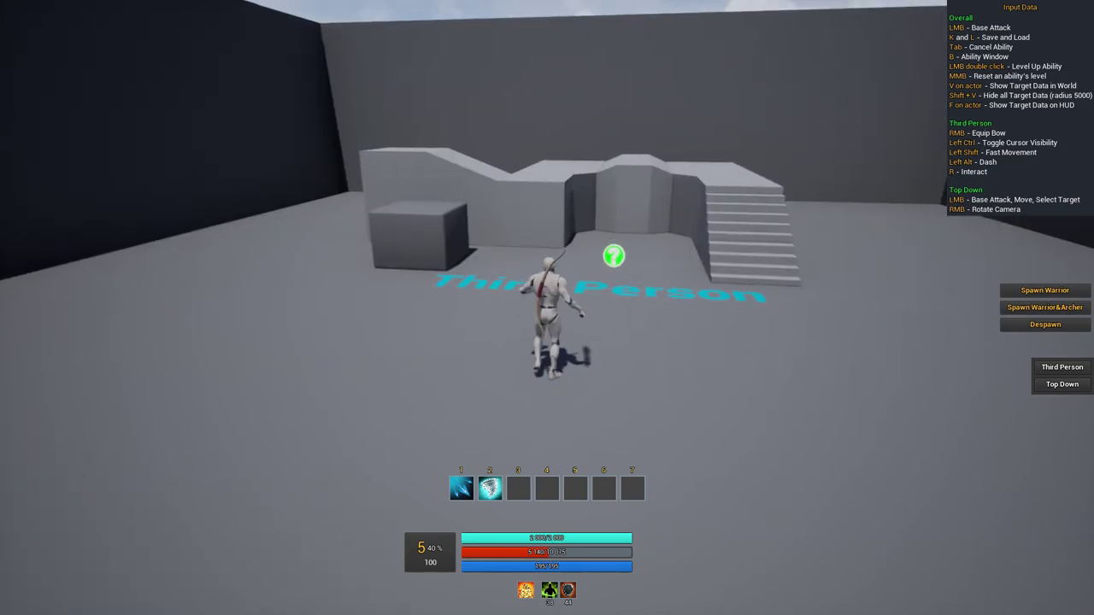
{"action": "key", "text": "Escape"}
Leave the full-screen view and place BP_Tower from the AbilitySystem Global folder on the floor at about X -1110, Y -1060, Z 130
{"action": "key", "text": "F11"}
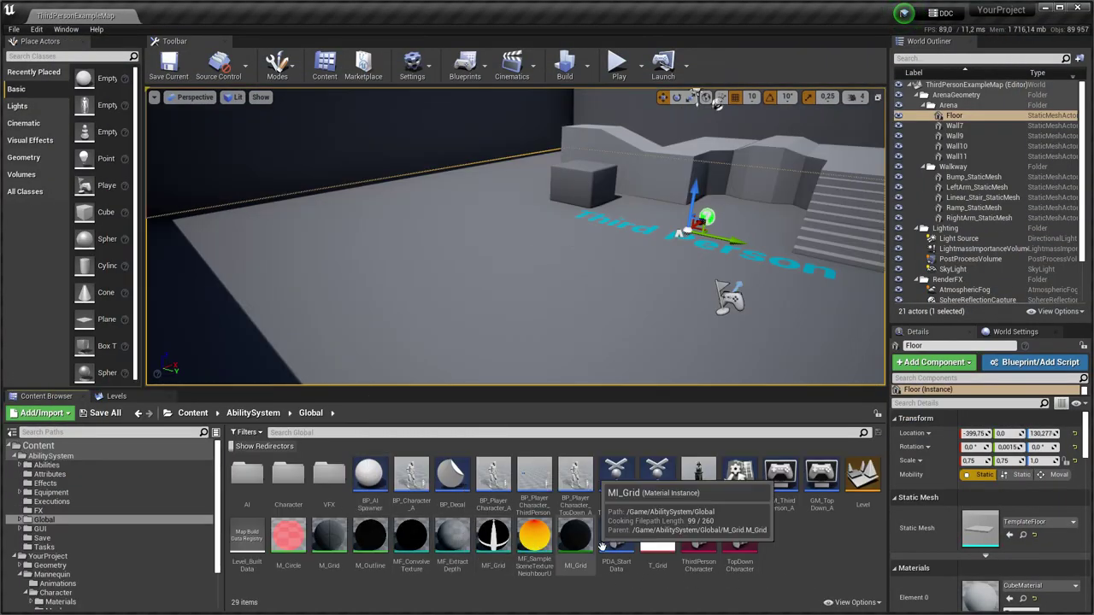
{"action": "left_click", "coordinate": [702, 477]}
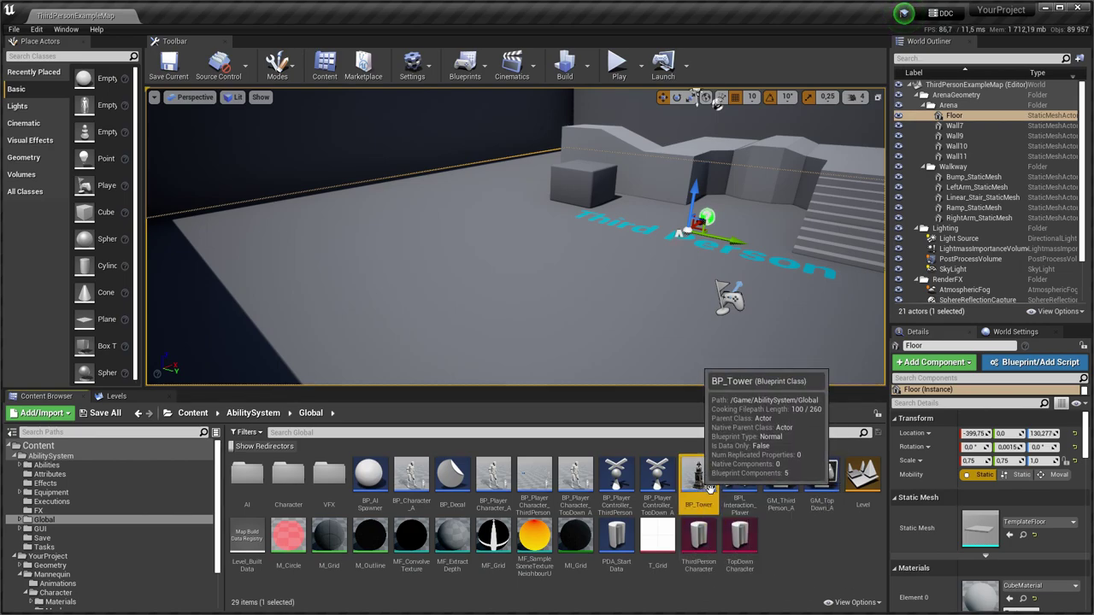
{"action": "left_click_drag", "start_coordinate": [707, 478], "coordinate": [343, 227]}
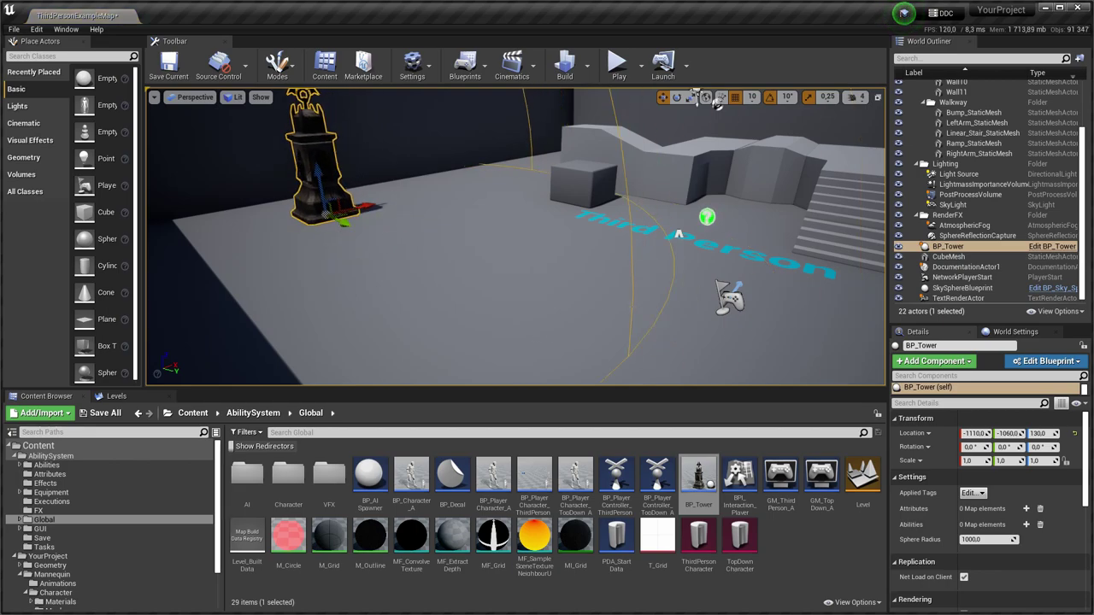
Open the BP_Tower blueprint and examine its AbilityManager component and the interfaces it implements
{"action": "double_click", "coordinate": [710, 516]}
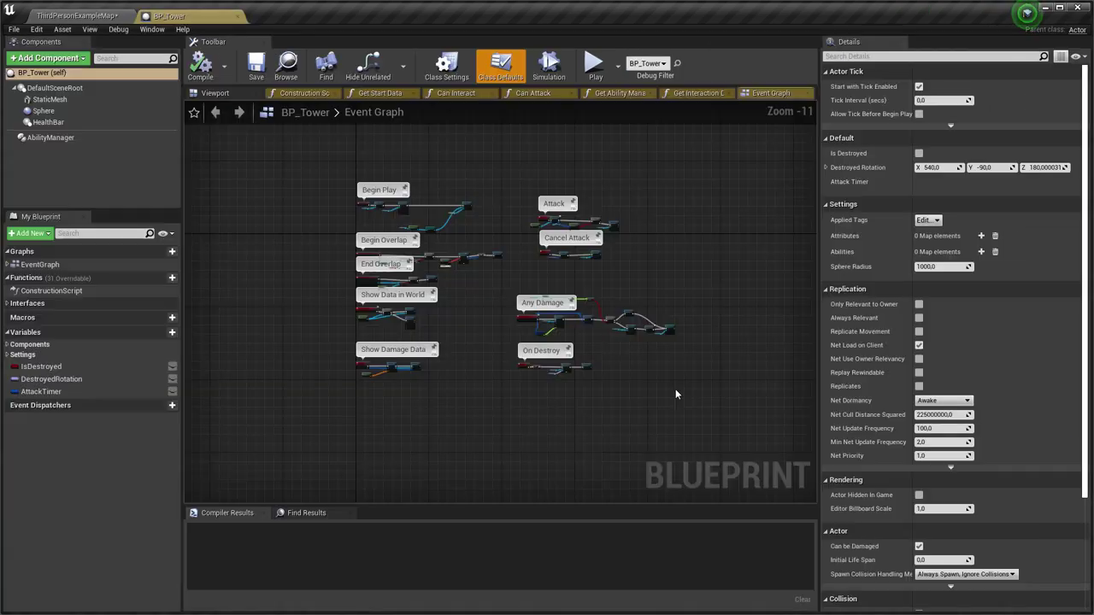
{"action": "left_click", "coordinate": [60, 140]}
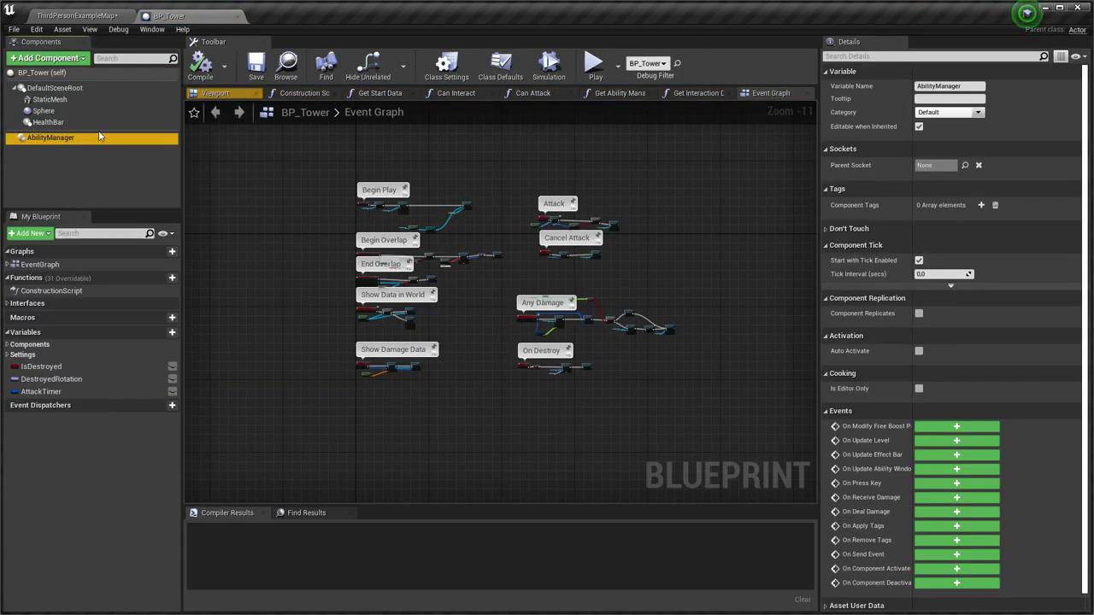
{"action": "left_click", "coordinate": [460, 77]}
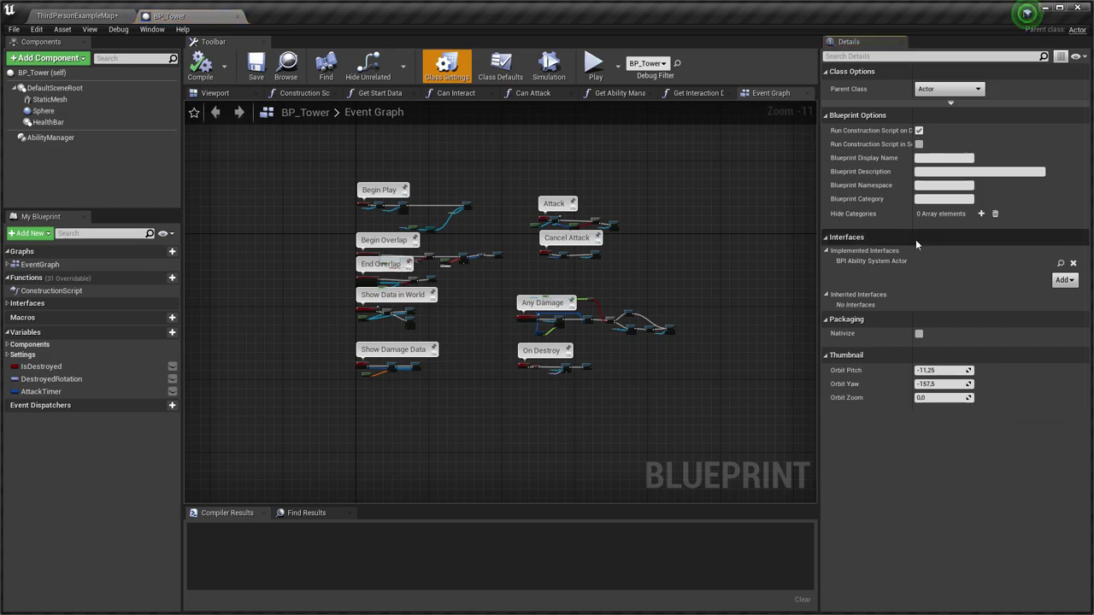
Examine BP_Tower's Interaction interface functions Can Attack, Can Interact and Get Interaction Distance
{"action": "left_click", "coordinate": [10, 304]}
{"action": "left_click", "coordinate": [8, 325]}
{"action": "left_click", "coordinate": [7, 315]}
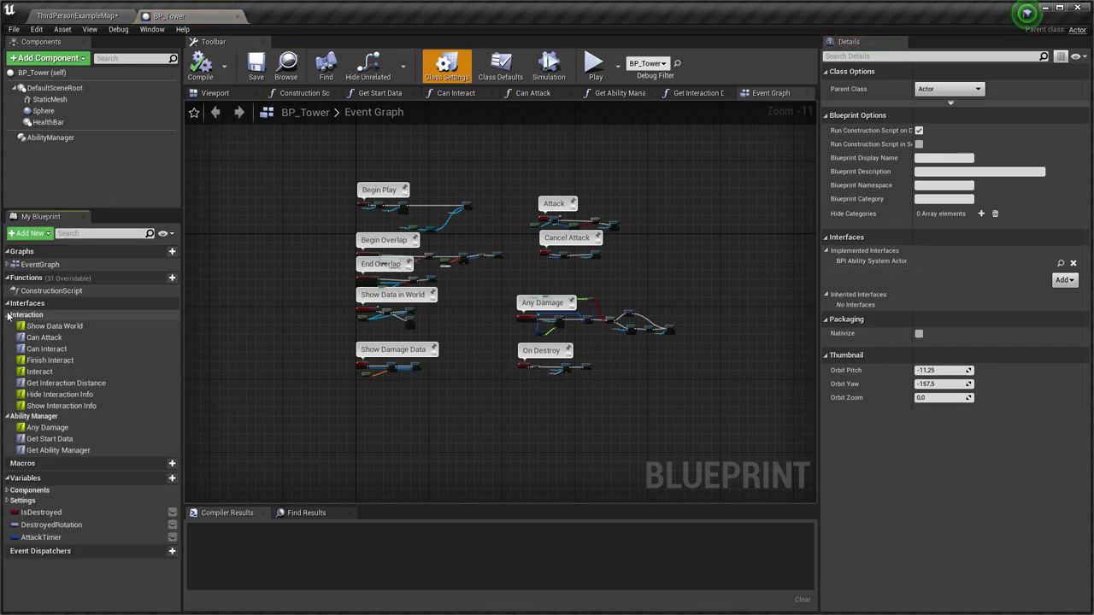
{"action": "double_click", "coordinate": [42, 337]}
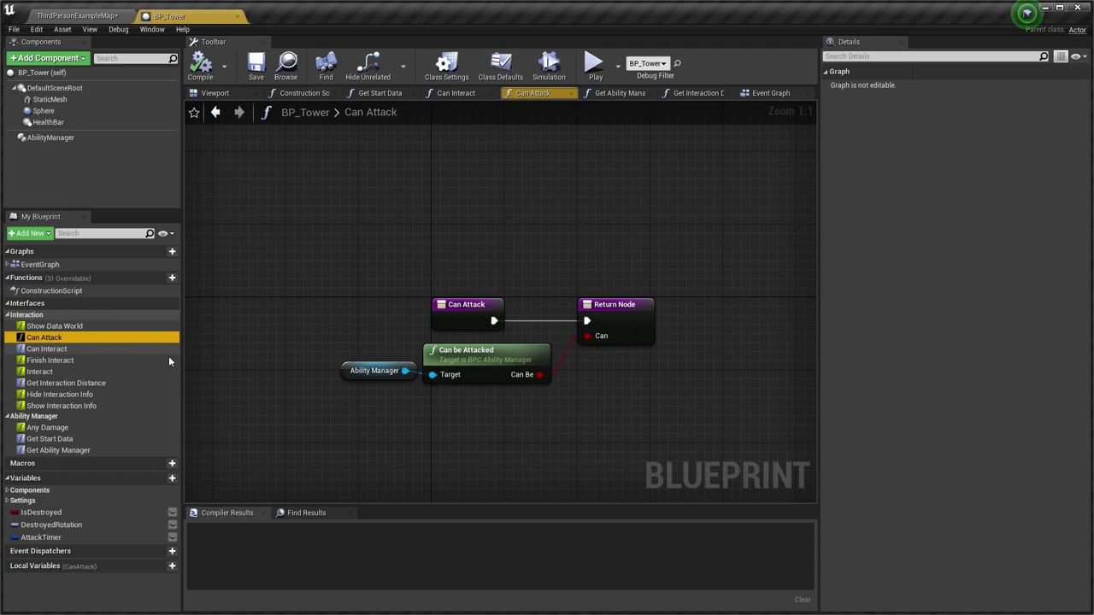
{"action": "double_click", "coordinate": [36, 348]}
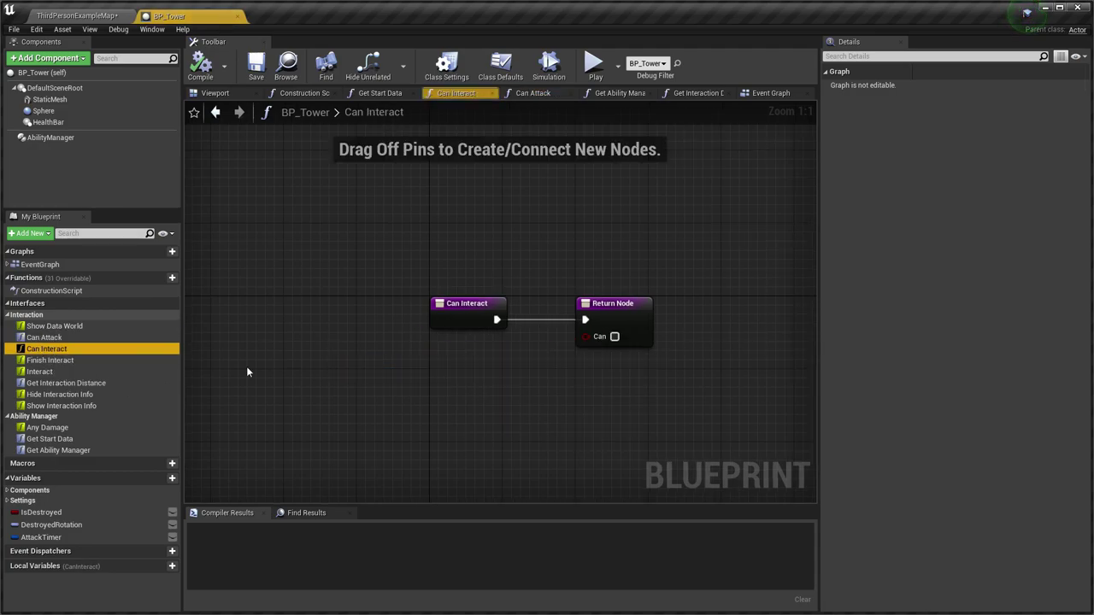
{"action": "double_click", "coordinate": [102, 383]}
Examine BP_Tower's Get Start Data and Get Ability Manager functions, its Settings variables and the Event Graph
{"action": "double_click", "coordinate": [88, 436]}
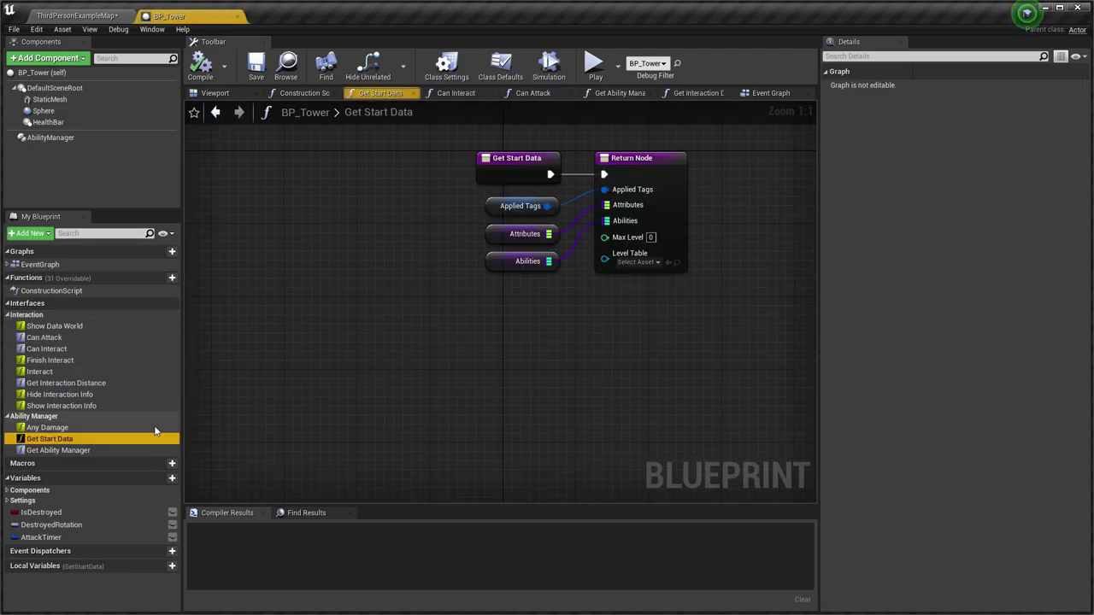
{"action": "left_click", "coordinate": [7, 501]}
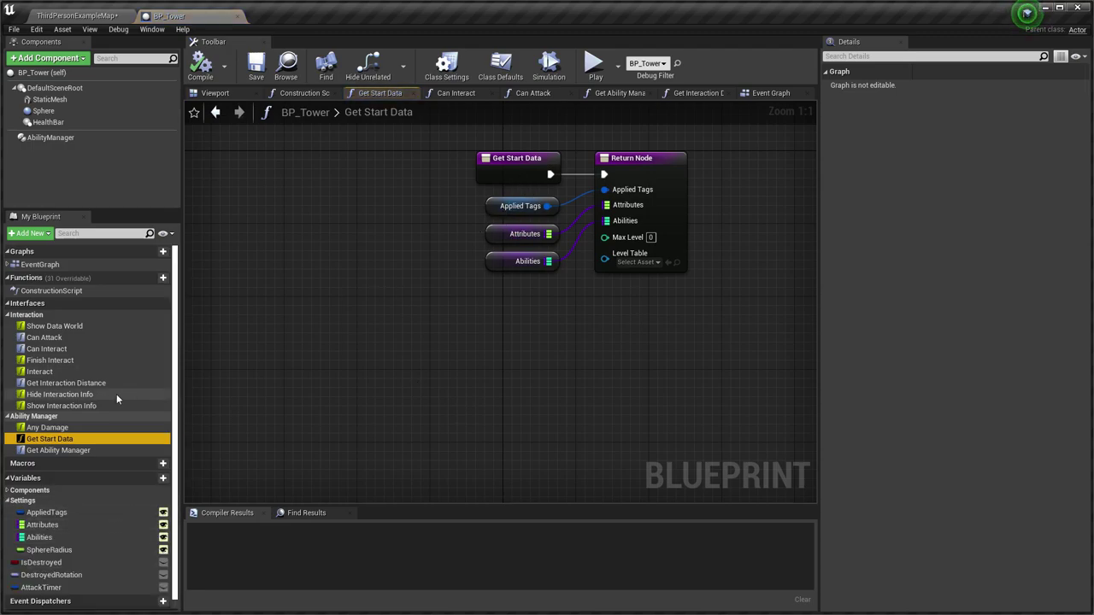
{"action": "right_click", "coordinate": [77, 450]}
{"action": "left_click", "coordinate": [511, 299]}
{"action": "double_click", "coordinate": [103, 453]}
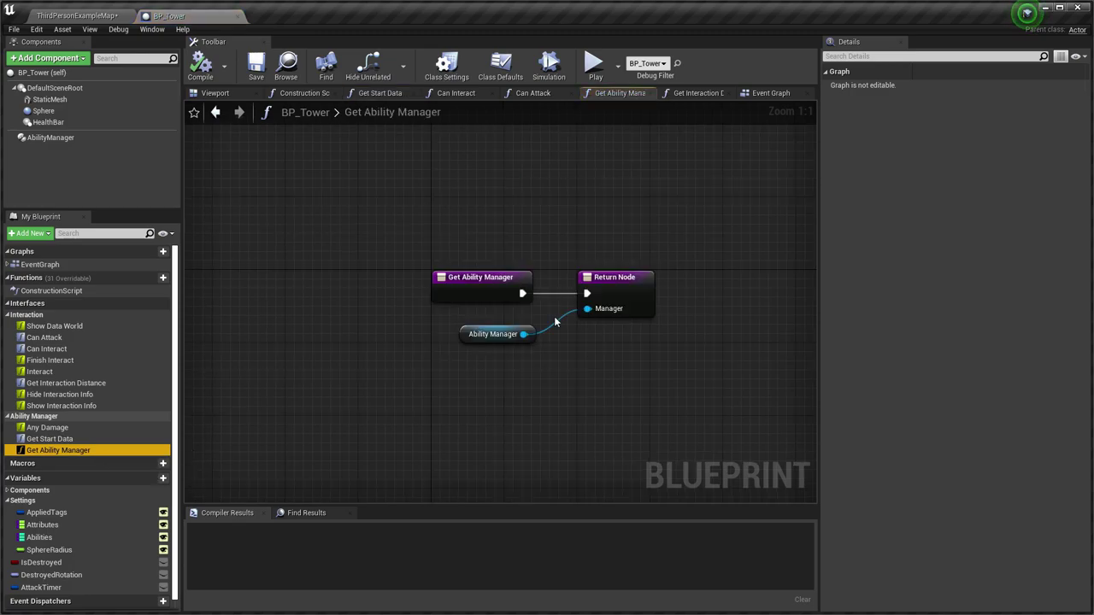
{"action": "double_click", "coordinate": [92, 264]}
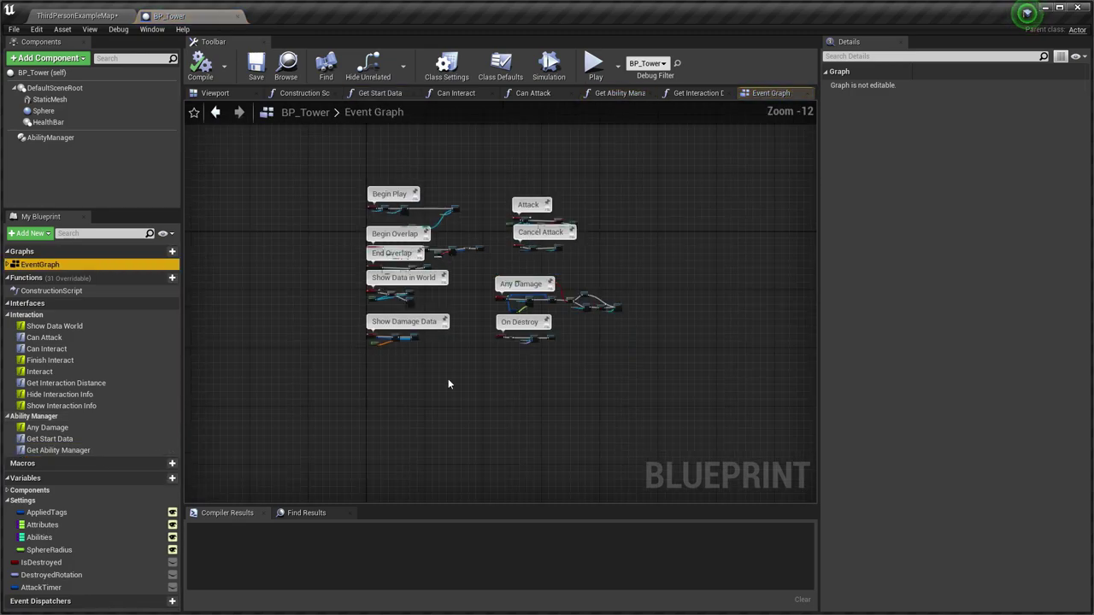
Return to the level and apply the Character.CanBeAttacked gameplay tag to the placed BP_Tower
{"action": "left_click", "coordinate": [84, 15]}
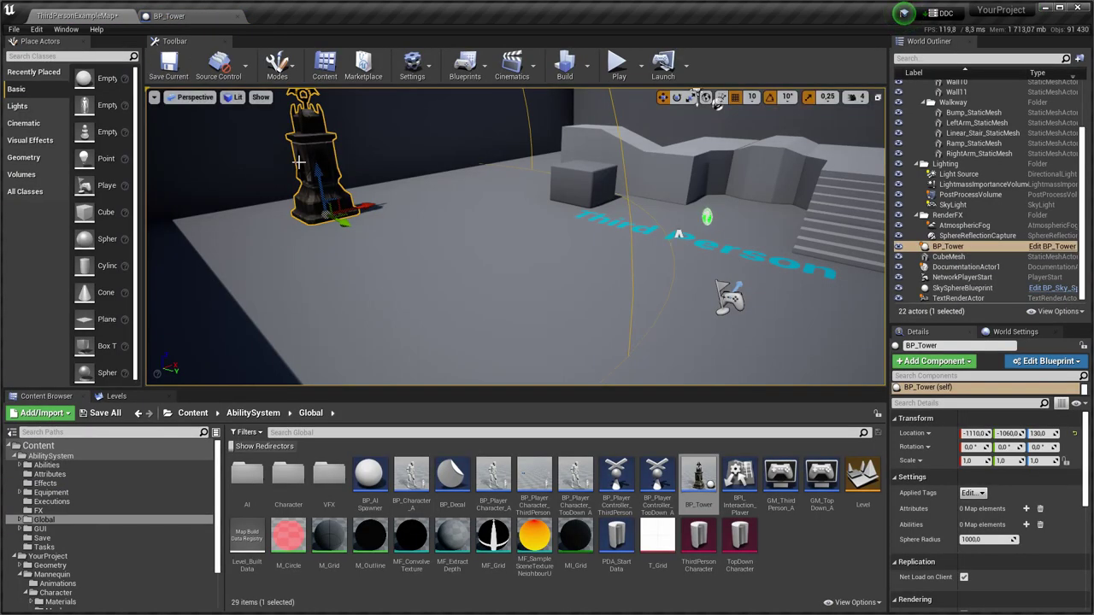
{"action": "left_click", "coordinate": [972, 493]}
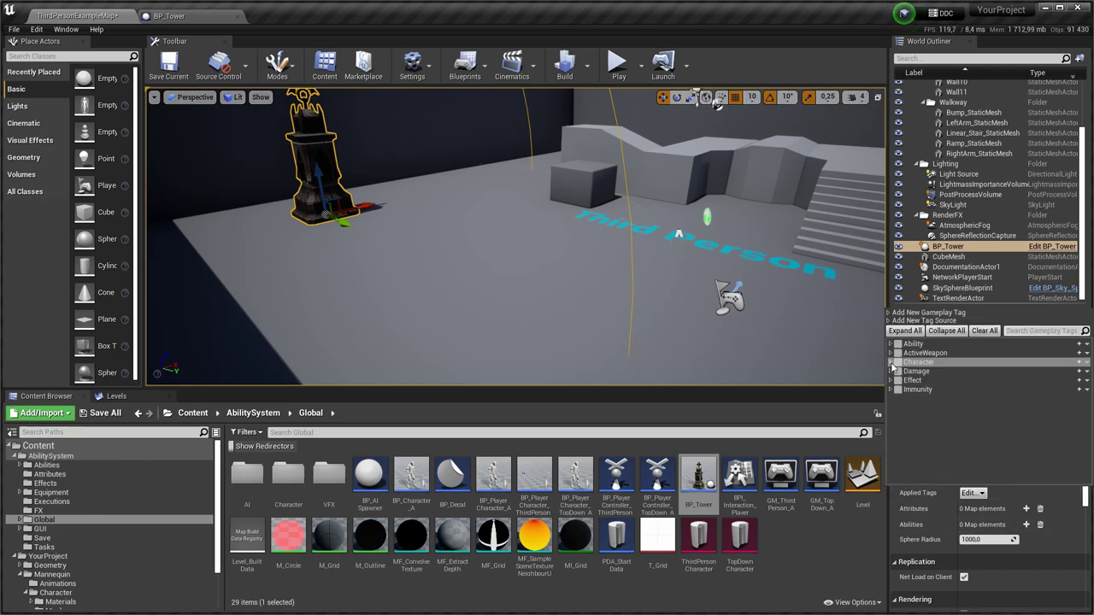
{"action": "left_click", "coordinate": [1031, 332]}
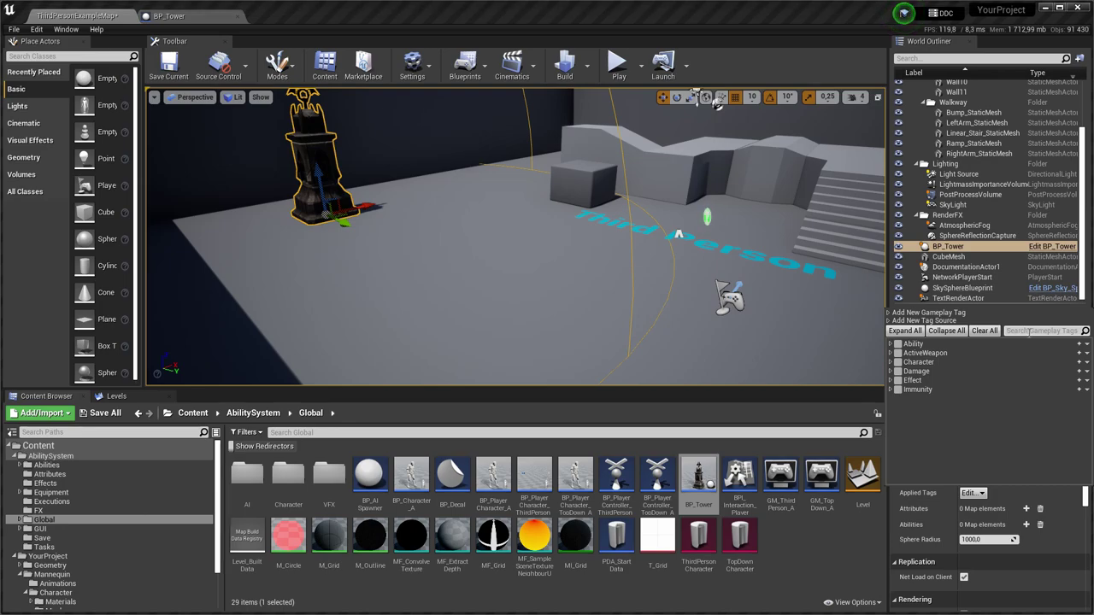
{"action": "type", "text": "canb"}
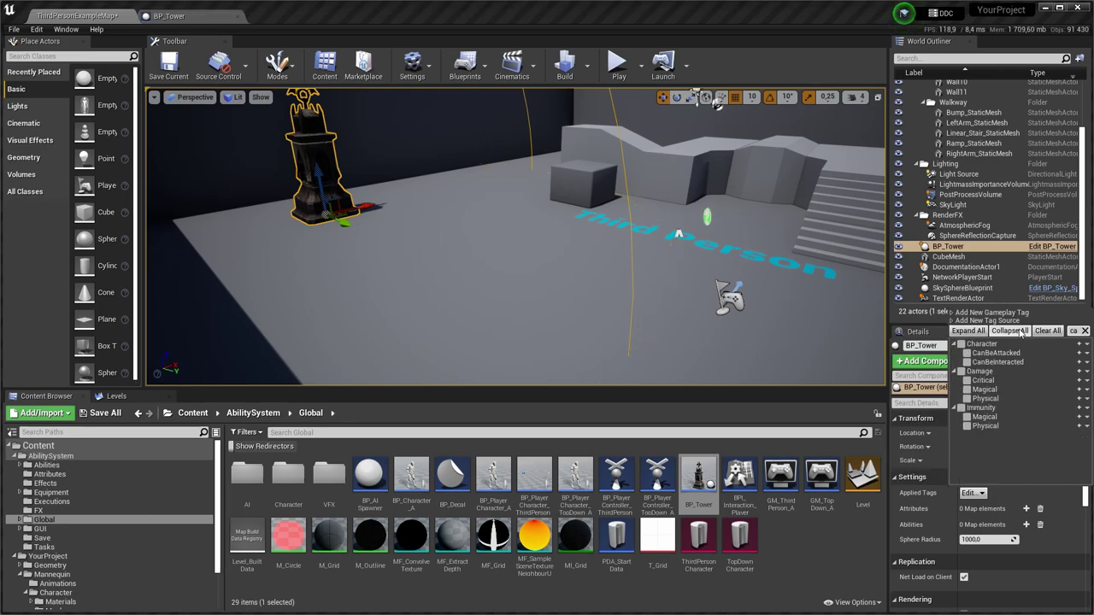
{"action": "left_click", "coordinate": [958, 352]}
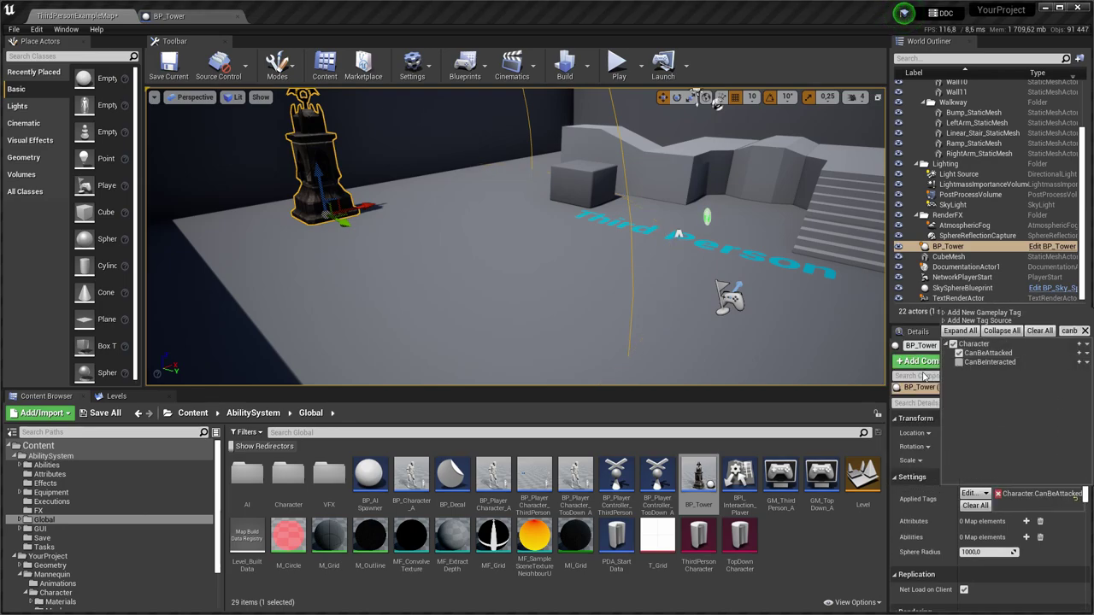
{"action": "left_click", "coordinate": [1034, 534]}
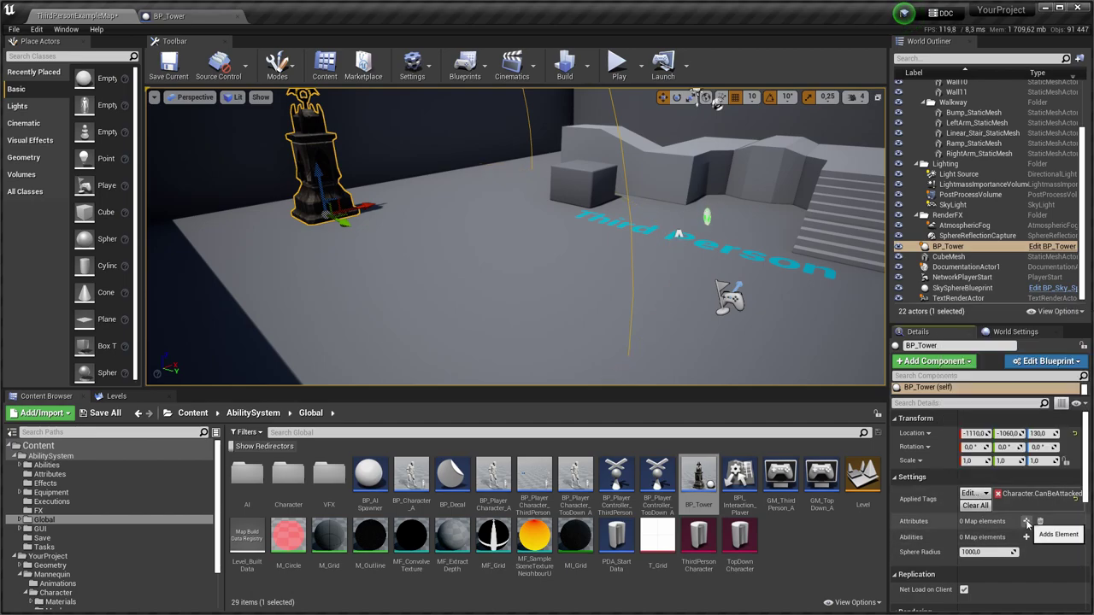
Add a BP_MagicalAttack attribute with a value of 40 to the placed BP_Tower
{"action": "left_click", "coordinate": [1027, 521]}
{"action": "left_click", "coordinate": [1026, 521]}
{"action": "left_click", "coordinate": [930, 537]}
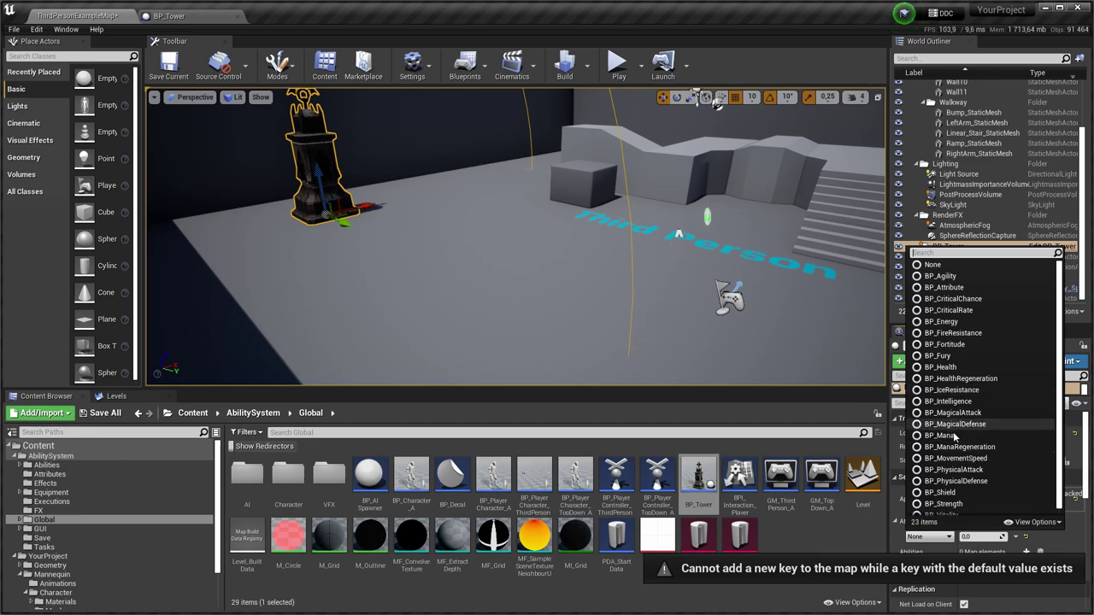
{"action": "left_click", "coordinate": [953, 413]}
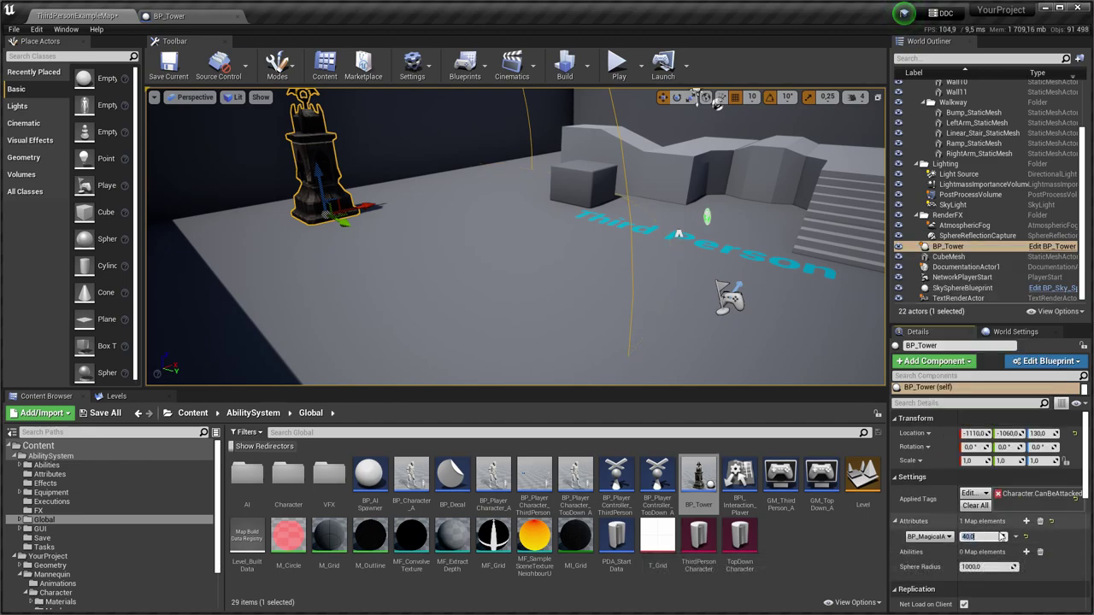
Add a BP_Health attribute with a value of 1000 to the placed BP_Tower
{"action": "left_click", "coordinate": [1026, 522]}
{"action": "left_click", "coordinate": [928, 551]}
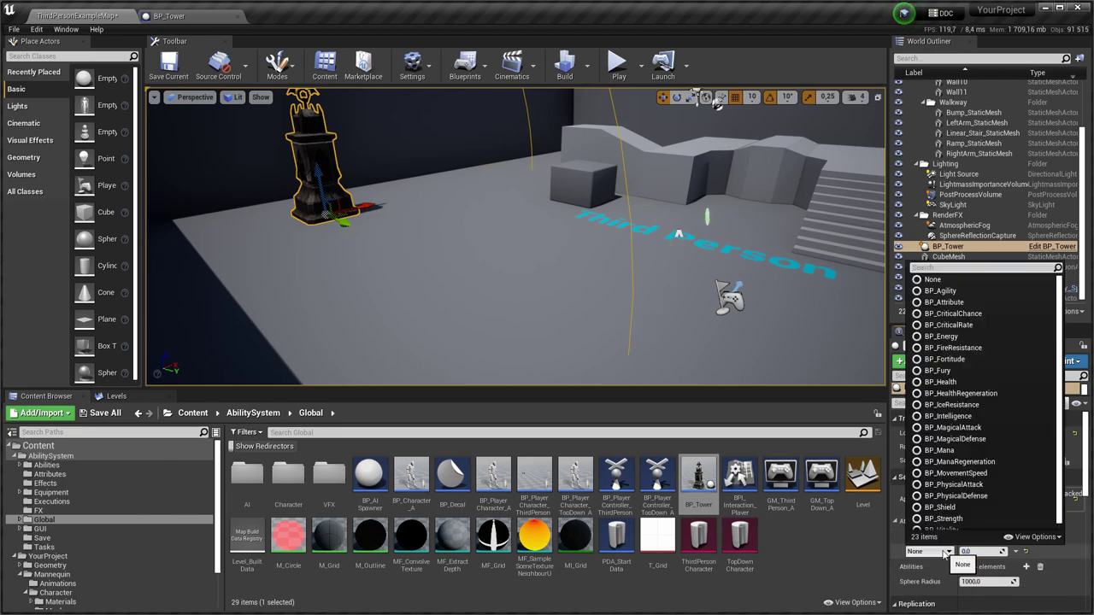
{"action": "type", "text": "he"}
{"action": "left_click", "coordinate": [949, 513]}
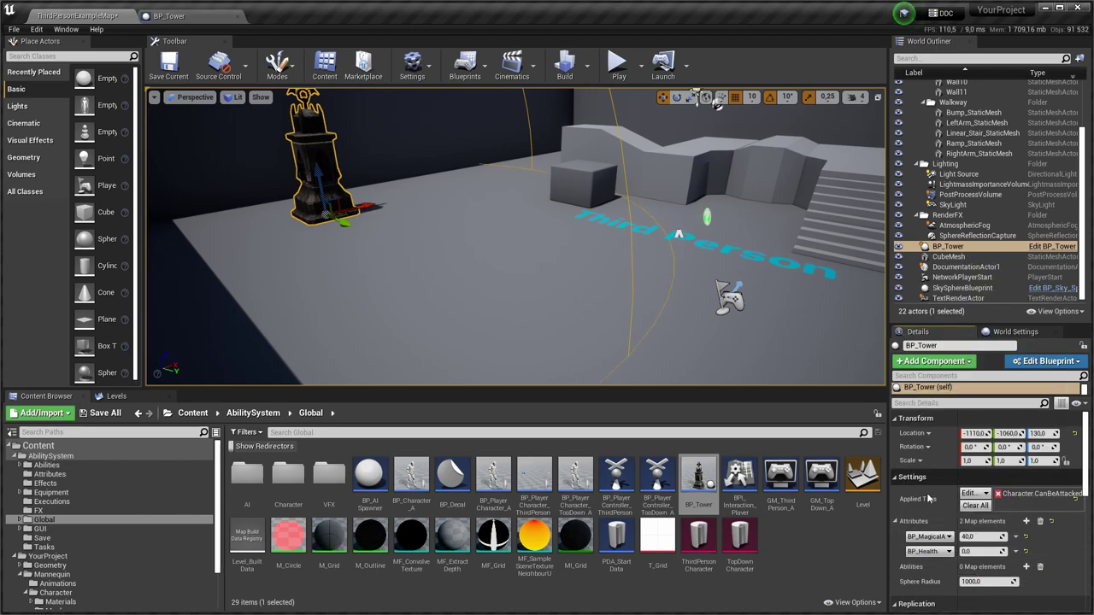
{"action": "left_click", "coordinate": [993, 554]}
{"action": "type", "text": "1000"}
{"action": "key", "text": "Return"}
Add the BP_Tower_Attack ability to the placed BP_Tower and set its level to 1
{"action": "left_click", "coordinate": [1026, 567]}
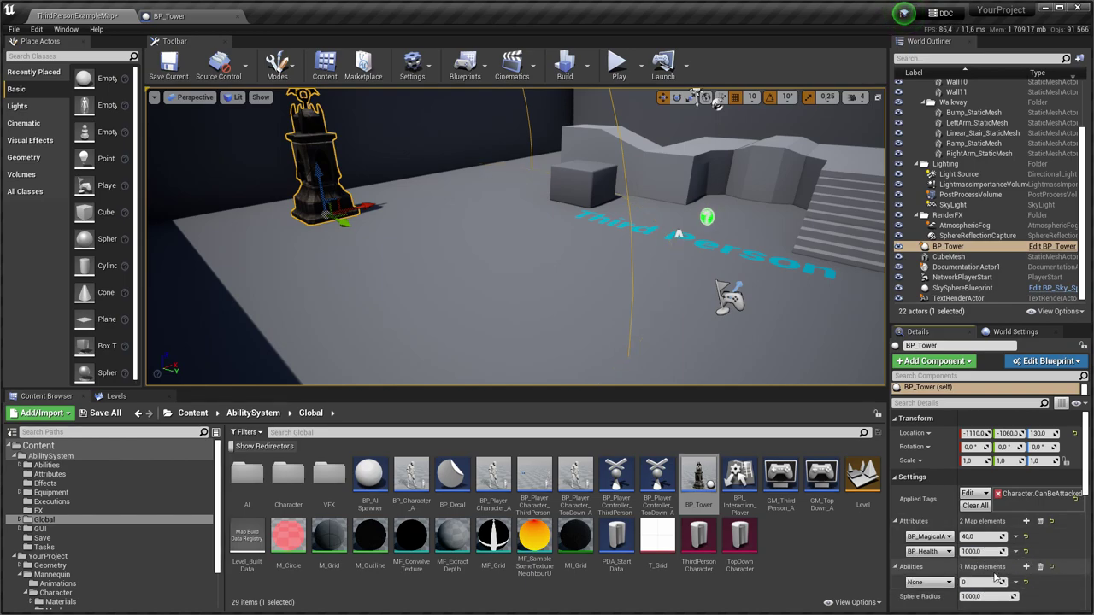
{"action": "left_click", "coordinate": [948, 582]}
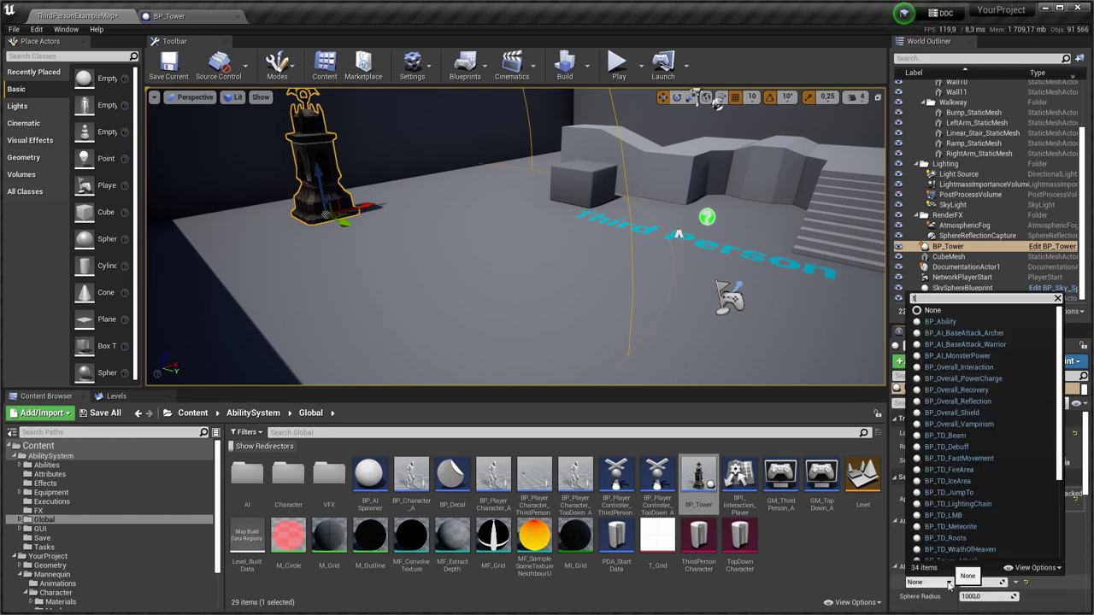
{"action": "left_click", "coordinate": [950, 561]}
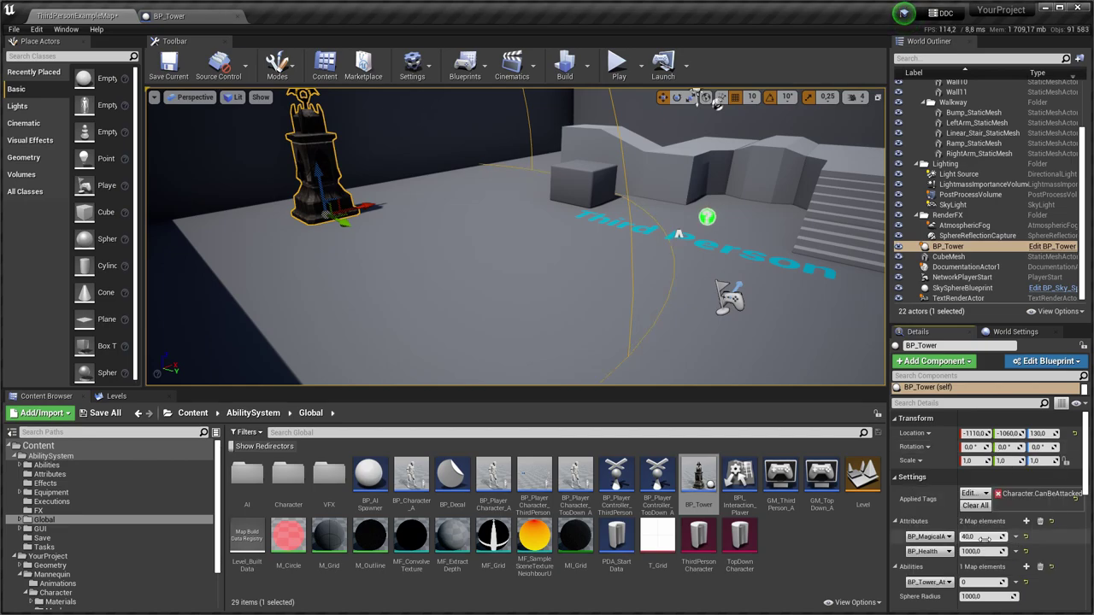
{"action": "scroll", "coordinate": [988, 544], "scroll_direction": "down", "scroll_amount": 2}
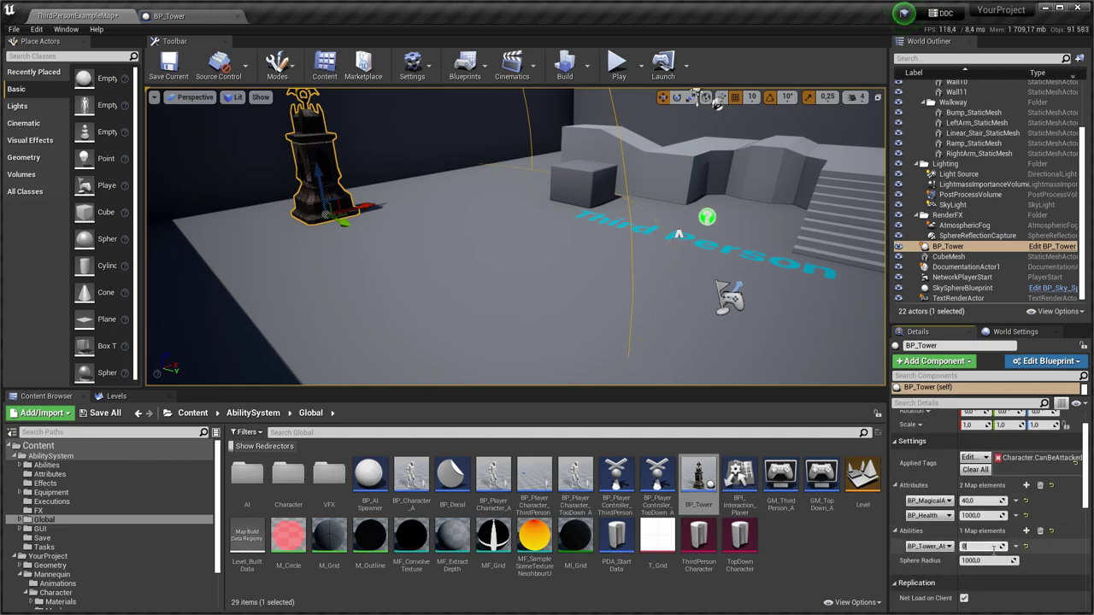
{"action": "type", "text": "1"}
{"action": "key", "text": "Return"}
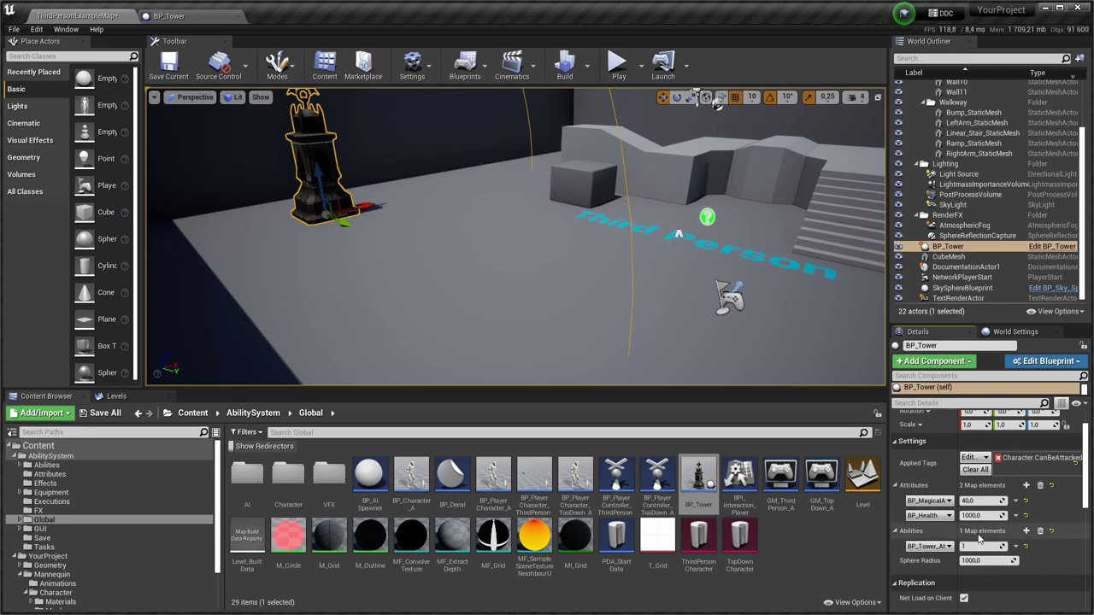
Set the sphere radius of the placed BP_Tower to 800
{"action": "left_click", "coordinate": [987, 564]}
{"action": "type", "text": "500"}
{"action": "key", "text": "Return"}
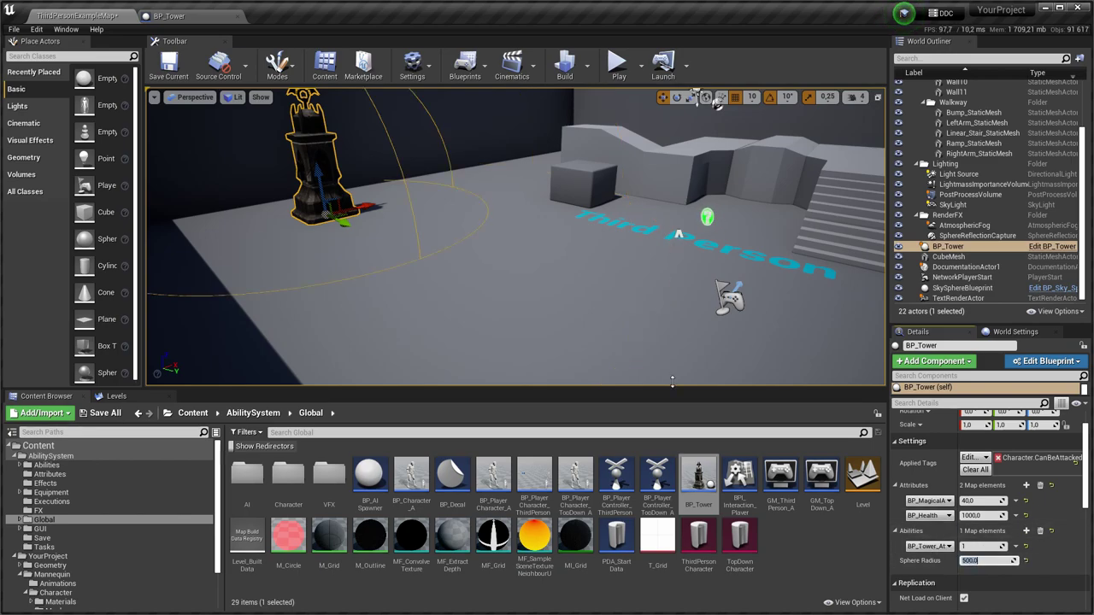
{"action": "type", "text": "8"}
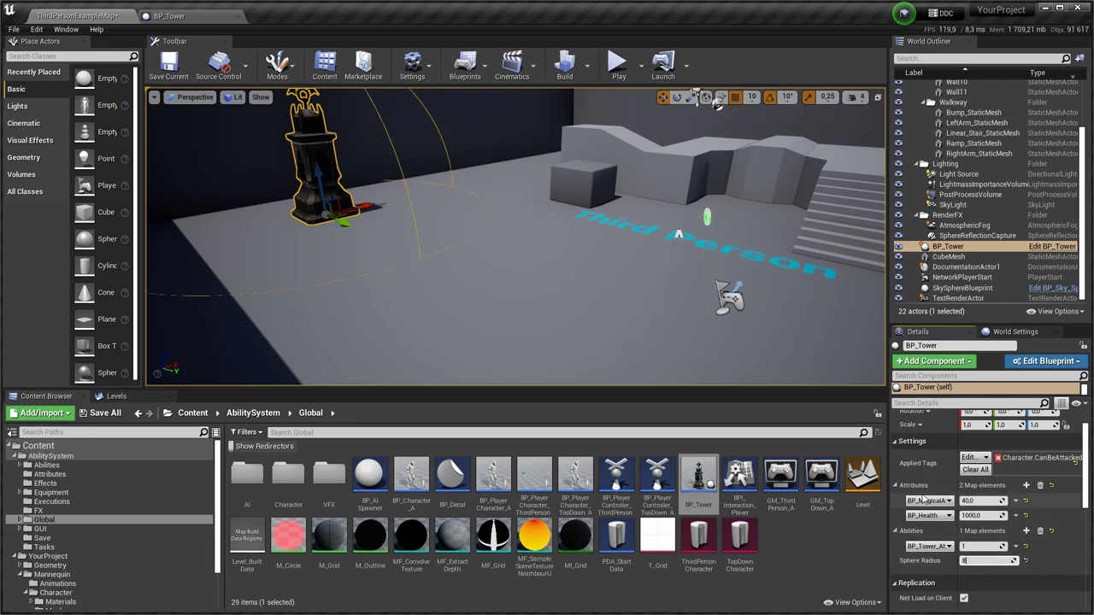
{"action": "type", "text": "00"}
{"action": "key", "text": "Return"}
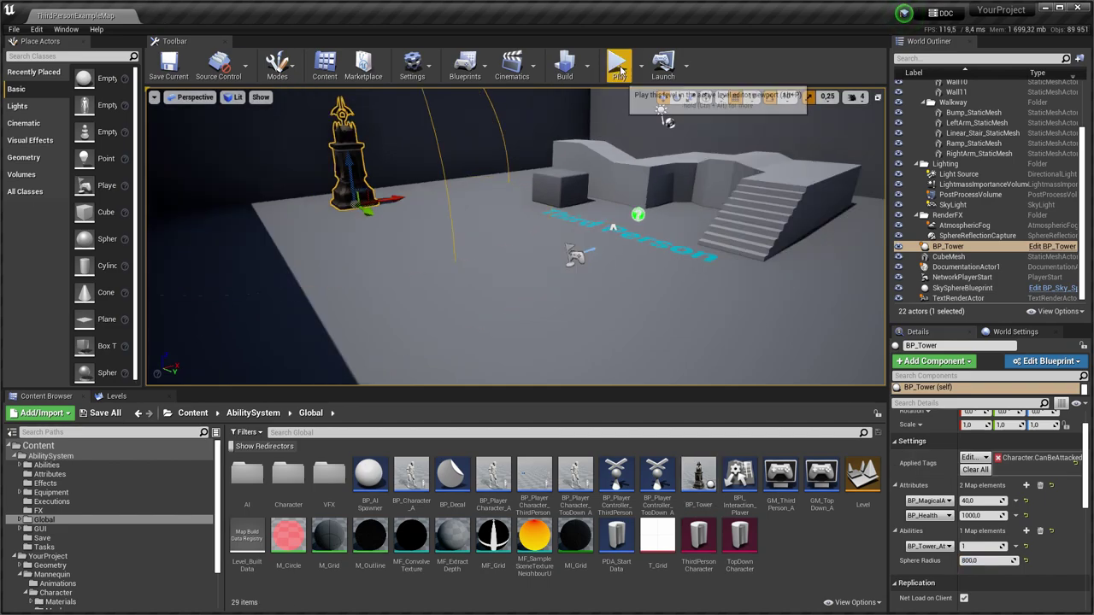
Play-test the tower by shooting it with the bow and walking toward and away from it, and end the play session
{"action": "left_click", "coordinate": [621, 71]}
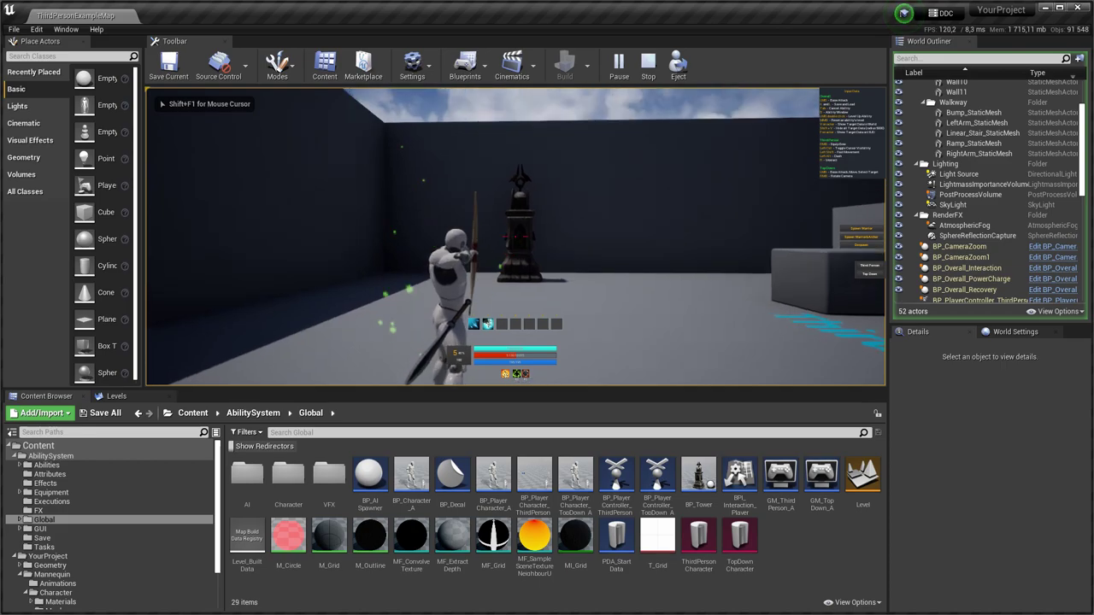
{"action": "left_click", "coordinate": [929, 93]}
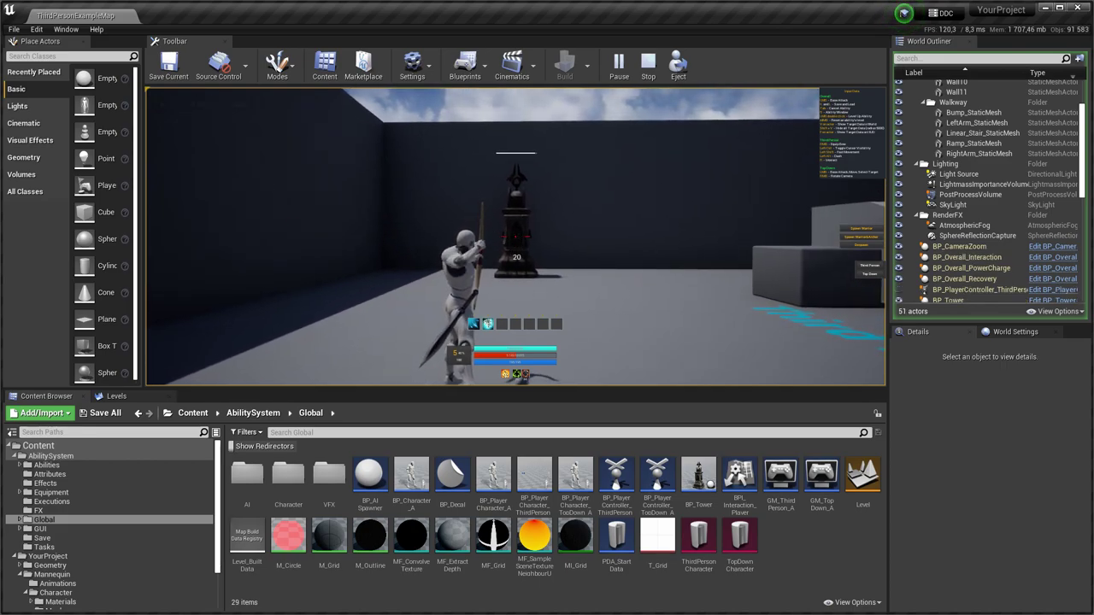
{"action": "key", "text": "w"}
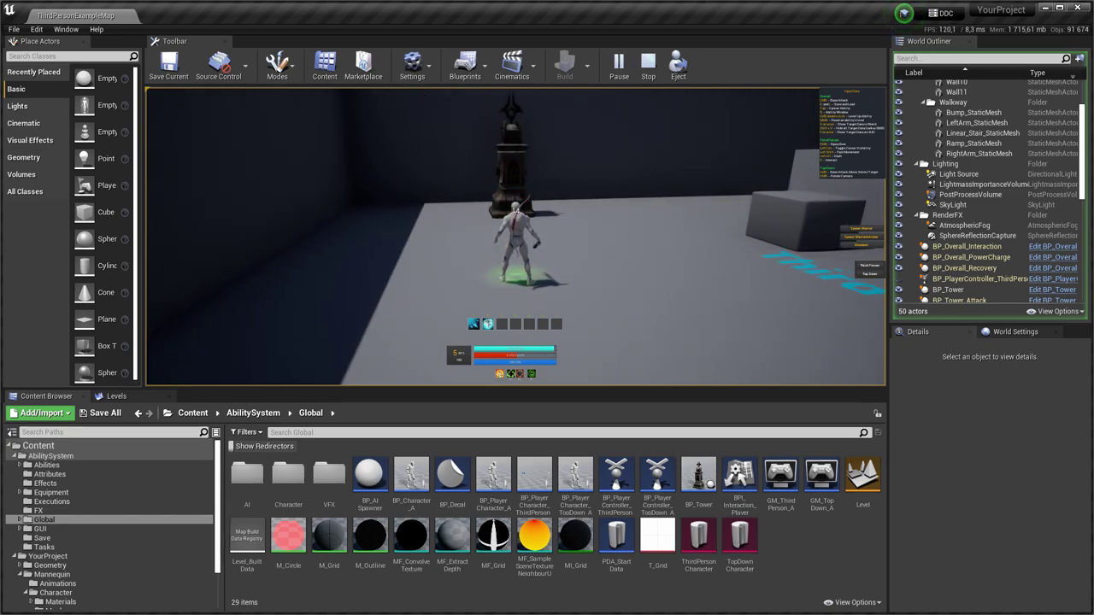
{"action": "key", "text": "s"}
{"action": "key", "text": "d"}
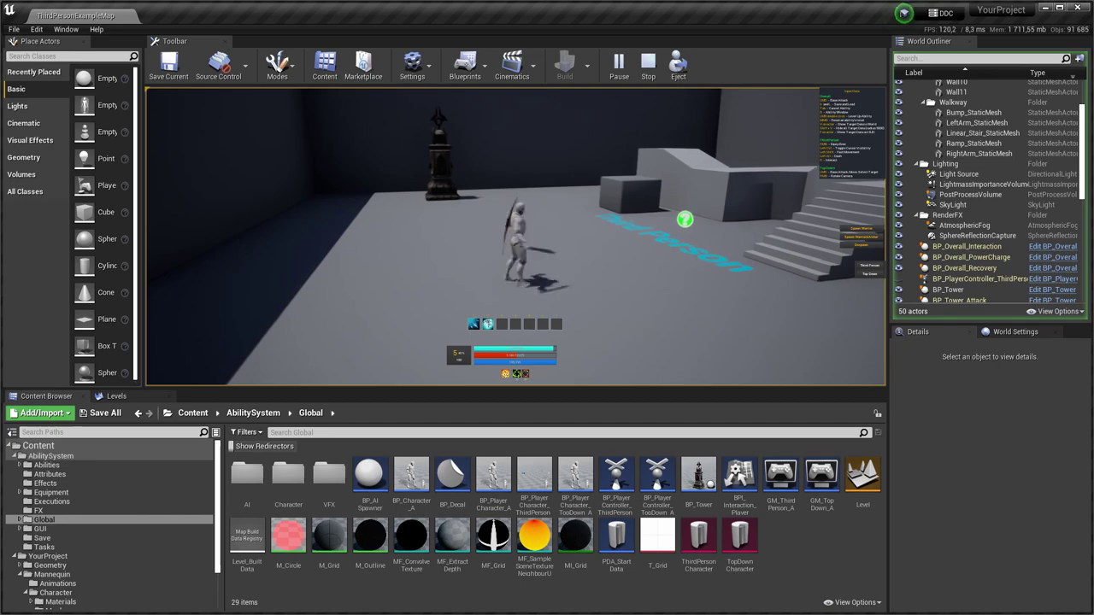
{"action": "key", "text": "Escape"}
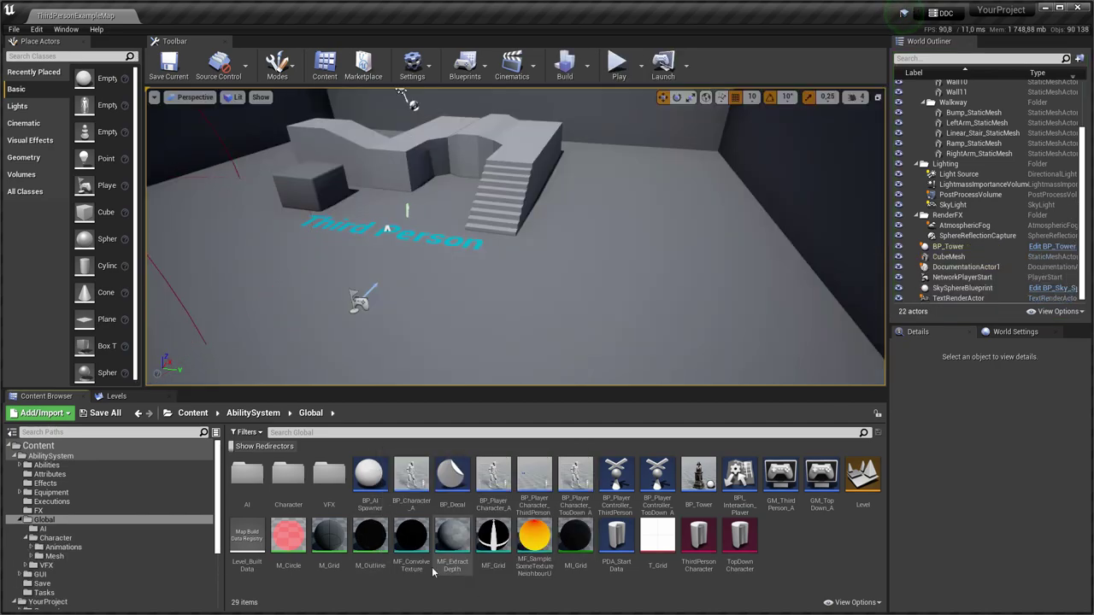
Place a BP_AISpawner on the open floor beyond the stairs and add a Nav Mesh Bounds Volume near the middle of the level
{"action": "left_click_drag", "start_coordinate": [369, 475], "coordinate": [656, 175]}
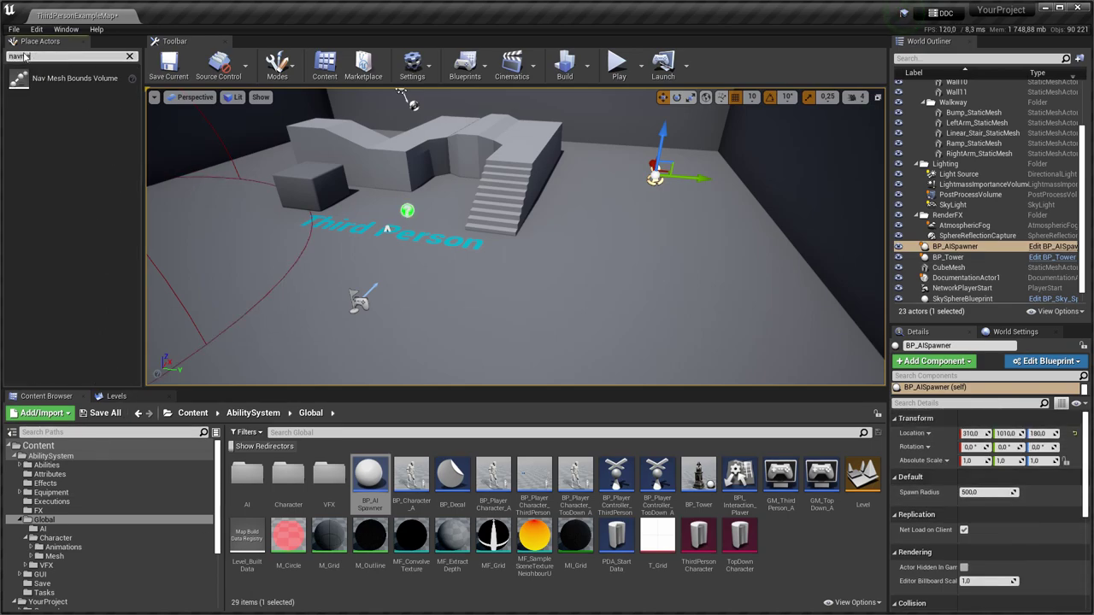
{"action": "left_click_drag", "start_coordinate": [75, 77], "coordinate": [391, 183]}
{"action": "key", "text": "f"}
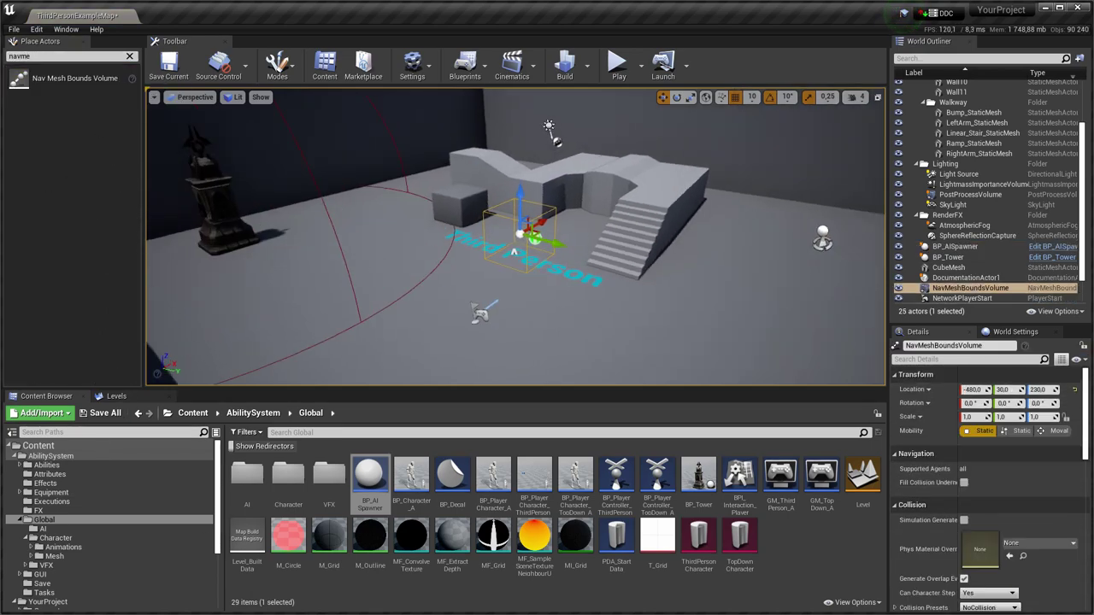
Enlarge the Nav Mesh Bounds Volume's brush to about 8204 in X and 3060 in Y, and toggle the navigation display to check it
{"action": "right_click_drag", "start_coordinate": [725, 300], "coordinate": [728, 367]}
{"action": "scroll", "coordinate": [1018, 434], "scroll_direction": "down", "scroll_amount": 12}
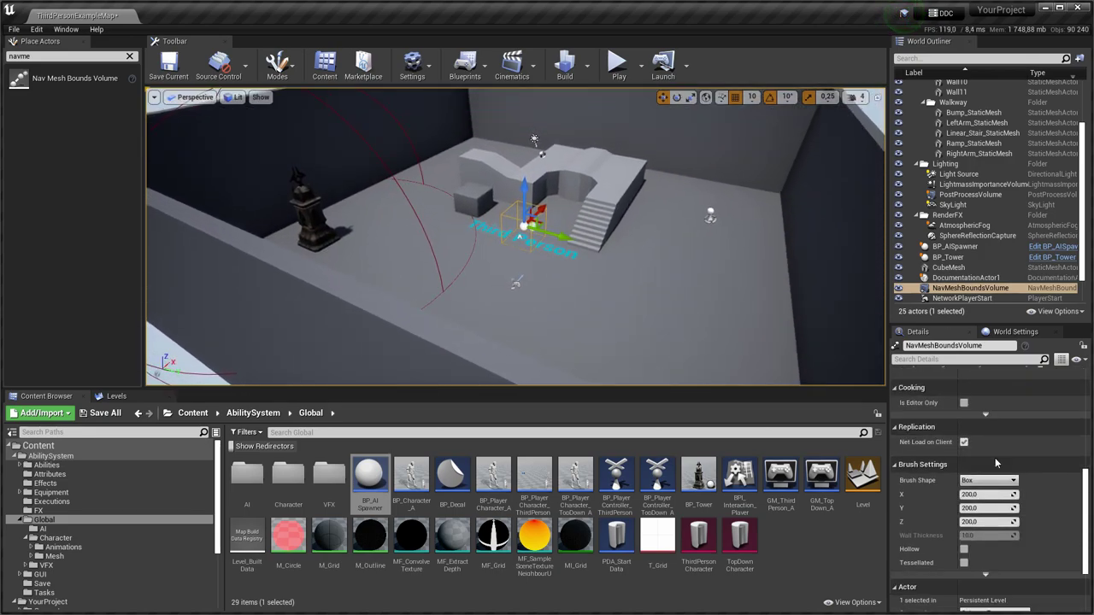
{"action": "mouse_move", "coordinate": [989, 494]}
{"action": "left_mouse_down"}
{"action": "mouse_move", "coordinate": [1077, 495]}
{"action": "mouse_move", "coordinate": [1026, 508]}
{"action": "mouse_move", "coordinate": [1060, 508]}
{"action": "left_mouse_up"}
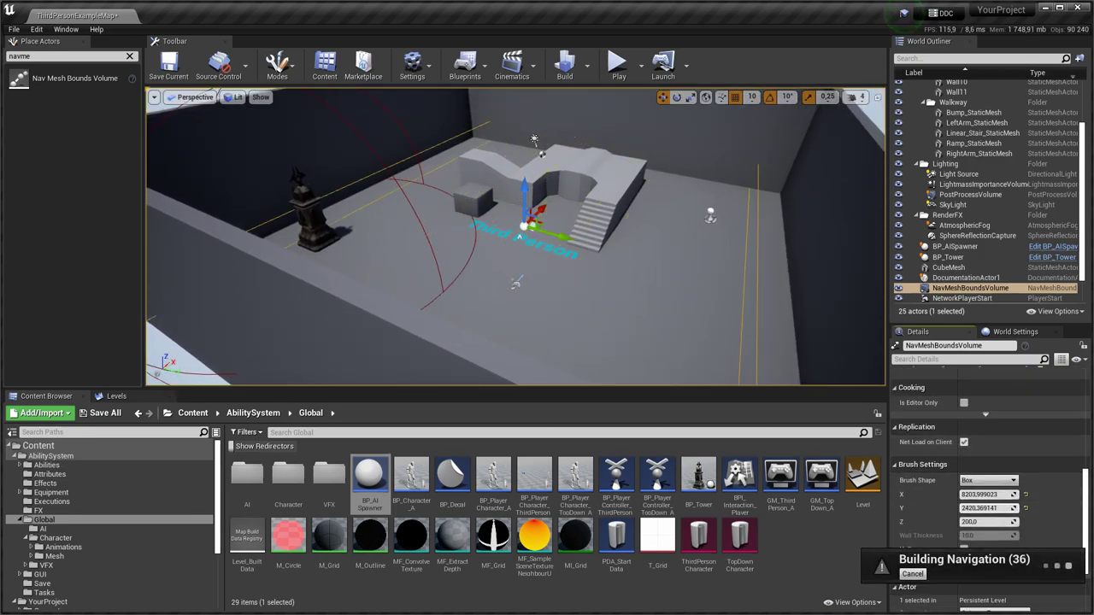
{"action": "right_click_drag", "start_coordinate": [632, 316], "coordinate": [684, 308]}
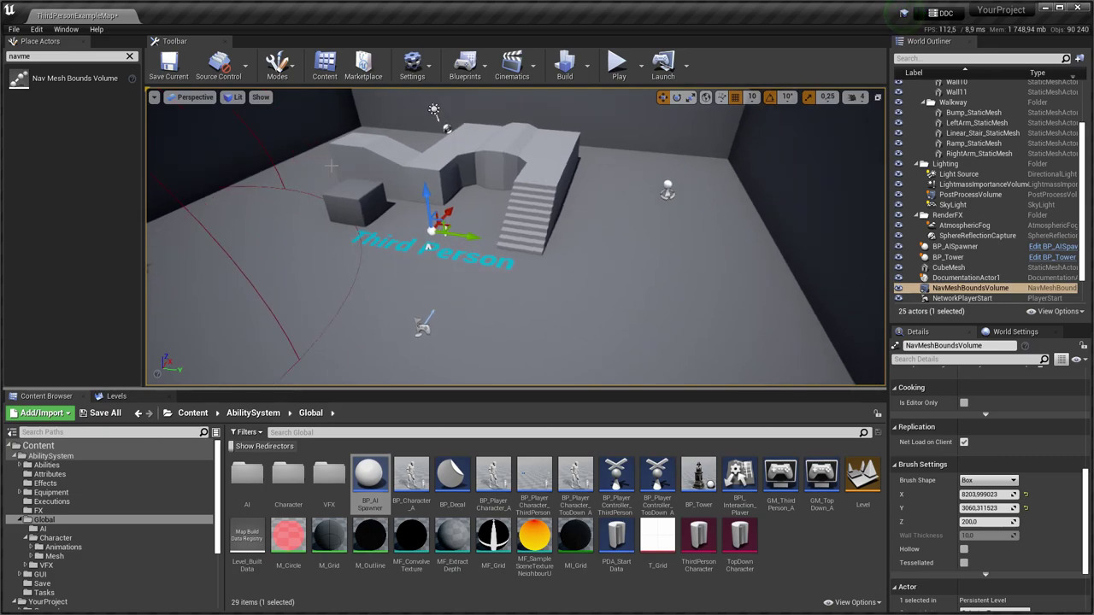
{"action": "key", "text": "p"}
{"action": "left_click", "coordinate": [260, 97]}
{"action": "left_click", "coordinate": [287, 246]}
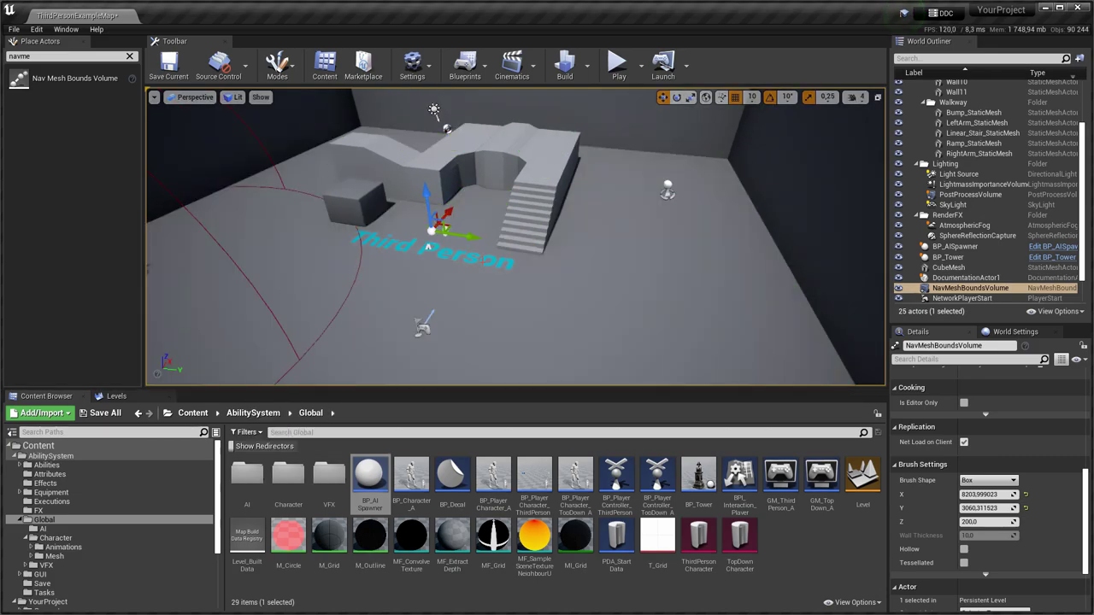
Play-test the AI spawner by spawning warrior and archer enemies and moving the character around them, and end the play session
{"action": "left_click", "coordinate": [616, 67]}
{"action": "key", "text": "ctrl"}
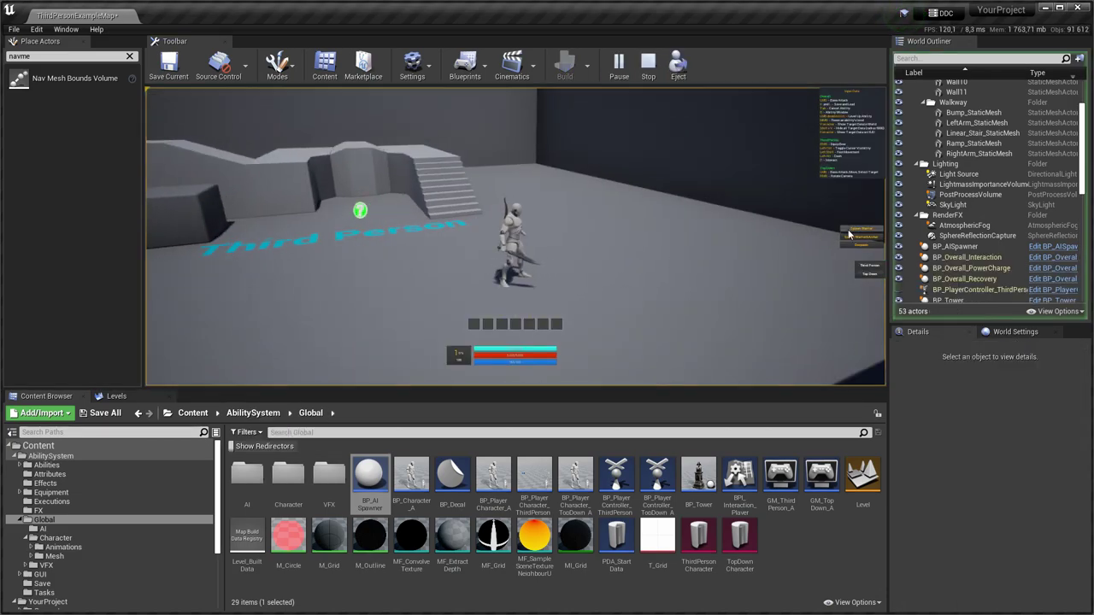
{"action": "left_click", "coordinate": [858, 229]}
{"action": "left_click", "coordinate": [856, 237]}
{"action": "key", "text": "ctrl"}
{"action": "key", "text": "w"}
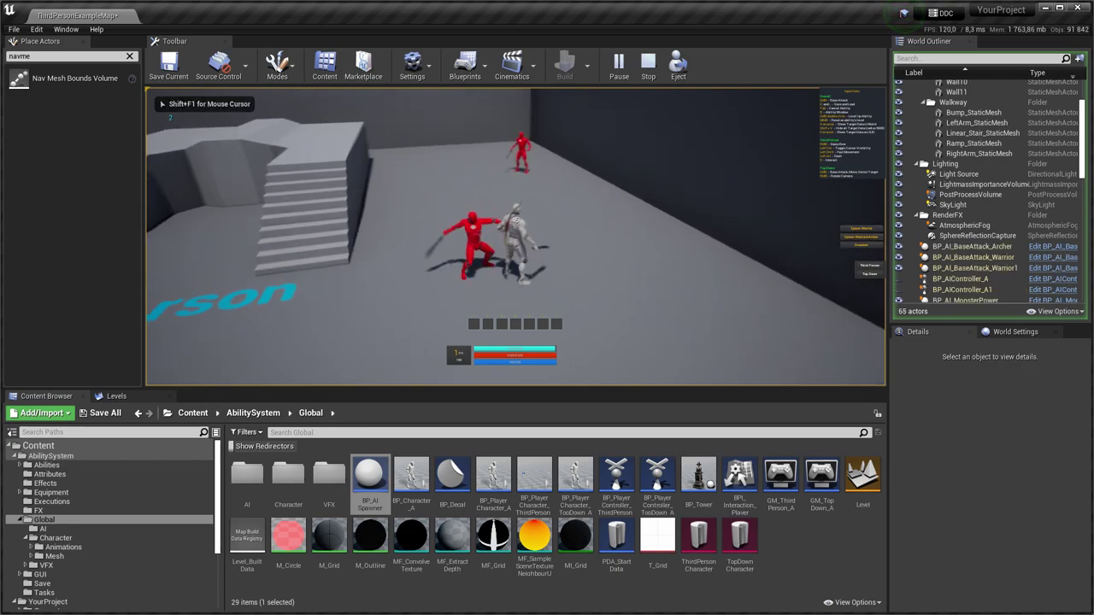
{"action": "key", "text": "s"}
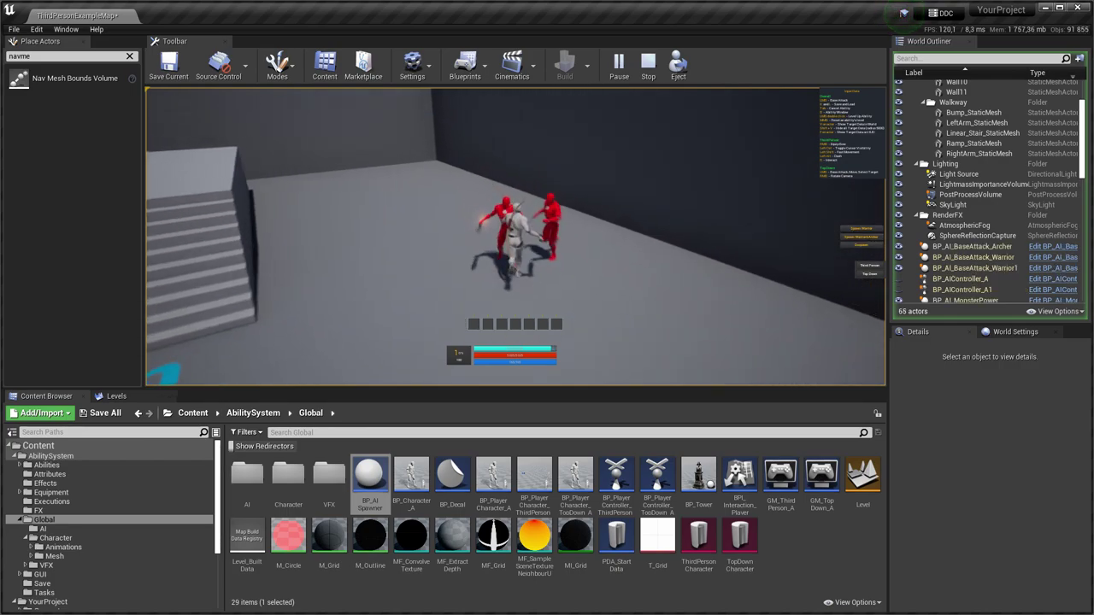
{"action": "key", "text": "Escape"}
{"action": "key", "text": "f"}
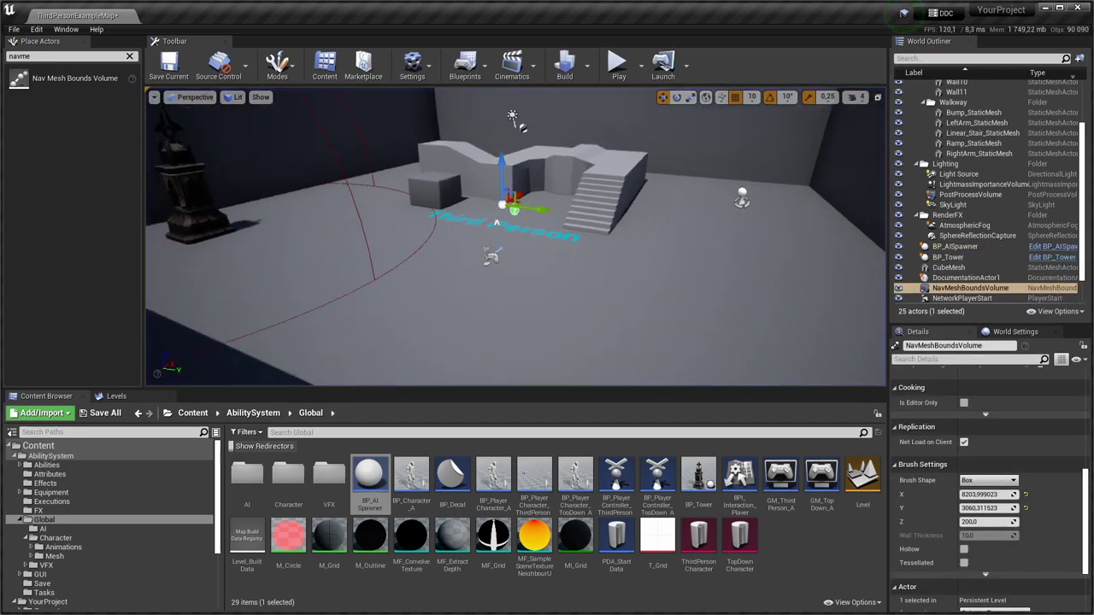
{"action": "right_click_drag", "start_coordinate": [756, 244], "coordinate": [756, 244]}
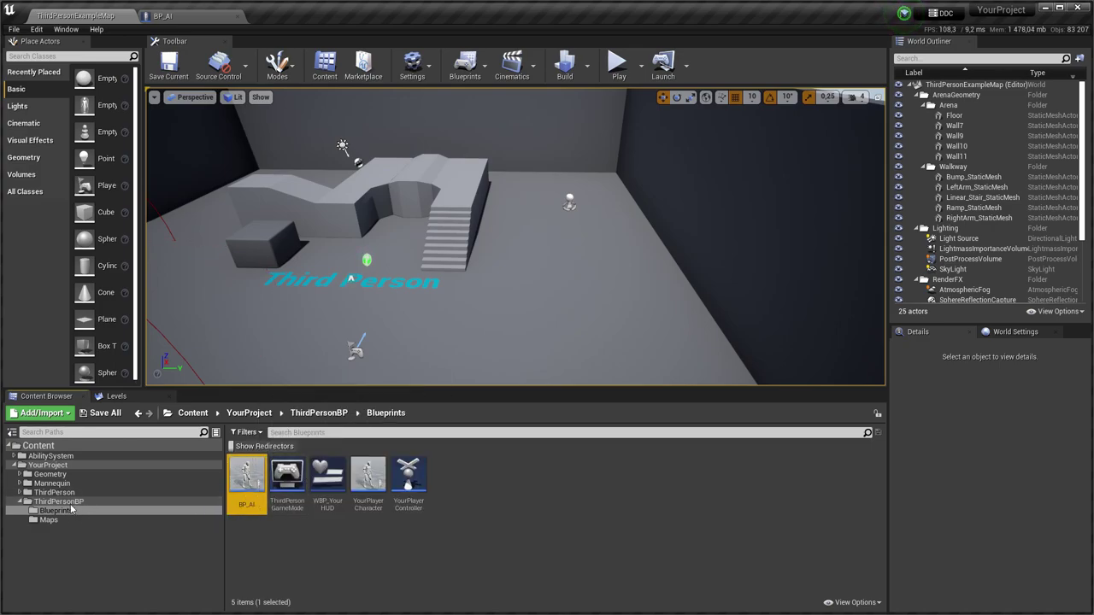
Open the BP_AI blueprint and add a BPC Ability Manager component named AbilityManager
{"action": "double_click", "coordinate": [247, 482]}
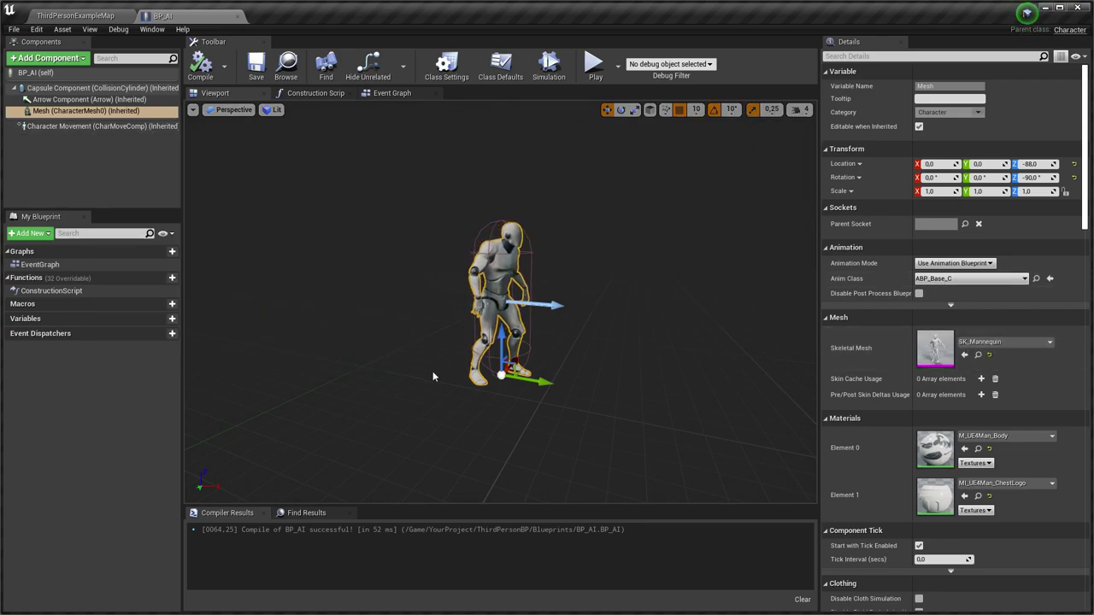
{"action": "left_click", "coordinate": [56, 59]}
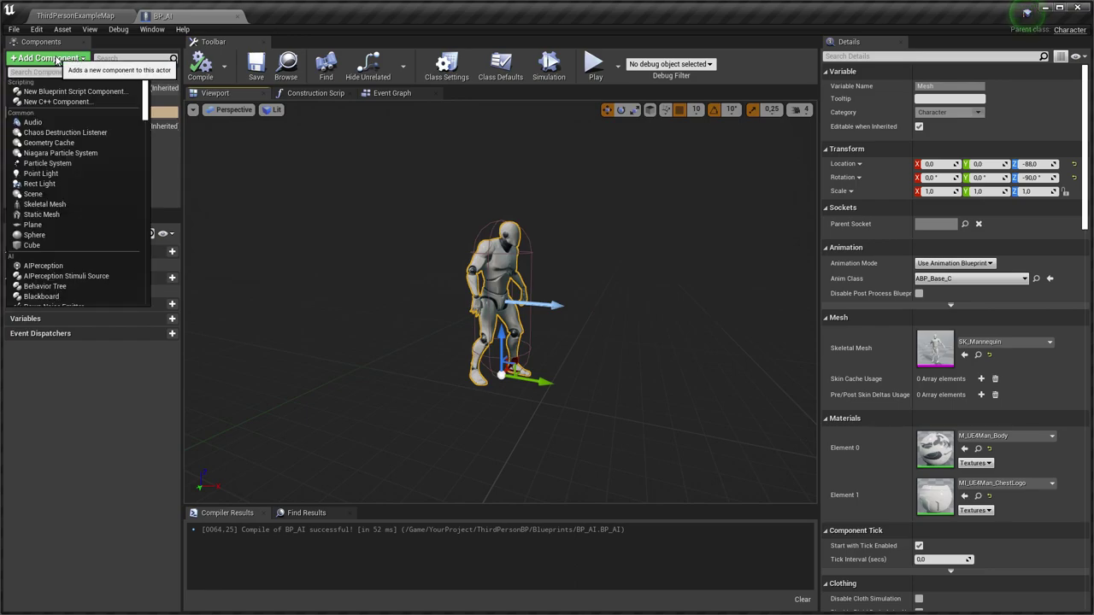
{"action": "type", "text": "ability"}
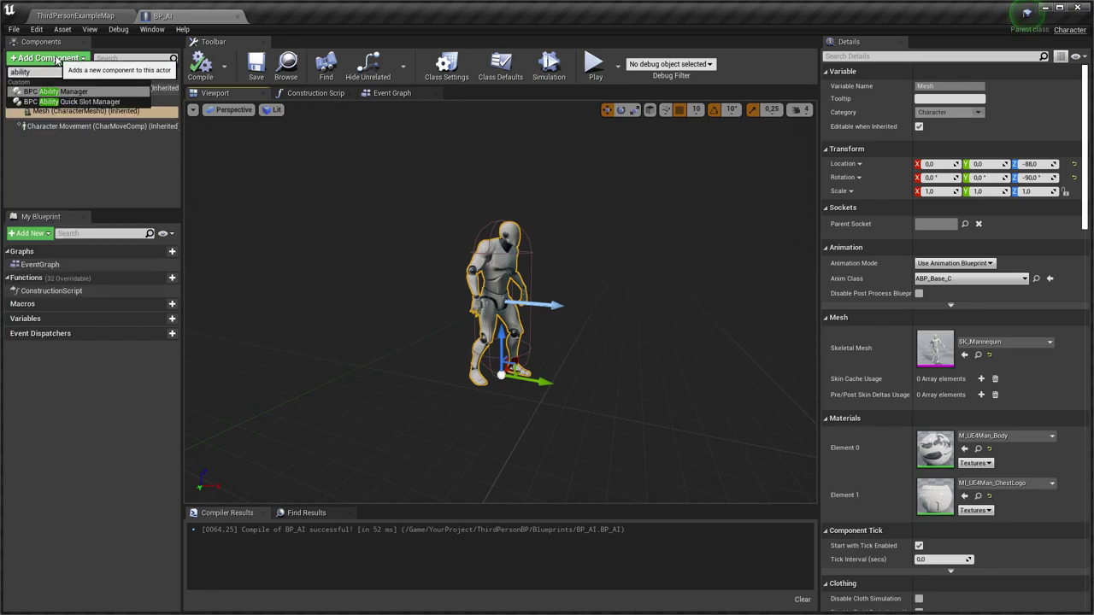
{"action": "left_click", "coordinate": [63, 93]}
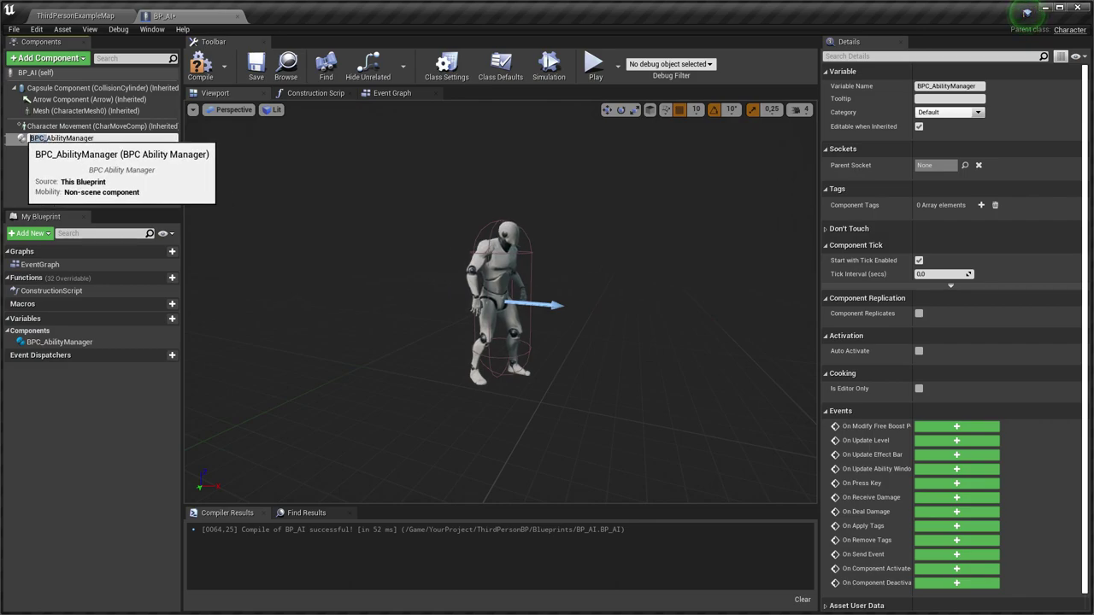
{"action": "key", "text": "Return"}
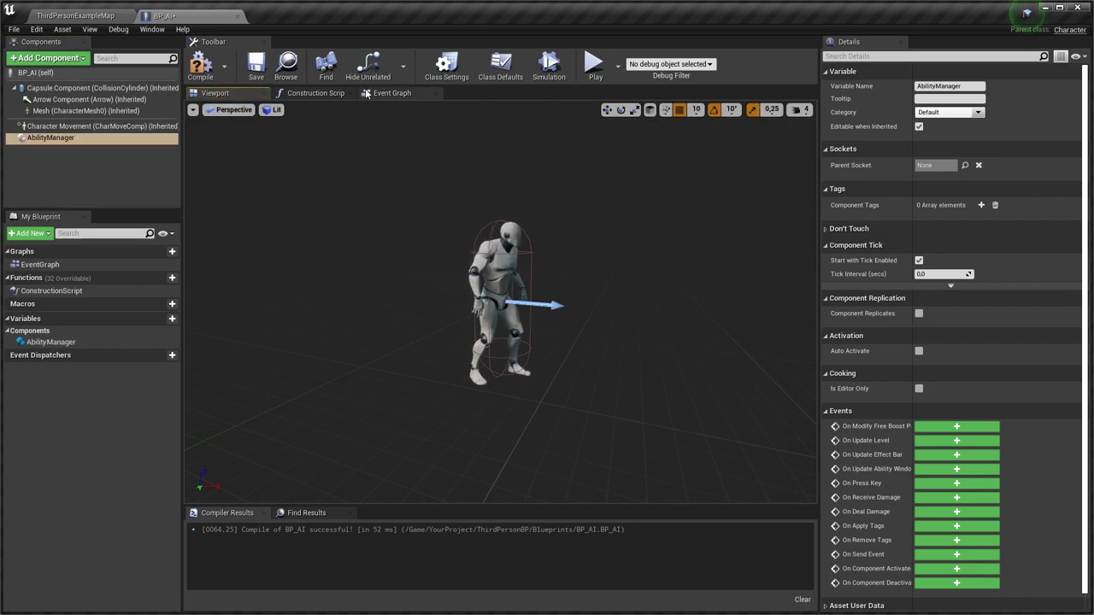
Implement the BPI_AbilitySystem_Actor interface in BP_AI's class settings and compile the blueprint
{"action": "left_click", "coordinate": [446, 66]}
{"action": "left_click", "coordinate": [1065, 275]}
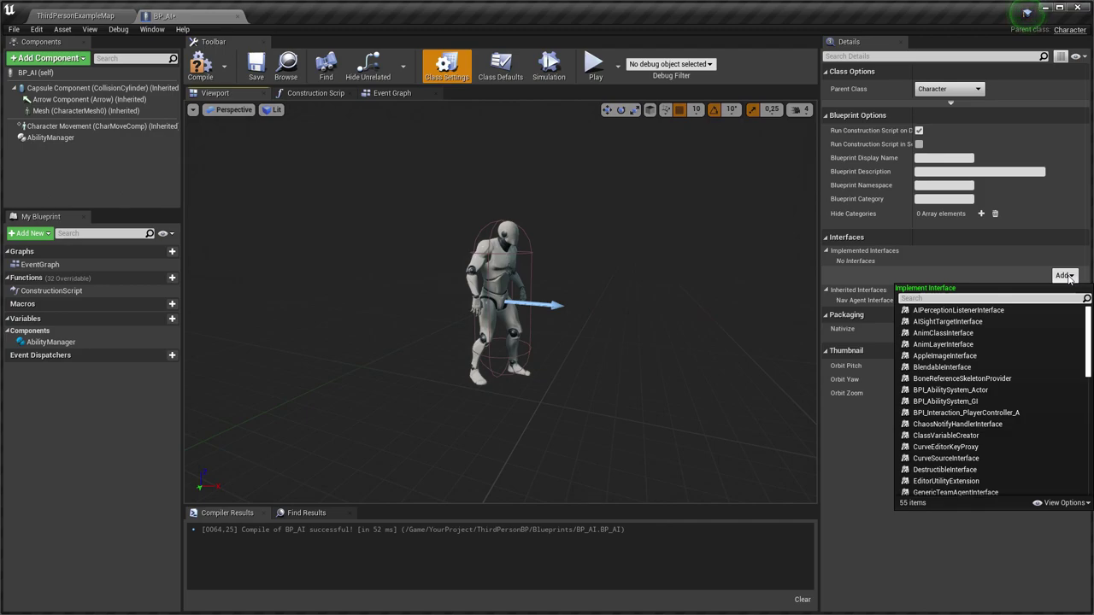
{"action": "type", "text": "ability"}
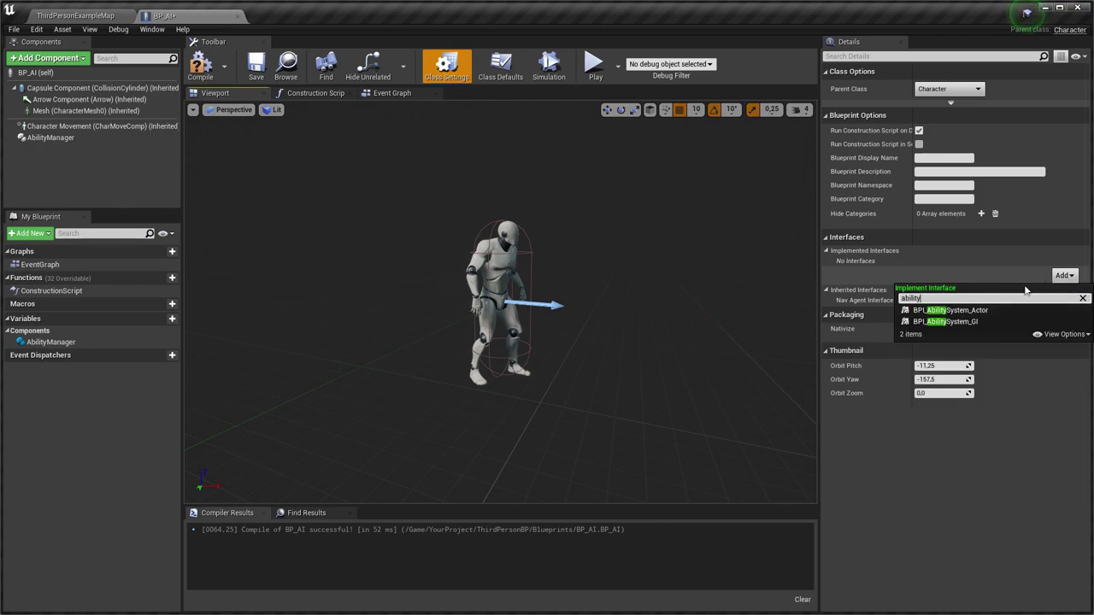
{"action": "left_click", "coordinate": [950, 310]}
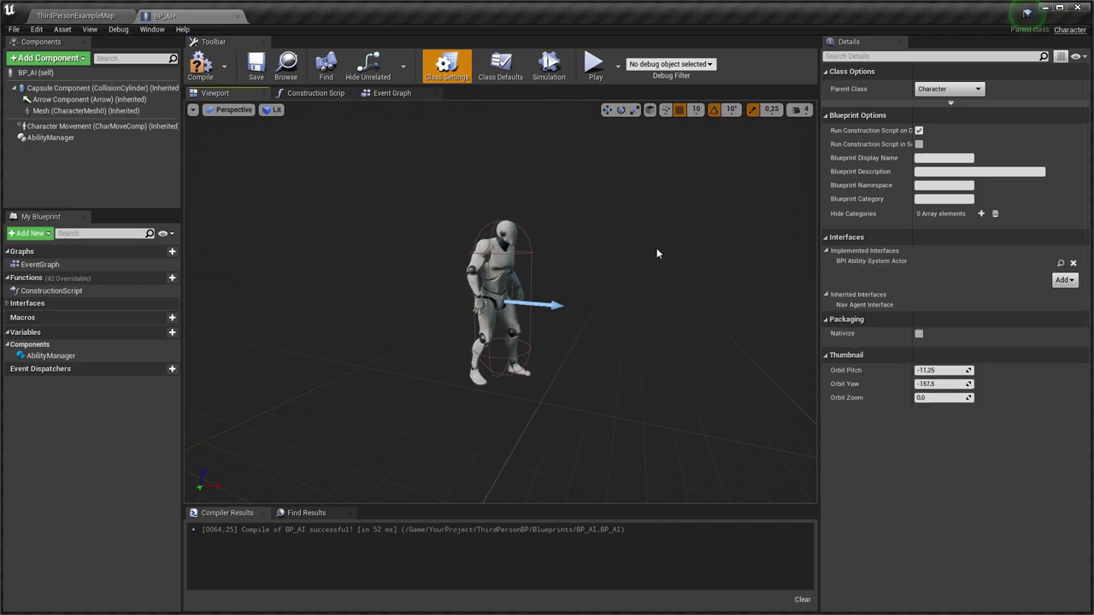
{"action": "left_click", "coordinate": [200, 67]}
Return the AbilityManager component as Manager in BP_AI's Get Ability Manager interface function, and compile the blueprint
{"action": "left_click", "coordinate": [8, 303]}
{"action": "left_click", "coordinate": [7, 326]}
{"action": "left_click", "coordinate": [7, 314]}
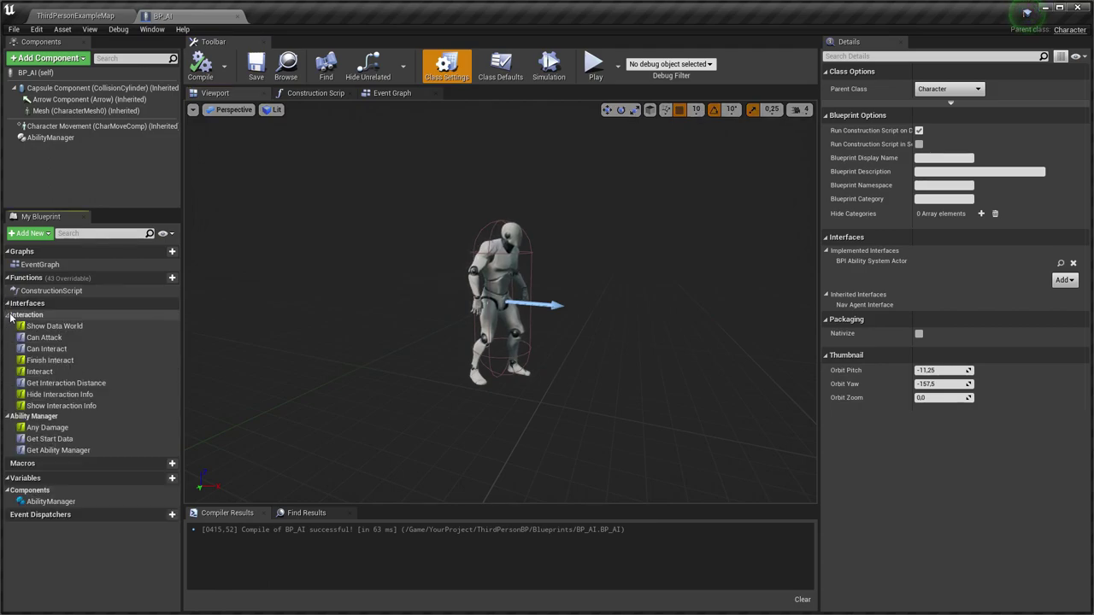
{"action": "double_click", "coordinate": [68, 451]}
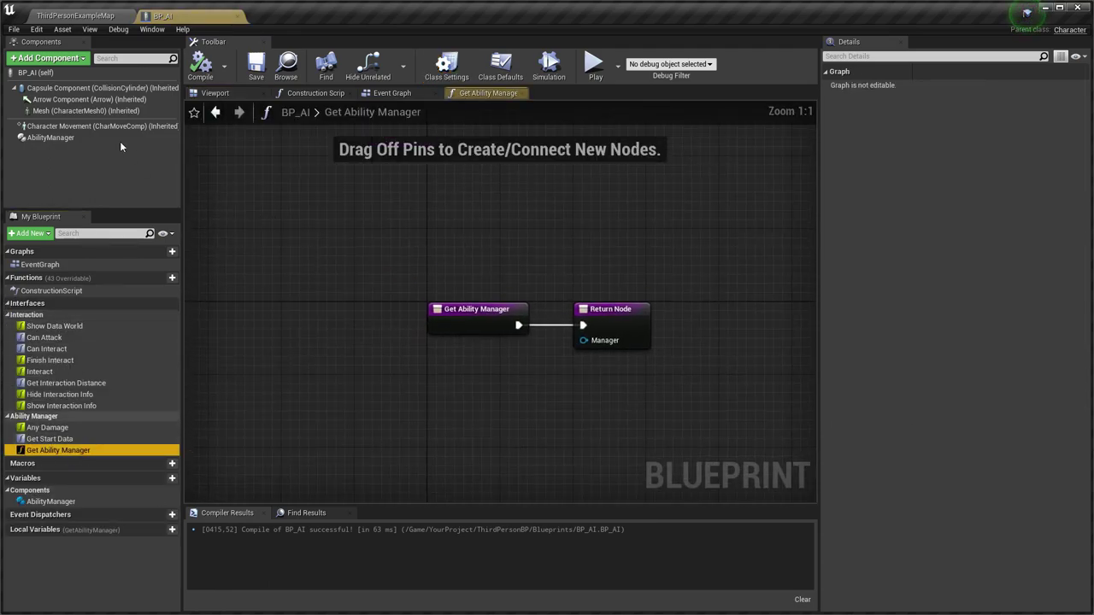
{"action": "left_click_drag", "start_coordinate": [103, 138], "coordinate": [598, 342]}
{"action": "left_click_drag", "start_coordinate": [476, 348], "coordinate": [476, 376]}
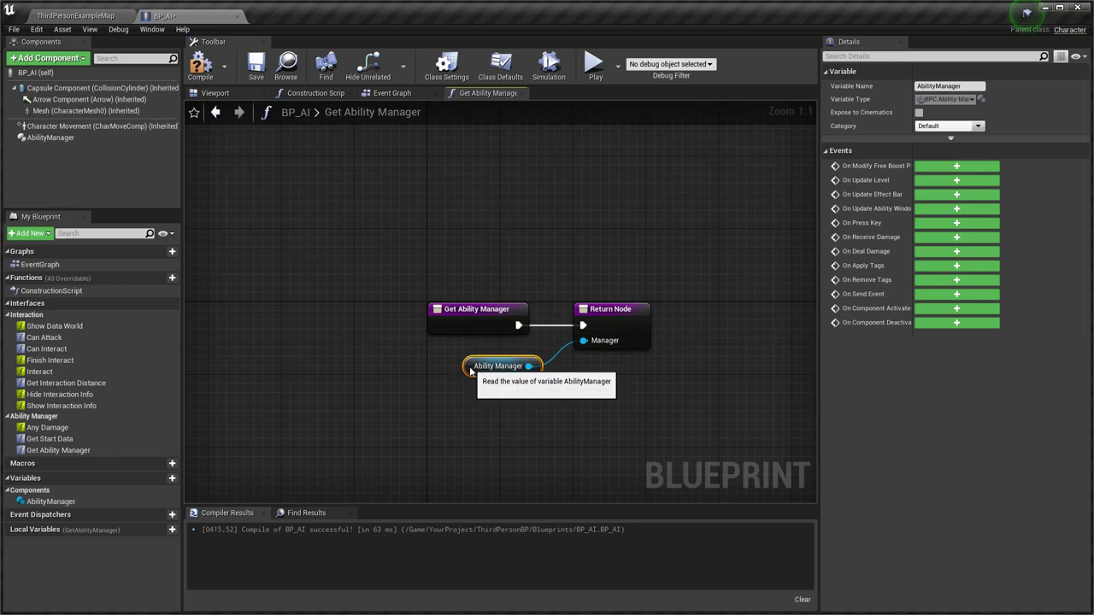
{"action": "left_click", "coordinate": [200, 67]}
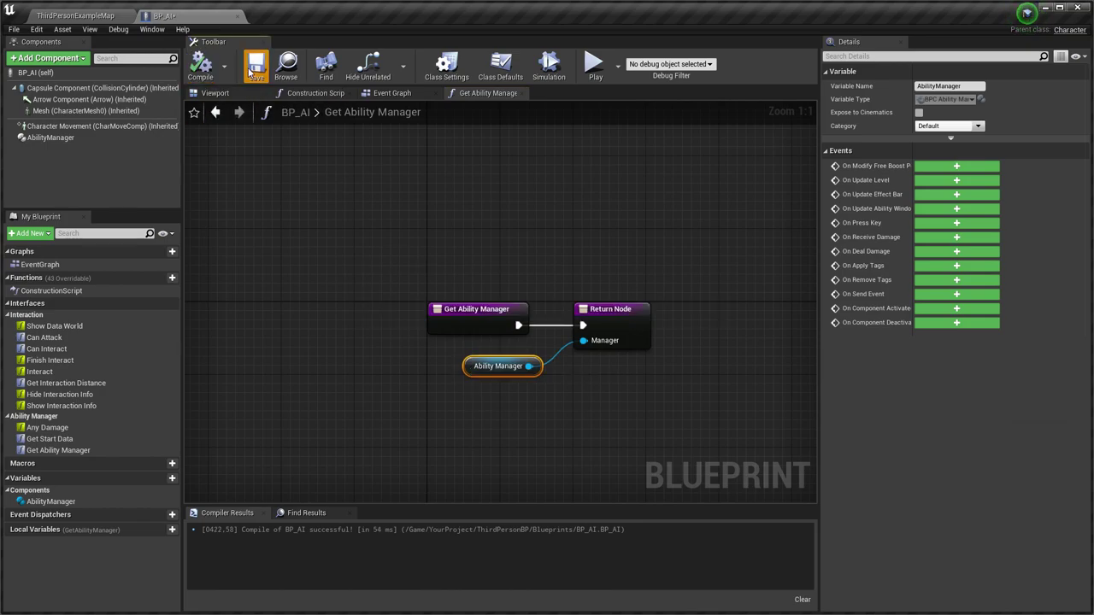
Open the BP_AI_A blueprint from AbilitySystem/Global/AI and expand its Interaction and Ability Manager function categories
{"action": "left_click", "coordinate": [108, 15]}
{"action": "left_click", "coordinate": [50, 455]}
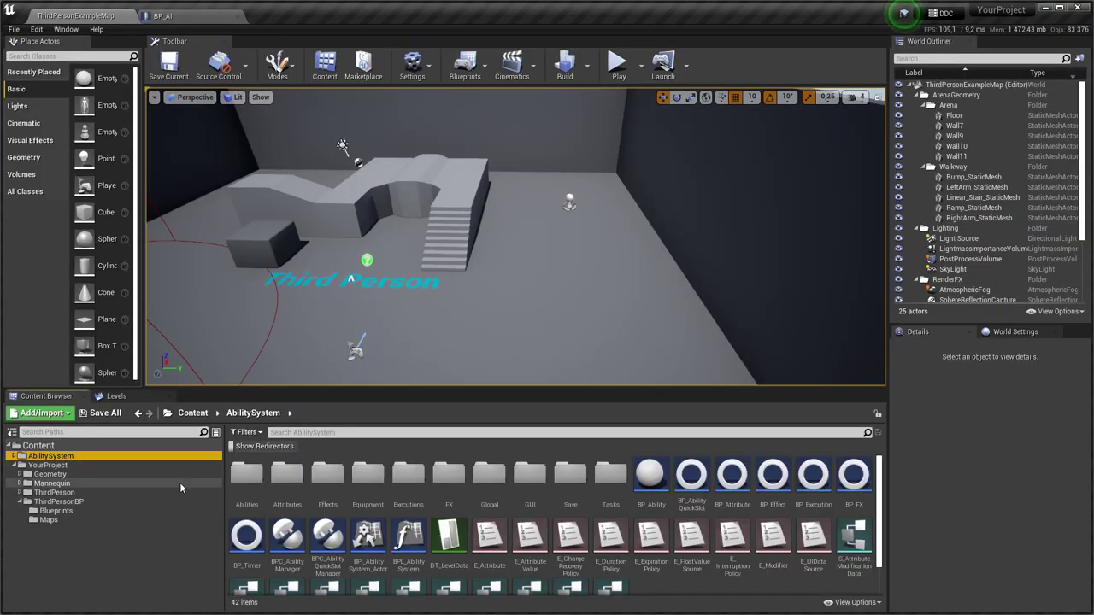
{"action": "double_click", "coordinate": [488, 493]}
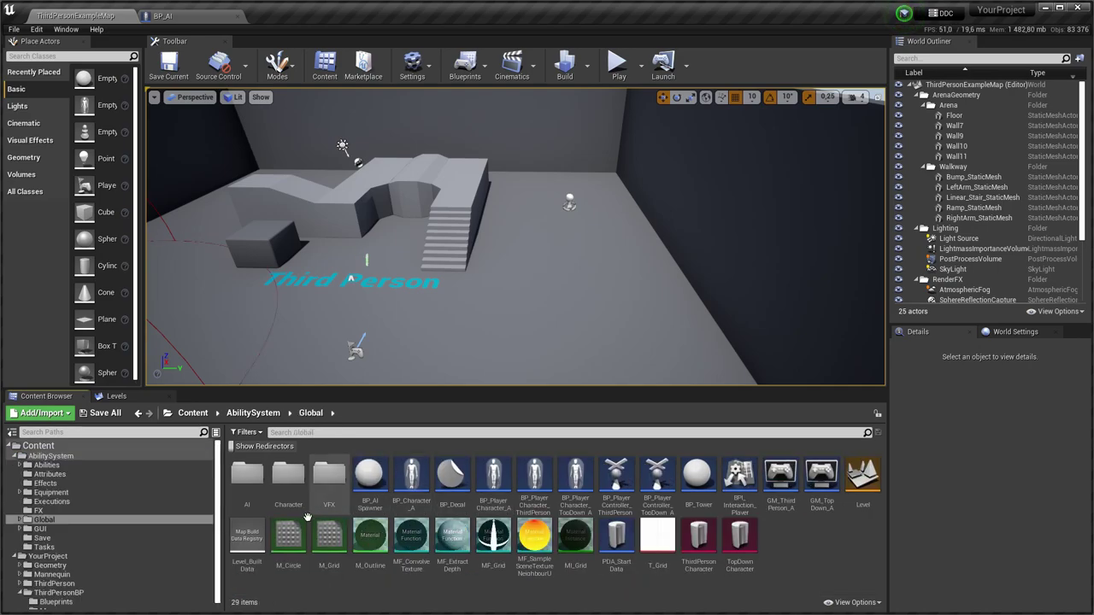
{"action": "double_click", "coordinate": [246, 478]}
{"action": "double_click", "coordinate": [292, 504]}
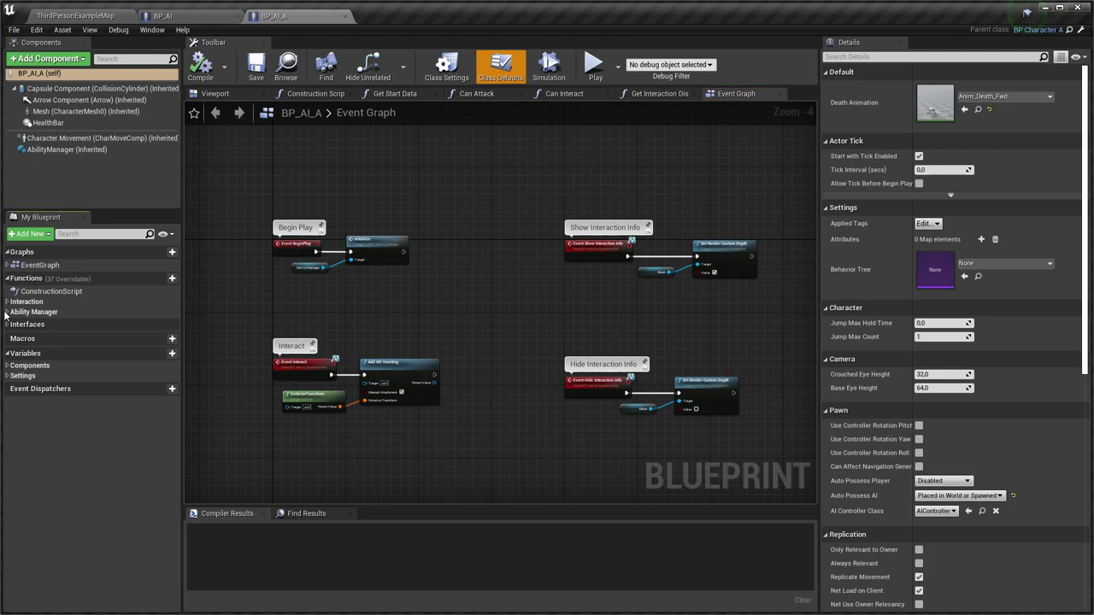
{"action": "left_click", "coordinate": [6, 312]}
{"action": "left_click", "coordinate": [6, 302]}
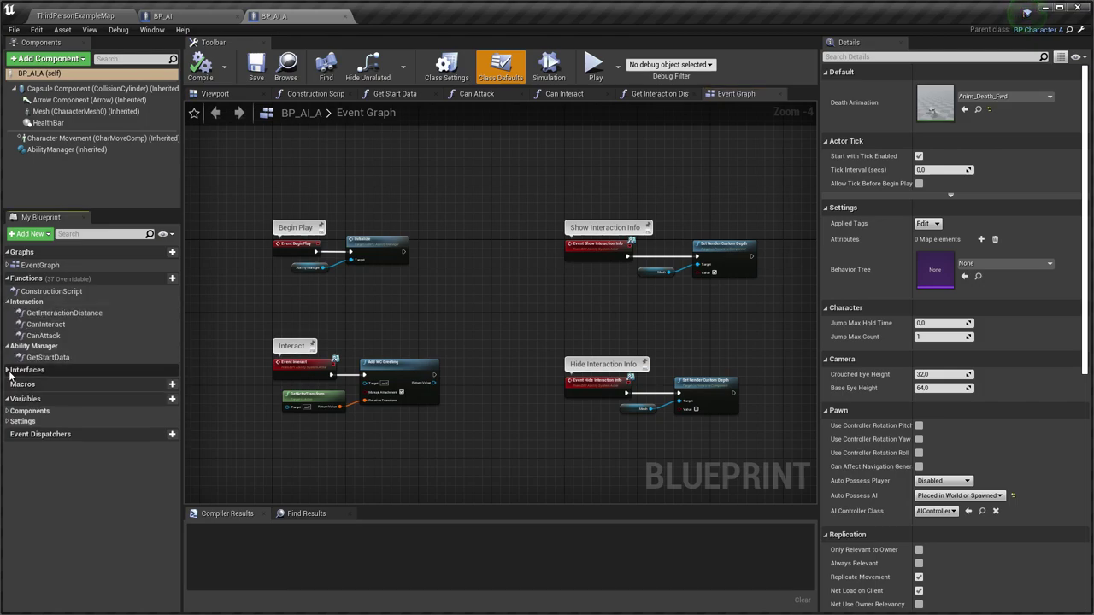
In BP_AI_A's Get Start Data function, add a BehaviorTree getter and copy it together with the Applied Tags and Attributes getters
{"action": "double_click", "coordinate": [47, 358]}
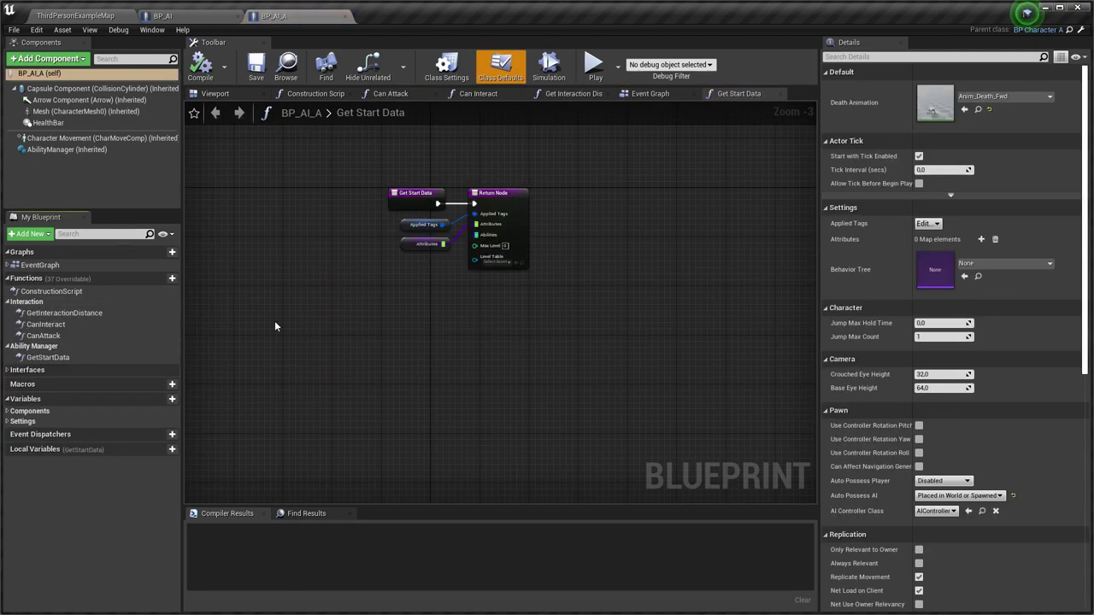
{"action": "left_click", "coordinate": [8, 421]}
{"action": "left_click", "coordinate": [51, 459]}
{"action": "left_click_drag", "start_coordinate": [52, 458], "coordinate": [401, 219], "text": "ctrl"}
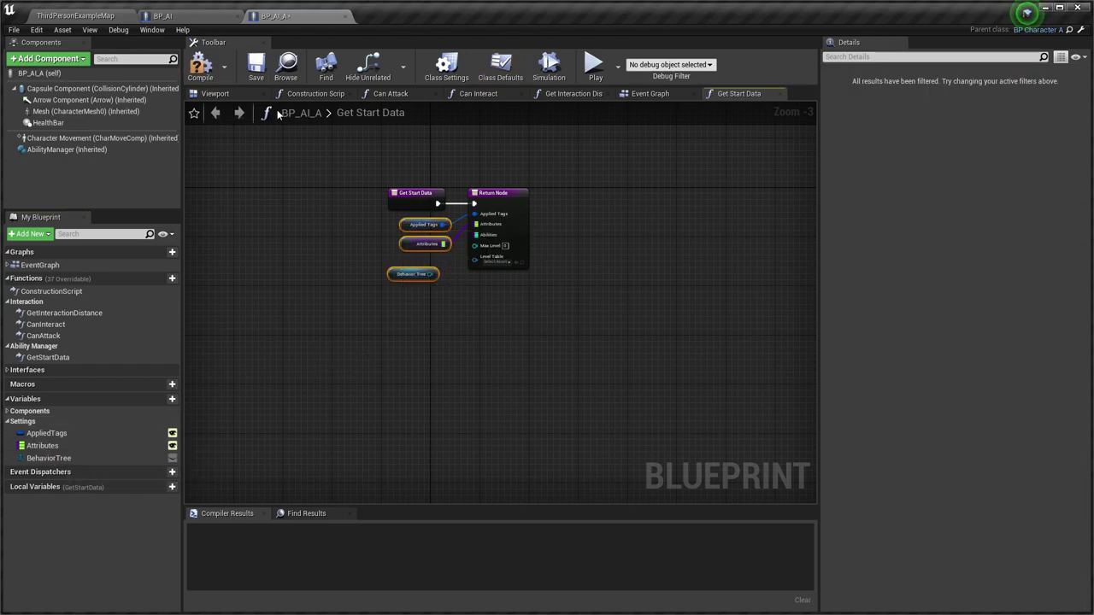
Paste the getters into BP_AI's Get Start Data function and create the AppliedTags, Attributes and BehaviorTree variables from them
{"action": "left_click", "coordinate": [199, 16]}
{"action": "double_click", "coordinate": [50, 439]}
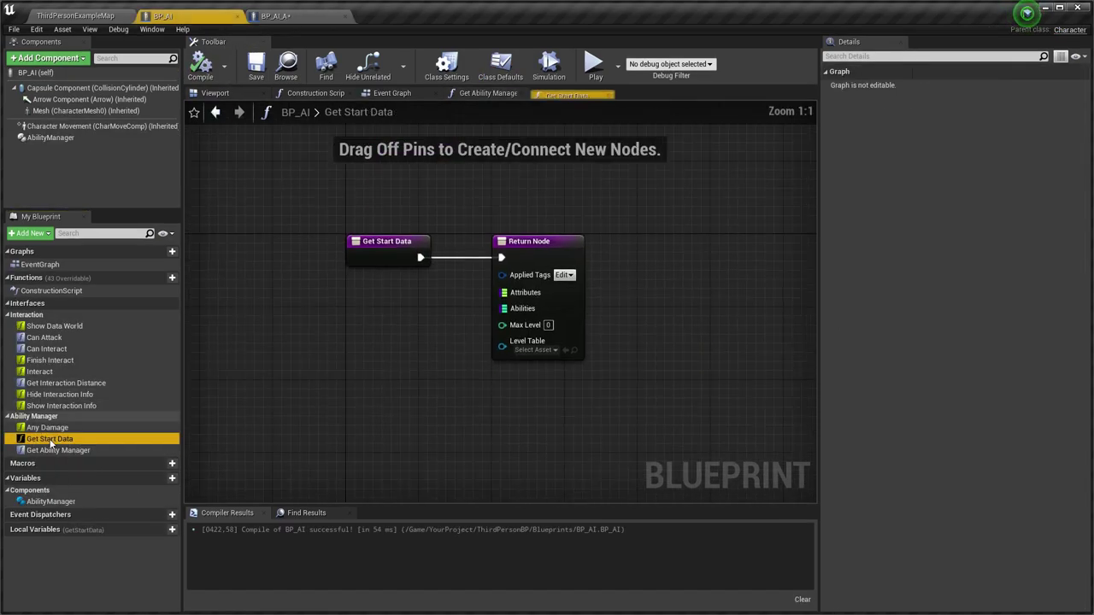
{"action": "key", "text": "ctrl+v"}
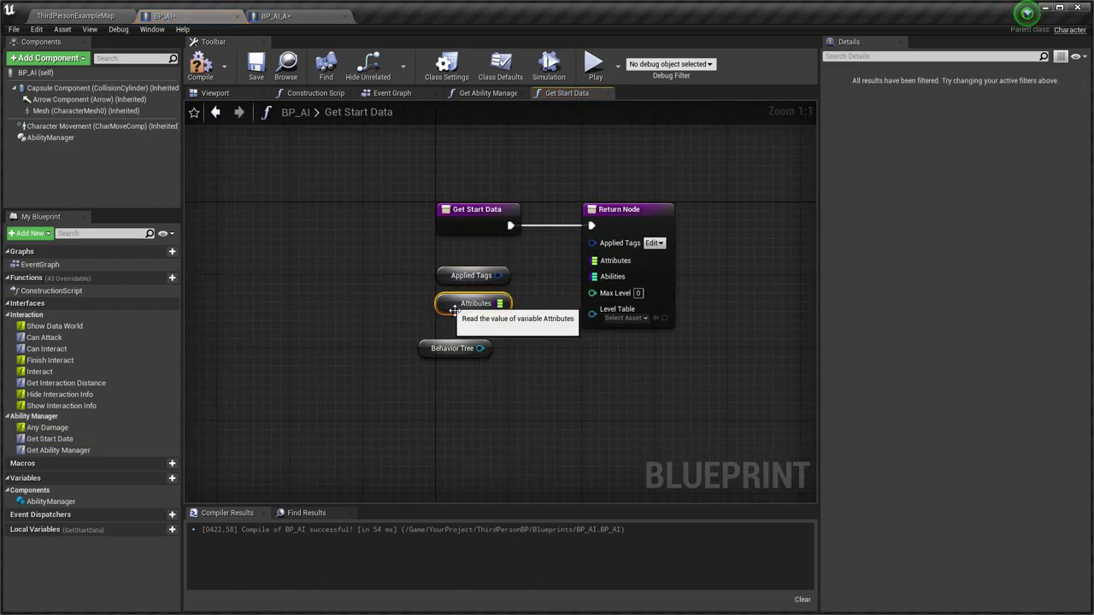
{"action": "right_click", "coordinate": [448, 283]}
{"action": "left_click", "coordinate": [452, 310]}
{"action": "right_click", "coordinate": [453, 310]}
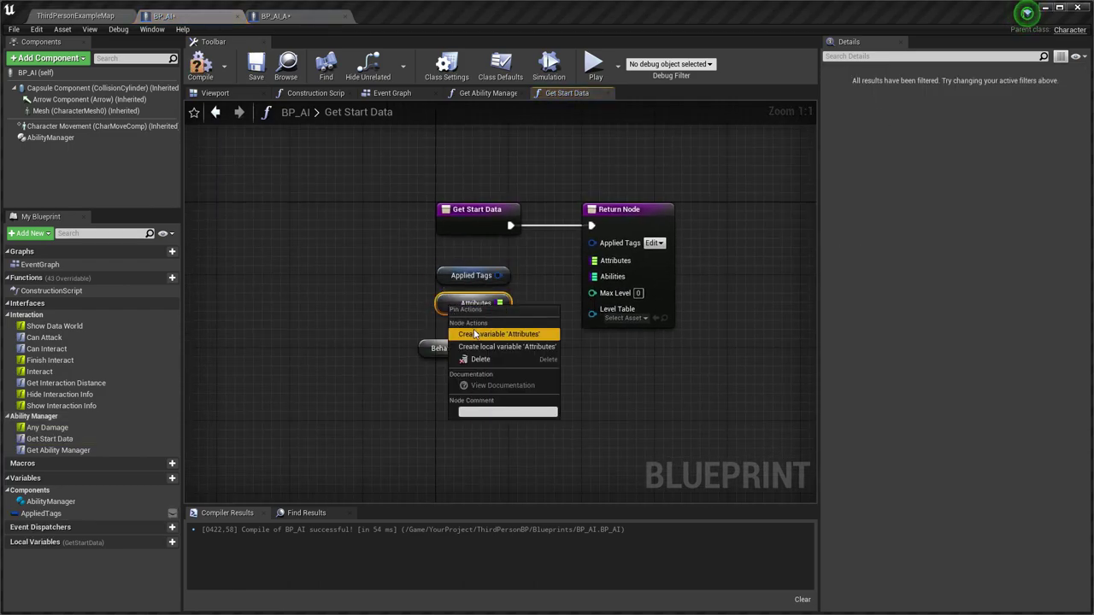
{"action": "left_click", "coordinate": [469, 335]}
{"action": "right_click", "coordinate": [427, 355]}
{"action": "left_click", "coordinate": [445, 376]}
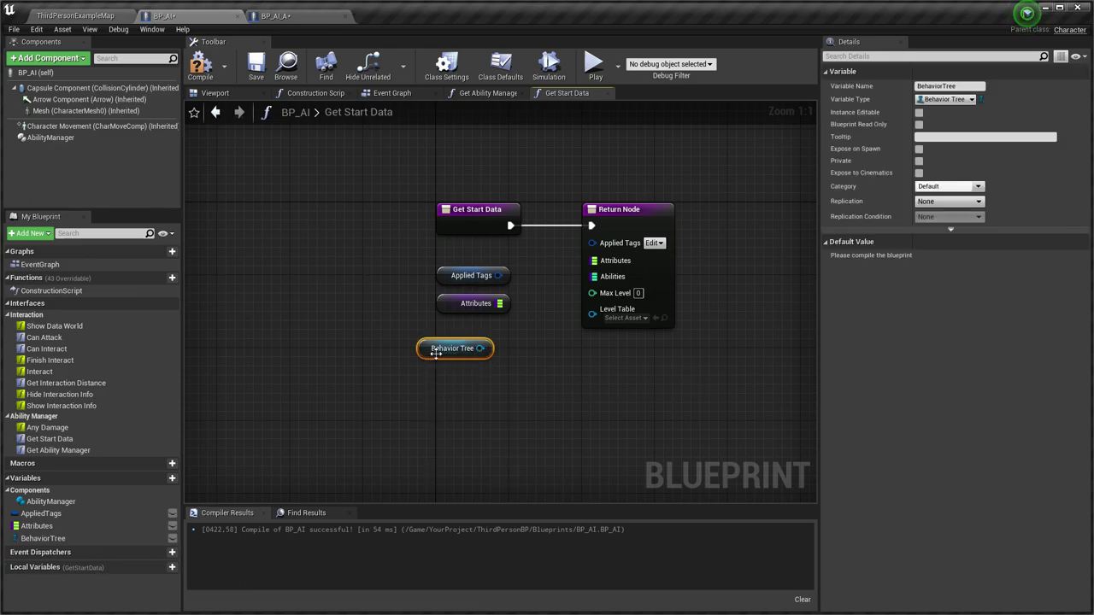
Delete the Behavior Tree getter, connect Applied Tags and Attributes to the Return Node, and compile and save BP_AI
{"action": "key", "text": "Delete"}
{"action": "left_click_drag", "start_coordinate": [604, 249], "coordinate": [603, 248]}
{"action": "left_click_drag", "start_coordinate": [499, 305], "coordinate": [606, 259]}
{"action": "left_click_drag", "start_coordinate": [461, 277], "coordinate": [493, 268]}
{"action": "left_click", "coordinate": [199, 64]}
{"action": "left_click", "coordinate": [248, 70]}
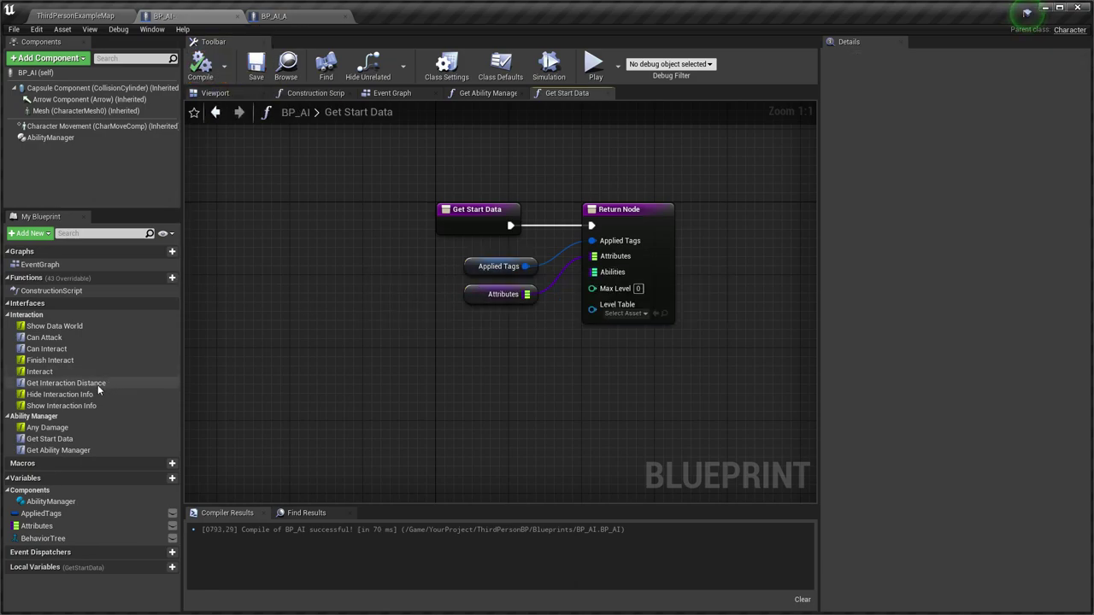
Set the Distance returned by BP_AI's Get Interaction Distance function to 250
{"action": "double_click", "coordinate": [97, 384]}
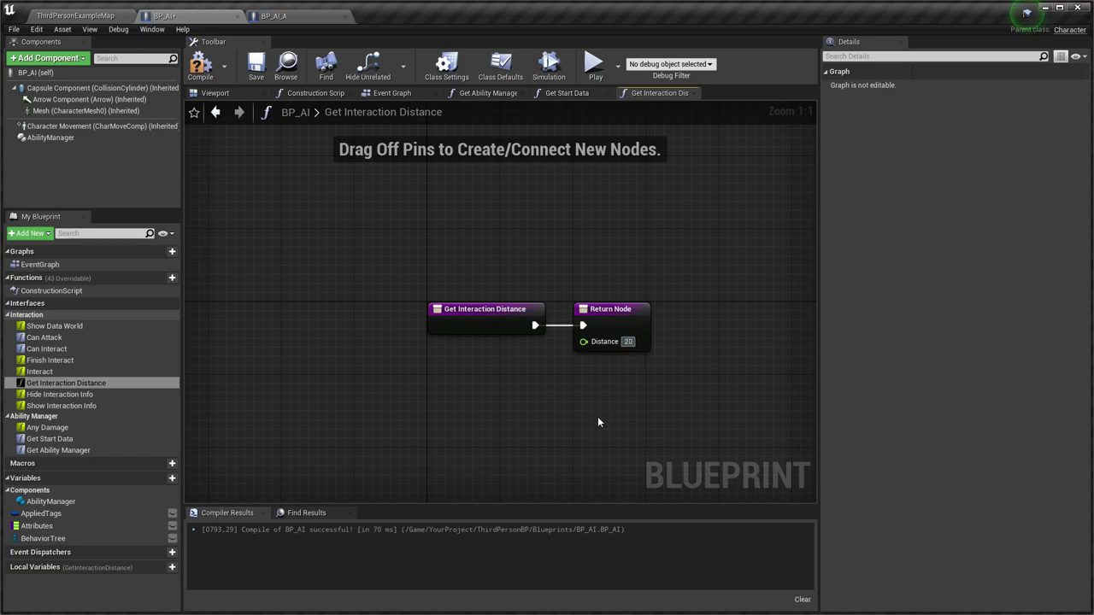
{"action": "type", "text": "50"}
{"action": "key", "text": "Return"}
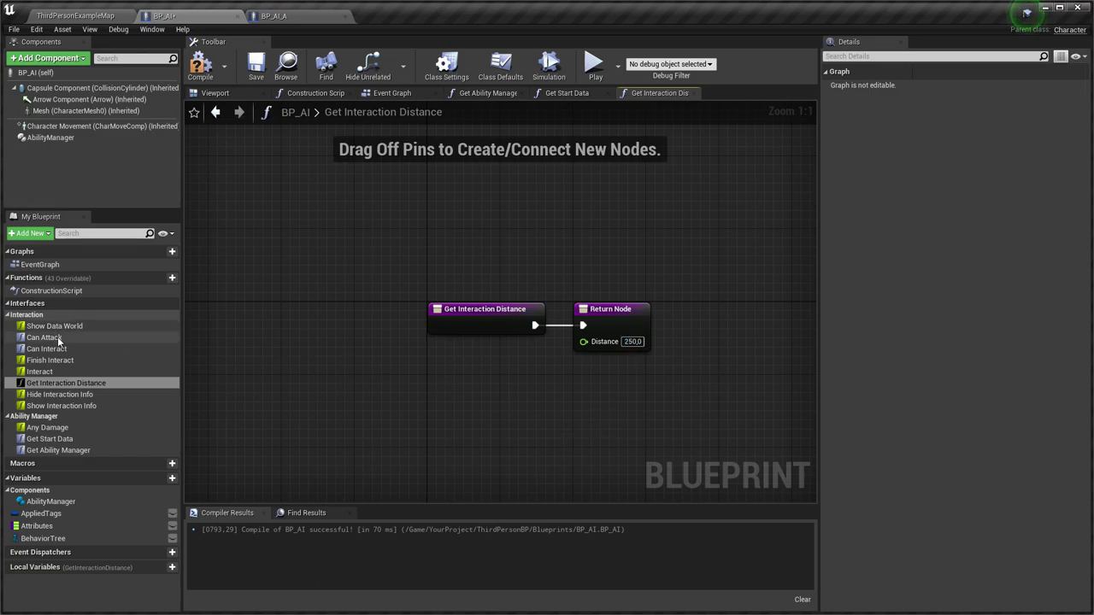
Copy the Ability Manager and Can be Interacted nodes from BP_AI_A into BP_AI's Can Interact function and return Can Be as Can
{"action": "double_click", "coordinate": [60, 349]}
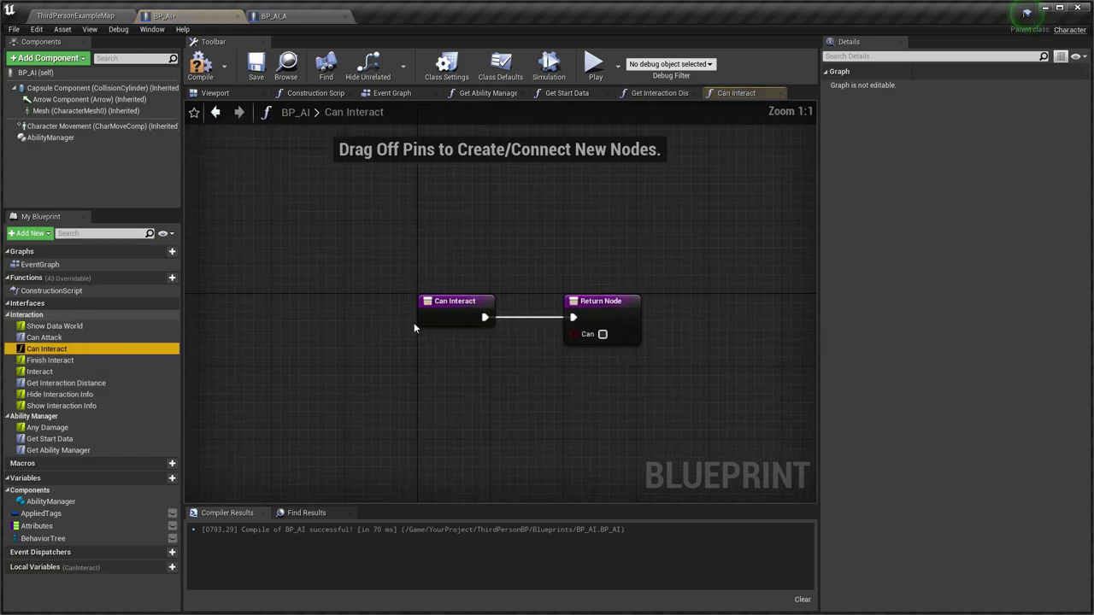
{"action": "left_click", "coordinate": [299, 15]}
{"action": "left_click", "coordinate": [45, 323]}
{"action": "double_click", "coordinate": [45, 324]}
{"action": "left_click_drag", "start_coordinate": [534, 323], "coordinate": [352, 225]}
{"action": "left_click", "coordinate": [203, 17]}
{"action": "key", "text": "ctrl+v"}
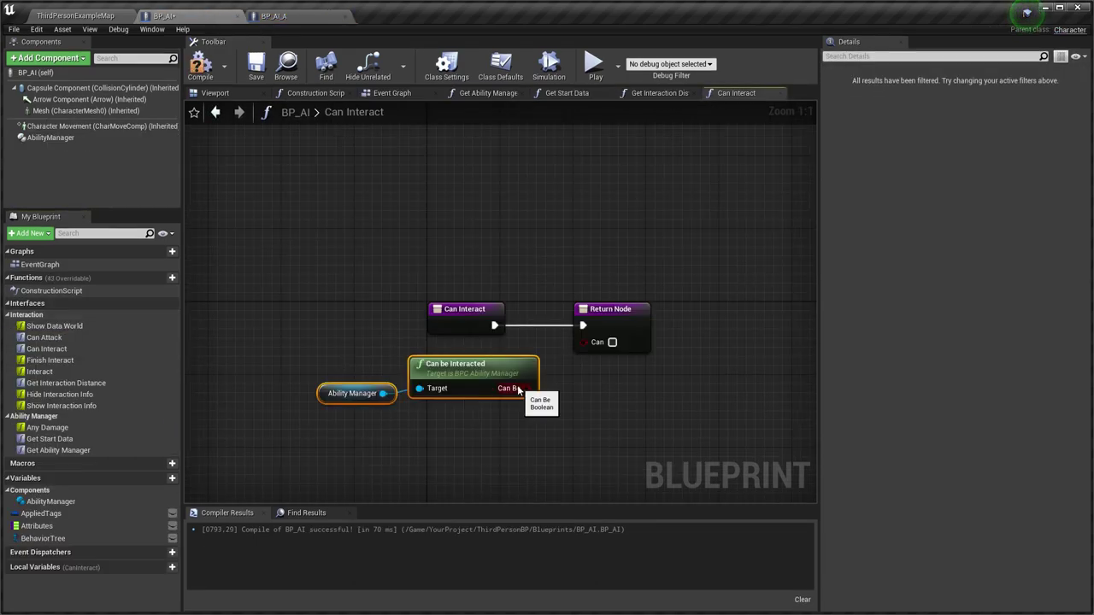
Copy the Can be Attacked logic from BP_AI_A into BP_AI's Can Attack function, connect it to the Can output, and compile
{"action": "left_click", "coordinate": [268, 21]}
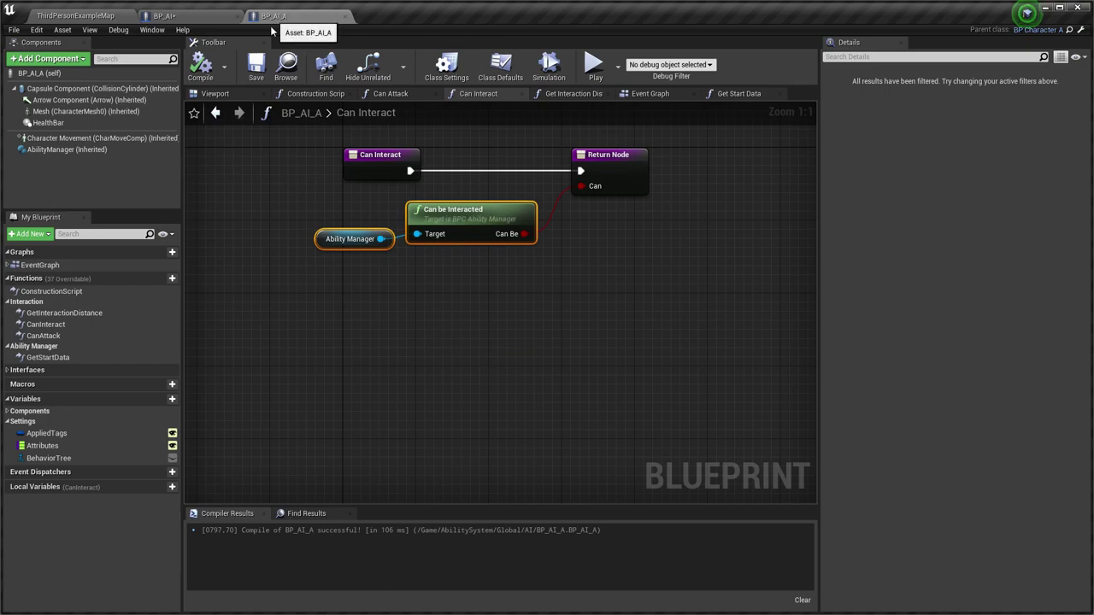
{"action": "double_click", "coordinate": [43, 335]}
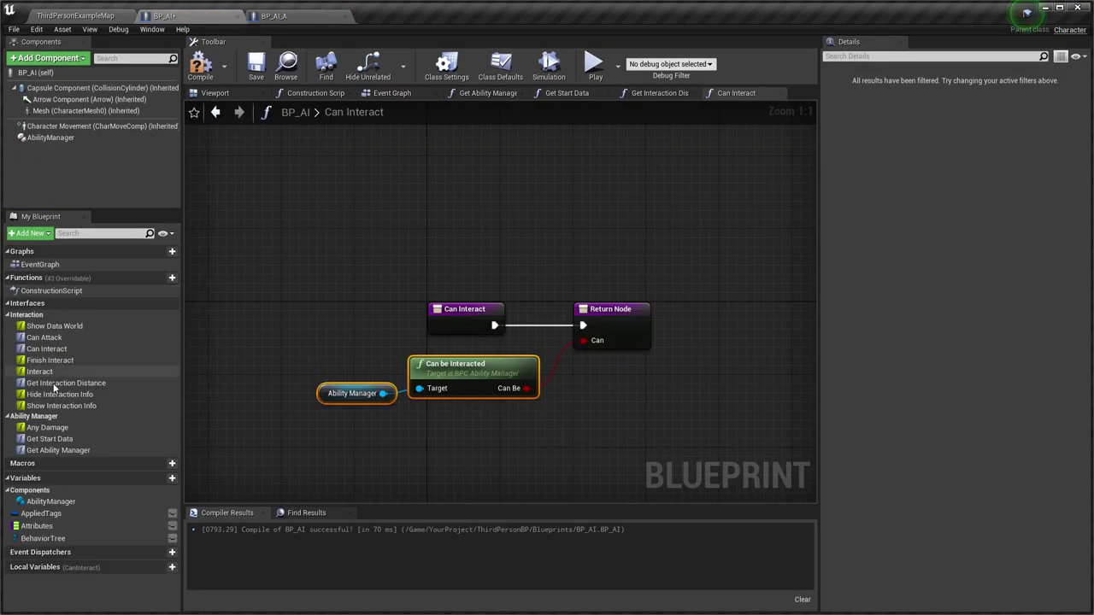
{"action": "double_click", "coordinate": [44, 337]}
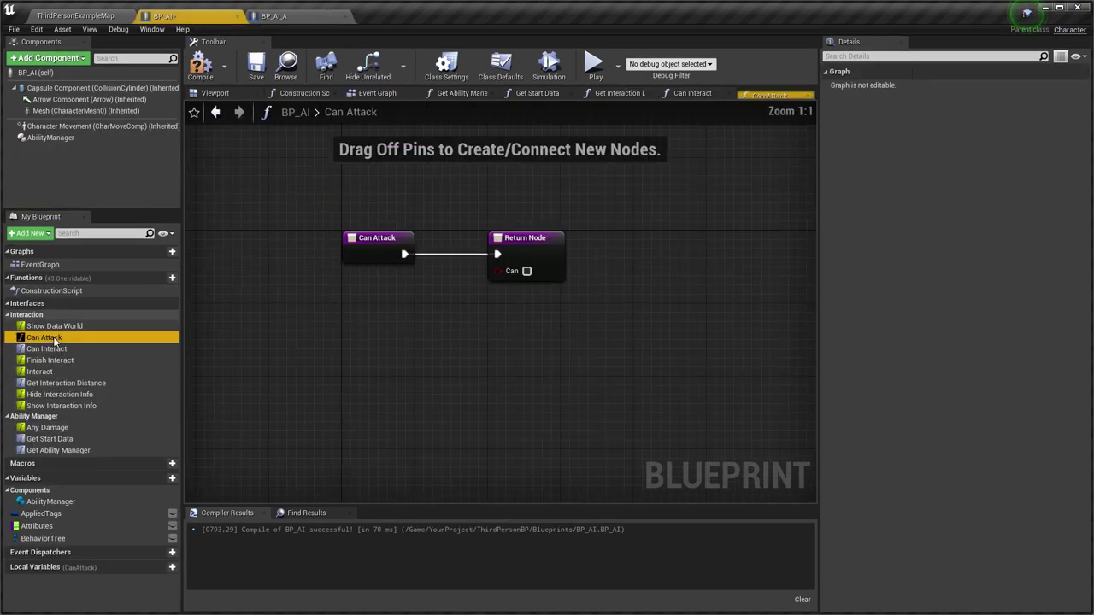
{"action": "key", "text": "ctrl+v"}
{"action": "left_click_drag", "start_coordinate": [549, 389], "coordinate": [596, 344]}
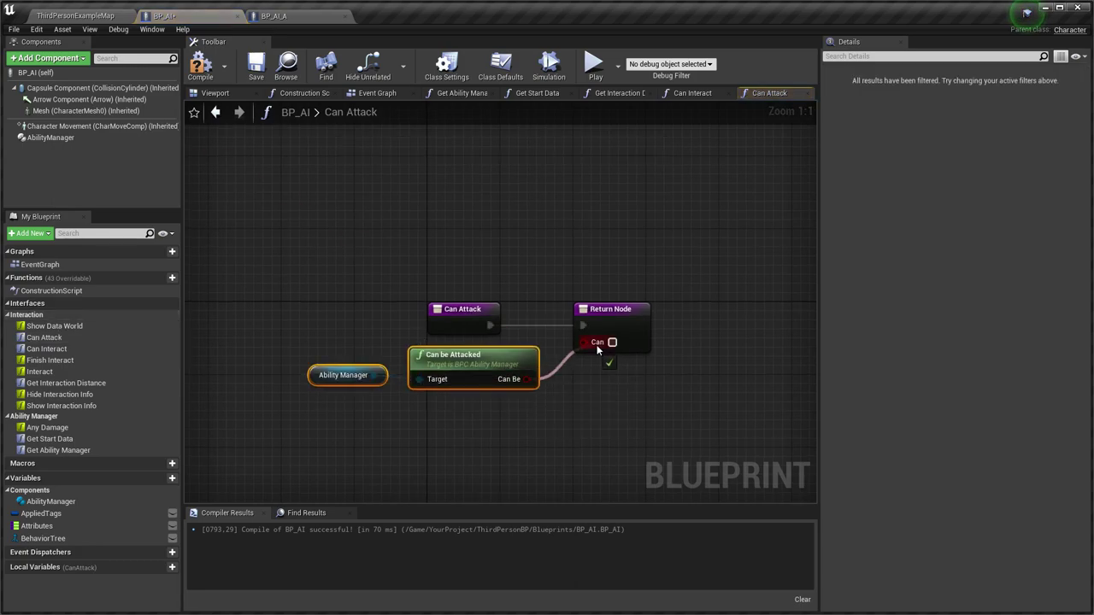
{"action": "left_click", "coordinate": [201, 65]}
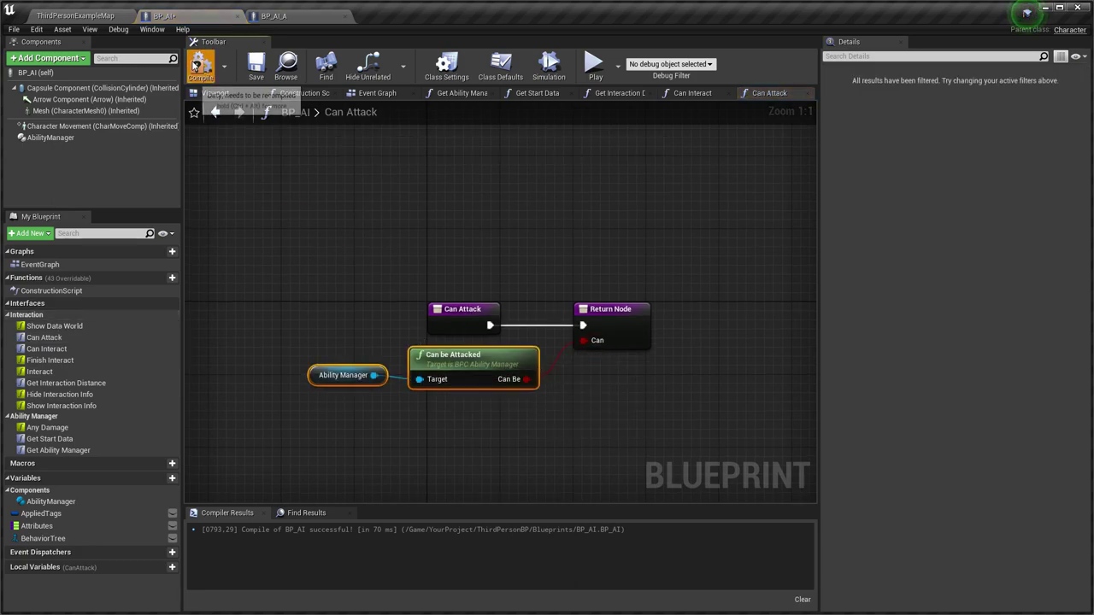
Copy the Begin Play, Interact, Show Interaction Info and Hide Interaction Info nodes from BP_AI_A into BP_AI's Event Graph
{"action": "left_click", "coordinate": [310, 302]}
{"action": "left_click", "coordinate": [301, 19]}
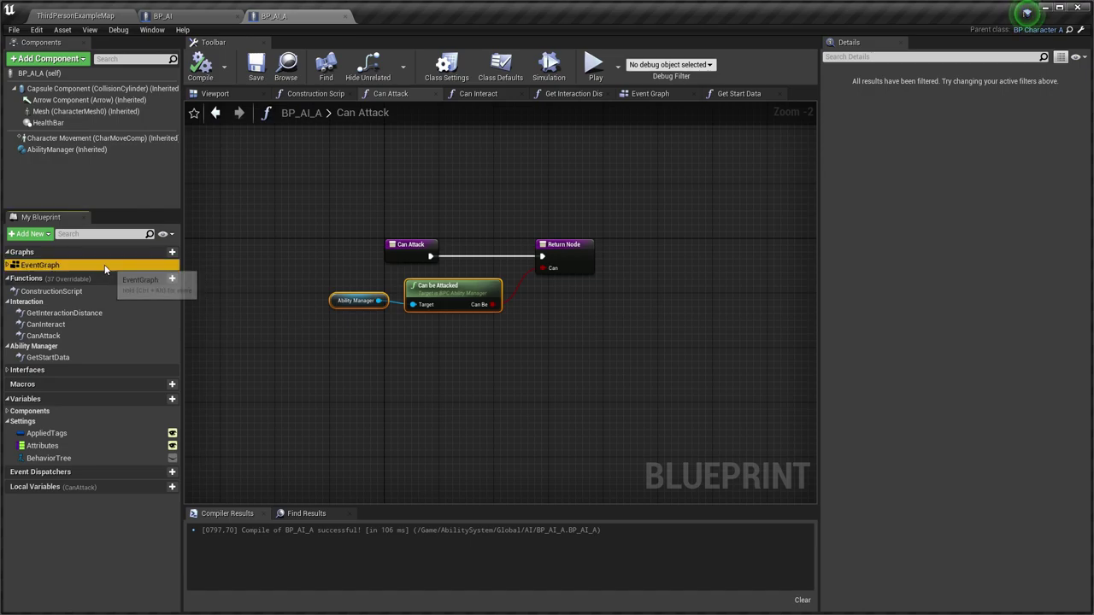
{"action": "double_click", "coordinate": [40, 264]}
{"action": "left_click", "coordinate": [338, 380]}
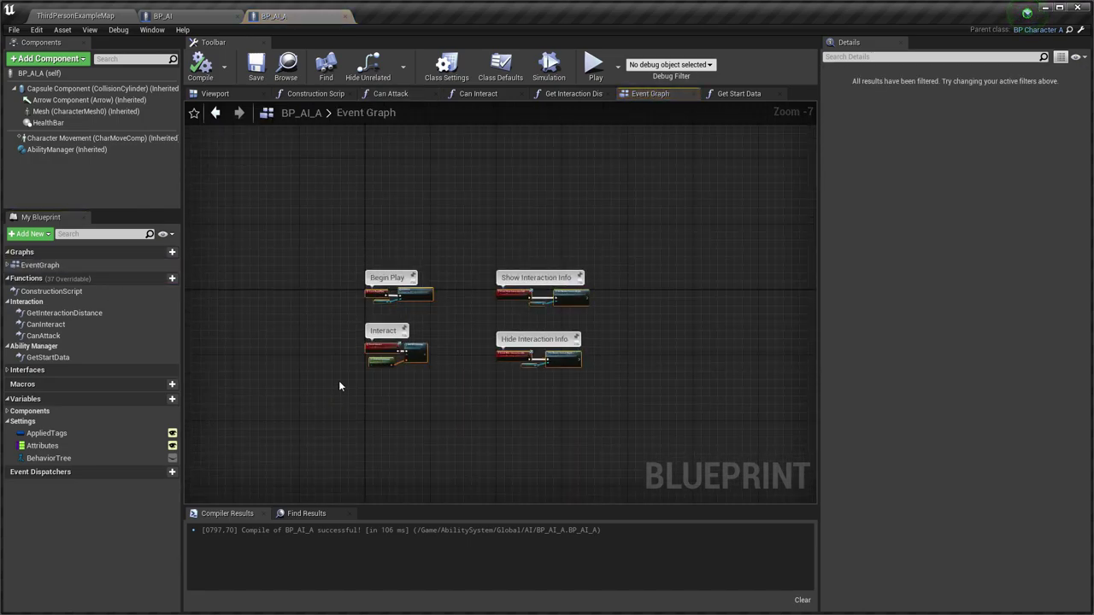
{"action": "left_click", "coordinate": [210, 17]}
{"action": "double_click", "coordinate": [66, 265]}
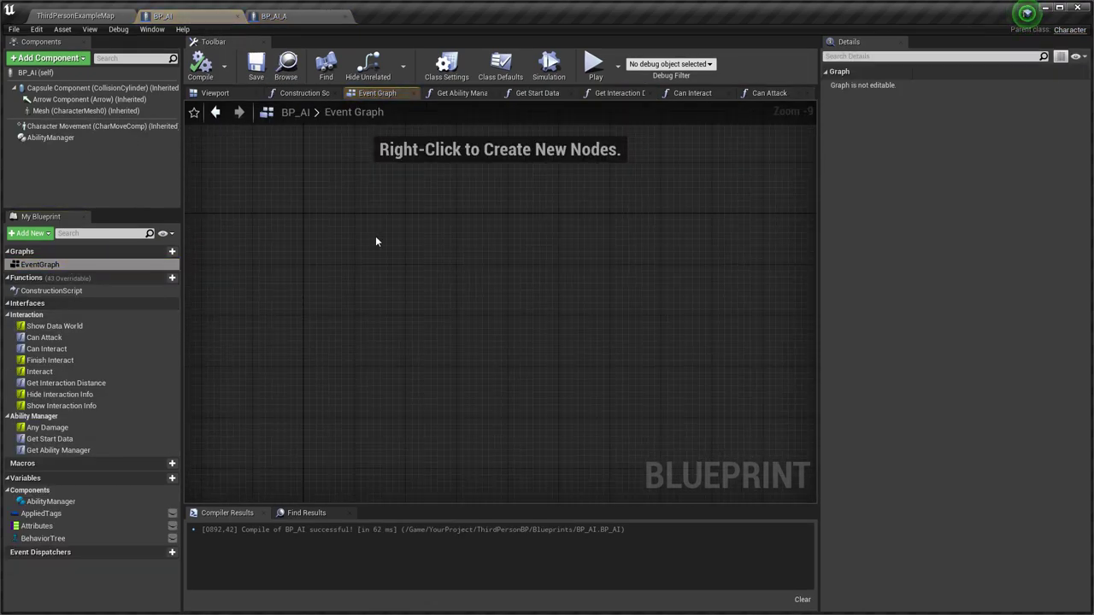
Create a new function named DistributeDamage in BP_AI
{"action": "left_click", "coordinate": [162, 278]}
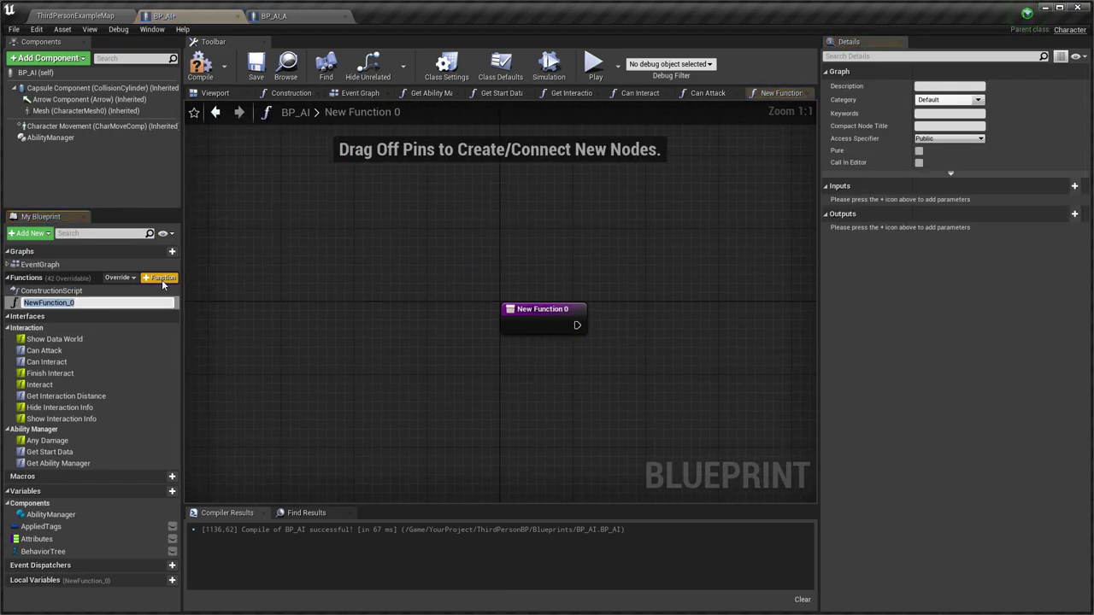
{"action": "type", "text": "Distri"}
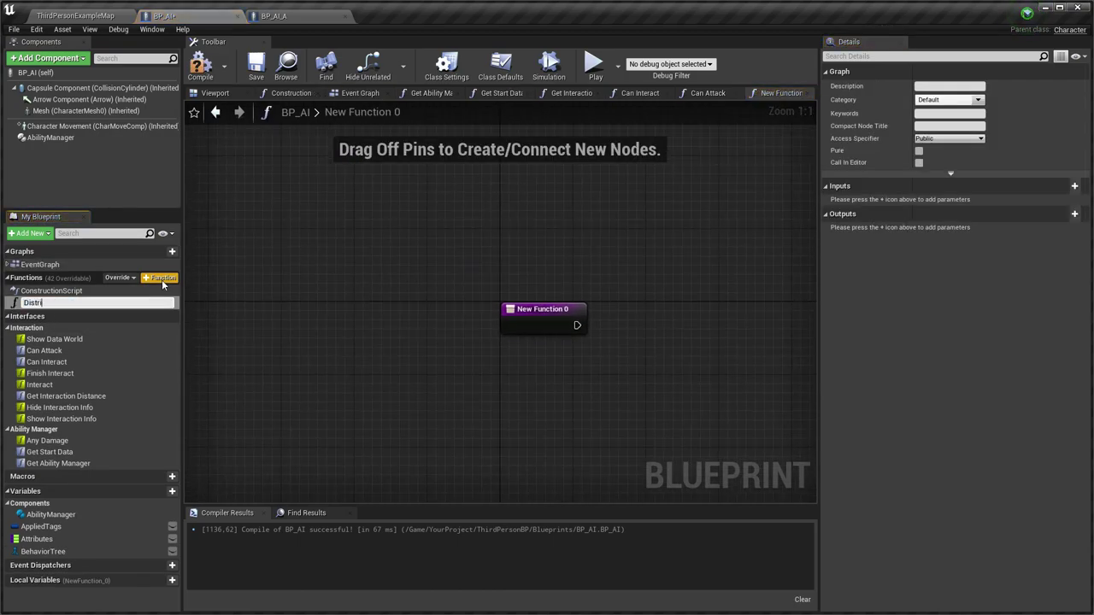
{"action": "type", "text": "buteDamage"}
{"action": "key", "text": "Return"}
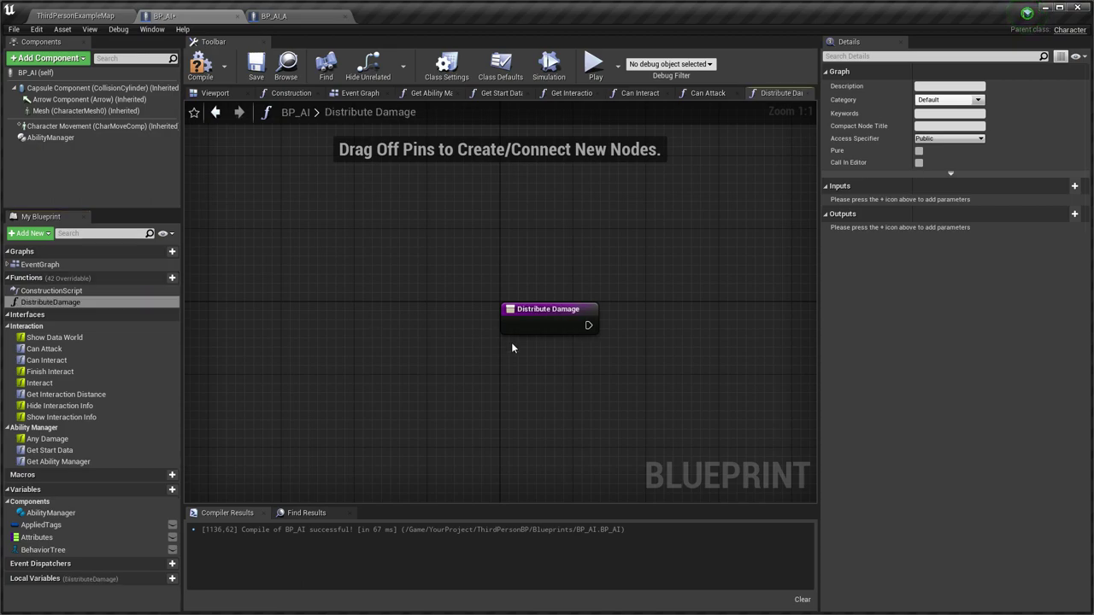
Add a Float input named Damage to the DistributeDamage function
{"action": "left_click", "coordinate": [545, 311]}
{"action": "left_click", "coordinate": [1074, 224]}
{"action": "left_click", "coordinate": [968, 239]}
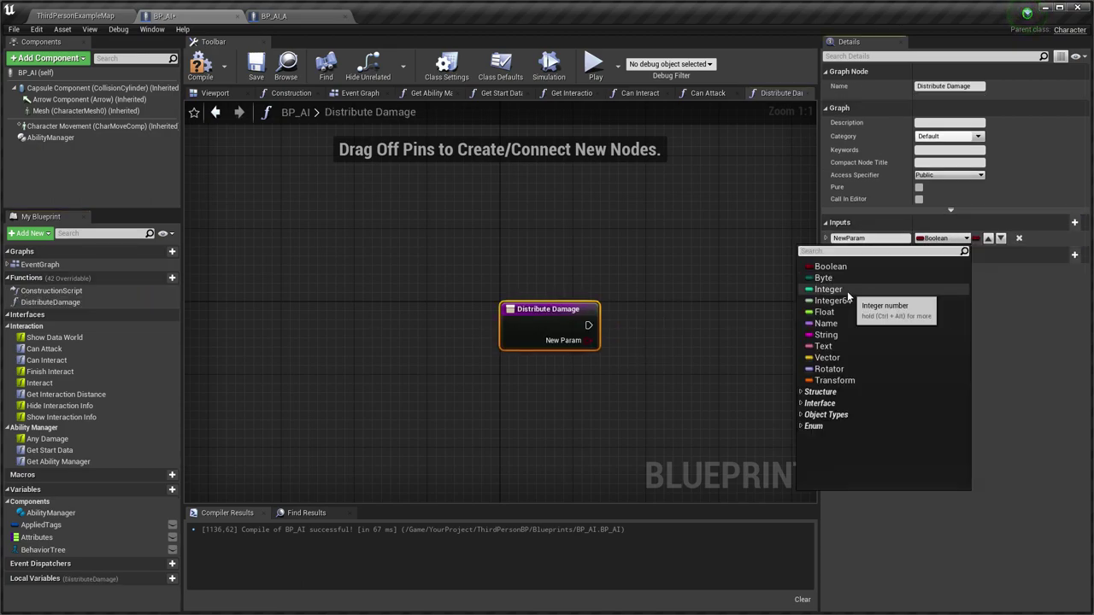
{"action": "left_click", "coordinate": [844, 313]}
{"action": "type", "text": "Damage"}
{"action": "key", "text": "Return"}
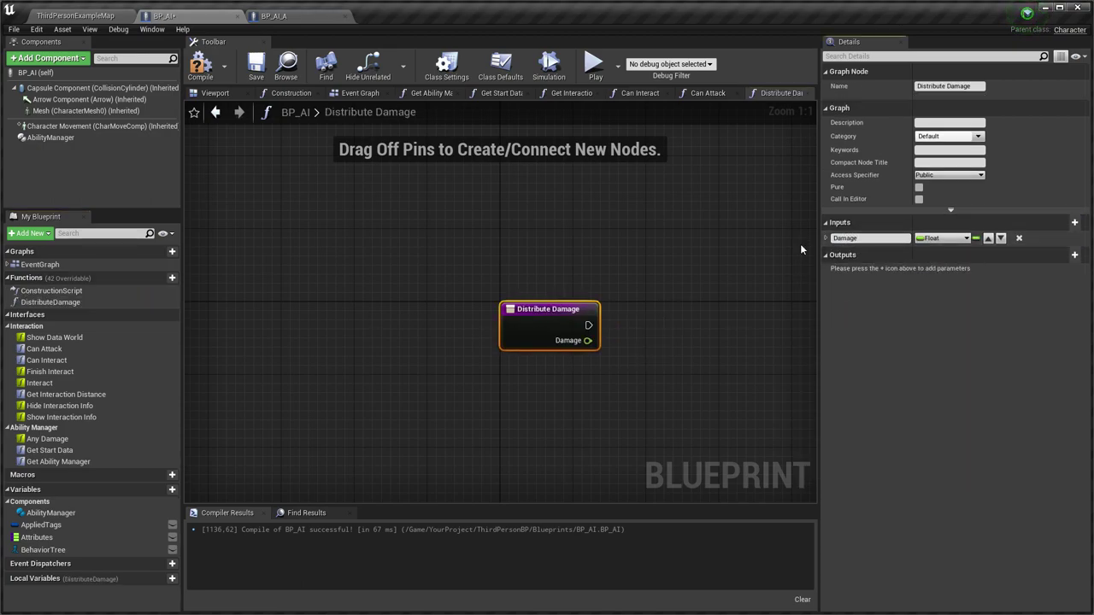
Add an AbilityManager getter to the DistributeDamage graph and call Modify Attribute on it
{"action": "right_click_drag", "start_coordinate": [694, 341], "coordinate": [461, 300]}
{"action": "left_click_drag", "start_coordinate": [51, 138], "coordinate": [467, 249]}
{"action": "type", "text": "modify"}
{"action": "left_click", "coordinate": [513, 305]}
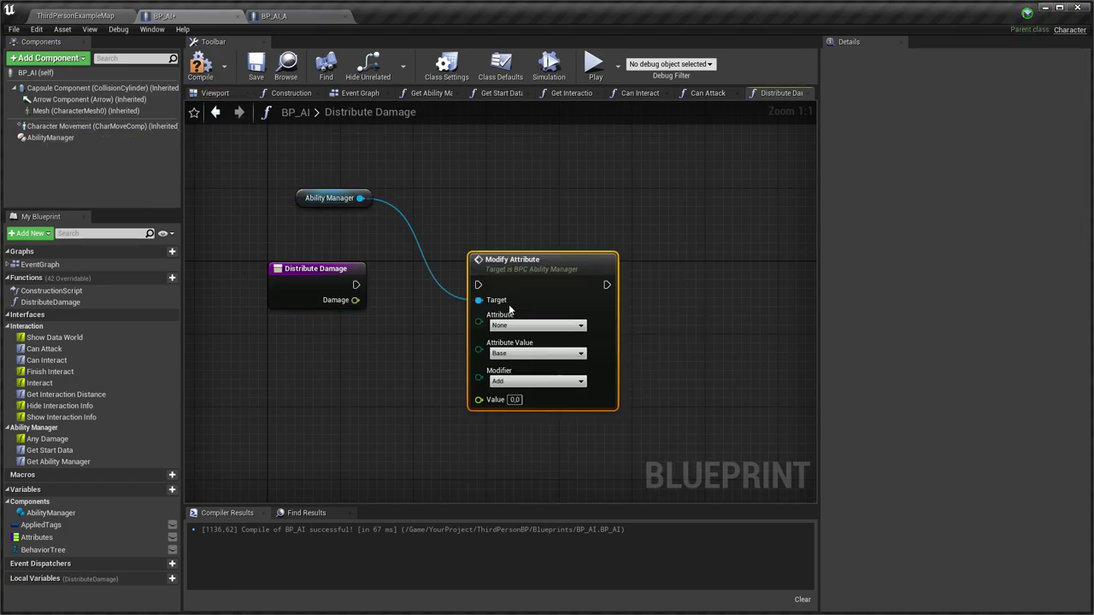
Set Modify Attribute to Subtract from the Current Health value, wire its execution and Damage value from the function entry, and compile
{"action": "left_click", "coordinate": [523, 325]}
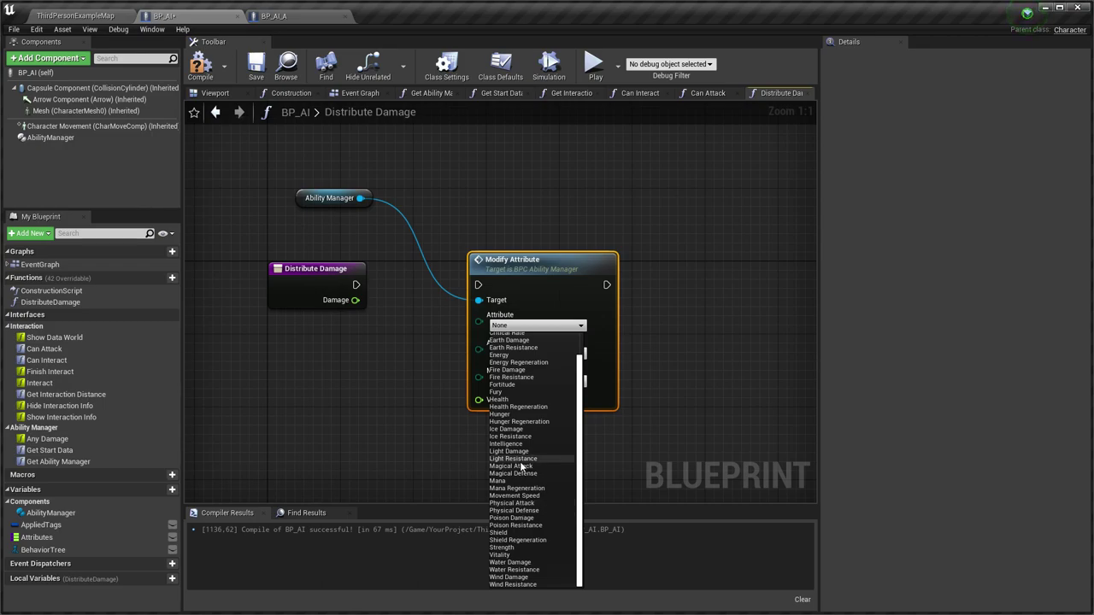
{"action": "left_click", "coordinate": [510, 425]}
{"action": "left_click", "coordinate": [512, 354]}
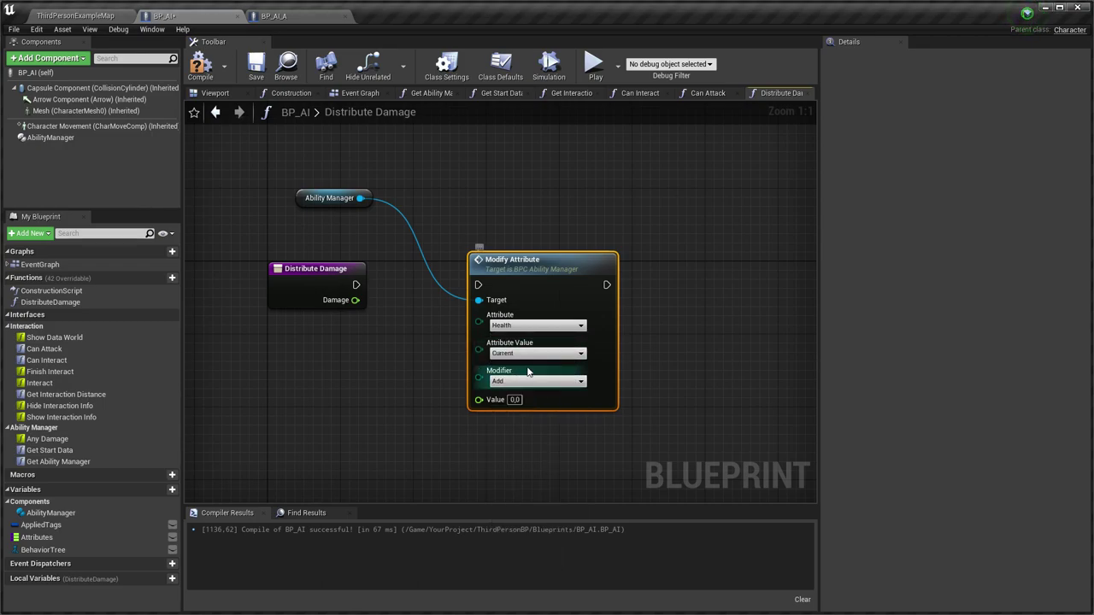
{"action": "left_click", "coordinate": [536, 381]}
{"action": "left_click", "coordinate": [513, 404]}
{"action": "left_click_drag", "start_coordinate": [351, 300], "coordinate": [478, 285]}
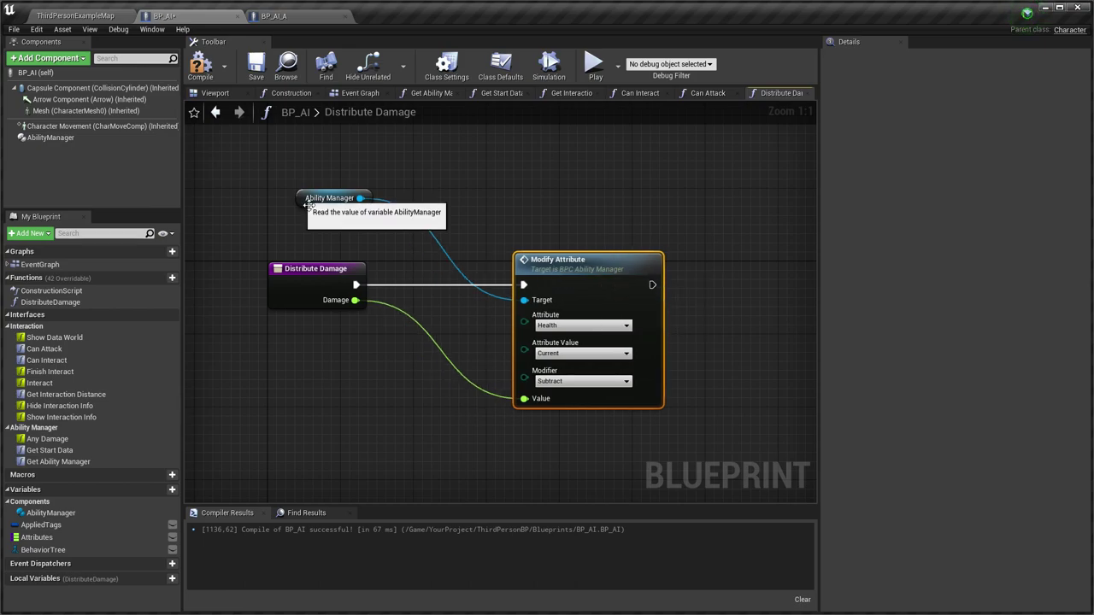
{"action": "left_click_drag", "start_coordinate": [342, 197], "coordinate": [423, 308]}
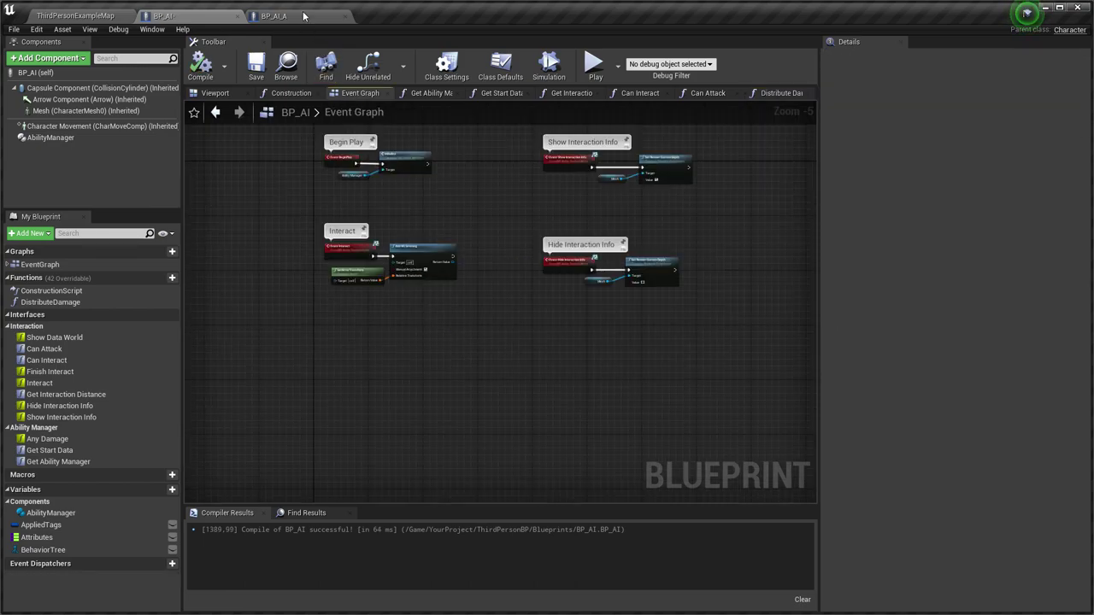
Copy the HealthBar widget component from BP_AI_A onto BP_AI's Capsule Component, check it in the viewport, and compile and save
{"action": "left_click", "coordinate": [303, 15]}
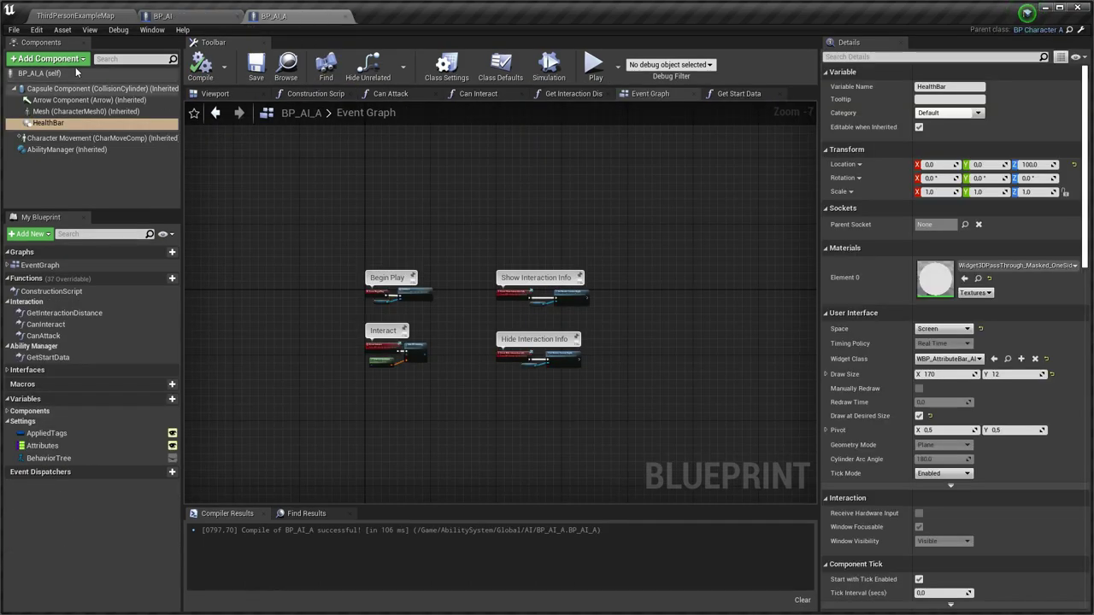
{"action": "left_click", "coordinate": [215, 18]}
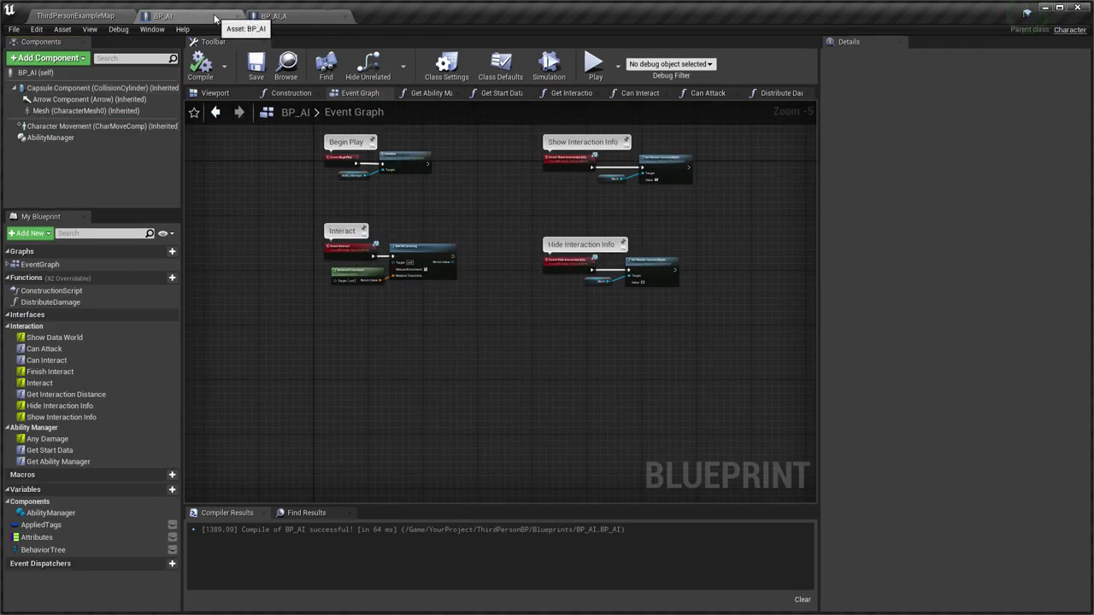
{"action": "left_click_drag", "start_coordinate": [67, 89], "coordinate": [68, 90]}
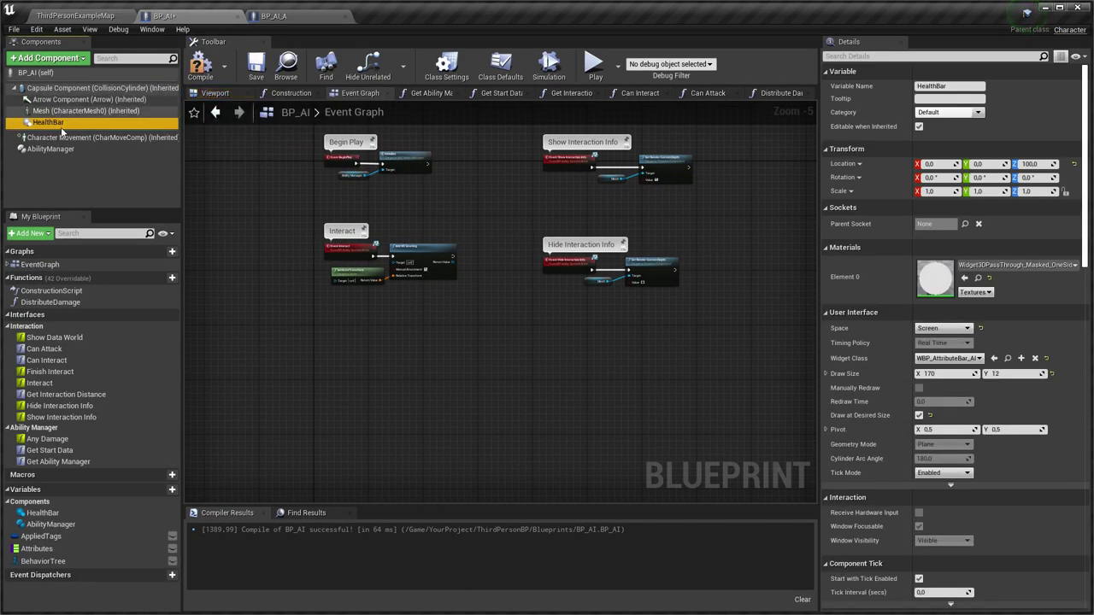
{"action": "left_click", "coordinate": [211, 92]}
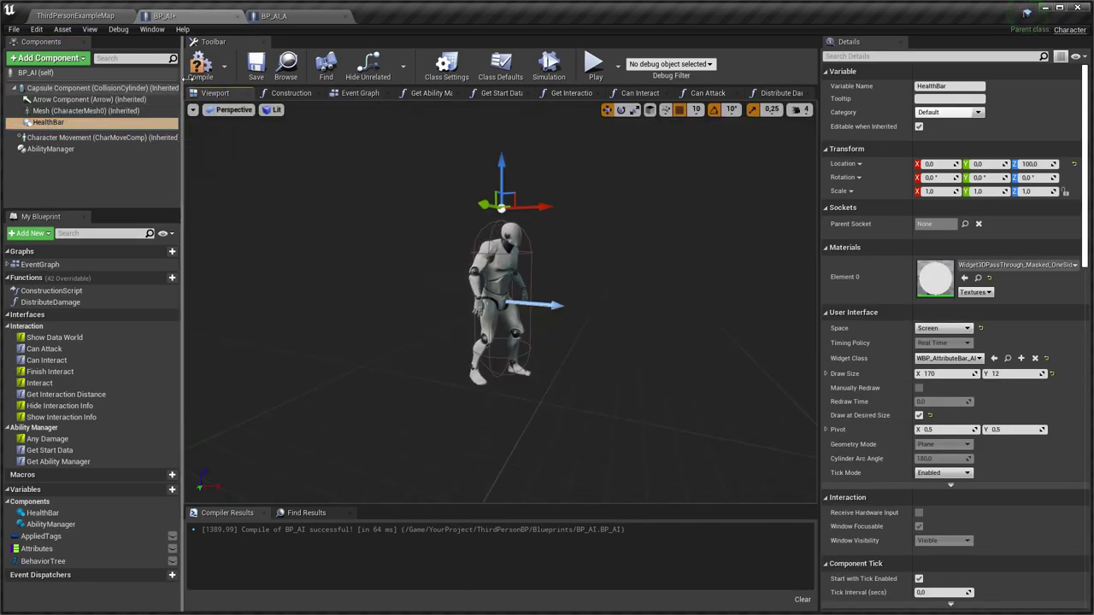
{"action": "left_click", "coordinate": [258, 70]}
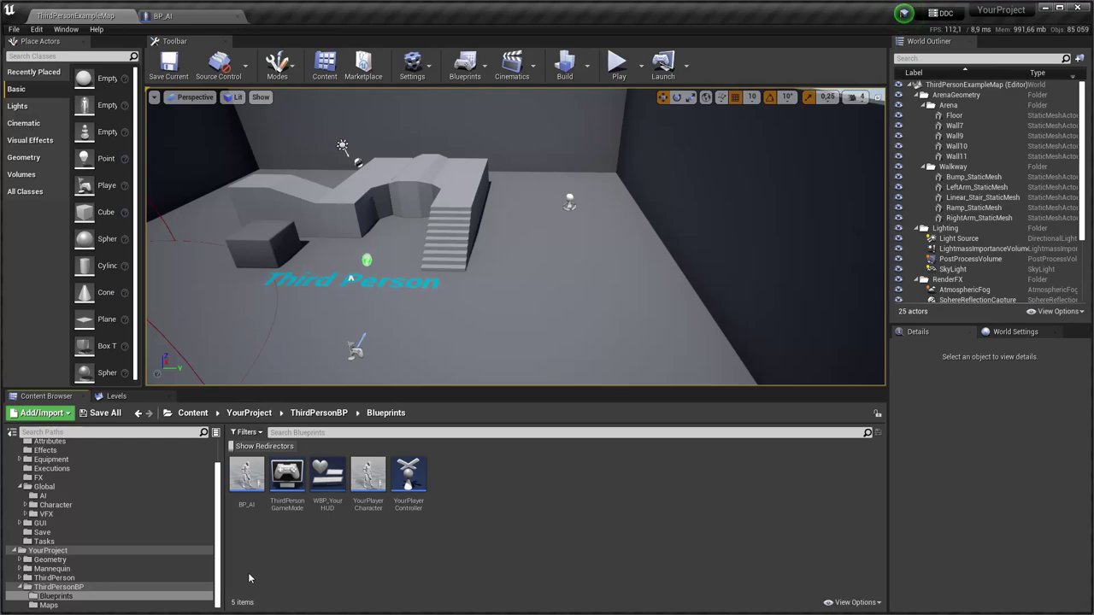
Create a child Blueprint class of BP_AI named BP_Monster and open it for editing
{"action": "right_click", "coordinate": [246, 477]}
{"action": "left_click", "coordinate": [291, 209]}
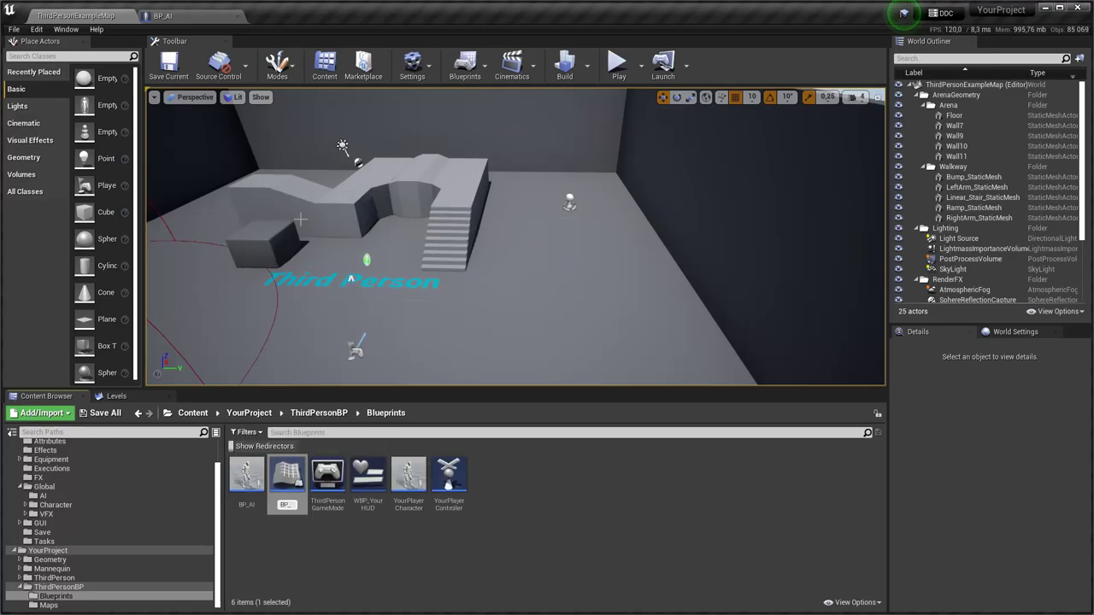
{"action": "key", "text": "Return"}
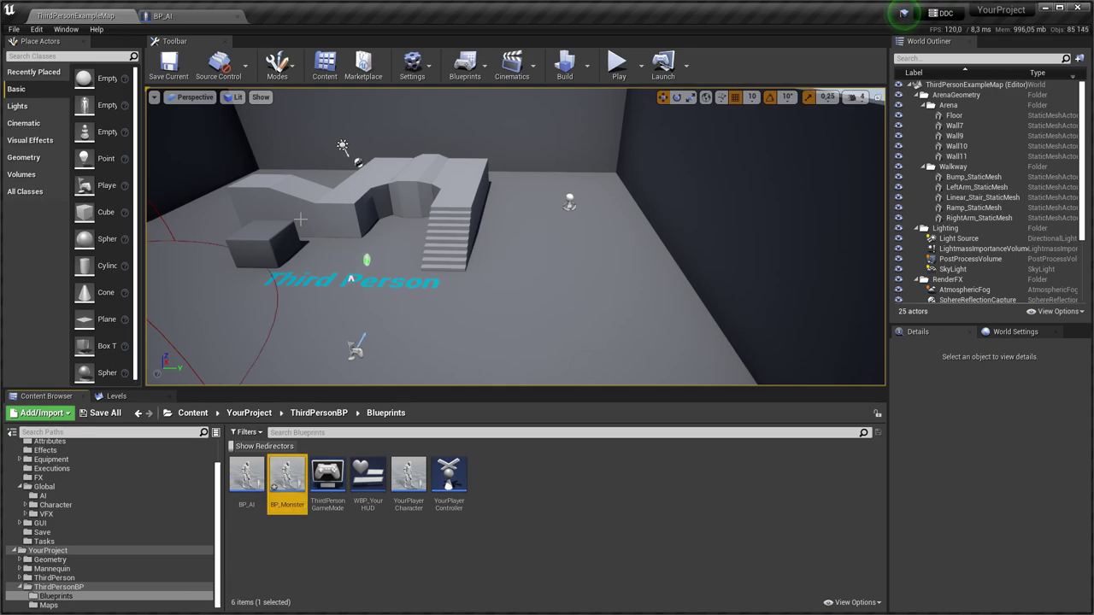
{"action": "double_click", "coordinate": [289, 475]}
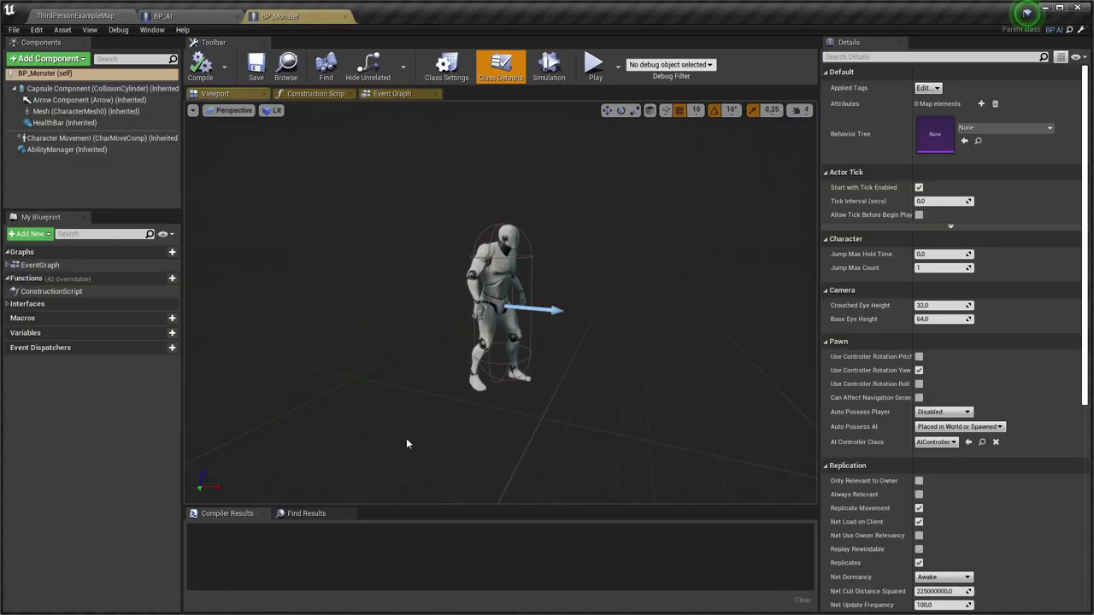
Set the Mesh component's Element 0 material to MI_UE4Man_Body_Red in BP_Monster, and compile and save
{"action": "left_click", "coordinate": [90, 122]}
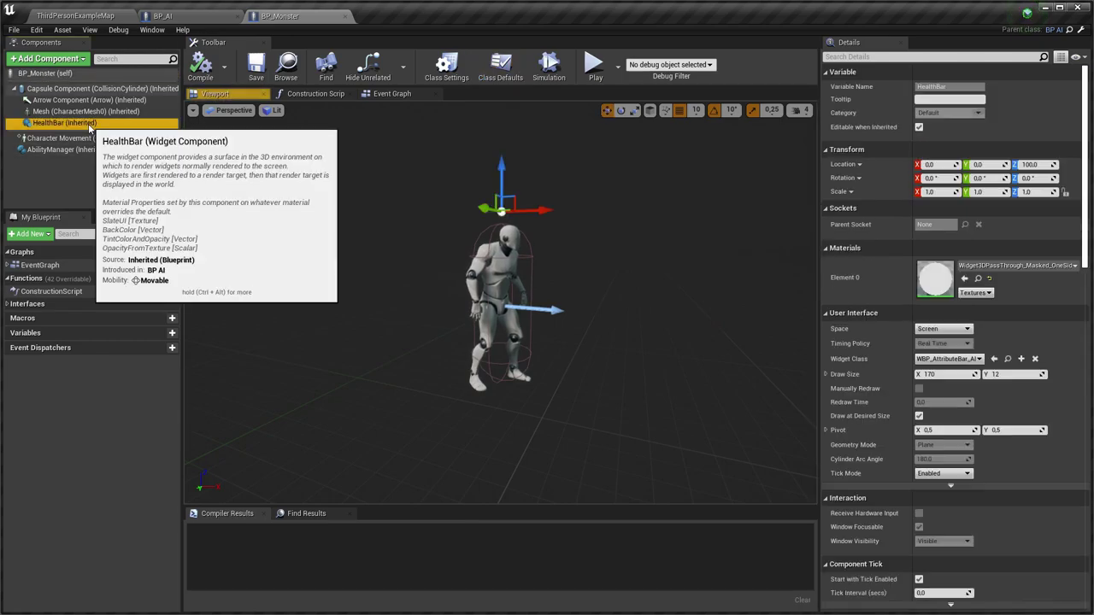
{"action": "left_click", "coordinate": [90, 111]}
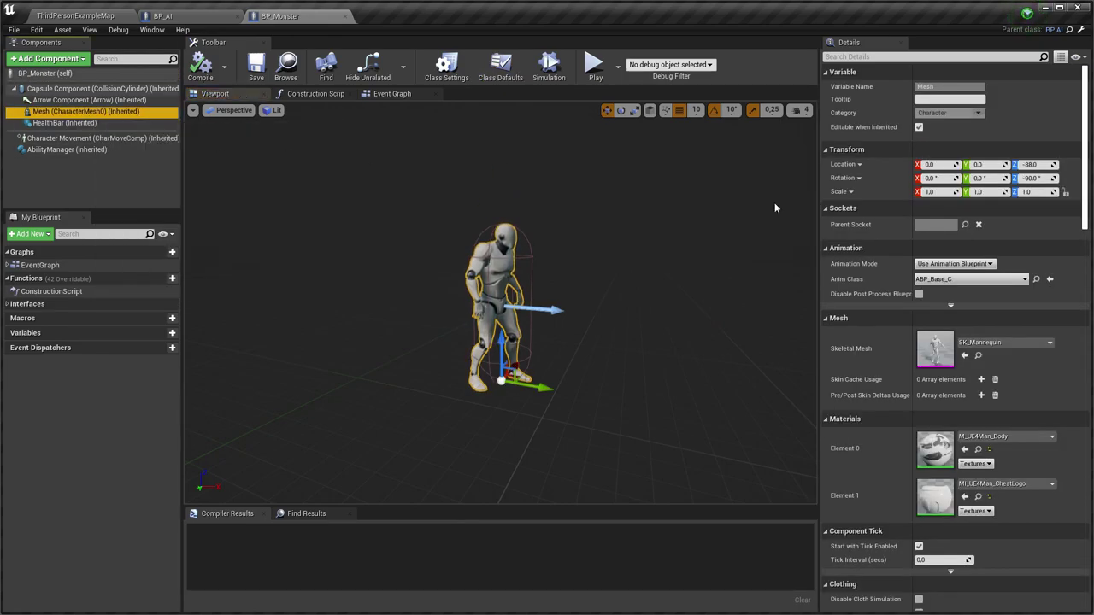
{"action": "left_click", "coordinate": [995, 440]}
{"action": "type", "text": "r"}
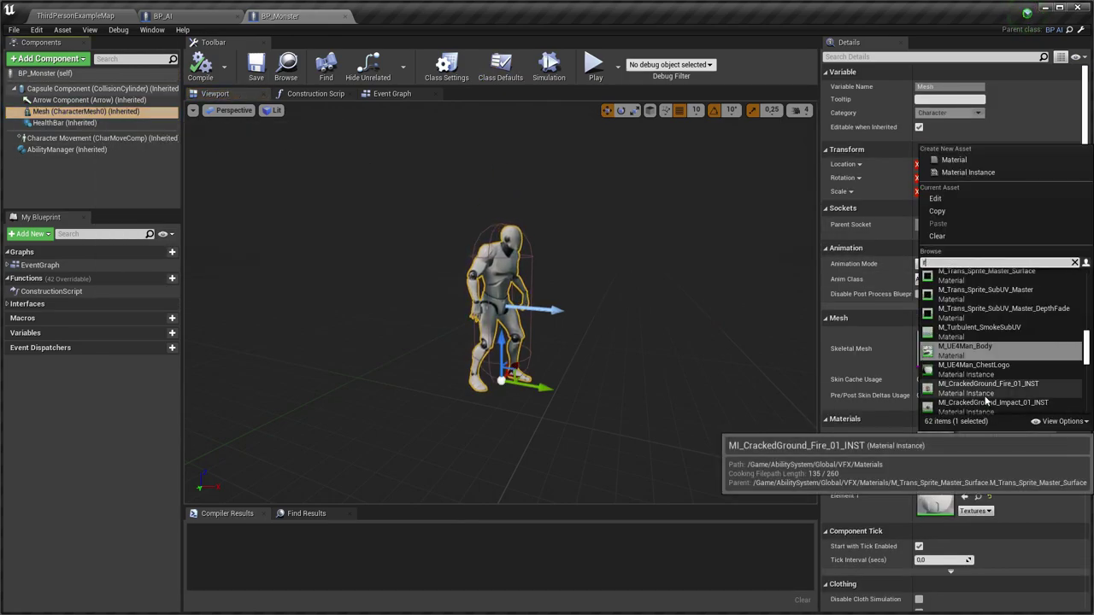
{"action": "type", "text": "ed"}
{"action": "left_click", "coordinate": [974, 296]}
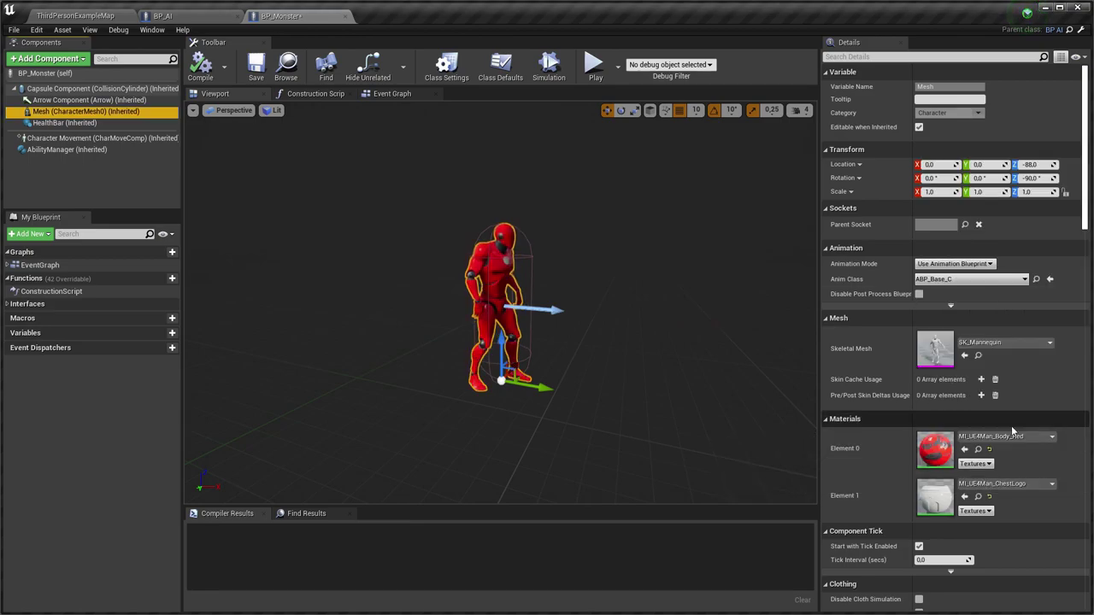
{"action": "left_click", "coordinate": [200, 67]}
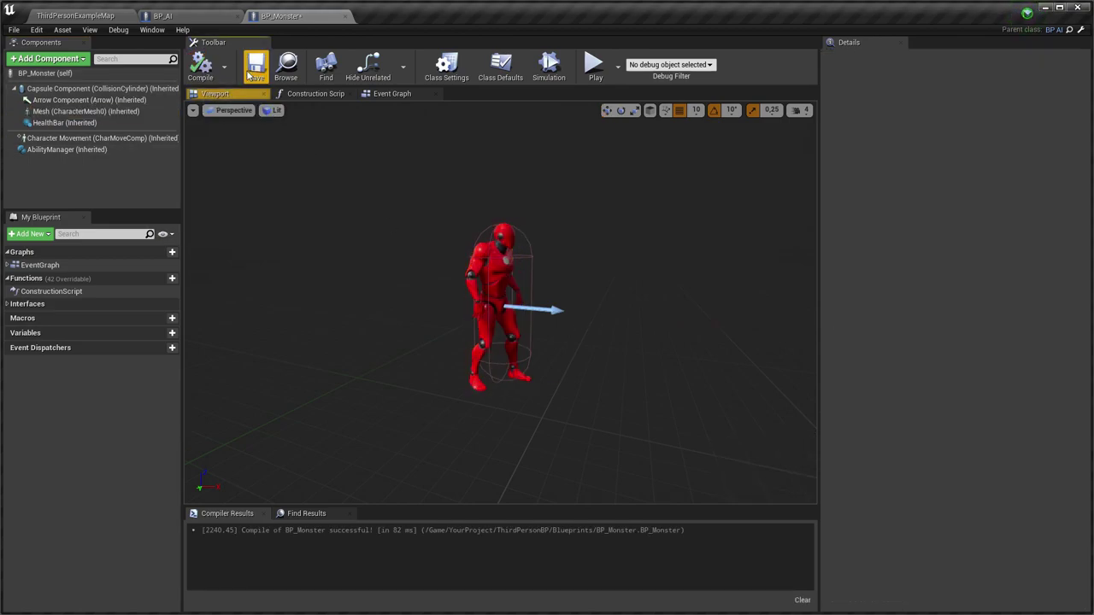
{"action": "left_click", "coordinate": [255, 67]}
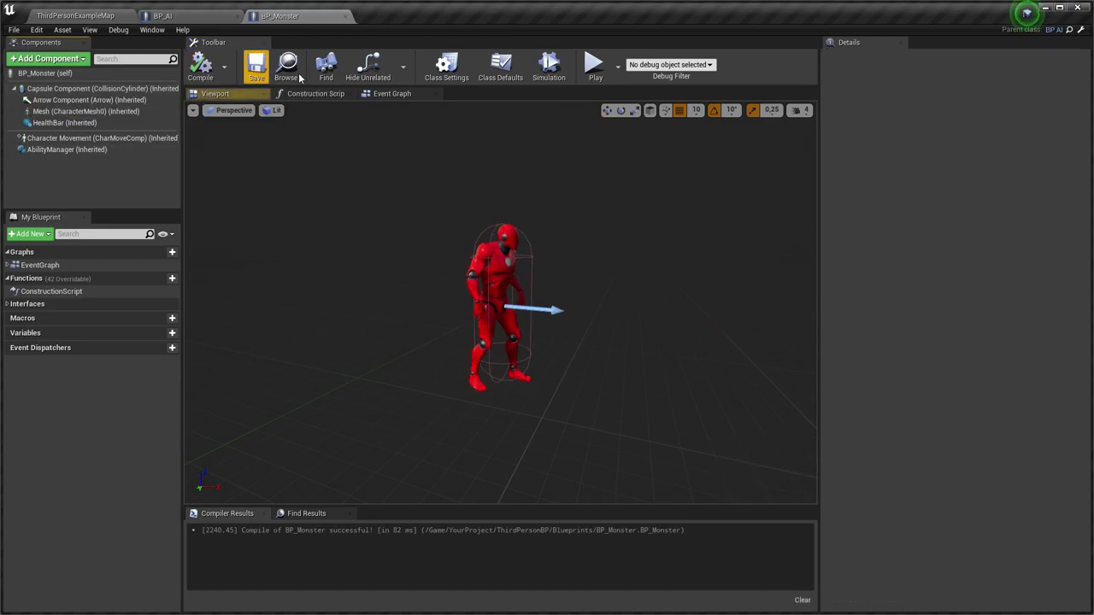
Open BP_Monster_A from the AbilitySystem Global AI folder and copy its EquipmentManager component into BP_Monster
{"action": "left_click", "coordinate": [112, 16]}
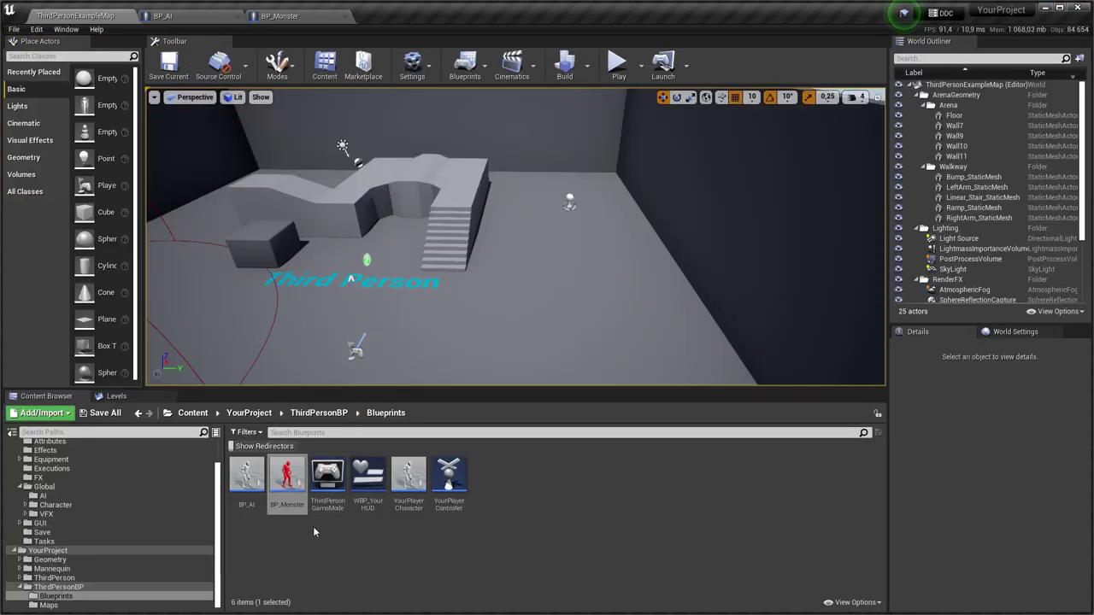
{"action": "scroll", "coordinate": [102, 517], "scroll_direction": "up", "scroll_amount": 1}
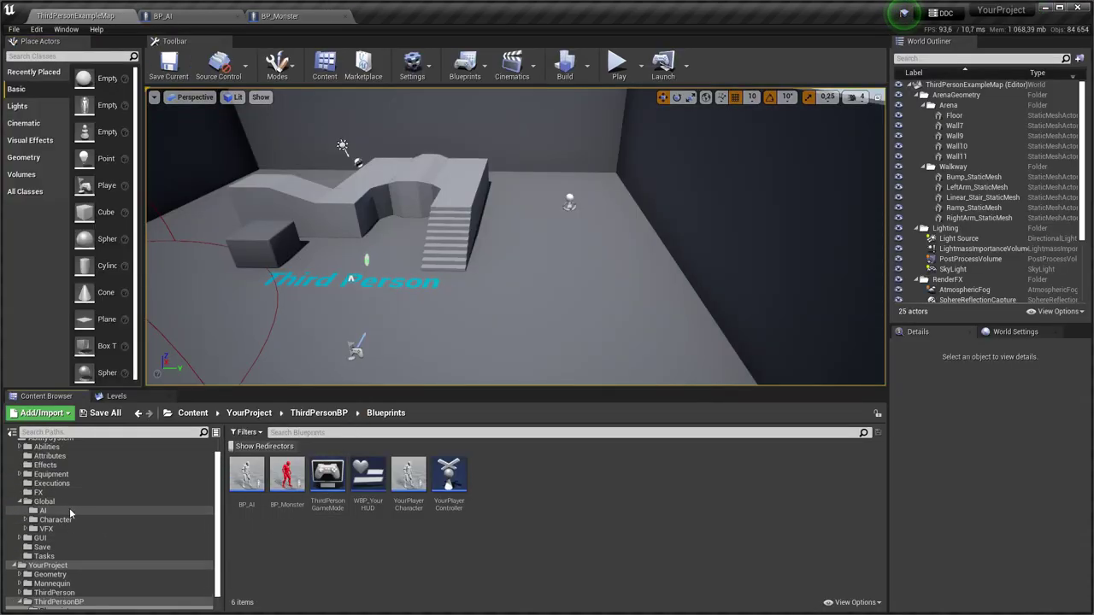
{"action": "left_click", "coordinate": [124, 511]}
{"action": "double_click", "coordinate": [370, 476]}
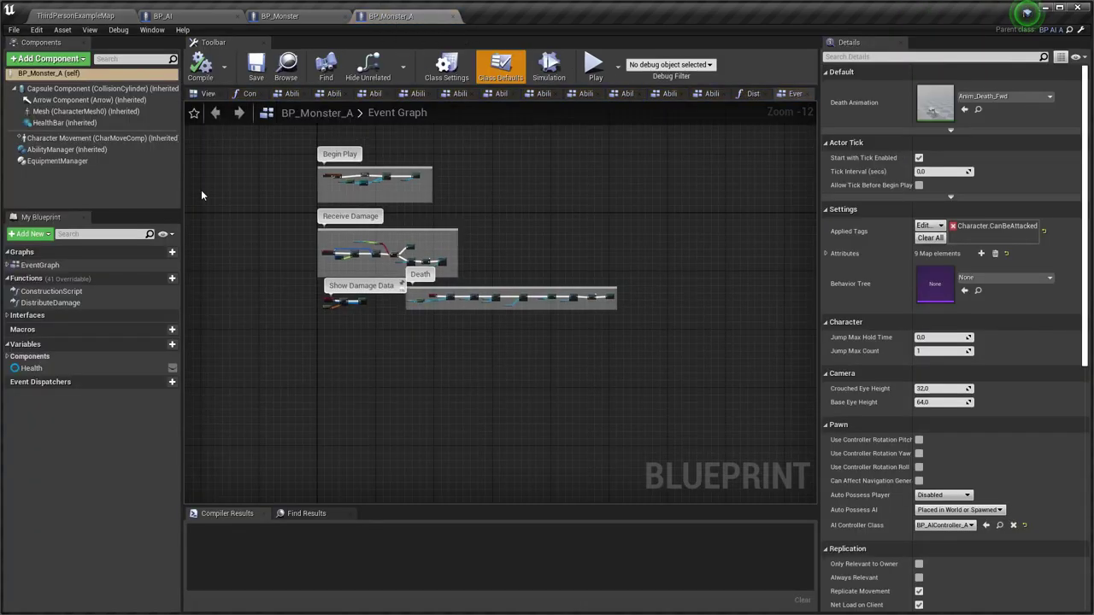
{"action": "left_click", "coordinate": [114, 162]}
{"action": "left_click", "coordinate": [293, 16]}
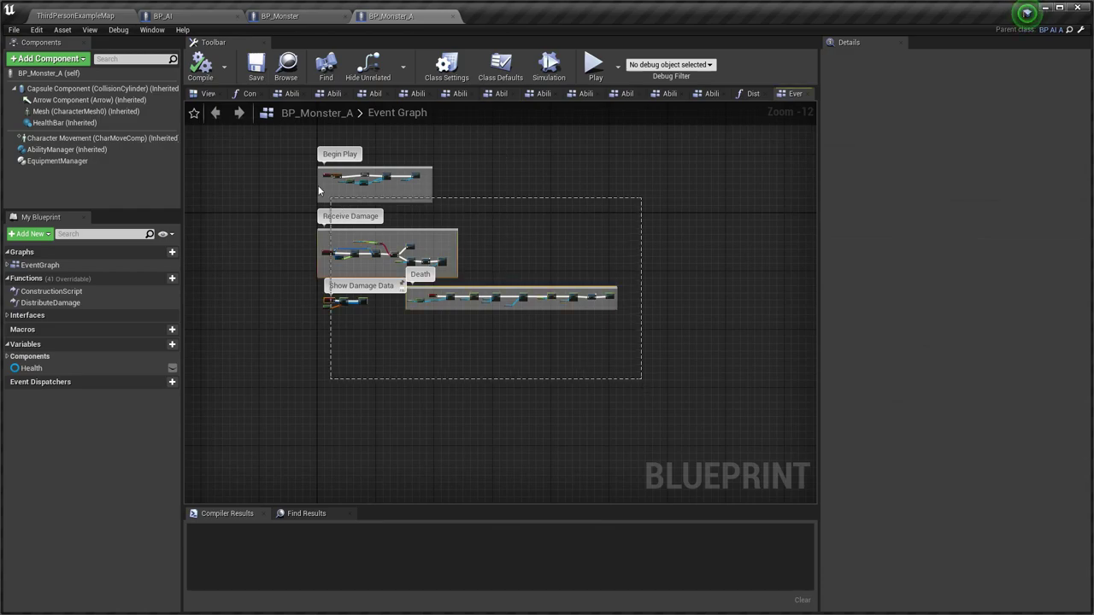
Paste BP_Monster_A's event graph nodes into BP_Monster's EventGraph, accept the function reference fixes, and refresh the pasted nodes
{"action": "left_click", "coordinate": [282, 16]}
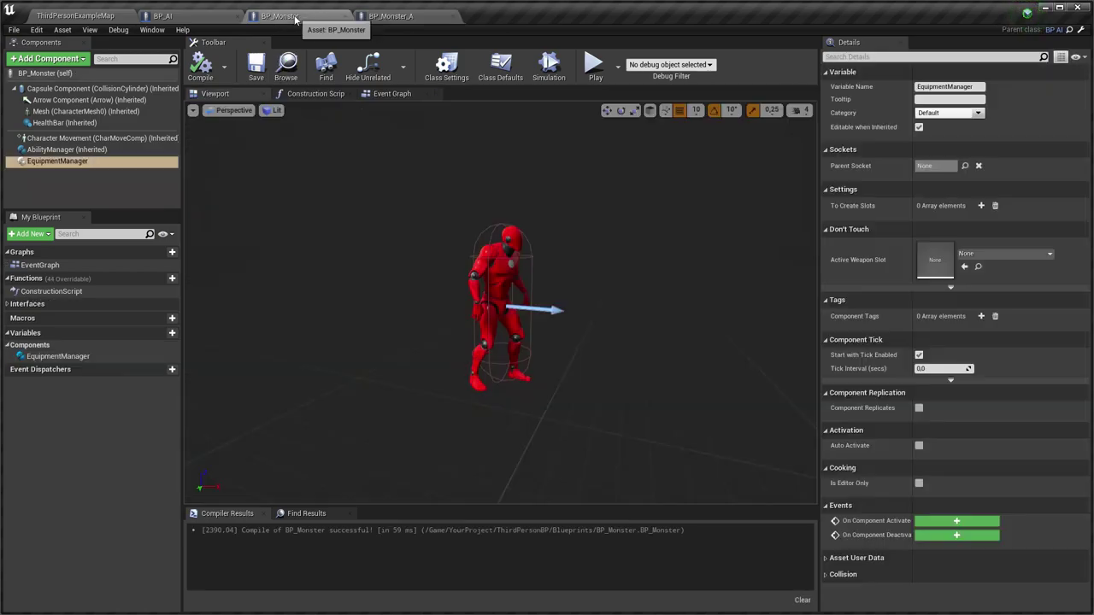
{"action": "double_click", "coordinate": [72, 266]}
{"action": "key", "text": "ctrl+v"}
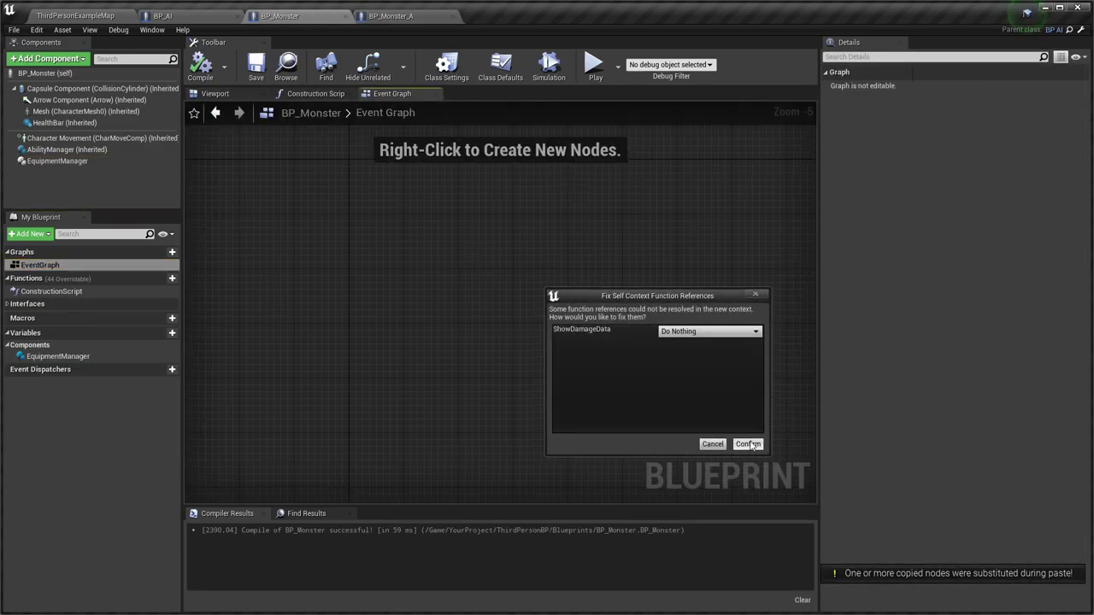
{"action": "left_click", "coordinate": [746, 444]}
{"action": "scroll", "coordinate": [479, 313], "scroll_direction": "down", "scroll_amount": 3}
{"action": "right_click_drag", "start_coordinate": [391, 314], "coordinate": [452, 300]}
{"action": "scroll", "coordinate": [453, 301], "scroll_direction": "up", "scroll_amount": 4}
{"action": "right_click", "coordinate": [487, 270]}
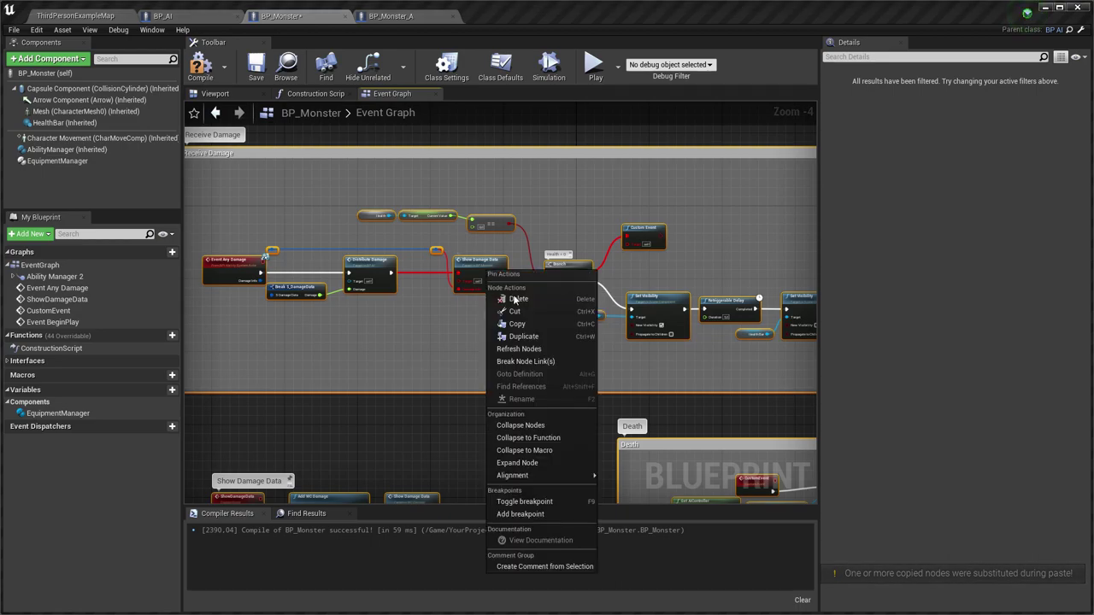
{"action": "left_click", "coordinate": [523, 350]}
Rename the CustomEvent in the Death comment section to Death
{"action": "right_click_drag", "start_coordinate": [598, 302], "coordinate": [439, 137]}
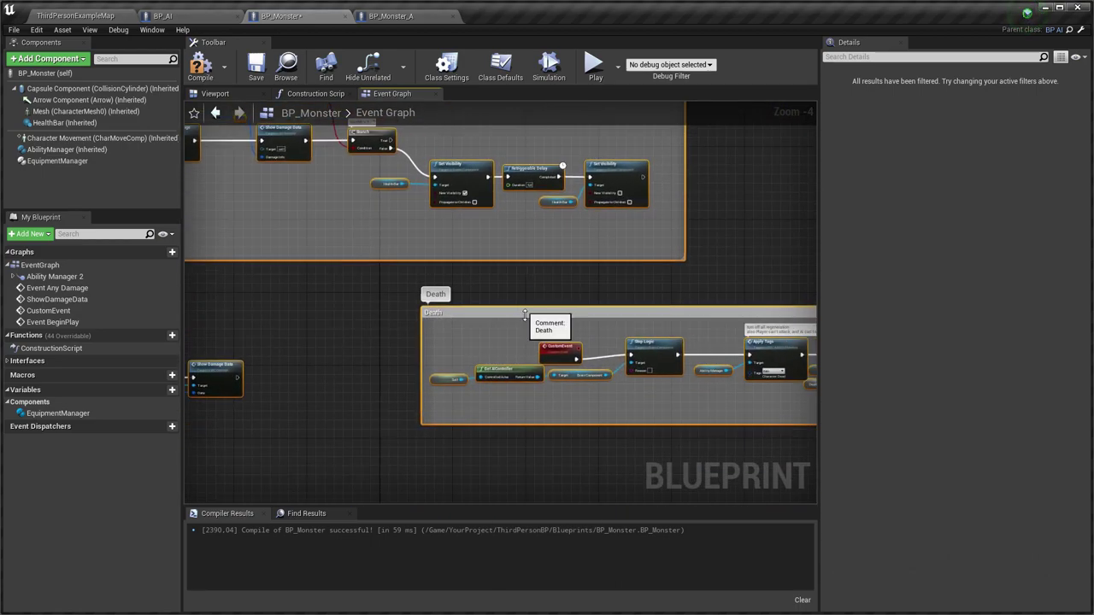
{"action": "right_click_drag", "start_coordinate": [524, 315], "coordinate": [458, 265]}
{"action": "right_click", "coordinate": [437, 398]}
{"action": "left_click", "coordinate": [427, 407]}
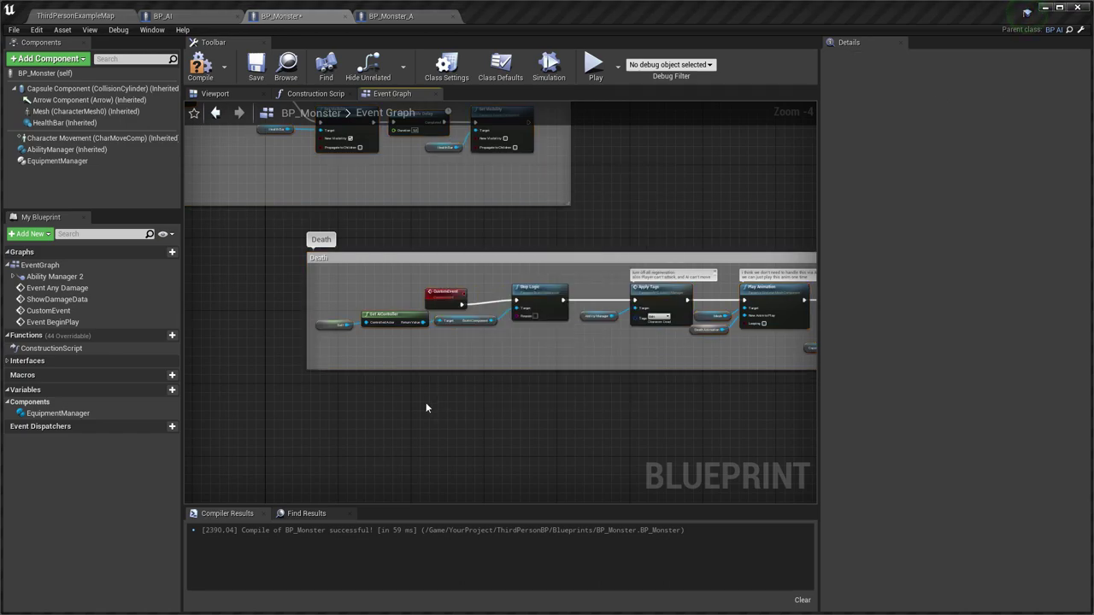
{"action": "type", "text": "Death"}
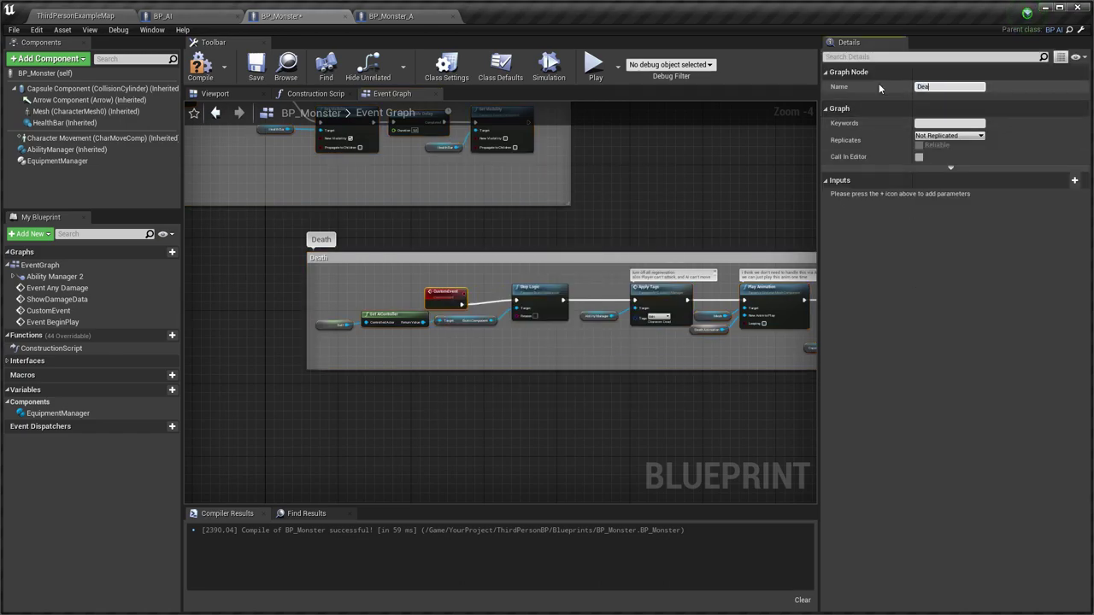
{"action": "key", "text": "Return"}
Call Death from the True output of the Receive Damage branch and delete the broken Custom Event call node
{"action": "right_click_drag", "start_coordinate": [431, 179], "coordinate": [507, 284]}
{"action": "left_click", "coordinate": [430, 179]}
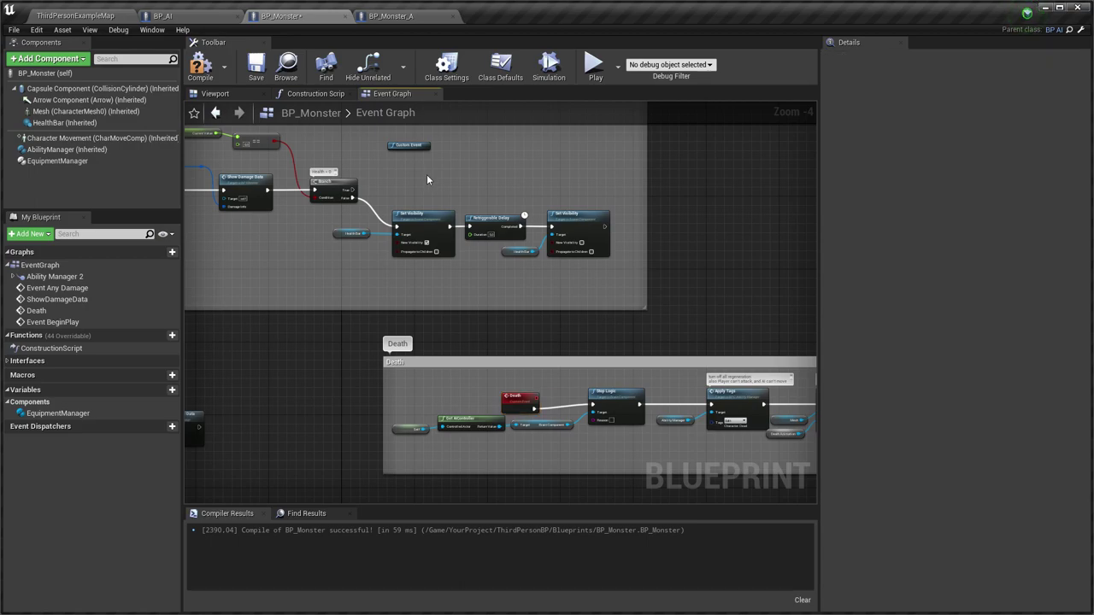
{"action": "right_click_drag", "start_coordinate": [427, 175], "coordinate": [454, 188]}
{"action": "right_click", "coordinate": [456, 202]}
{"action": "type", "text": "death"}
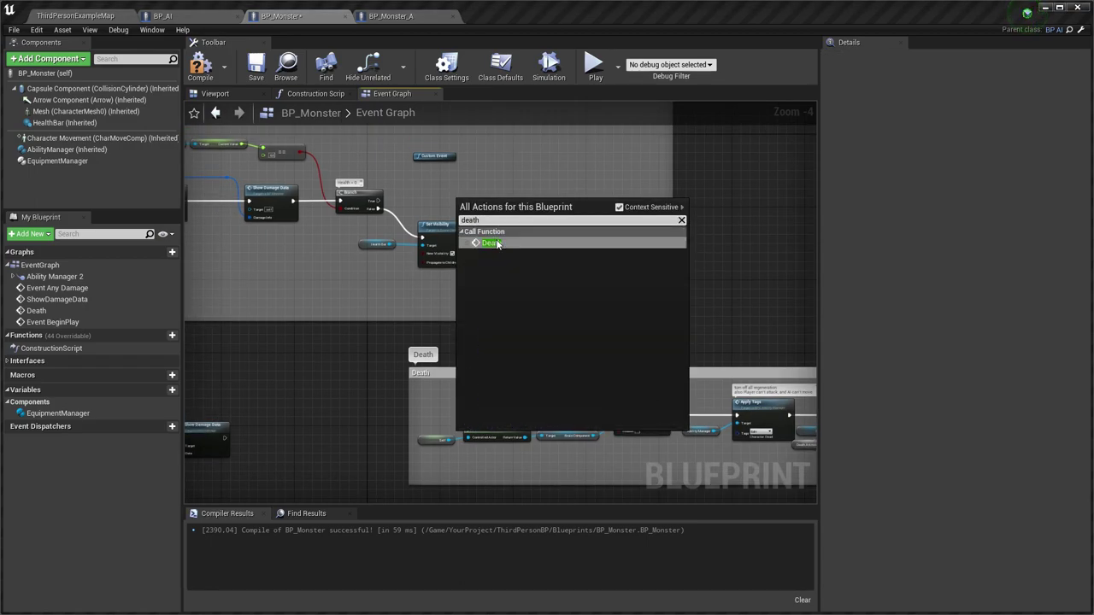
{"action": "key", "text": "Return"}
{"action": "left_click_drag", "start_coordinate": [461, 218], "coordinate": [461, 217]}
{"action": "left_click_drag", "start_coordinate": [472, 205], "coordinate": [429, 173]}
{"action": "left_click", "coordinate": [448, 154]}
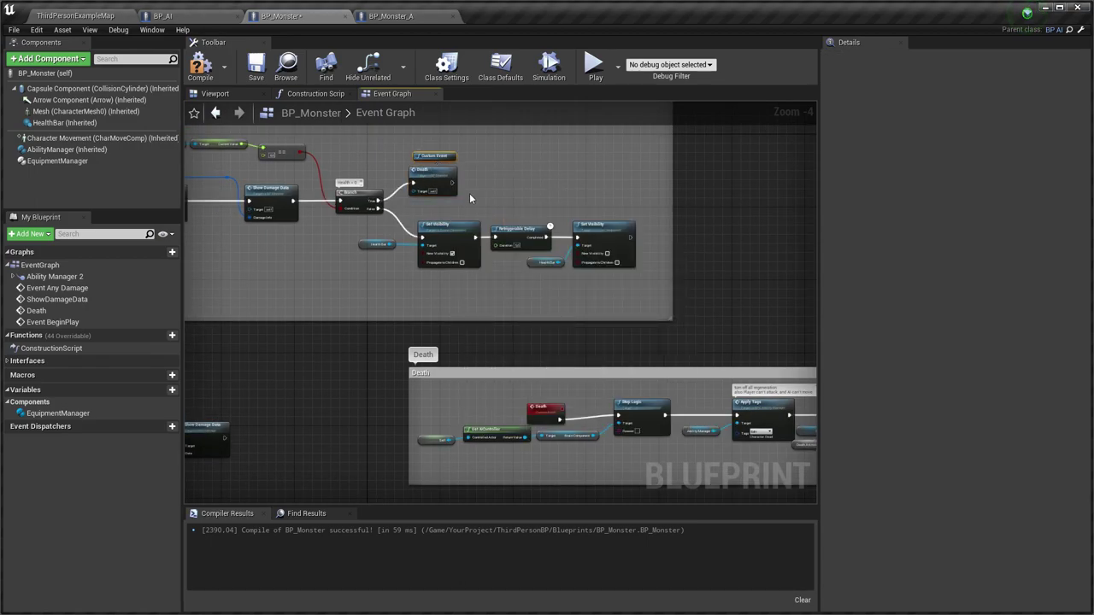
{"action": "key", "text": "Delete"}
Rename the collapsed graph Ability Manager 2 as Ability Manager
{"action": "scroll", "coordinate": [476, 206], "scroll_direction": "down", "scroll_amount": 2}
{"action": "right_click_drag", "start_coordinate": [377, 296], "coordinate": [458, 442]}
{"action": "right_click_drag", "start_coordinate": [603, 249], "coordinate": [461, 227]}
{"action": "scroll", "coordinate": [545, 245], "scroll_direction": "down", "scroll_amount": 1}
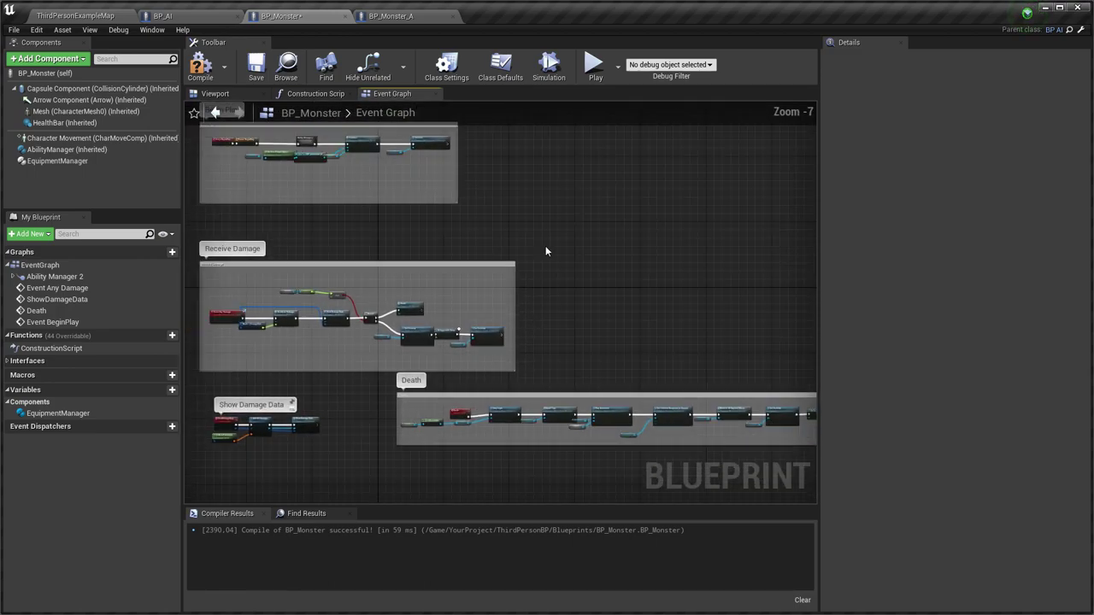
{"action": "right_click_drag", "start_coordinate": [555, 244], "coordinate": [602, 305]}
{"action": "left_click", "coordinate": [41, 279]}
{"action": "left_click", "coordinate": [99, 278]}
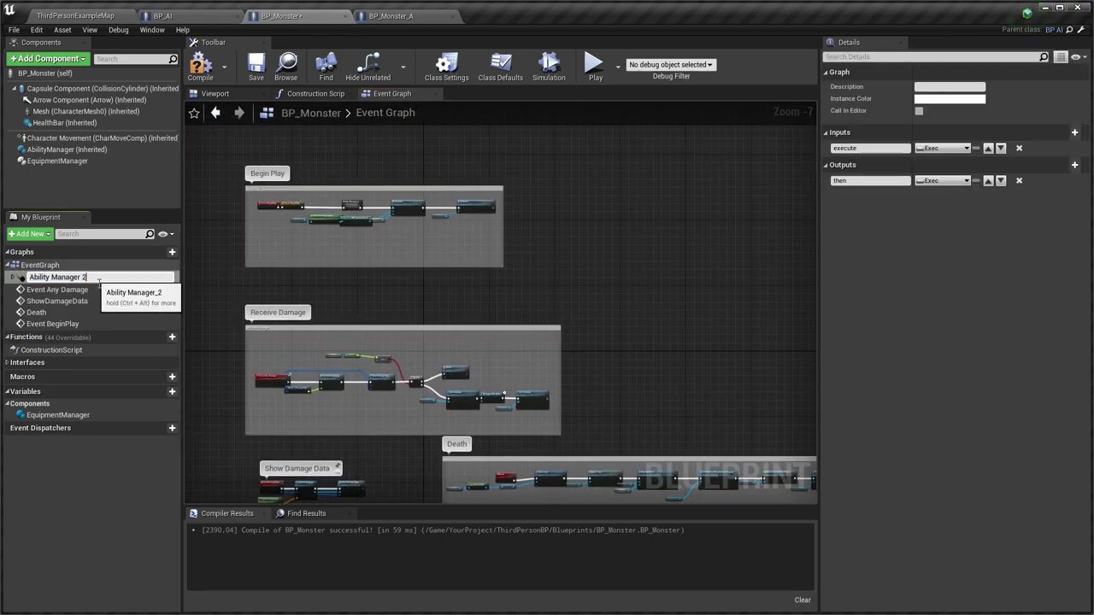
{"action": "key", "text": "Return"}
Repair the Handle Health Regeneration call node inside the Ability Manager collapsed graph, and compile and save BP_Monster
{"action": "scroll", "coordinate": [352, 206], "scroll_direction": "up", "scroll_amount": 2}
{"action": "double_click", "coordinate": [352, 206]}
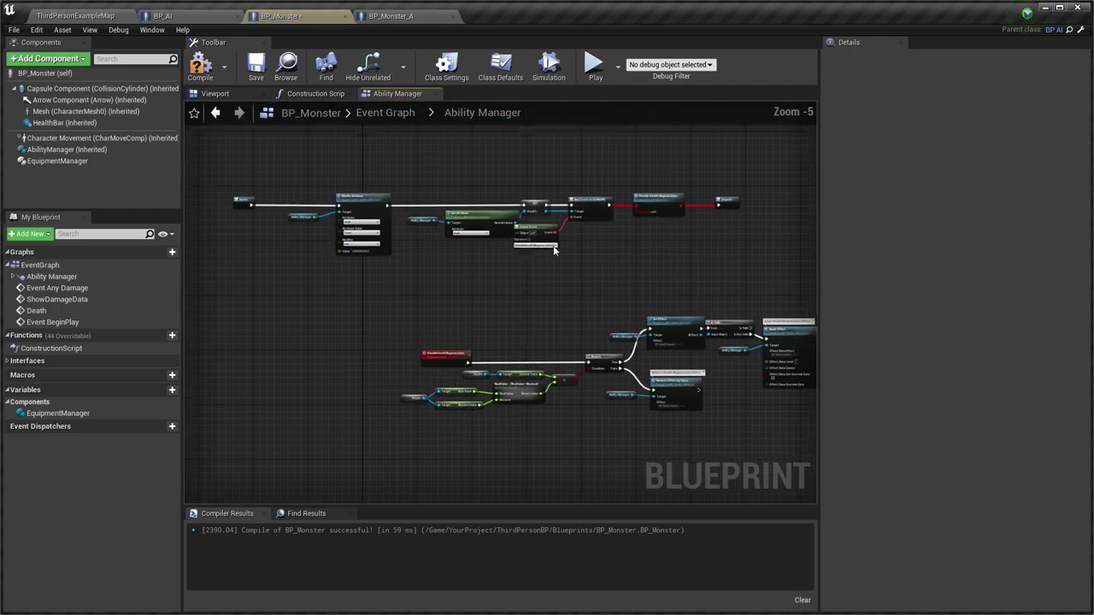
{"action": "scroll", "coordinate": [674, 212], "scroll_direction": "up", "scroll_amount": 1}
{"action": "right_click_drag", "start_coordinate": [674, 211], "coordinate": [528, 222]}
{"action": "right_click", "coordinate": [530, 224]}
{"action": "left_click", "coordinate": [548, 255]}
{"action": "scroll", "coordinate": [547, 292], "scroll_direction": "down", "scroll_amount": 2}
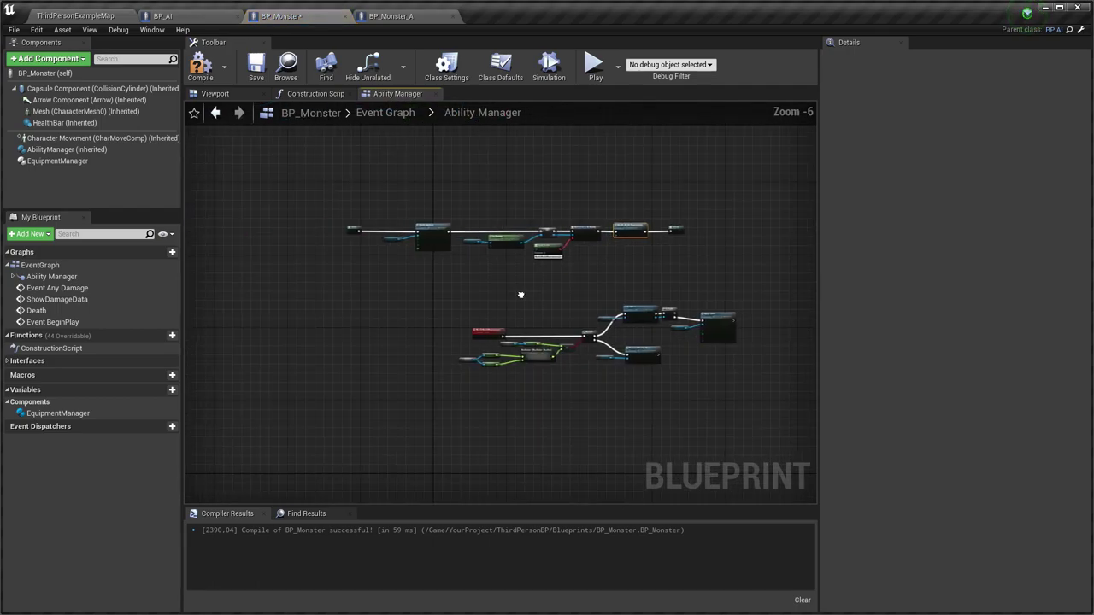
{"action": "left_click", "coordinate": [200, 67]}
{"action": "left_click", "coordinate": [254, 69]}
Create the missing Health variable from its Set node in the Ability Manager graph and recompile
{"action": "left_click", "coordinate": [459, 543]}
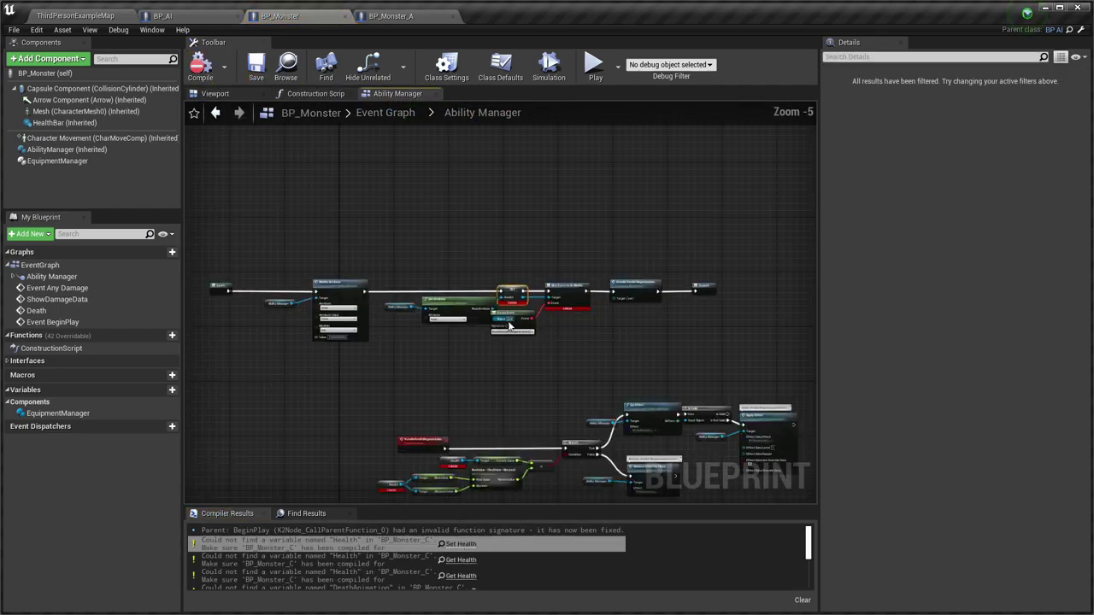
{"action": "right_click", "coordinate": [504, 268]}
{"action": "left_click", "coordinate": [547, 298]}
{"action": "right_click_drag", "start_coordinate": [482, 402], "coordinate": [512, 235]}
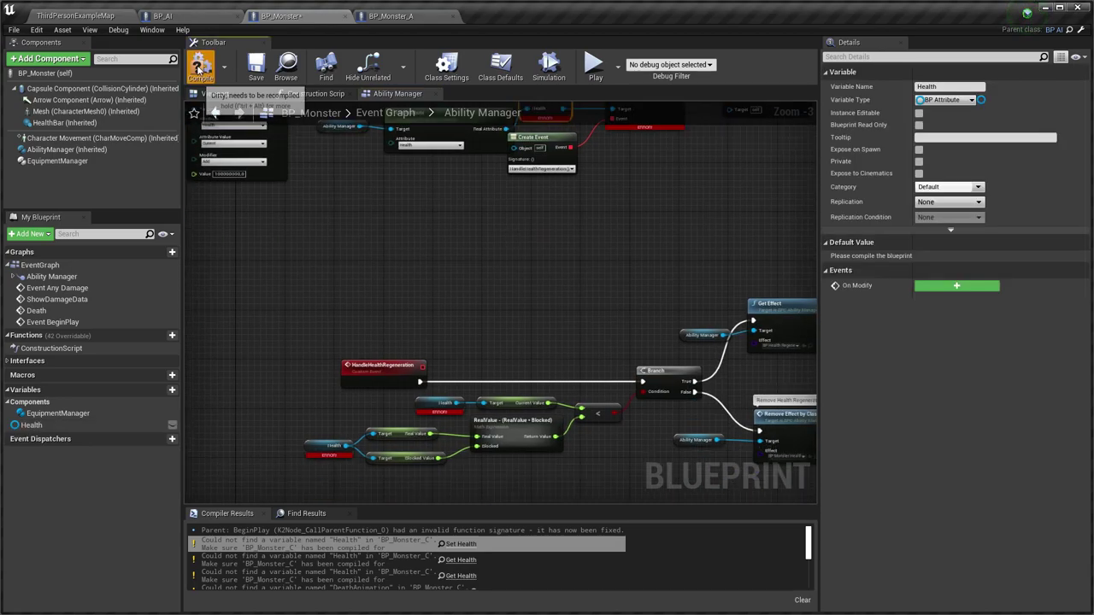
{"action": "left_click", "coordinate": [200, 68]}
Create the missing DeathAnimation variable from its getter in the Death section and recompile
{"action": "left_click", "coordinate": [504, 532]}
{"action": "right_click", "coordinate": [515, 314]}
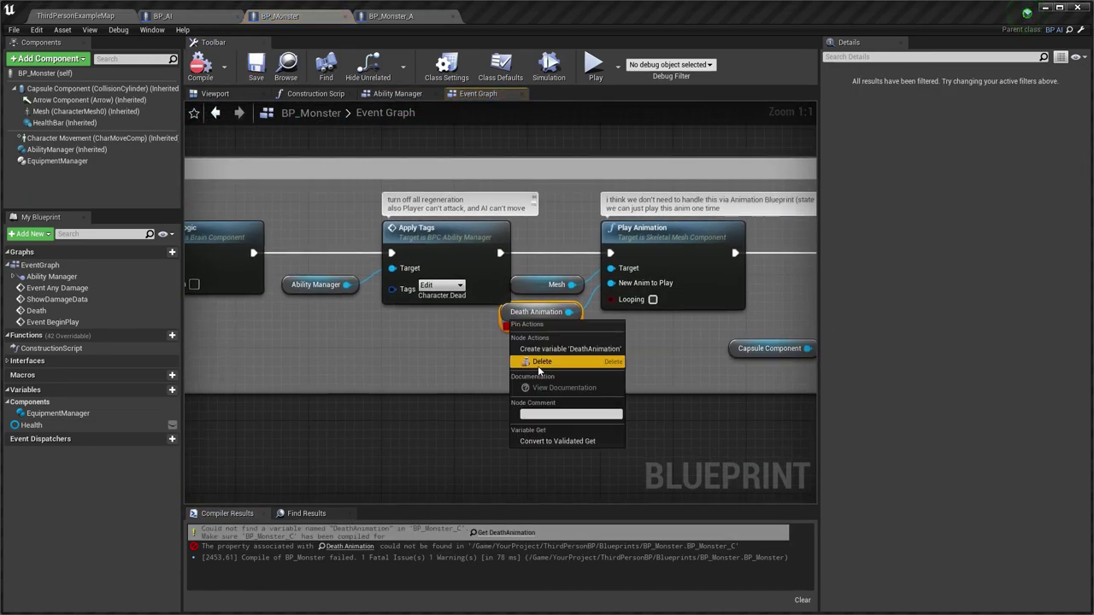
{"action": "left_click", "coordinate": [547, 362]}
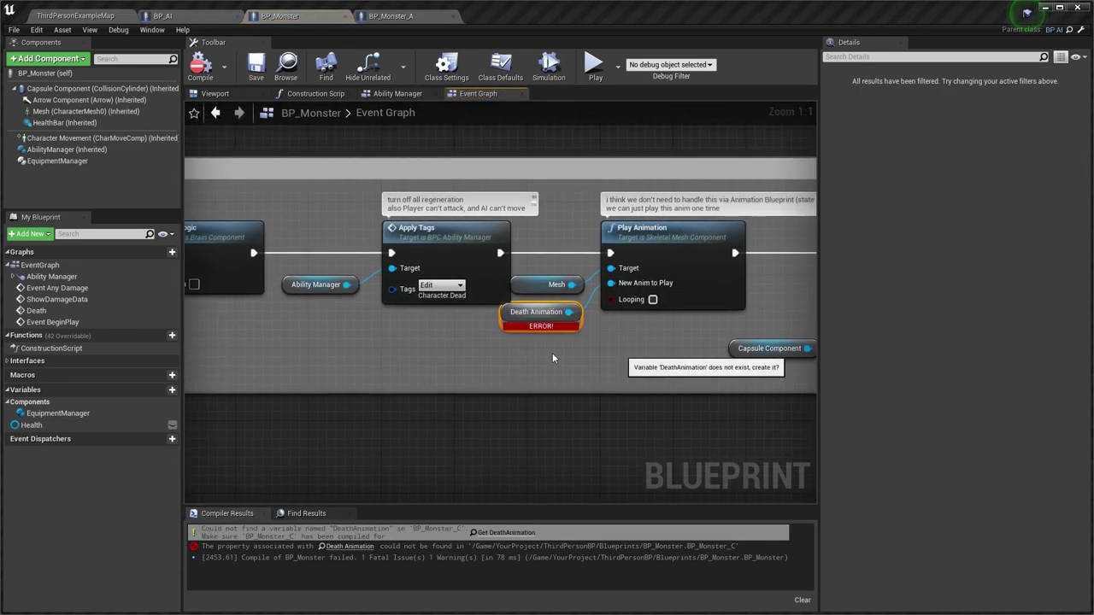
{"action": "left_click", "coordinate": [200, 66]}
Set BP_Monster's default Death Animation to Anim_Death_Fwd in the class defaults and compile
{"action": "left_click", "coordinate": [501, 66]}
{"action": "left_click", "coordinate": [1000, 141]}
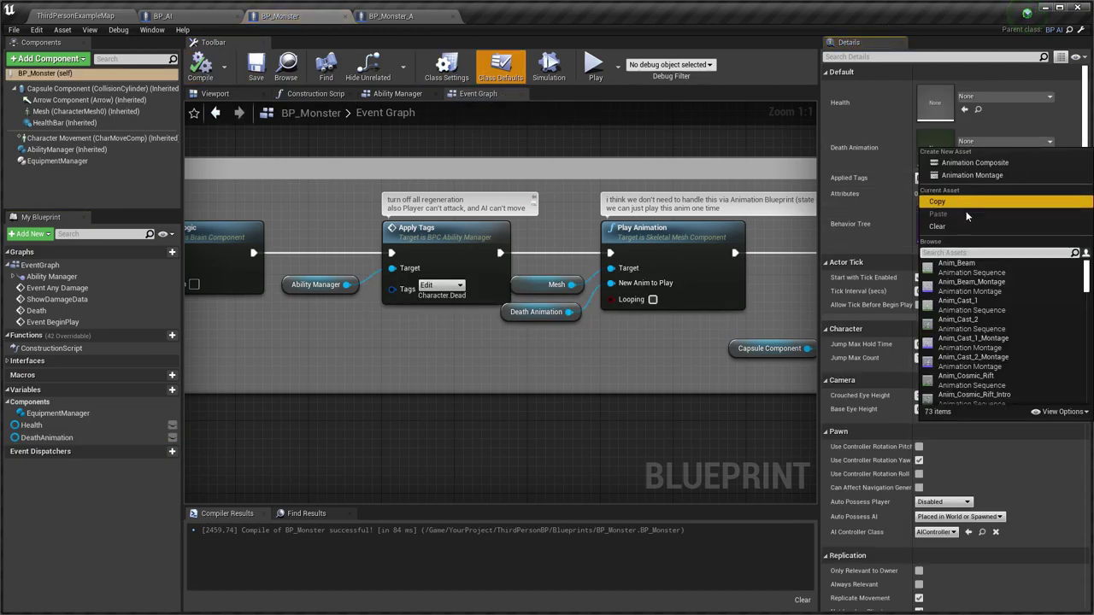
{"action": "type", "text": "dea"}
{"action": "left_click", "coordinate": [965, 264]}
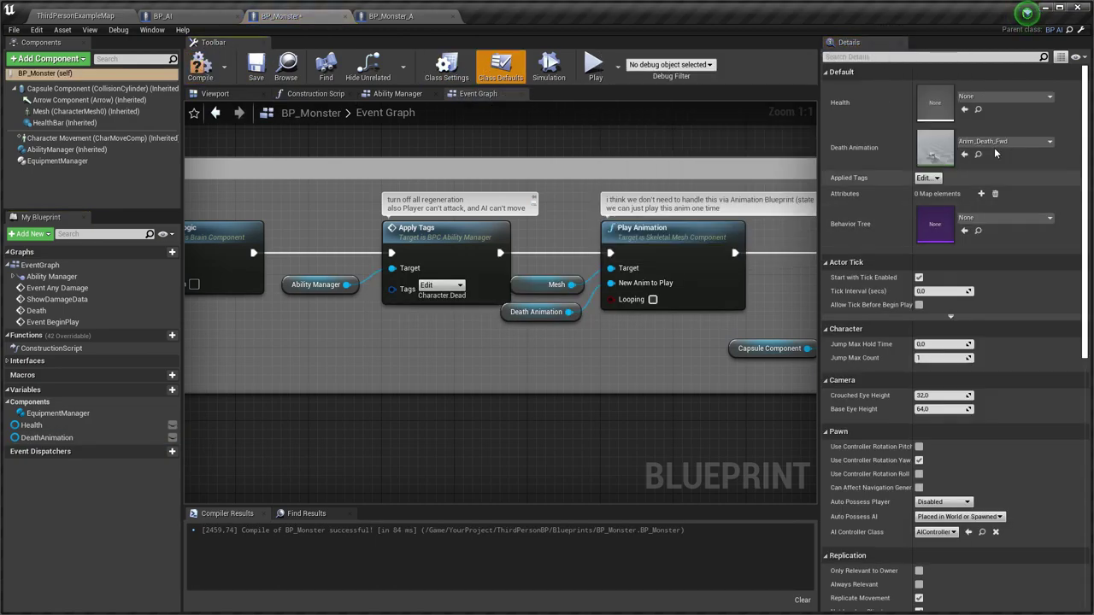
{"action": "left_click", "coordinate": [198, 67]}
{"action": "right_click_drag", "start_coordinate": [382, 432], "coordinate": [491, 391]}
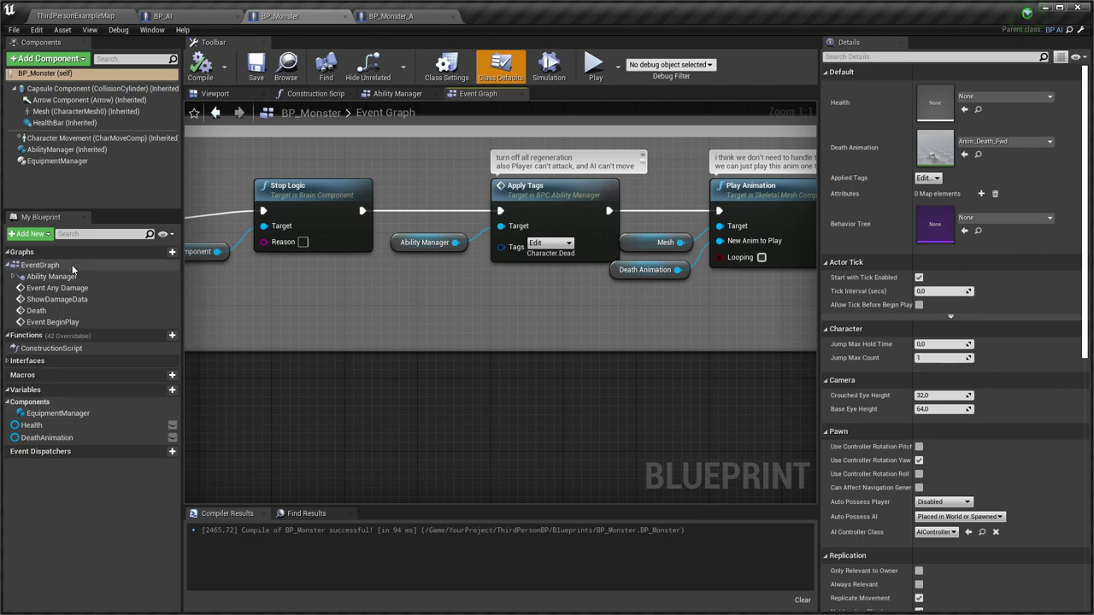
{"action": "scroll", "coordinate": [430, 350], "scroll_direction": "down", "scroll_amount": 5}
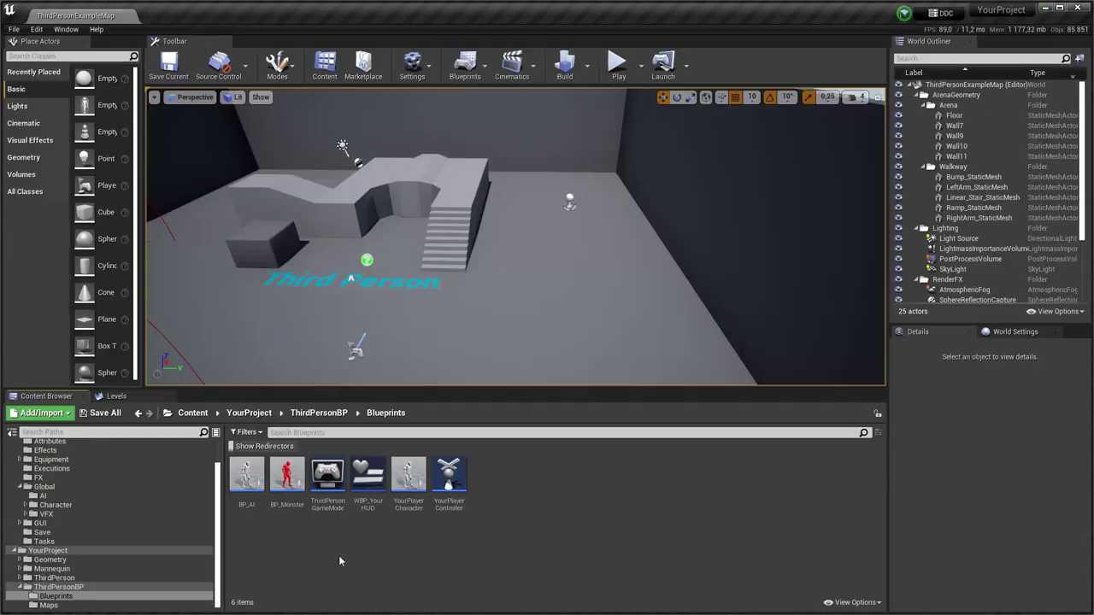
Create two child Blueprint classes of BP_Monster named BP_Monster_Warrior and BP_Monster_WarriorArcher
{"action": "right_click", "coordinate": [289, 484]}
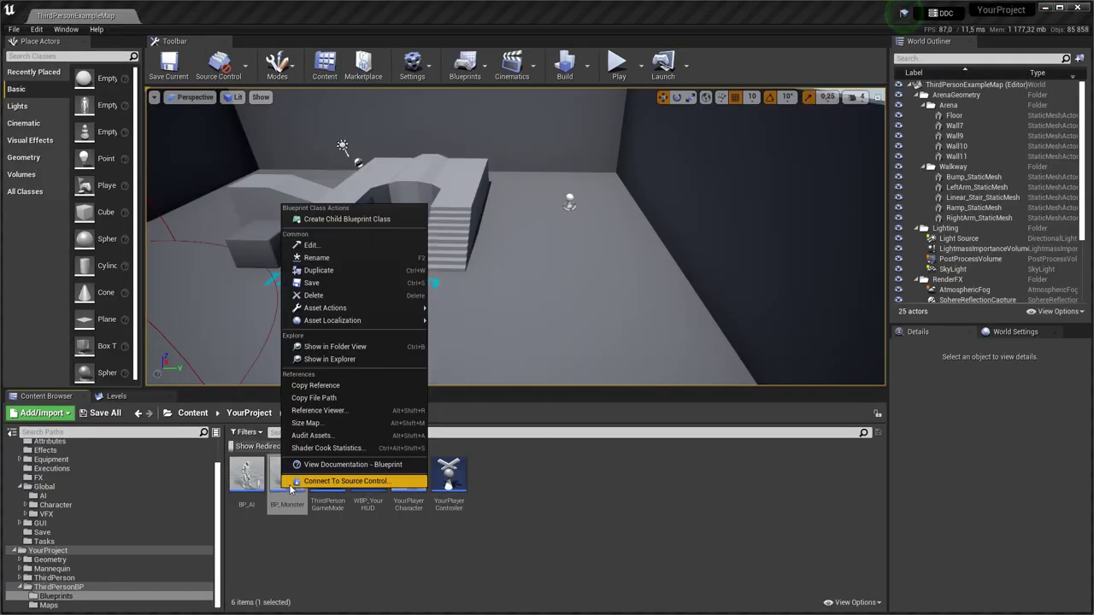
{"action": "left_click", "coordinate": [344, 219]}
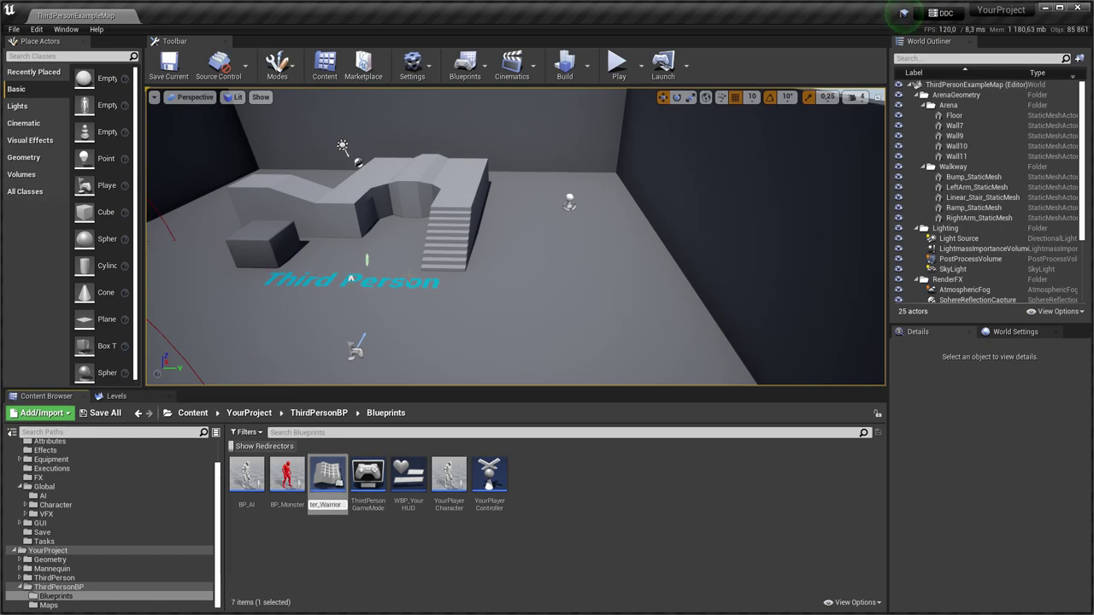
{"action": "right_click", "coordinate": [313, 502]}
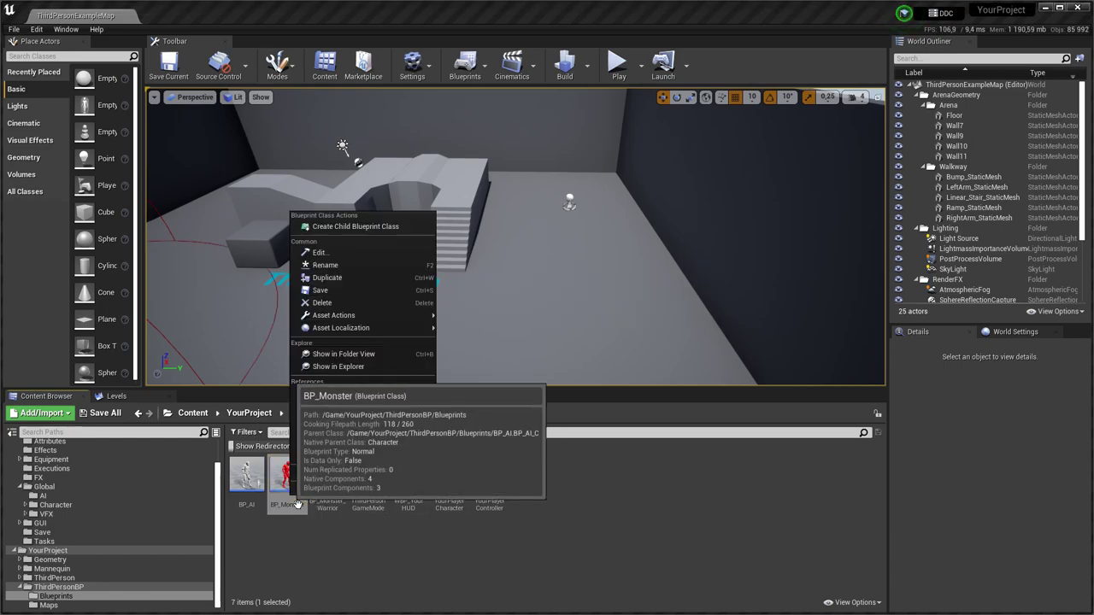
{"action": "left_click", "coordinate": [345, 225]}
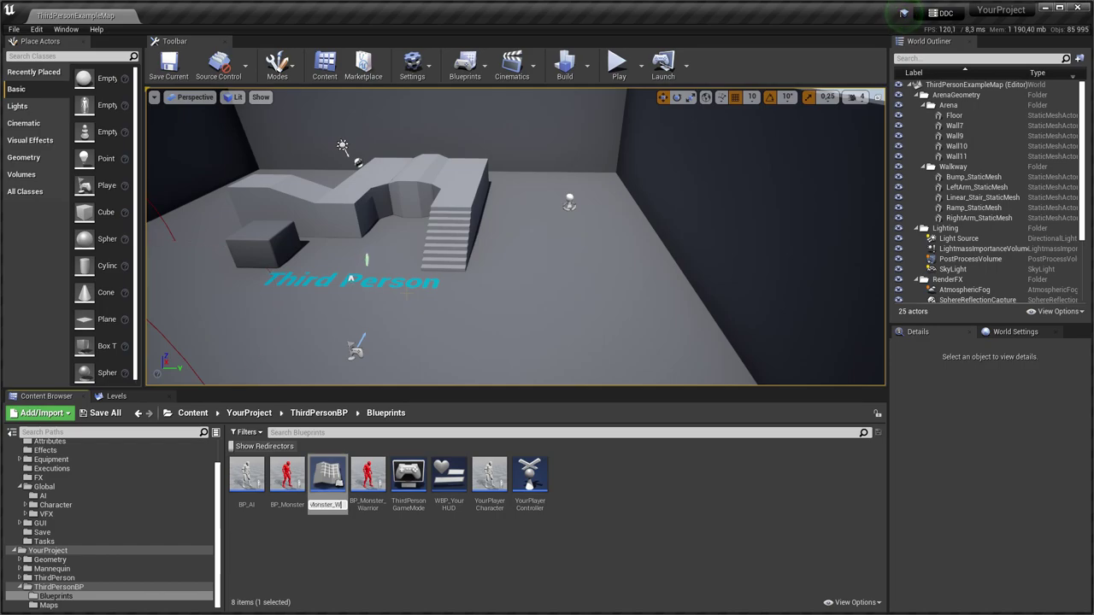
{"action": "type", "text": "er"}
{"action": "key", "text": "Return"}
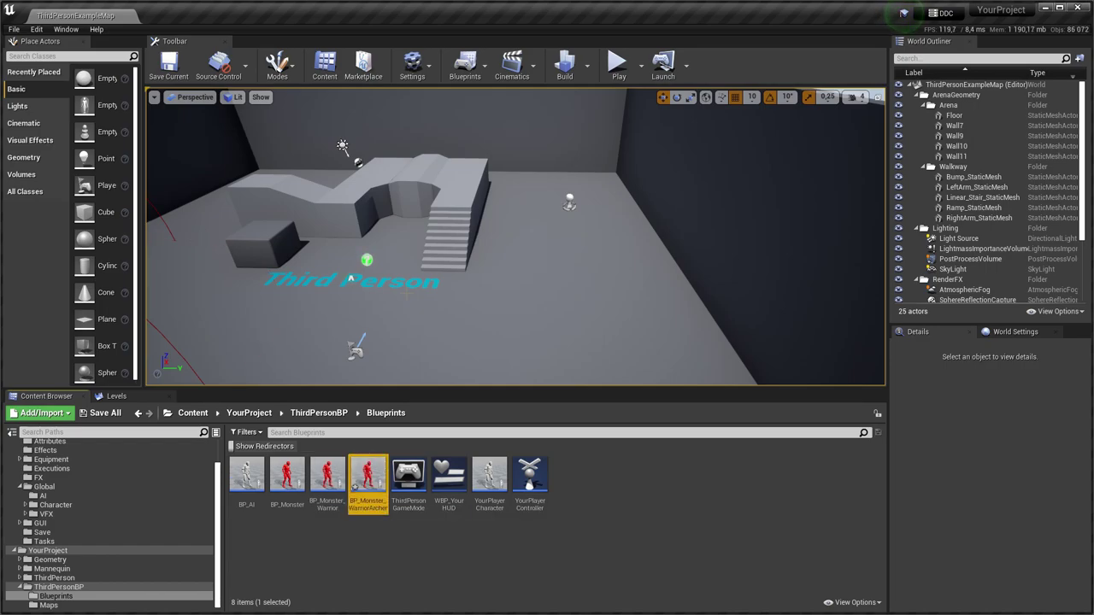
Open BP_Monster_Warrior, and copy the BeginPlay and Add Weapon to Slot nodes from BP_Warrior in the AbilitySystem AI folder
{"action": "double_click", "coordinate": [327, 474]}
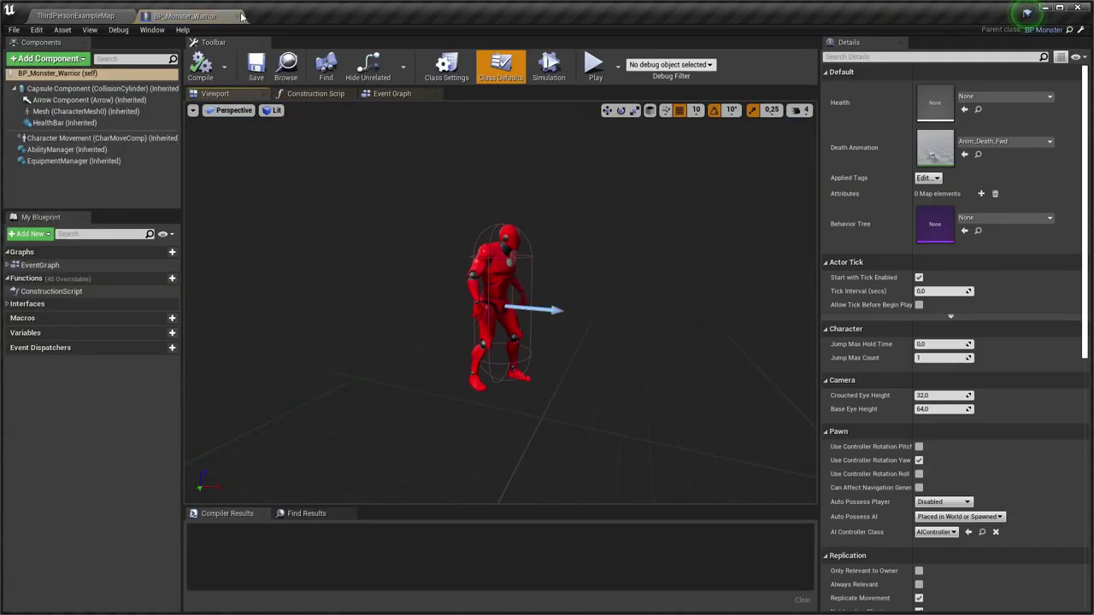
{"action": "left_click", "coordinate": [83, 16]}
{"action": "scroll", "coordinate": [77, 504], "scroll_direction": "up", "scroll_amount": 3}
{"action": "left_click", "coordinate": [46, 528]}
{"action": "double_click", "coordinate": [411, 475]}
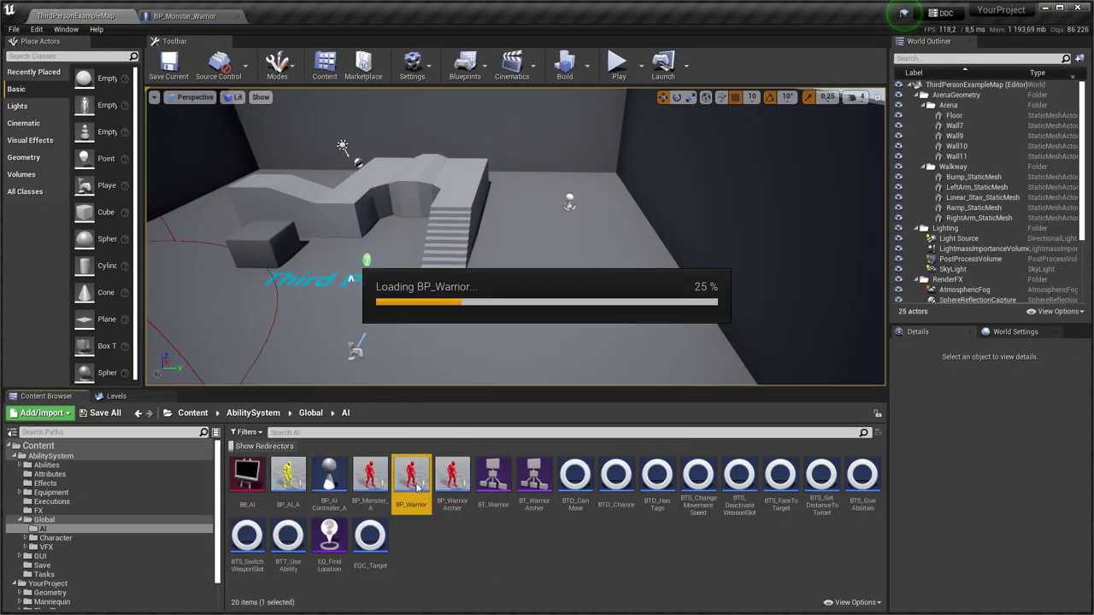
{"action": "left_click_drag", "start_coordinate": [398, 298], "coordinate": [307, 286]}
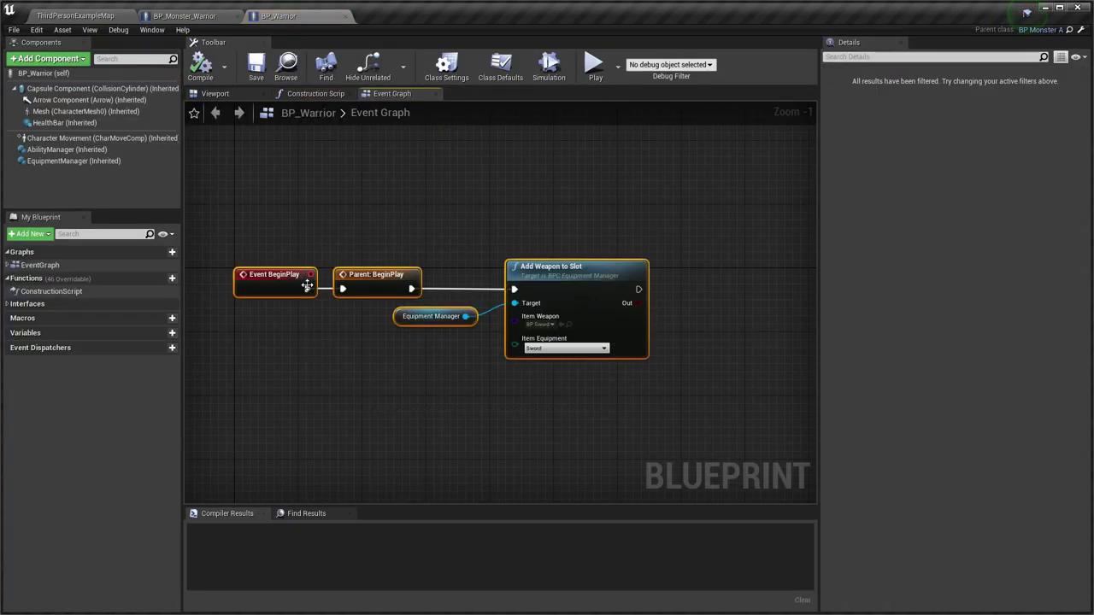
Replace the default events in BP_Monster_Warrior's Event Graph with the copied BeginPlay weapon nodes and compile
{"action": "left_click", "coordinate": [183, 15]}
{"action": "left_click", "coordinate": [391, 93]}
{"action": "left_click_drag", "start_coordinate": [573, 431], "coordinate": [326, 202]}
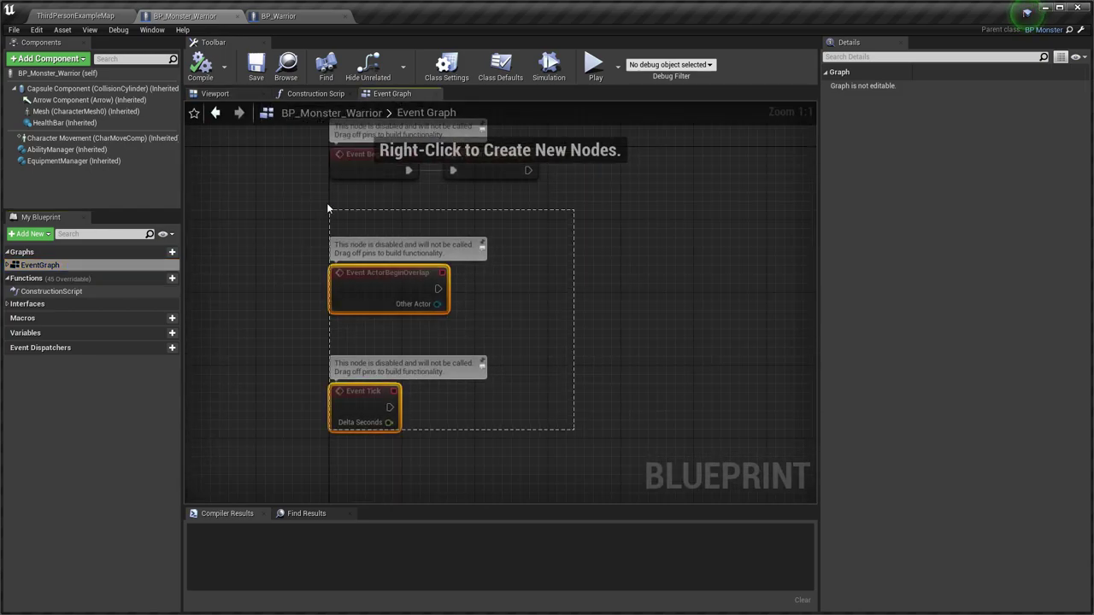
{"action": "key", "text": "Delete"}
{"action": "key", "text": "ctrl+v"}
{"action": "scroll", "coordinate": [256, 246], "scroll_direction": "down", "scroll_amount": 1}
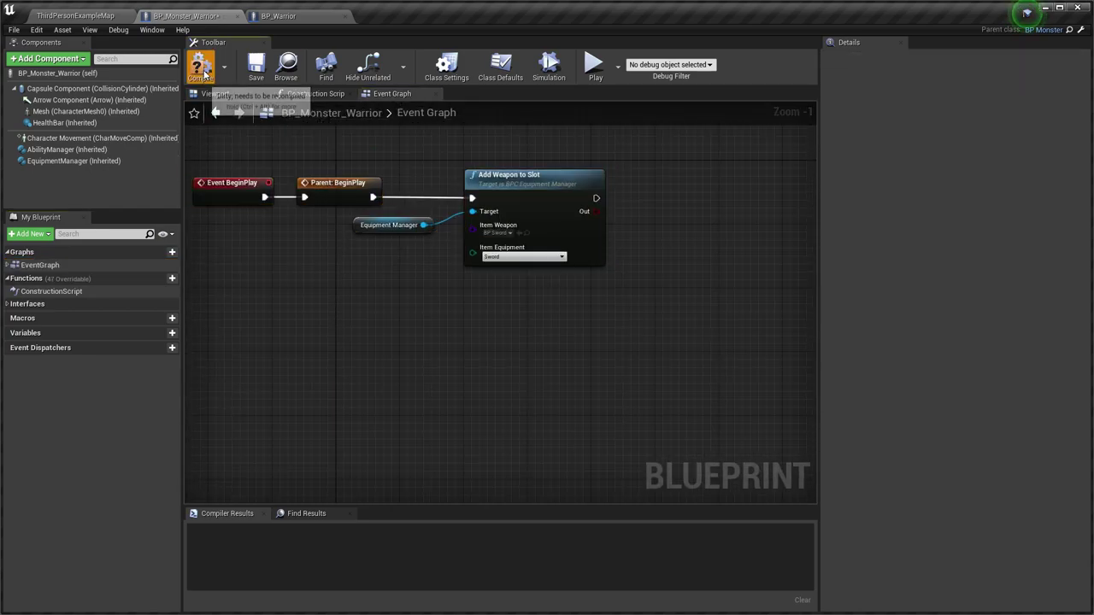
Copy the EquipmentManager's To Create Slots array from BP_Warrior to the EquipmentManager in BP_Monster_Warrior
{"action": "left_click", "coordinate": [287, 16]}
{"action": "left_click", "coordinate": [92, 163]}
{"action": "right_click", "coordinate": [844, 205]}
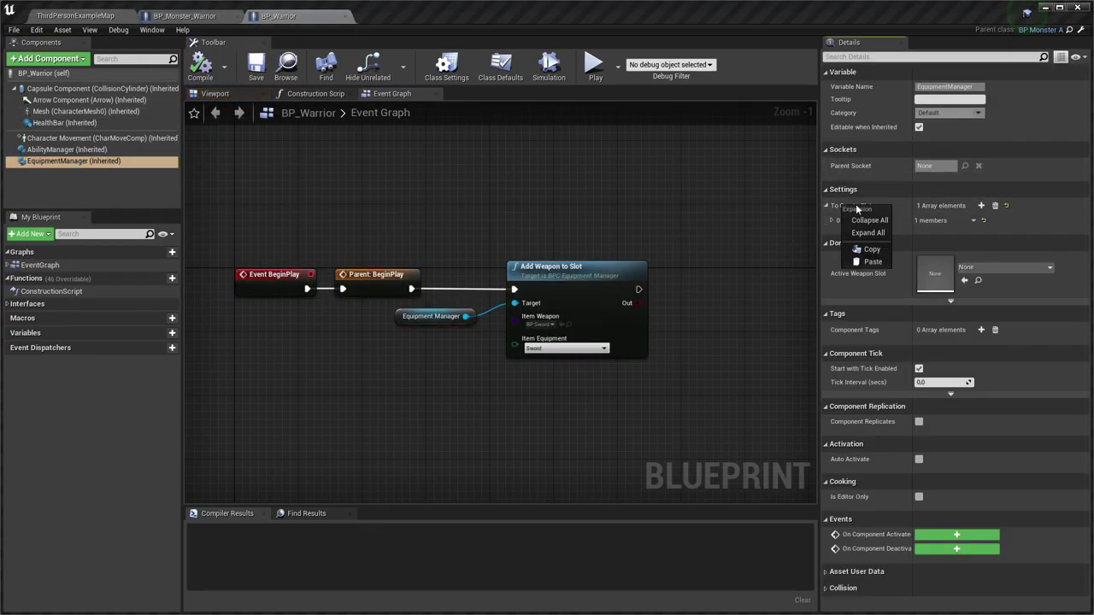
{"action": "left_click", "coordinate": [865, 251]}
{"action": "left_click", "coordinate": [183, 15]}
{"action": "left_click", "coordinate": [73, 161]}
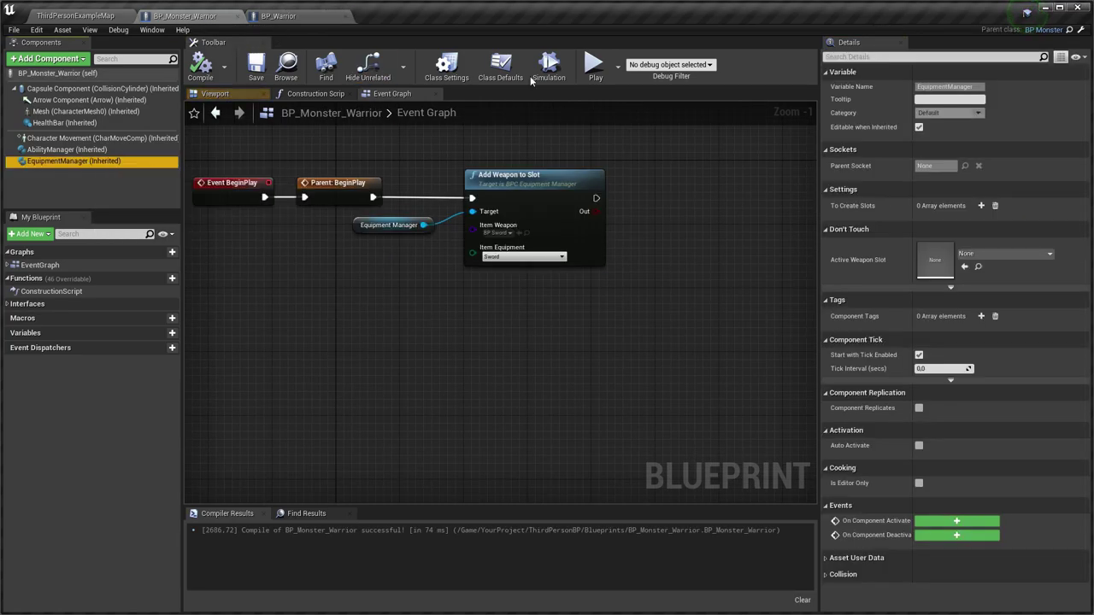
{"action": "right_click", "coordinate": [864, 207]}
{"action": "left_click", "coordinate": [902, 229]}
Copy the Applied Tags value Character.CanBeAttacked from BP_Warrior's class defaults into BP_Monster_Warrior's defaults
{"action": "left_click", "coordinate": [277, 16]}
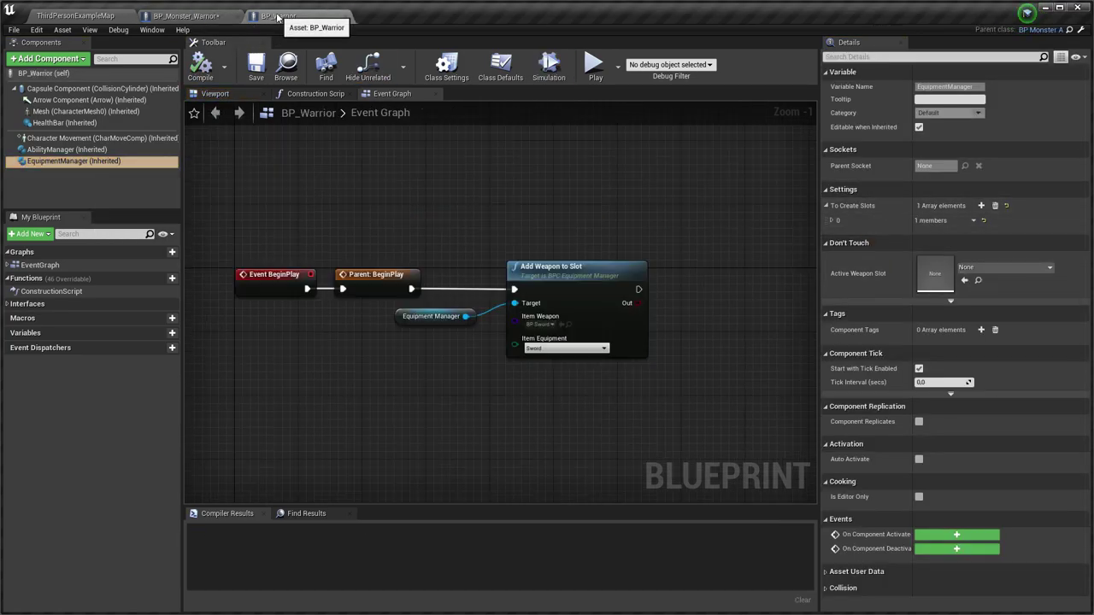
{"action": "left_click", "coordinate": [517, 65]}
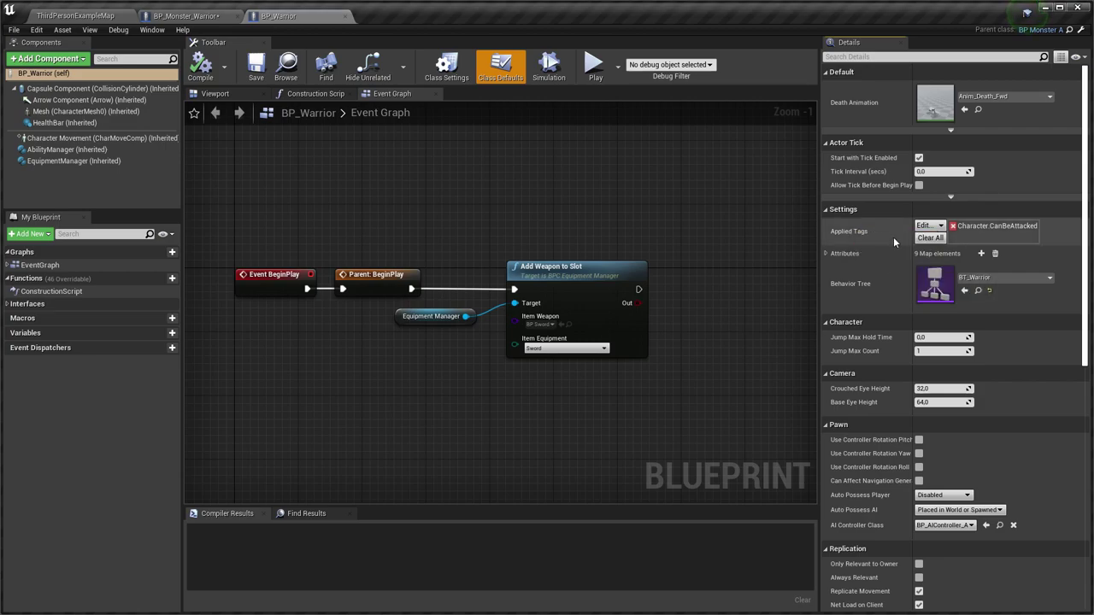
{"action": "left_click", "coordinate": [216, 15]}
{"action": "left_click", "coordinate": [501, 65]}
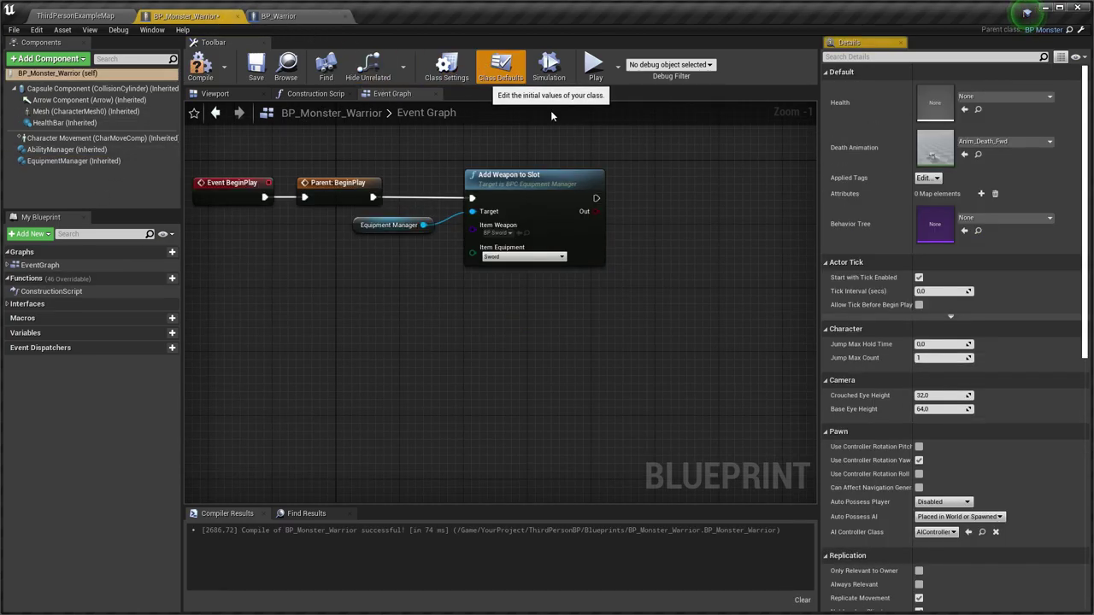
{"action": "right_click", "coordinate": [851, 177]}
{"action": "left_click", "coordinate": [883, 198]}
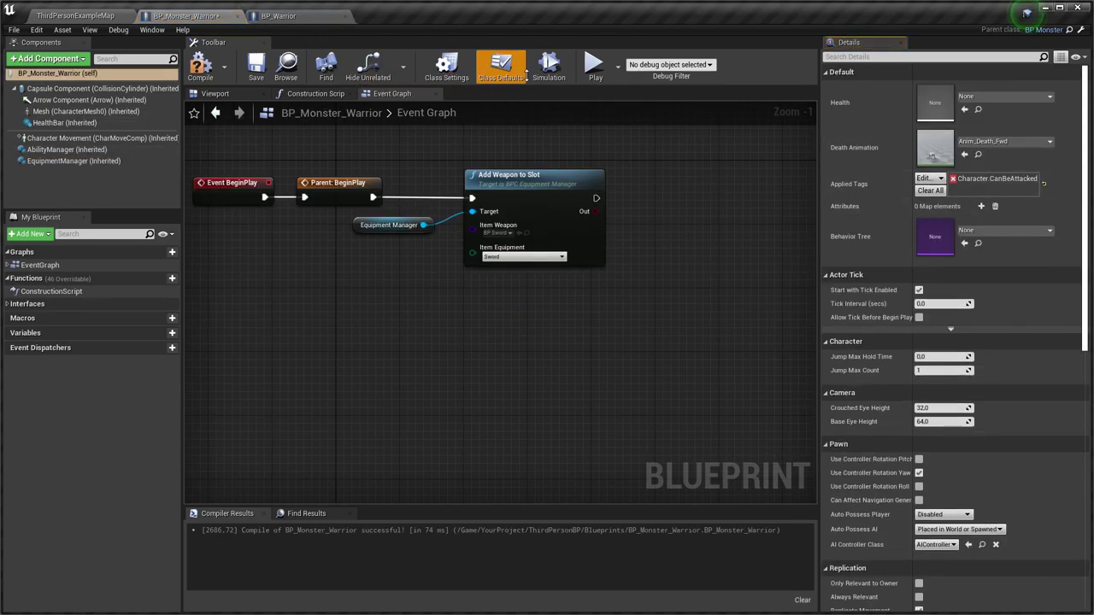
Copy the Attributes map from BP_Warrior's class defaults into BP_Monster_Warrior's defaults
{"action": "left_click", "coordinate": [277, 16]}
{"action": "right_click", "coordinate": [854, 252]}
{"action": "left_click", "coordinate": [873, 266]}
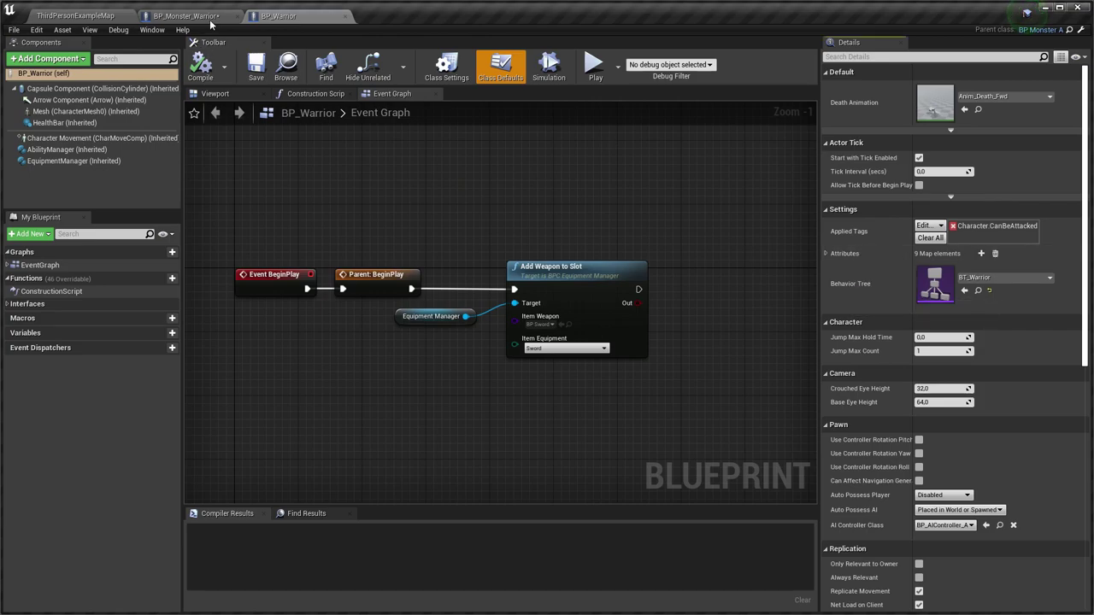
{"action": "left_click", "coordinate": [192, 15]}
{"action": "right_click", "coordinate": [866, 207]}
{"action": "left_click", "coordinate": [880, 223]}
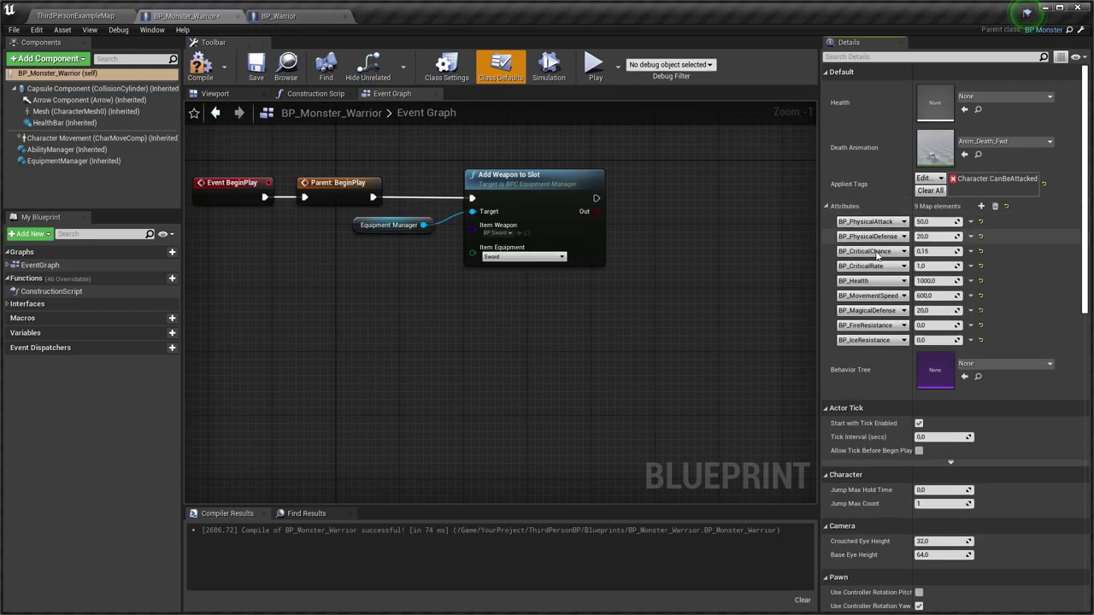
Set BP_Monster_Warrior's default Behavior Tree to BT_Warrior, compile, and close the warrior Blueprints
{"action": "left_click", "coordinate": [277, 20]}
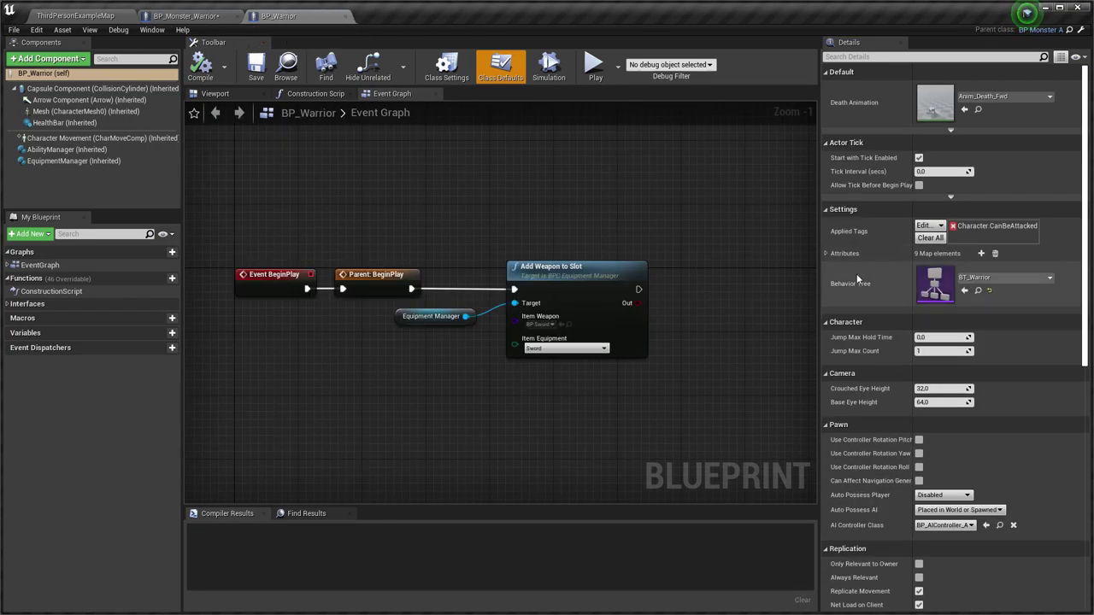
{"action": "left_click", "coordinate": [184, 16]}
{"action": "left_click", "coordinate": [1004, 363]}
{"action": "left_click", "coordinate": [970, 205]}
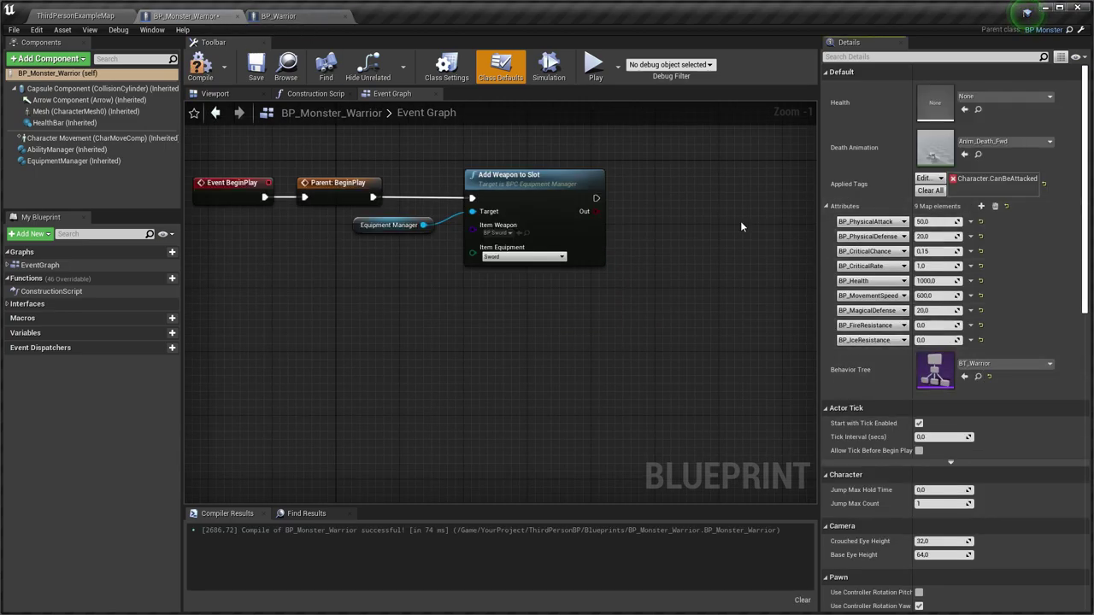
{"action": "left_click", "coordinate": [200, 66]}
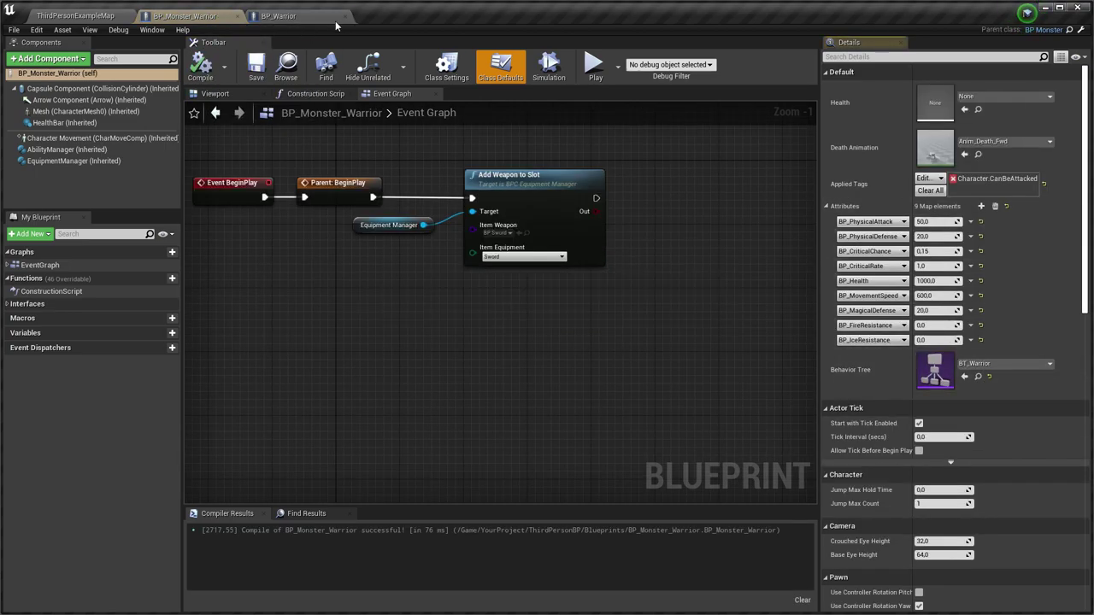
{"action": "left_click", "coordinate": [238, 18]}
Open BP_Monster_WarriorArcher, and copy the BeginPlay and both Add Weapon to Slot nodes from BP_WarriorArcher
{"action": "scroll", "coordinate": [118, 548], "scroll_direction": "down", "scroll_amount": 3}
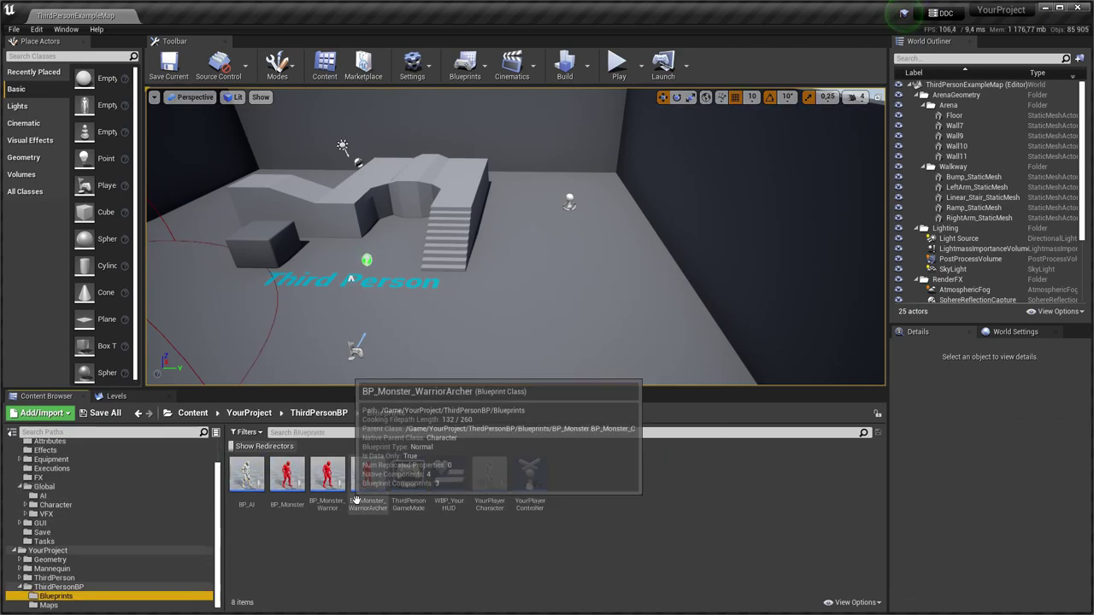
{"action": "double_click", "coordinate": [356, 500]}
{"action": "left_click", "coordinate": [110, 17]}
{"action": "scroll", "coordinate": [122, 481], "scroll_direction": "up", "scroll_amount": 3}
{"action": "left_click", "coordinate": [66, 528]}
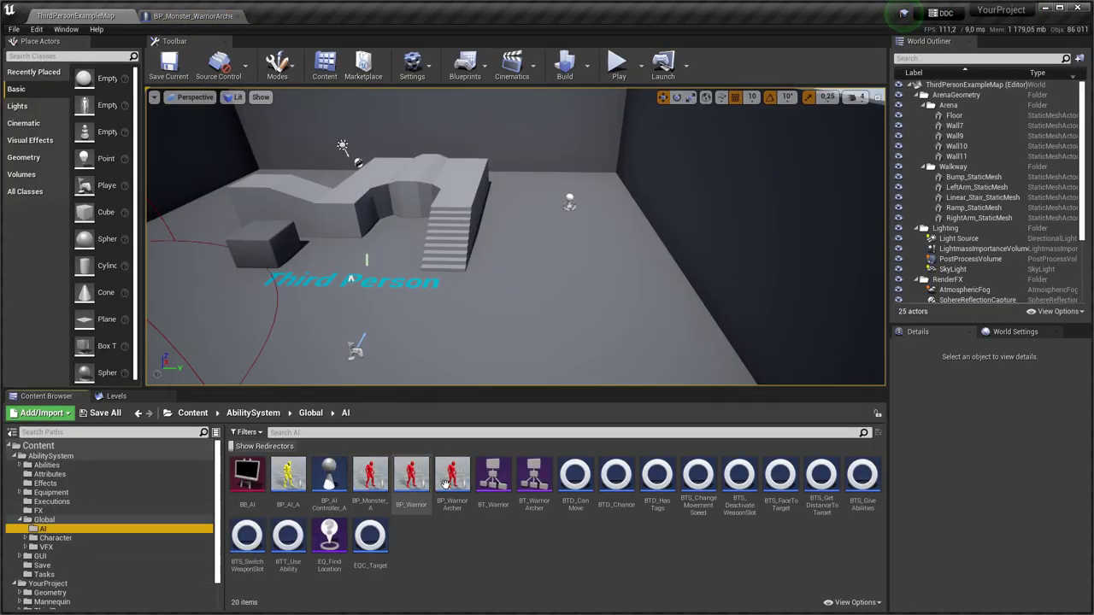
{"action": "double_click", "coordinate": [445, 483]}
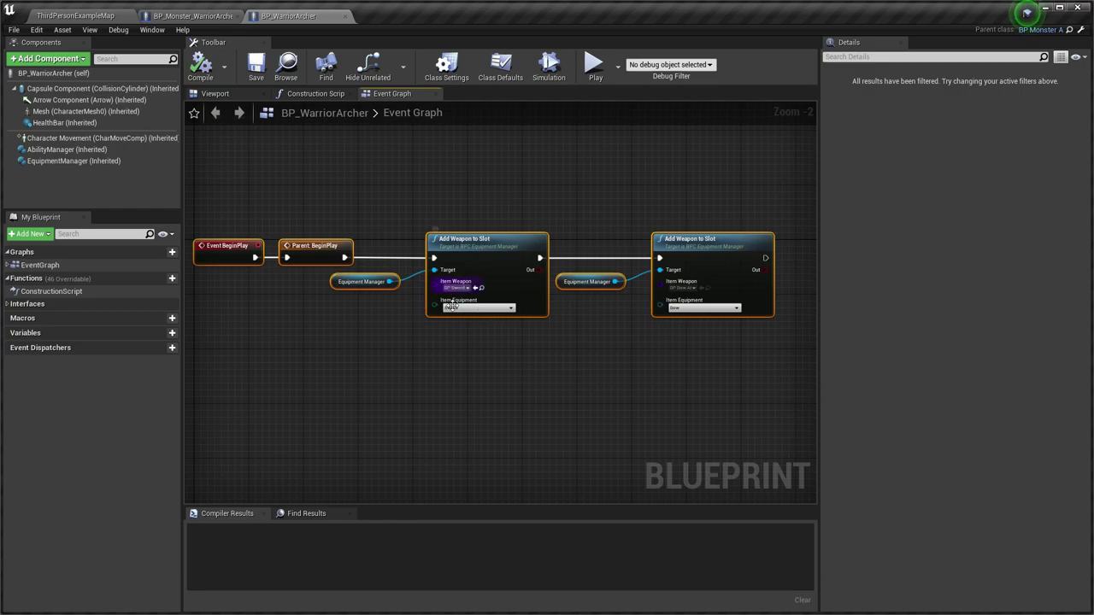
Replace the default events in BP_Monster_WarriorArcher's Event Graph with the copied sword and bow BeginPlay nodes
{"action": "left_click", "coordinate": [192, 16]}
{"action": "left_click", "coordinate": [392, 93]}
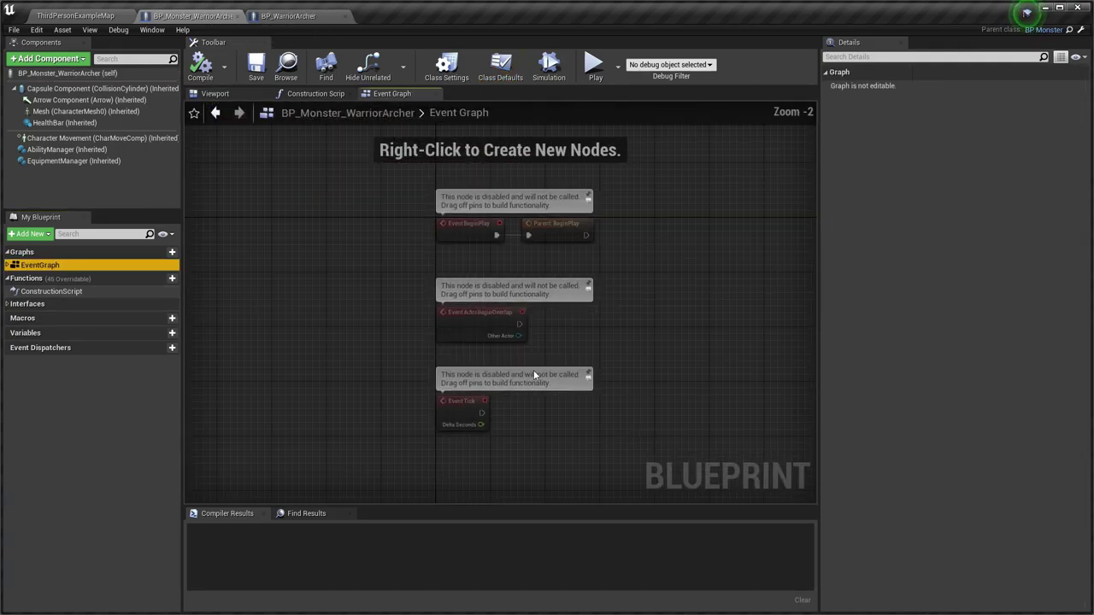
{"action": "key", "text": "Delete"}
{"action": "key", "text": "ctrl+v"}
{"action": "scroll", "coordinate": [291, 234], "scroll_direction": "down", "scroll_amount": 2}
{"action": "right_click_drag", "start_coordinate": [322, 273], "coordinate": [390, 302]}
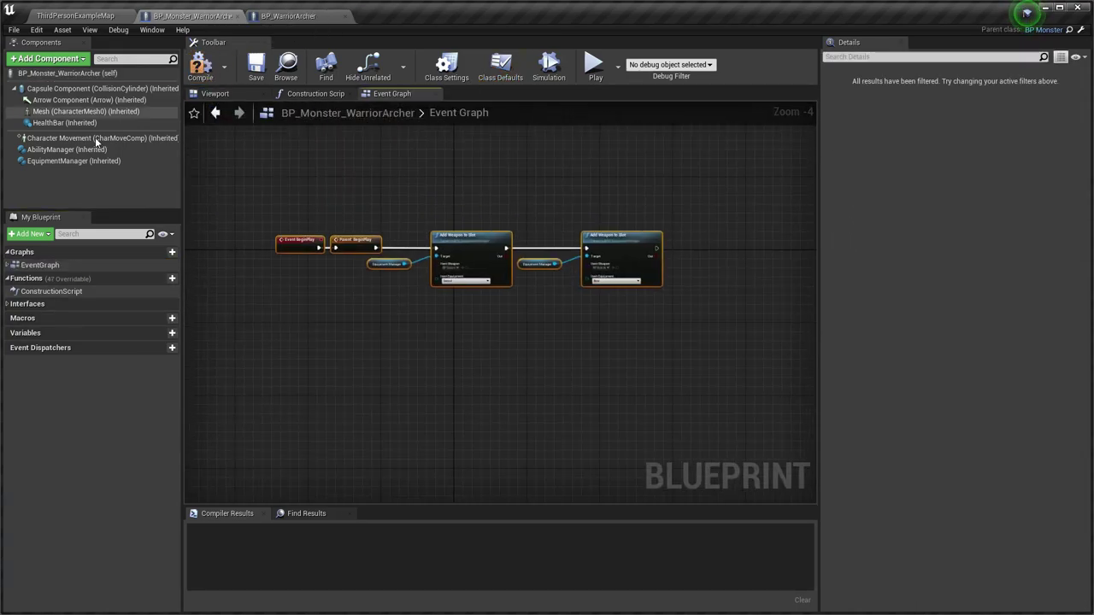
Copy the EquipmentManager's To Create Slots array from BP_WarriorArcher to the EquipmentManager in BP_Monster_WarriorArcher
{"action": "left_click", "coordinate": [86, 162]}
{"action": "left_click", "coordinate": [294, 15]}
{"action": "left_click", "coordinate": [101, 161]}
{"action": "right_click", "coordinate": [852, 205]}
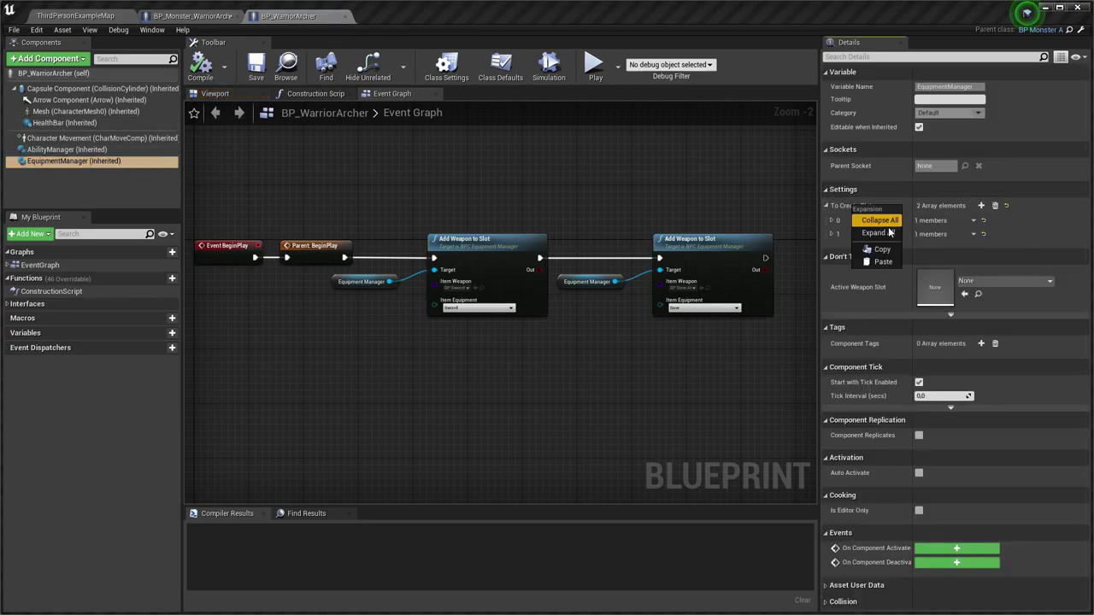
{"action": "left_click", "coordinate": [883, 249]}
{"action": "left_click", "coordinate": [192, 15]}
{"action": "right_click", "coordinate": [56, 162]}
{"action": "key", "text": "Escape"}
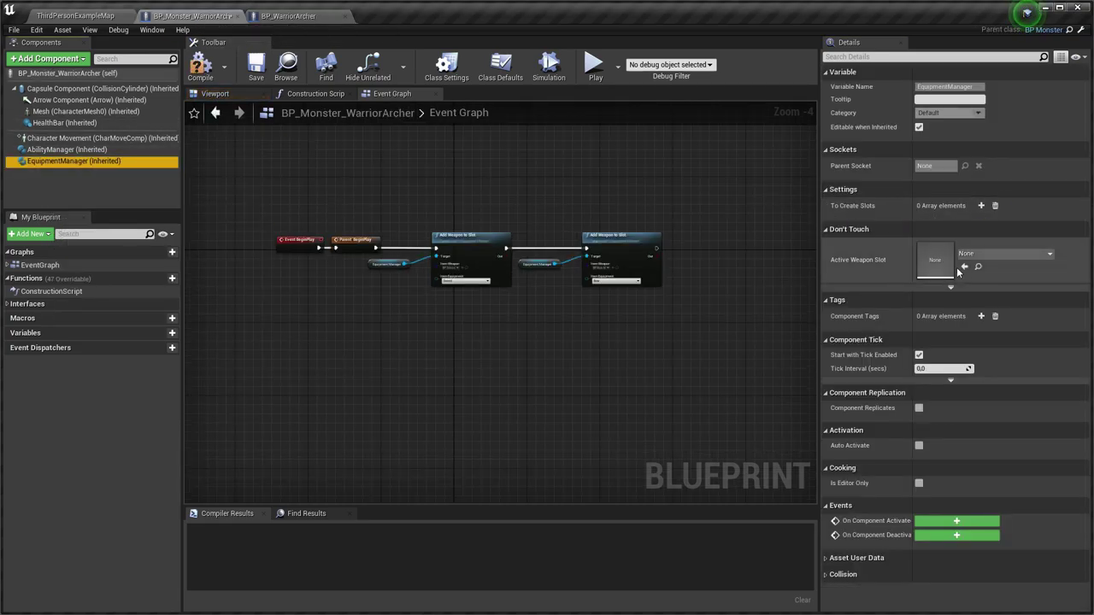
{"action": "right_click", "coordinate": [889, 206]}
{"action": "left_click", "coordinate": [904, 221]}
Copy the Applied Tags value Character.CanBeAttacked from BP_WarriorArcher's class defaults into BP_Monster_WarriorArcher's defaults
{"action": "left_click", "coordinate": [288, 15]}
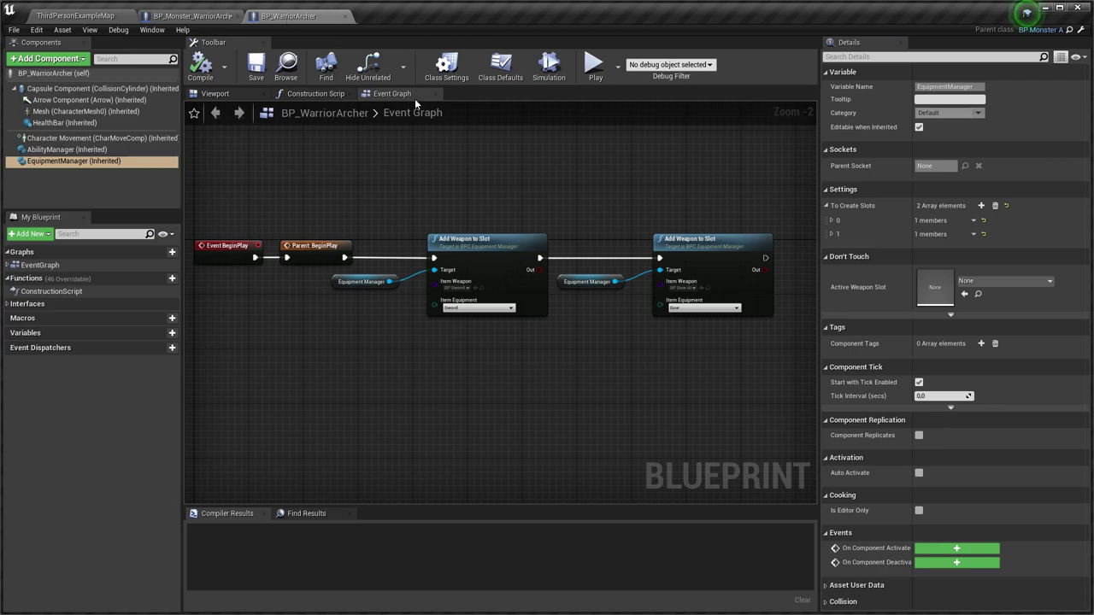
{"action": "left_click", "coordinate": [500, 67]}
{"action": "right_click", "coordinate": [860, 235]}
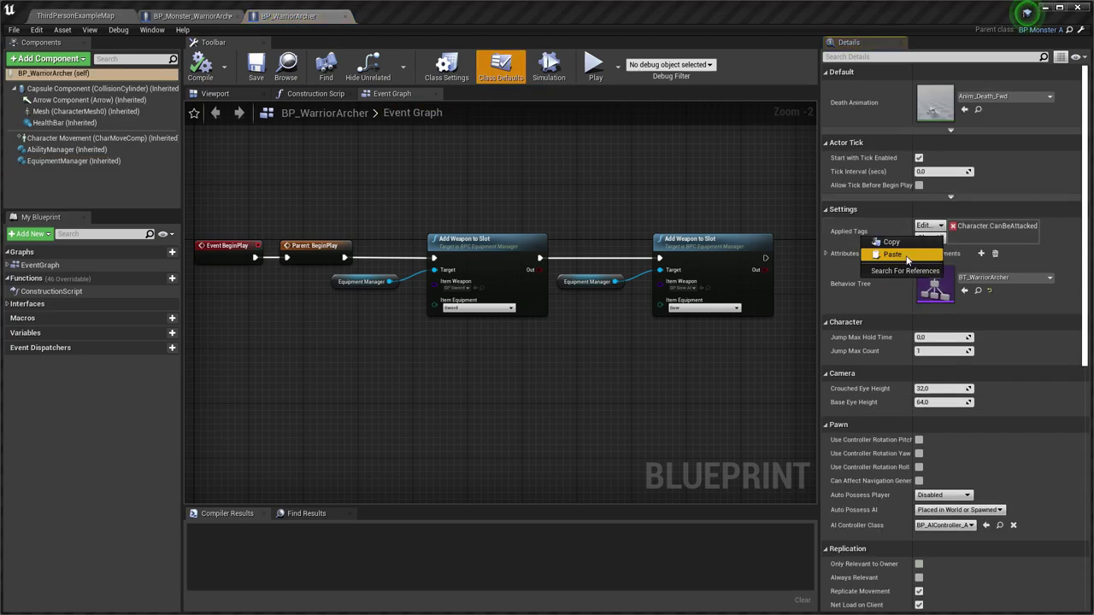
{"action": "left_click", "coordinate": [905, 246]}
{"action": "left_click", "coordinate": [184, 16]}
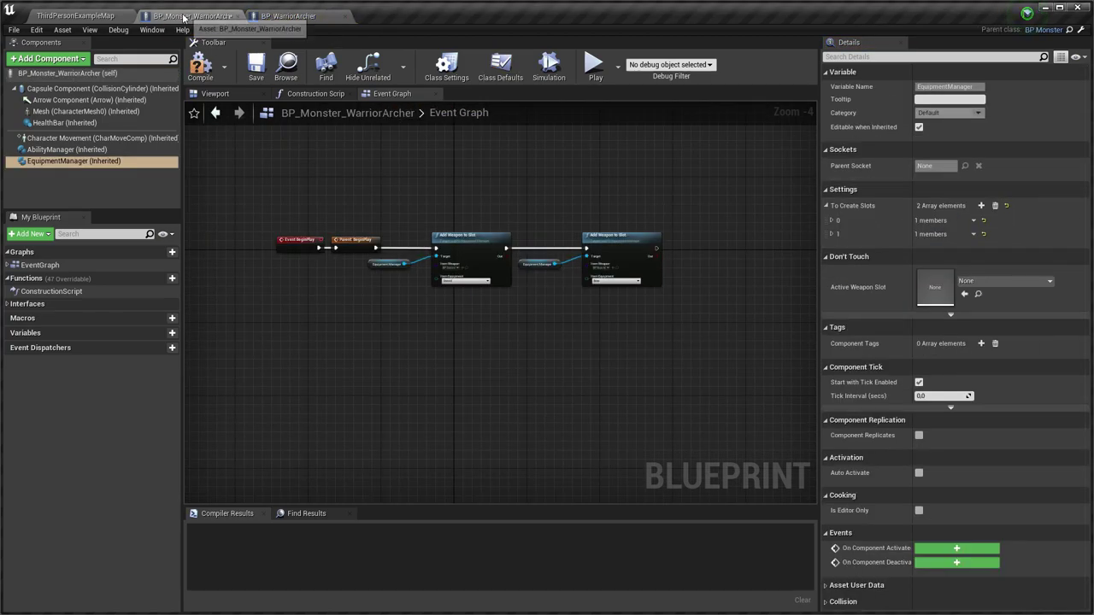
{"action": "left_click", "coordinate": [501, 66]}
{"action": "right_click", "coordinate": [885, 185]}
{"action": "left_click", "coordinate": [897, 197]}
Copy the Attributes map from BP_WarriorArcher's class defaults into BP_Monster_WarriorArcher's defaults
{"action": "left_click", "coordinate": [288, 16]}
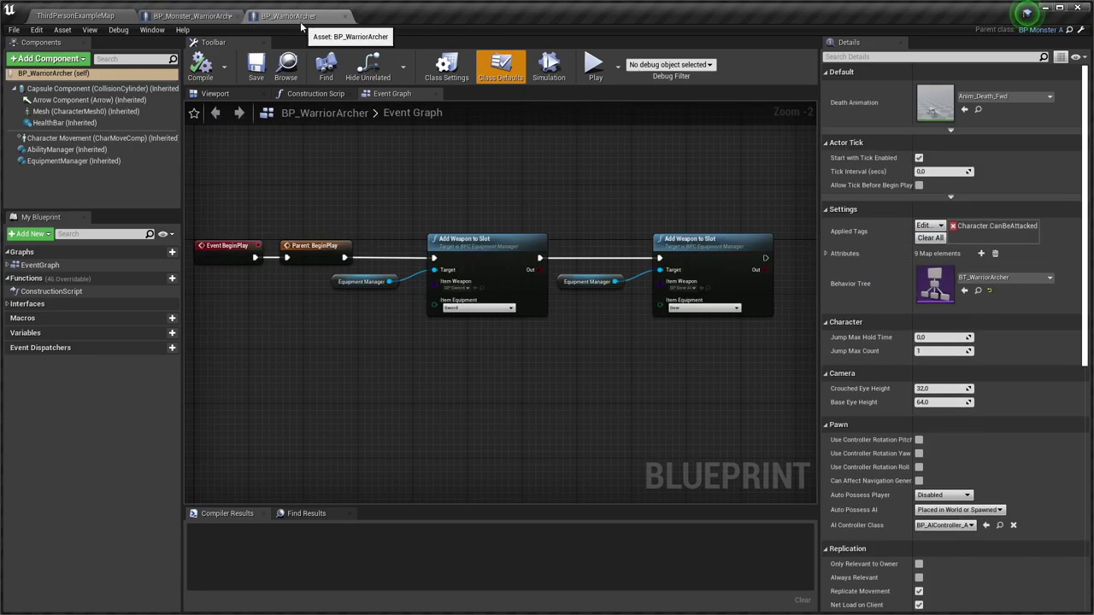
{"action": "right_click", "coordinate": [857, 257]}
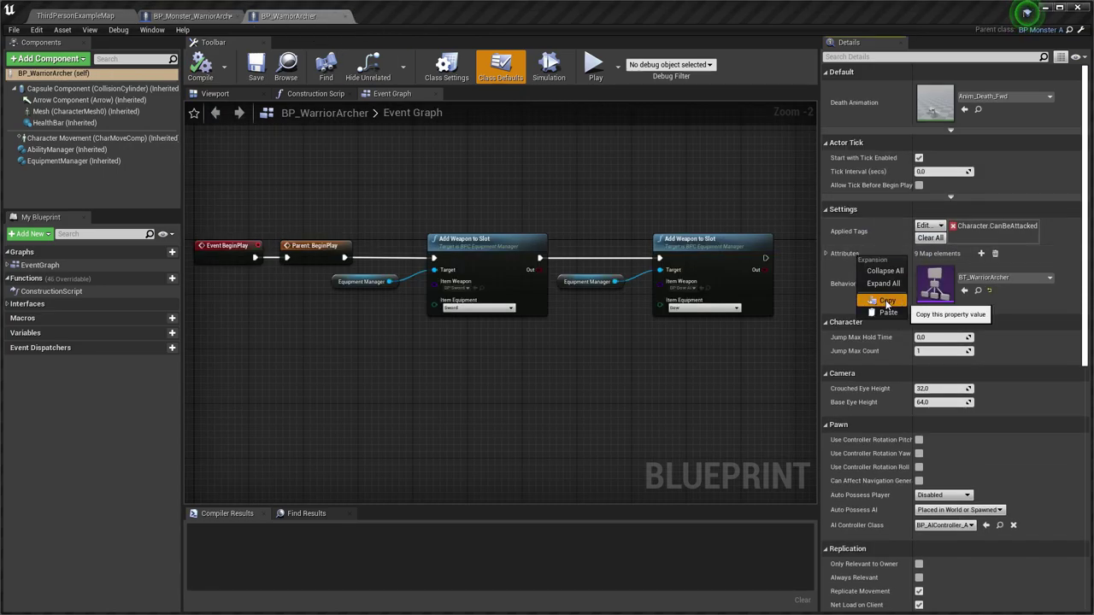
{"action": "left_click", "coordinate": [886, 302]}
{"action": "left_click", "coordinate": [227, 17]}
{"action": "right_click", "coordinate": [854, 207]}
{"action": "left_click", "coordinate": [885, 229]}
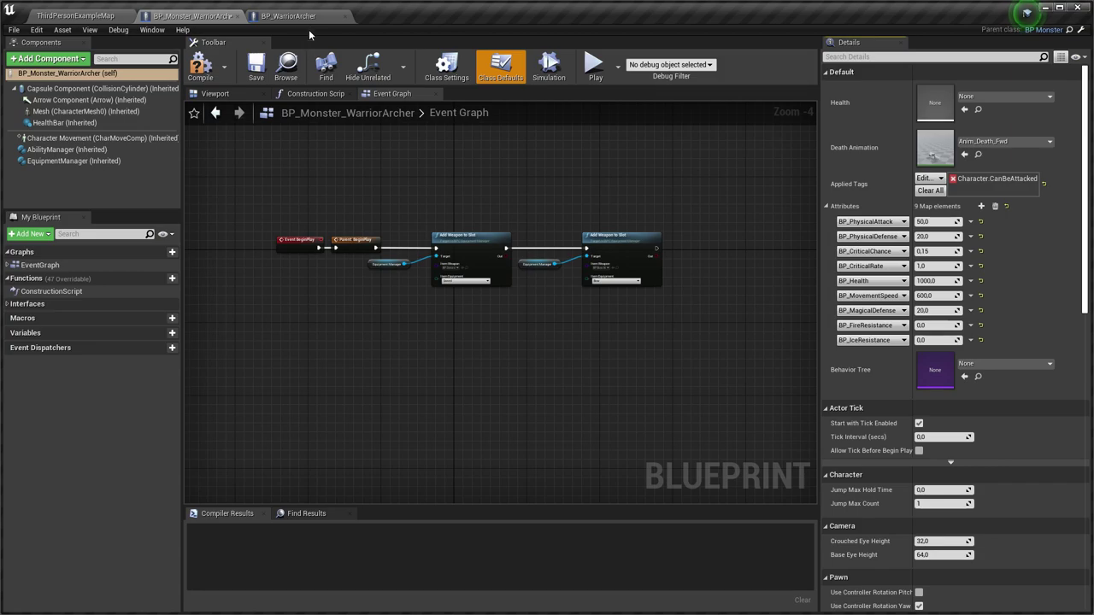
Assign BT_WarriorArcher as the Behavior Tree in BP_Monster_WarriorArcher's class defaults, and compile and save the blueprint
{"action": "left_click", "coordinate": [288, 15]}
{"action": "left_click", "coordinate": [192, 16]}
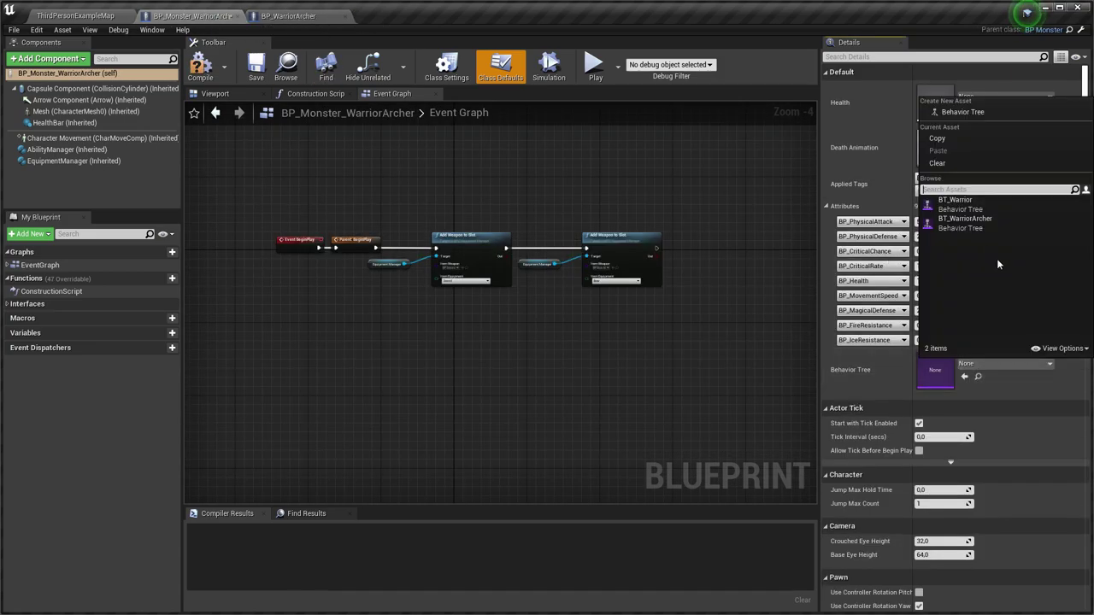
{"action": "left_click", "coordinate": [201, 66]}
{"action": "left_click", "coordinate": [256, 65]}
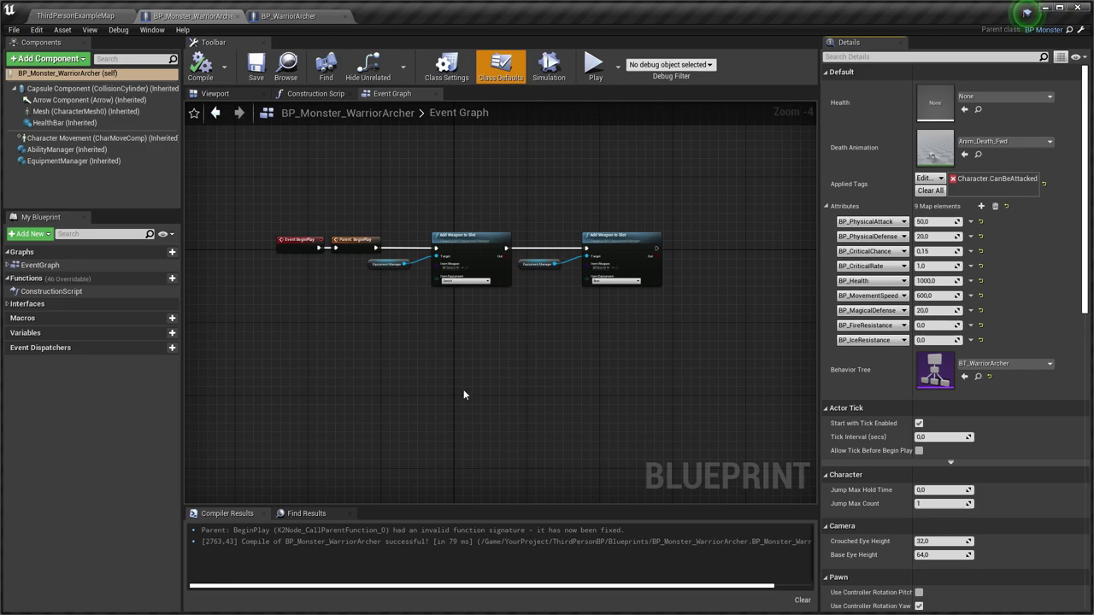
Close BP_Monster_WarriorArcher and BP_WarriorArcher, and open BP_AI and YourPlayerCharacter from YourProject's ThirdPersonBP/Blueprints folder
{"action": "left_click", "coordinate": [238, 18]}
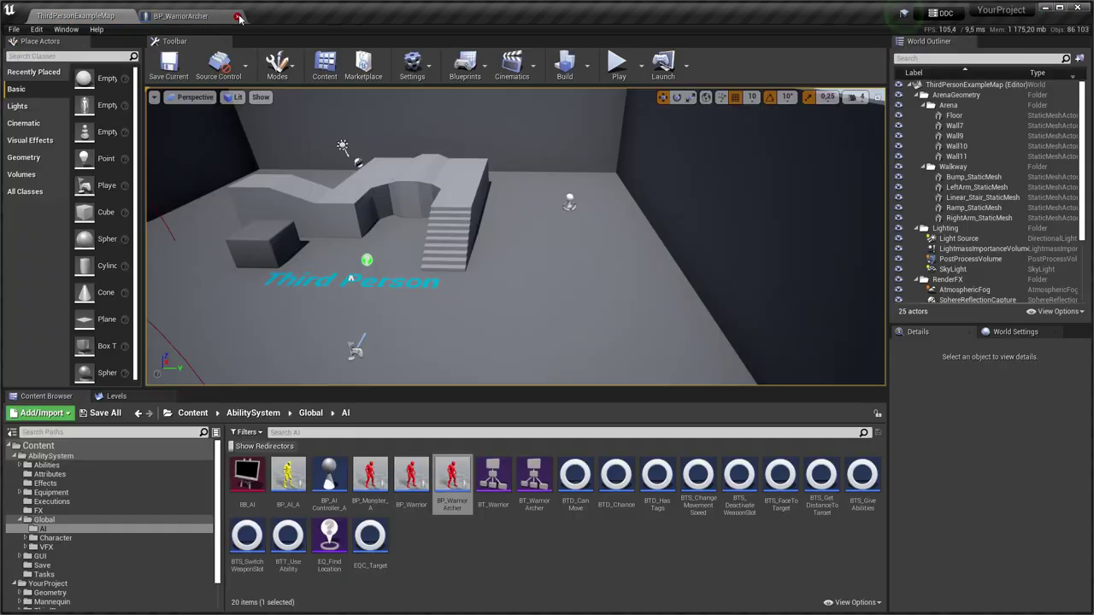
{"action": "left_click", "coordinate": [238, 17]}
{"action": "scroll", "coordinate": [94, 586], "scroll_direction": "down", "scroll_amount": 2}
{"action": "left_click", "coordinate": [56, 595]}
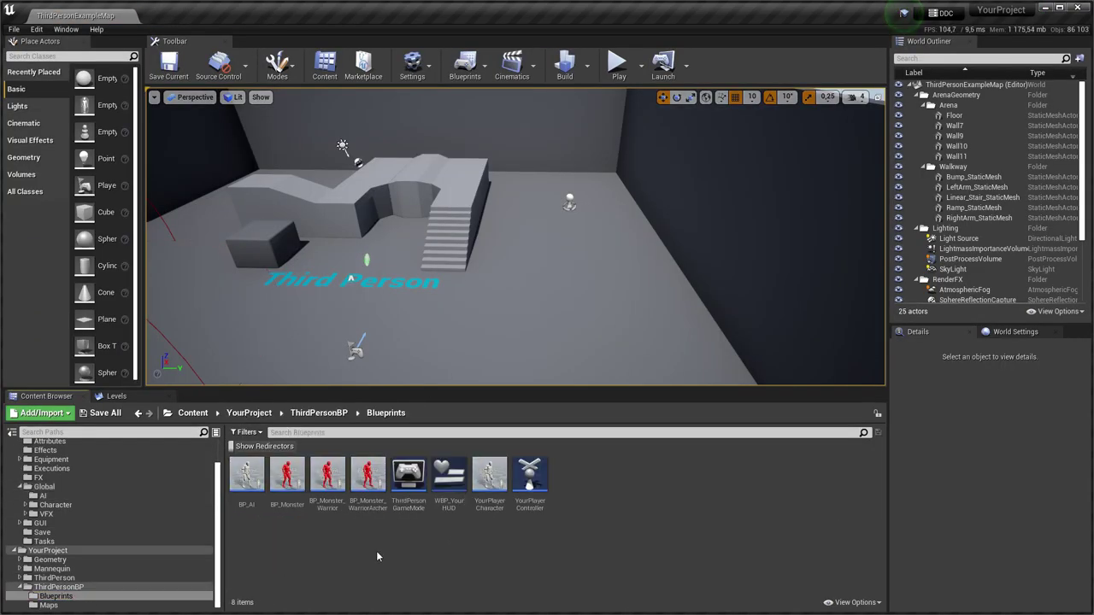
{"action": "double_click", "coordinate": [376, 550]}
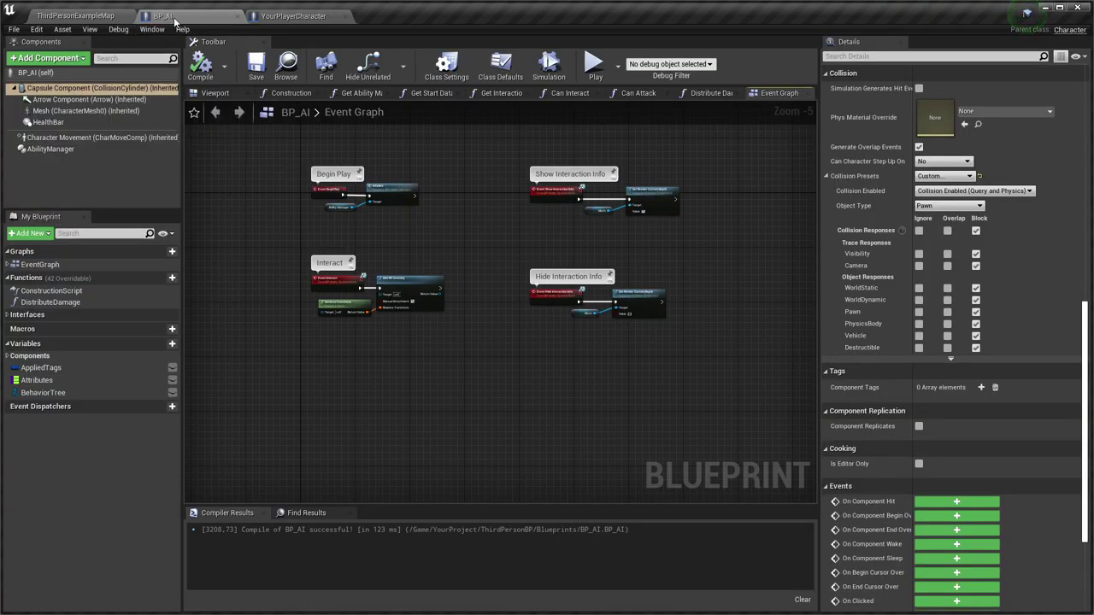
Compare the Capsule Component's collision responses in BP_AI with those in YourPlayerCharacter
{"action": "left_click", "coordinate": [82, 89]}
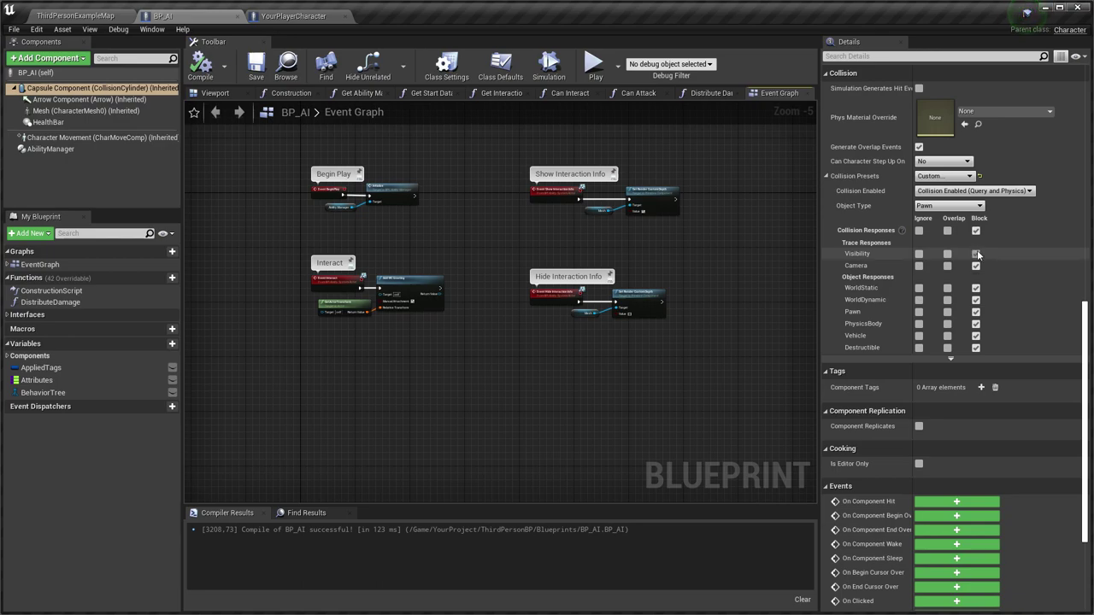
{"action": "left_click", "coordinate": [294, 17]}
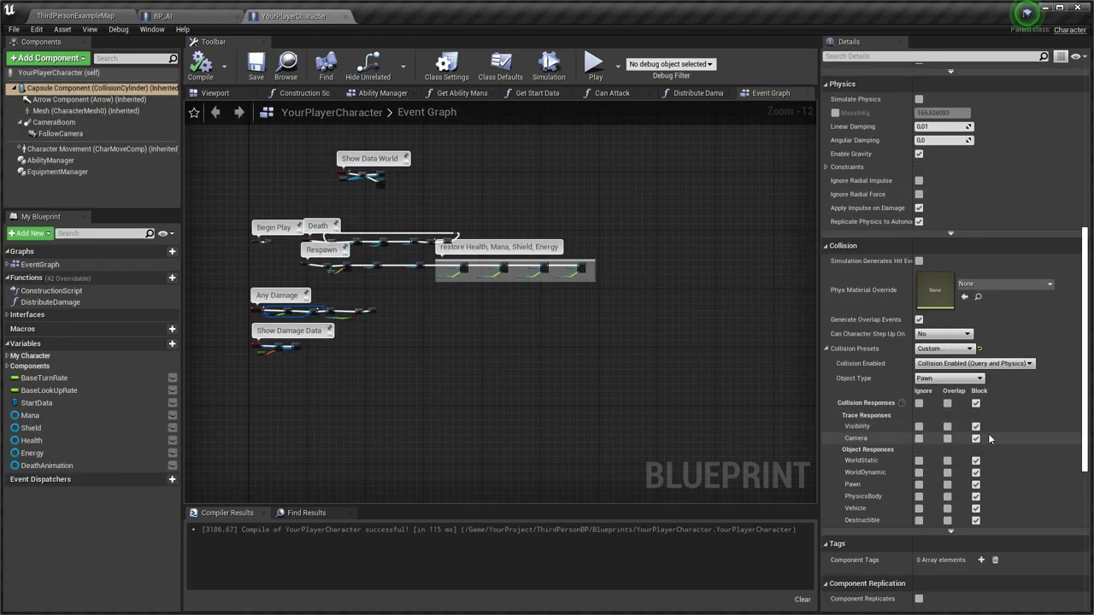
{"action": "left_click", "coordinate": [195, 16]}
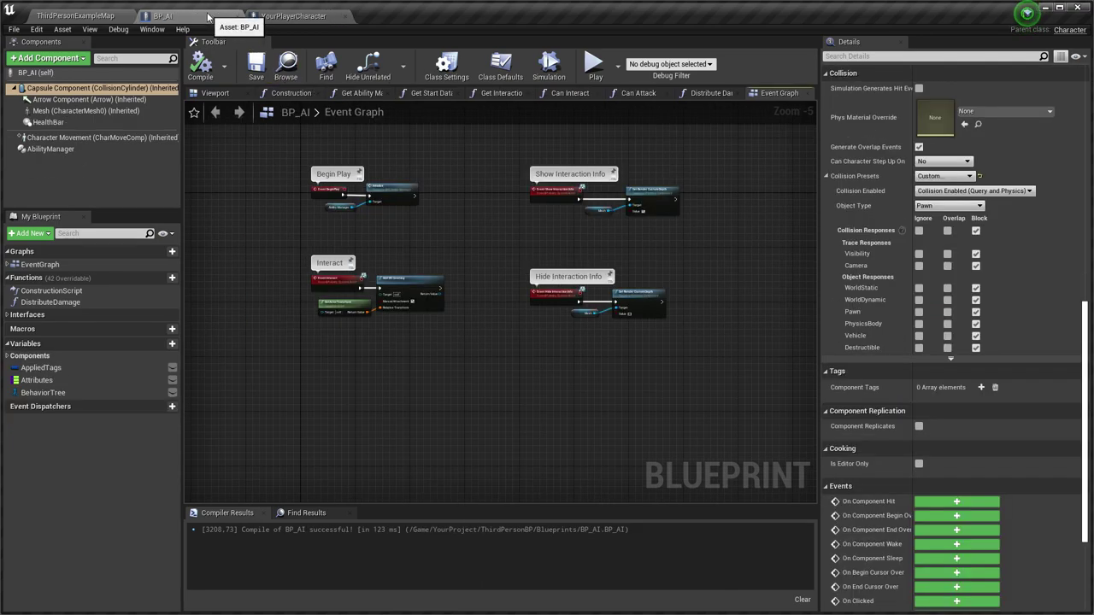
Select the Show Data World event and its connected nodes in YourPlayerCharacter's Event Graph for copying
{"action": "left_click", "coordinate": [284, 17]}
{"action": "scroll", "coordinate": [364, 187], "scroll_direction": "up", "scroll_amount": 6}
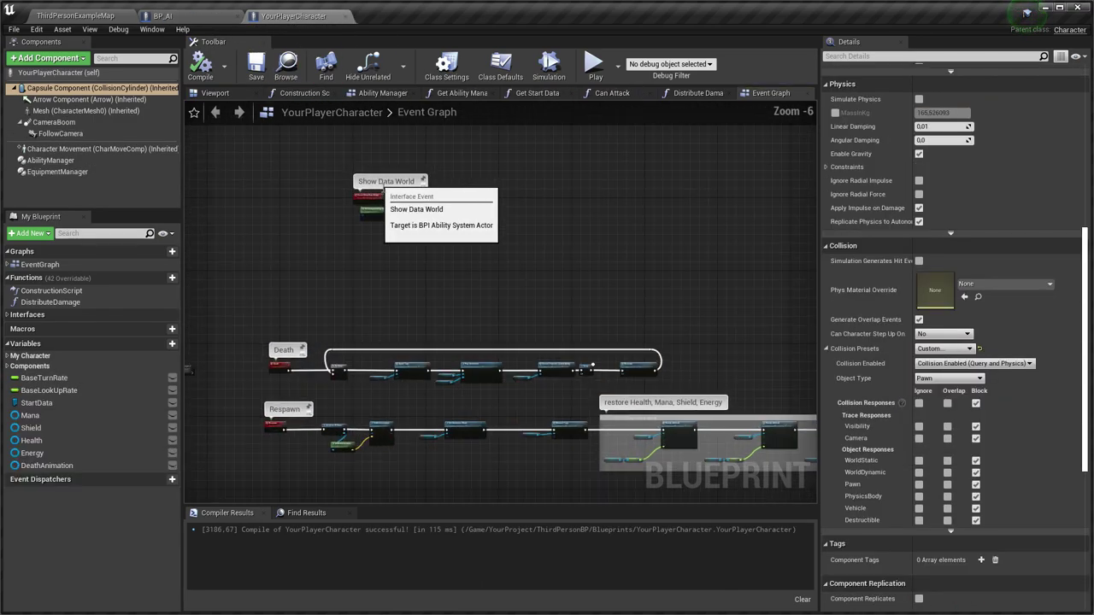
{"action": "left_click_drag", "start_coordinate": [559, 271], "coordinate": [357, 194]}
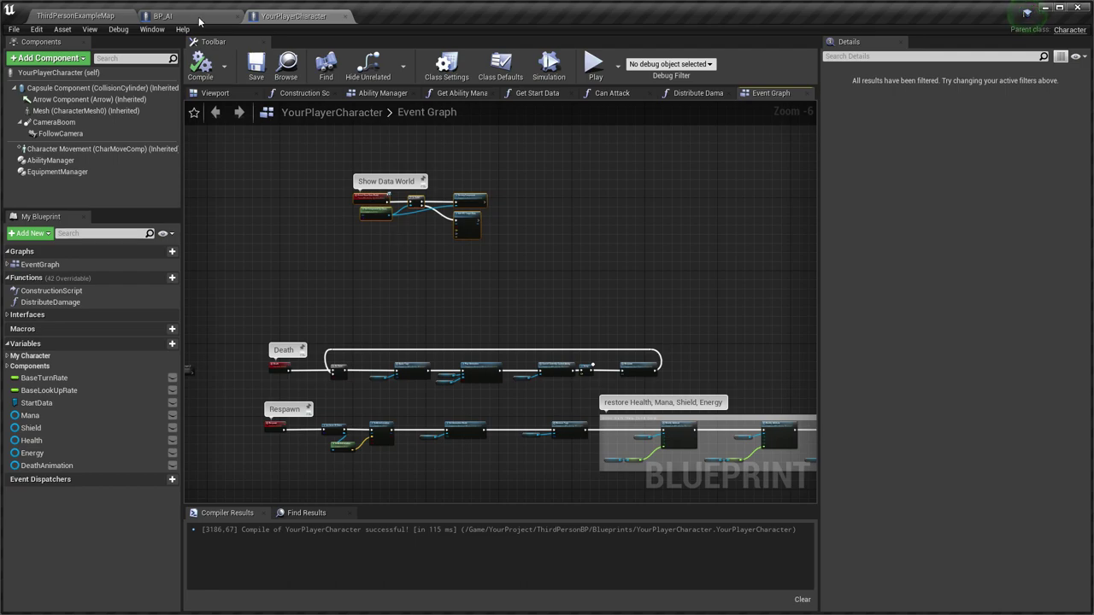